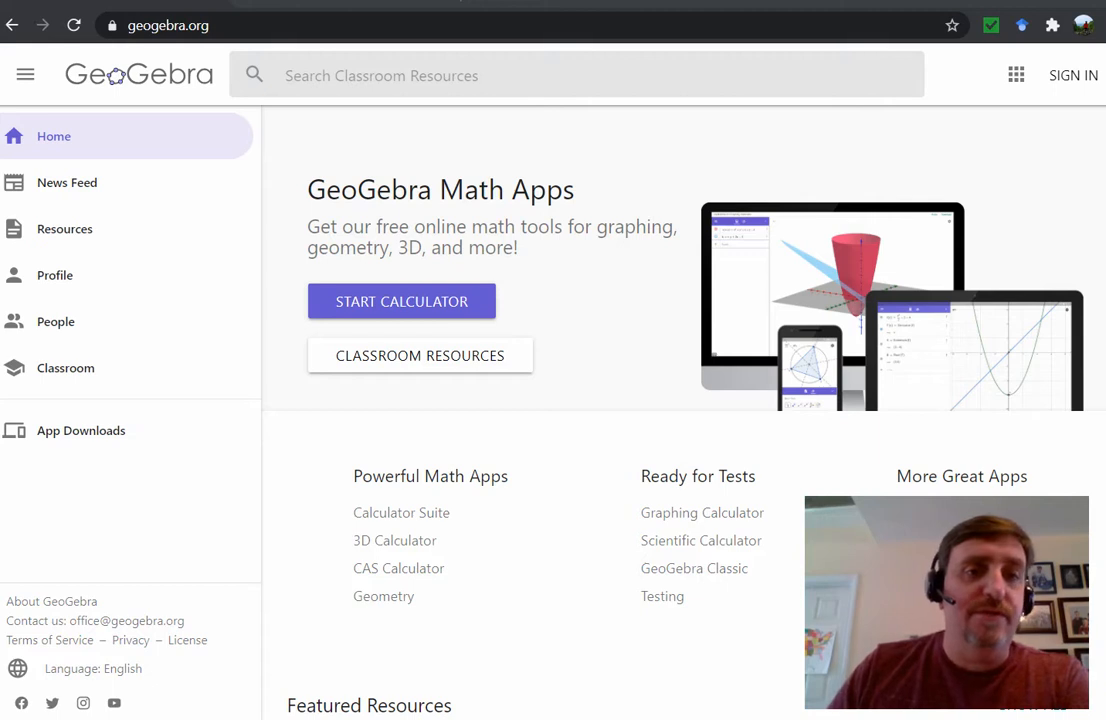
Start the online calculator from the geogebra.org home page.
{"action": "double_click", "coordinate": [168, 26]}
{"action": "left_click_drag", "start_coordinate": [286, 26], "coordinate": [127, 26]}
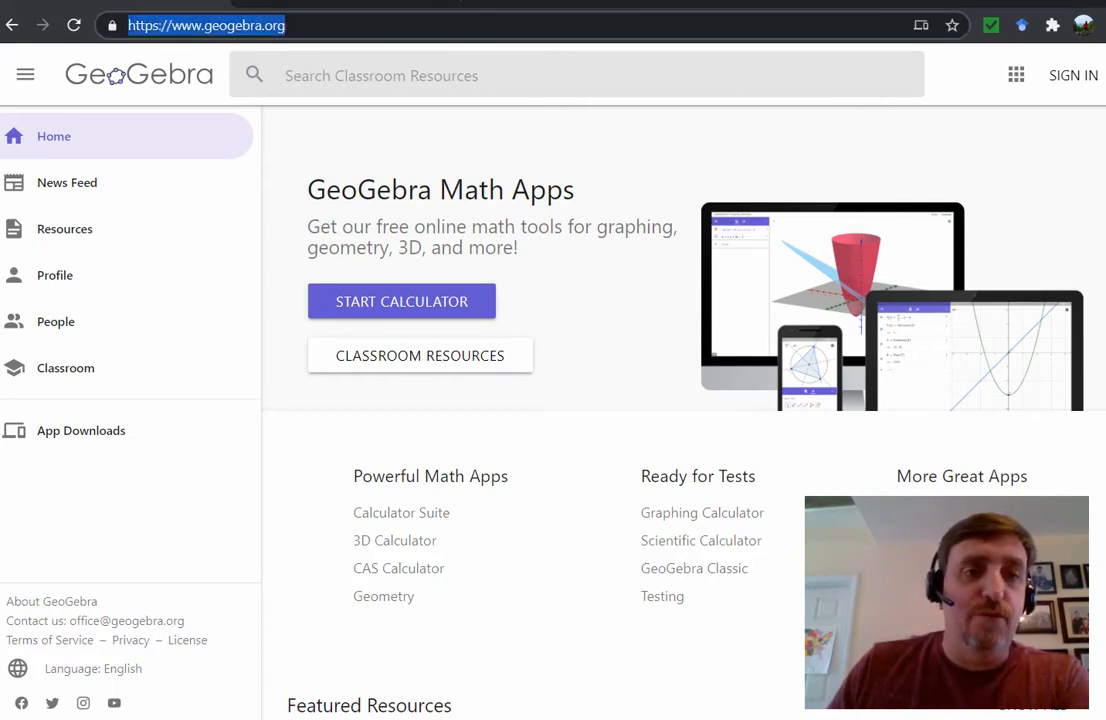
{"action": "key", "text": "Escape"}
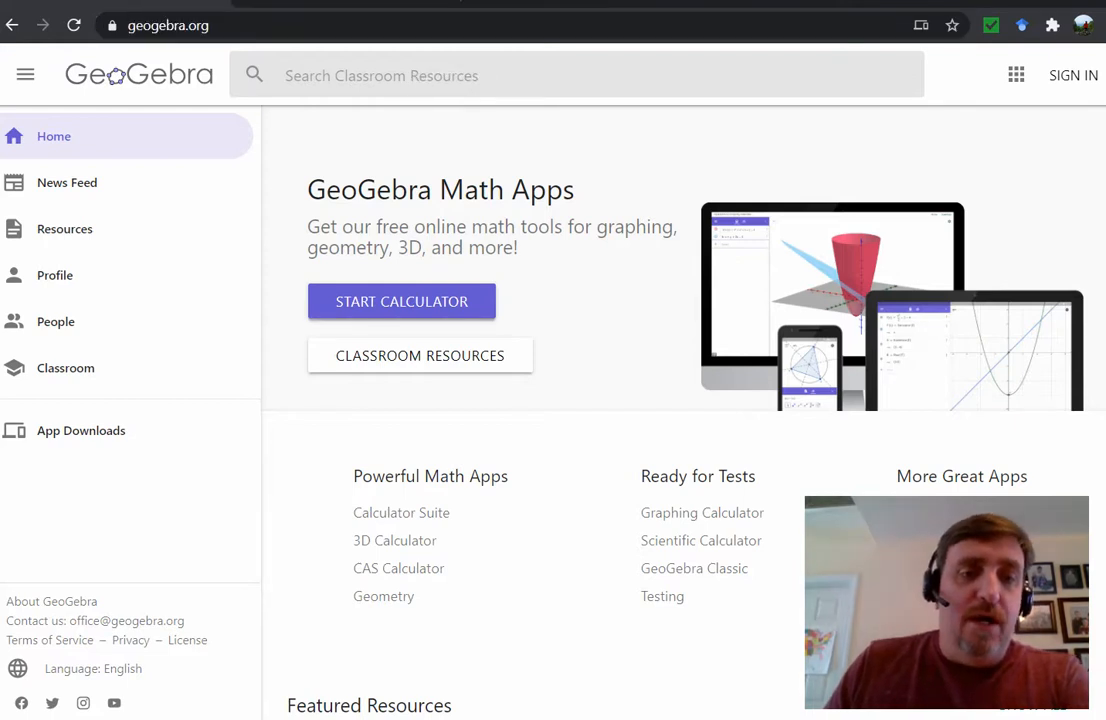
{"action": "left_click", "coordinate": [402, 301]}
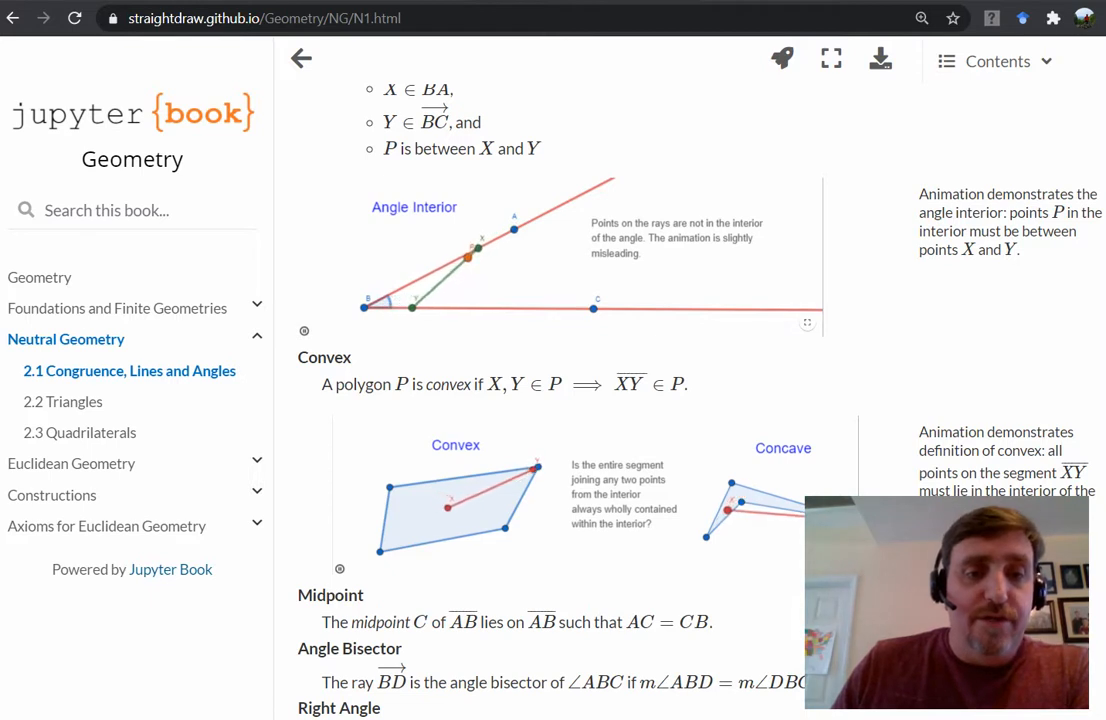
Examine the Angle Interior animation, the convex polygon definition and the Convex and Concave animations on the Jupyter Book geometry page.
{"action": "mouse_move", "coordinate": [321, 309]}
{"action": "left_mouse_down"}
{"action": "mouse_move", "coordinate": [326, 352]}
{"action": "mouse_move", "coordinate": [330, 311]}
{"action": "left_mouse_up"}
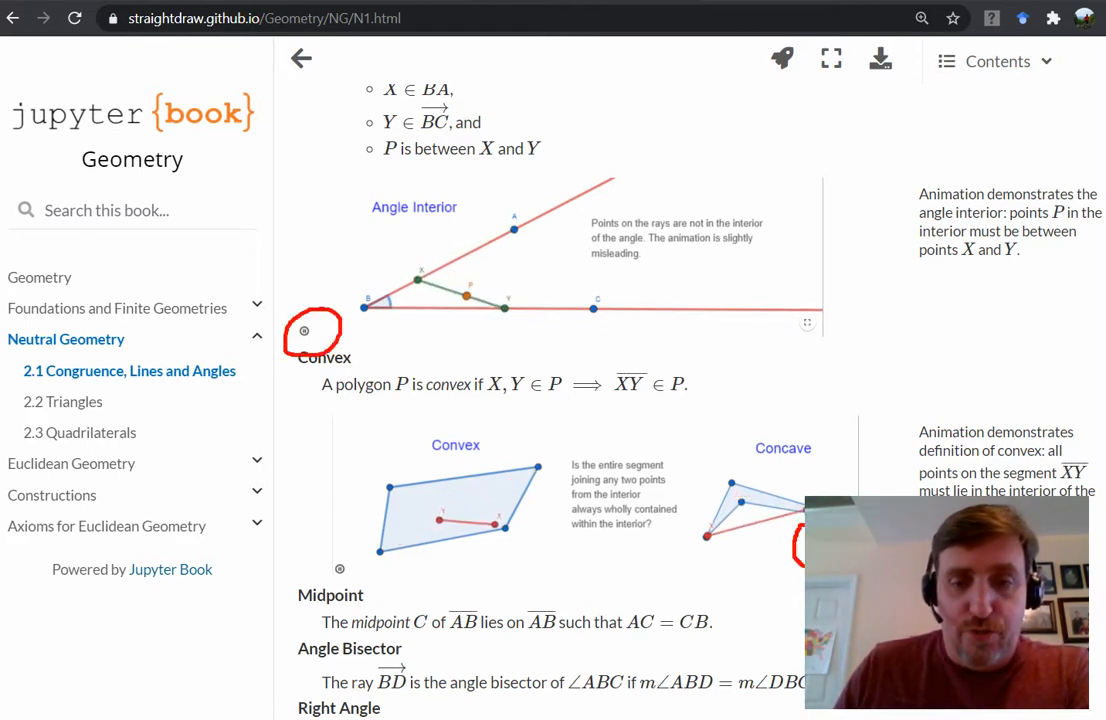
{"action": "left_click_drag", "start_coordinate": [808, 514], "coordinate": [800, 566]}
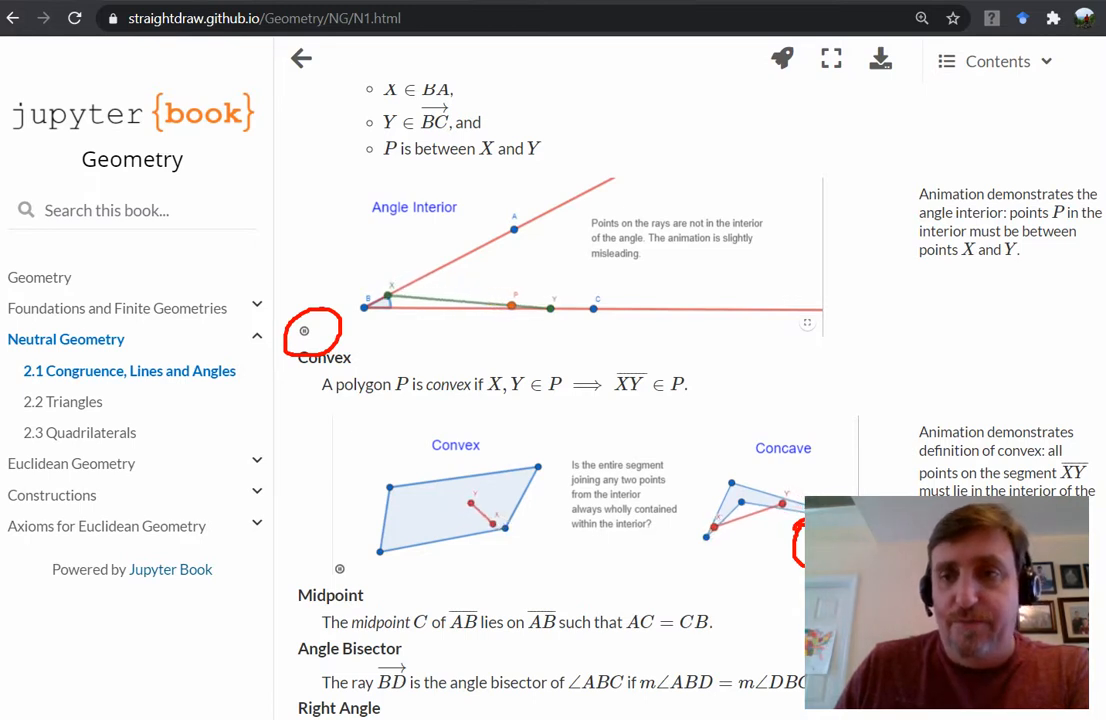
{"action": "key", "text": "Escape"}
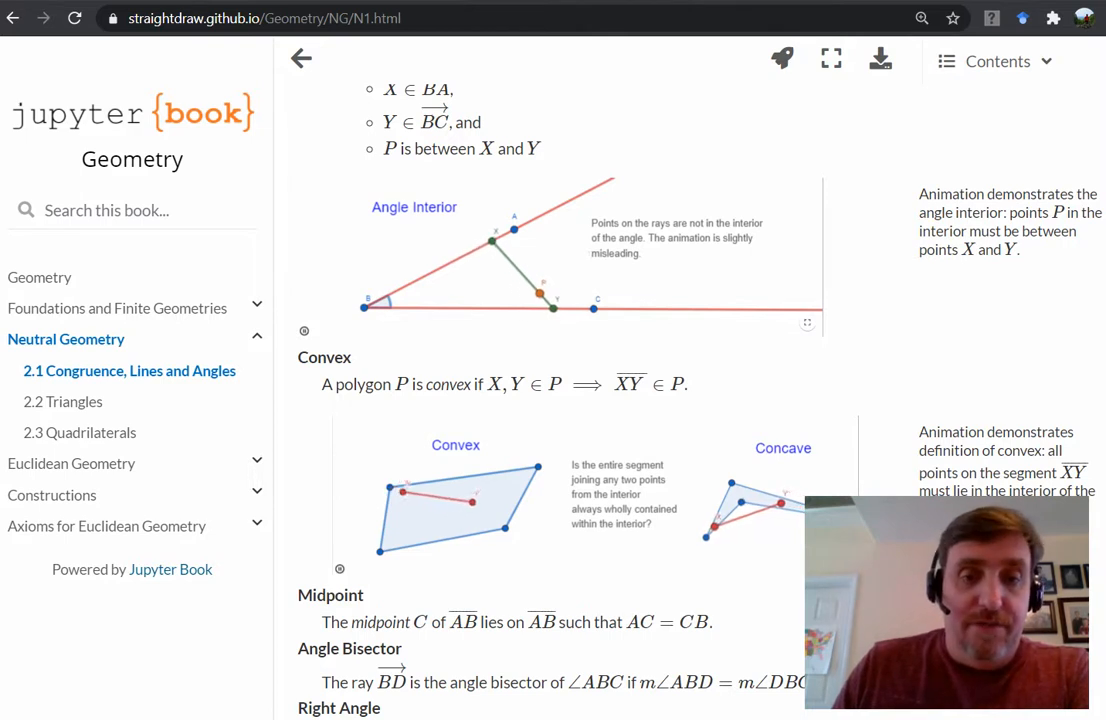
{"action": "left_click_drag", "start_coordinate": [426, 395], "coordinate": [641, 397]}
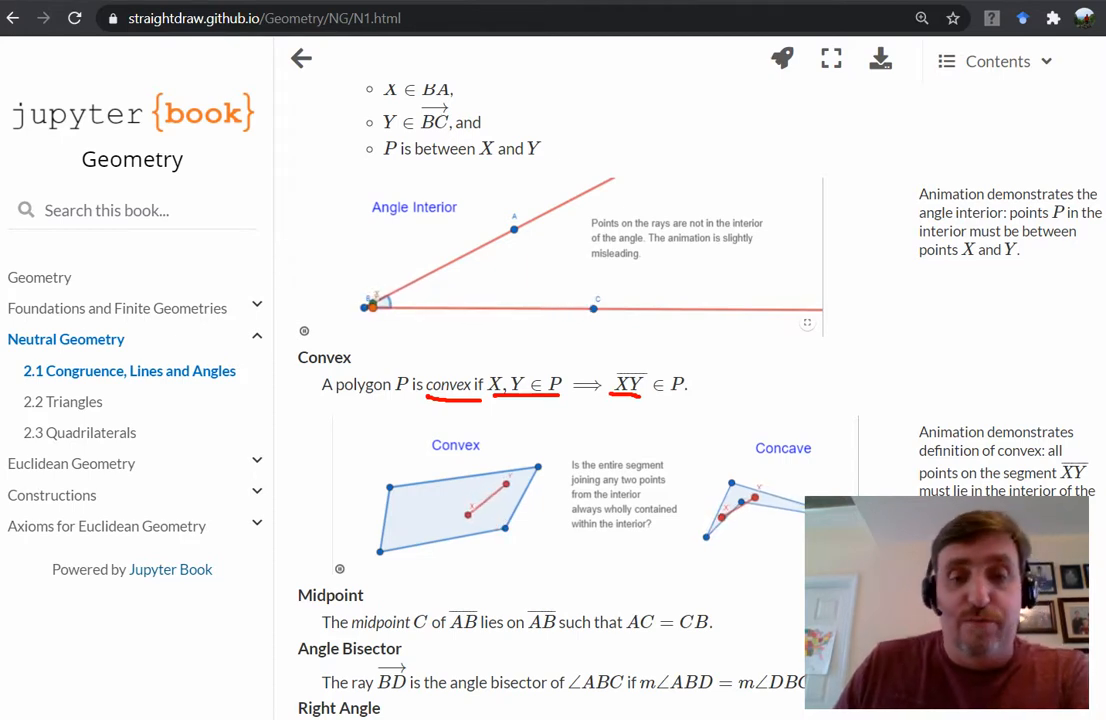
{"action": "mouse_move", "coordinate": [748, 463]}
{"action": "left_mouse_down"}
{"action": "mouse_move", "coordinate": [697, 560]}
{"action": "mouse_move", "coordinate": [826, 568]}
{"action": "mouse_move", "coordinate": [759, 479]}
{"action": "left_mouse_up"}
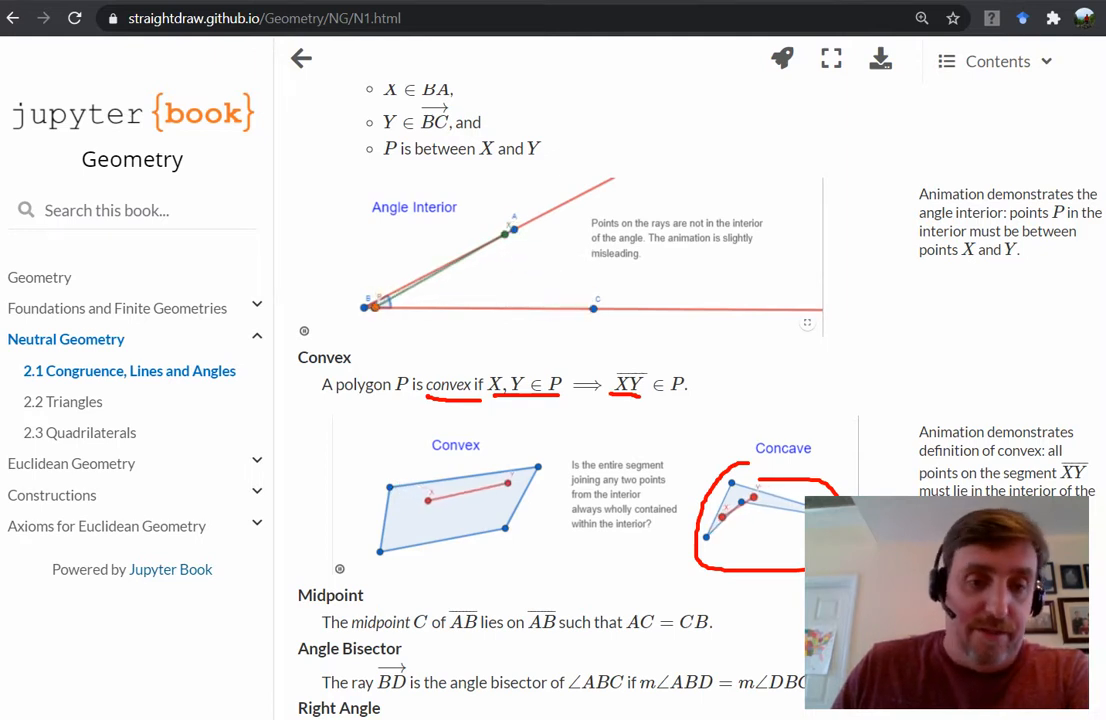
{"action": "mouse_move", "coordinate": [426, 429]}
{"action": "left_mouse_down"}
{"action": "mouse_move", "coordinate": [535, 452]}
{"action": "mouse_move", "coordinate": [360, 560]}
{"action": "mouse_move", "coordinate": [530, 545]}
{"action": "mouse_move", "coordinate": [540, 452]}
{"action": "left_mouse_up"}
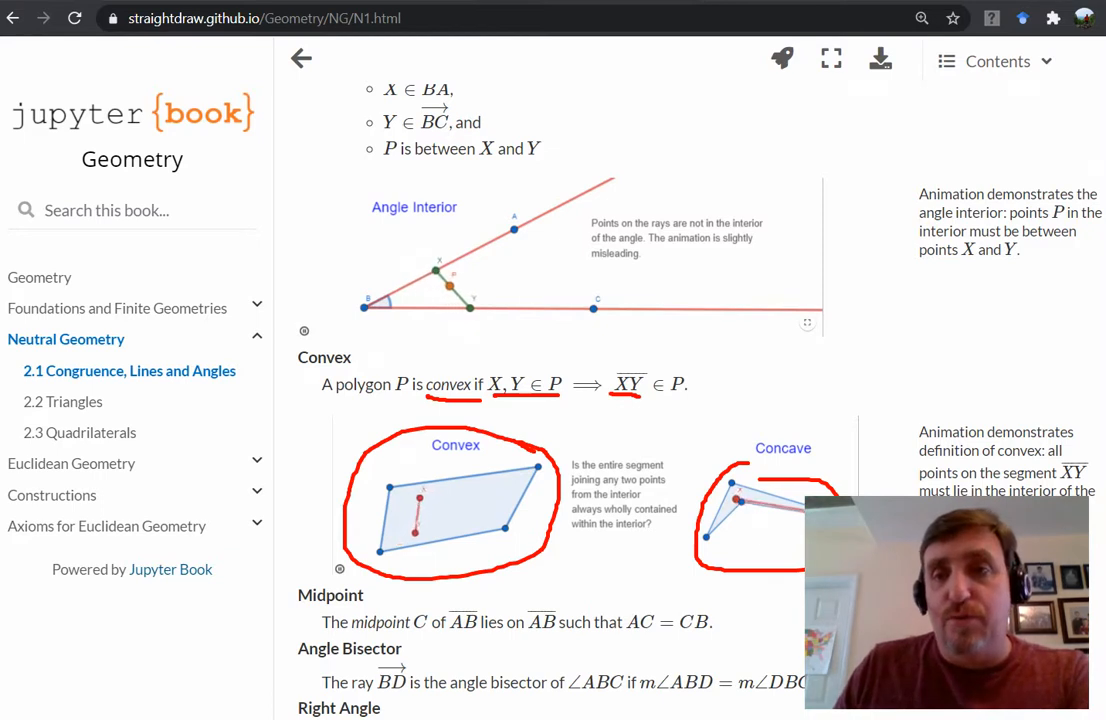
{"action": "key", "text": "Escape"}
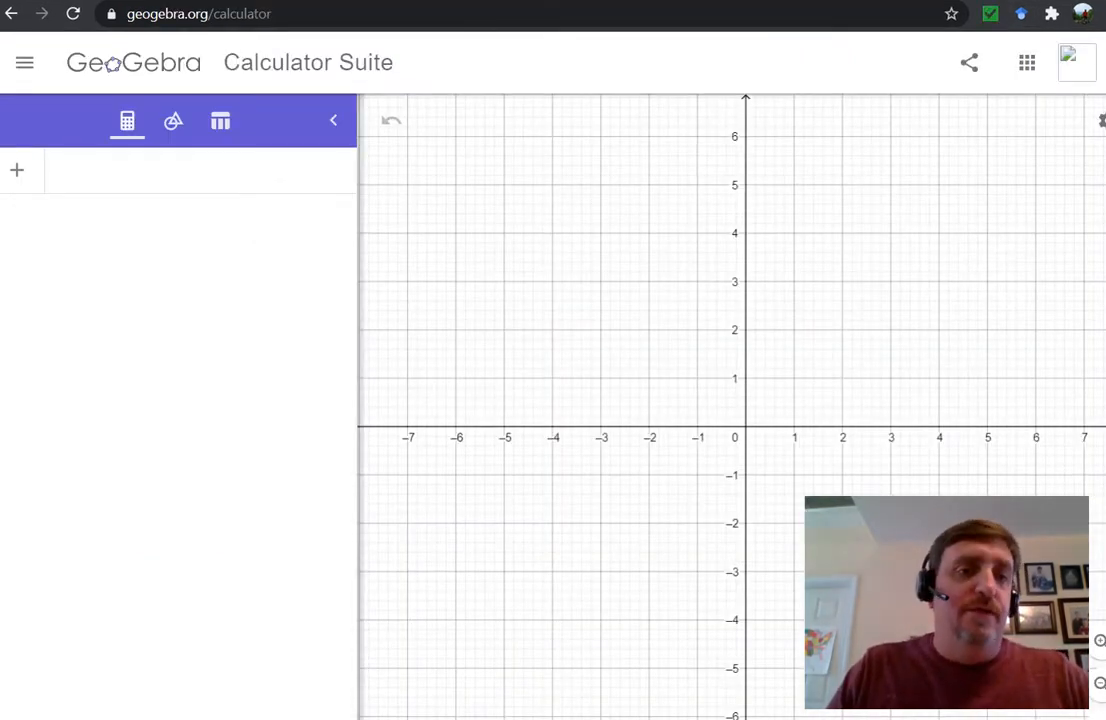
In GeoGebra Calculator Suite, place two points at about (-3.95, 5.19) and (2.87, 1.11) and join them with a segment.
{"action": "left_click", "coordinate": [173, 121]}
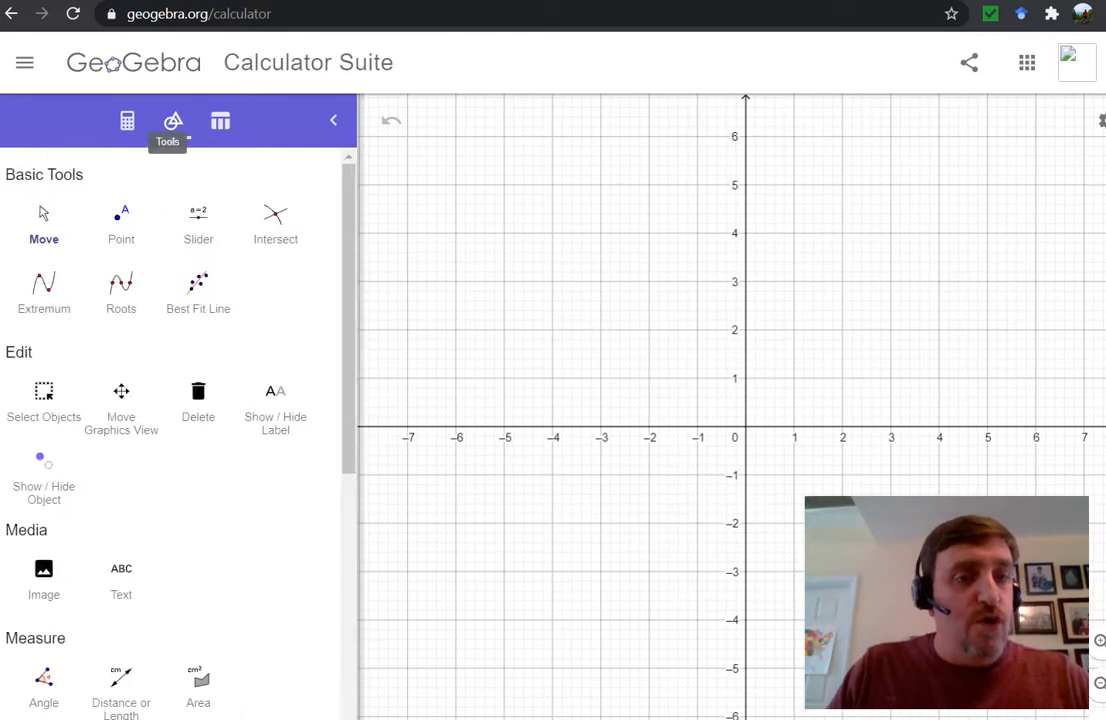
{"action": "left_click", "coordinate": [121, 222]}
{"action": "left_click", "coordinate": [555, 176]}
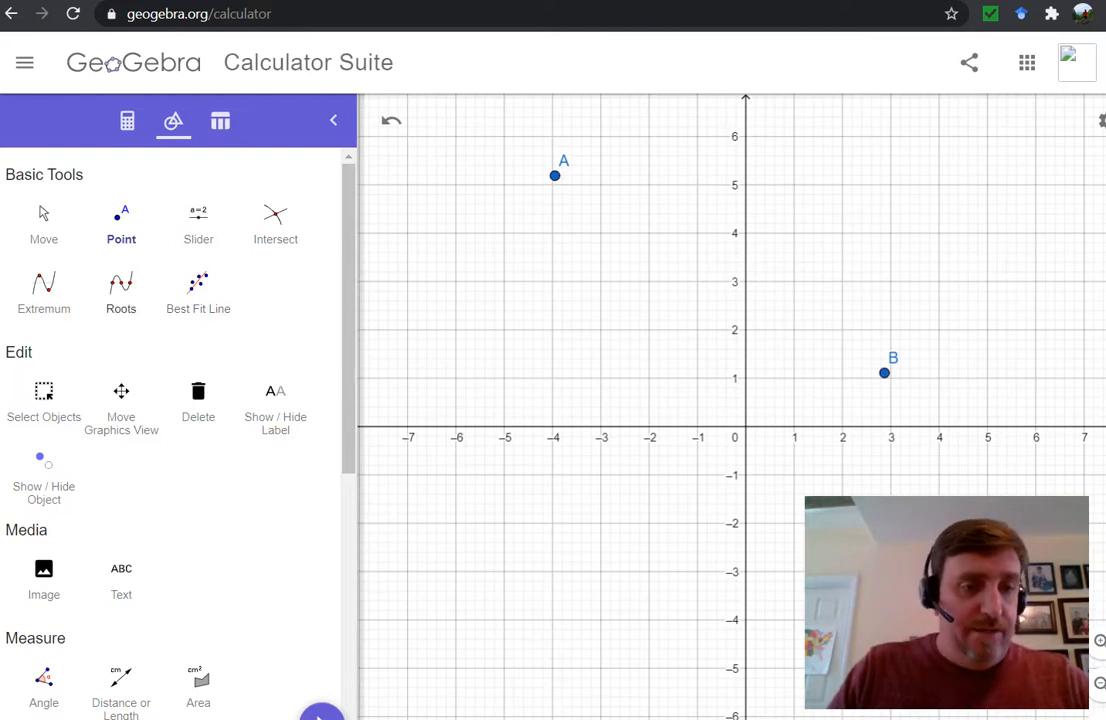
{"action": "scroll", "coordinate": [175, 430], "scroll_direction": "down", "scroll_amount": 5}
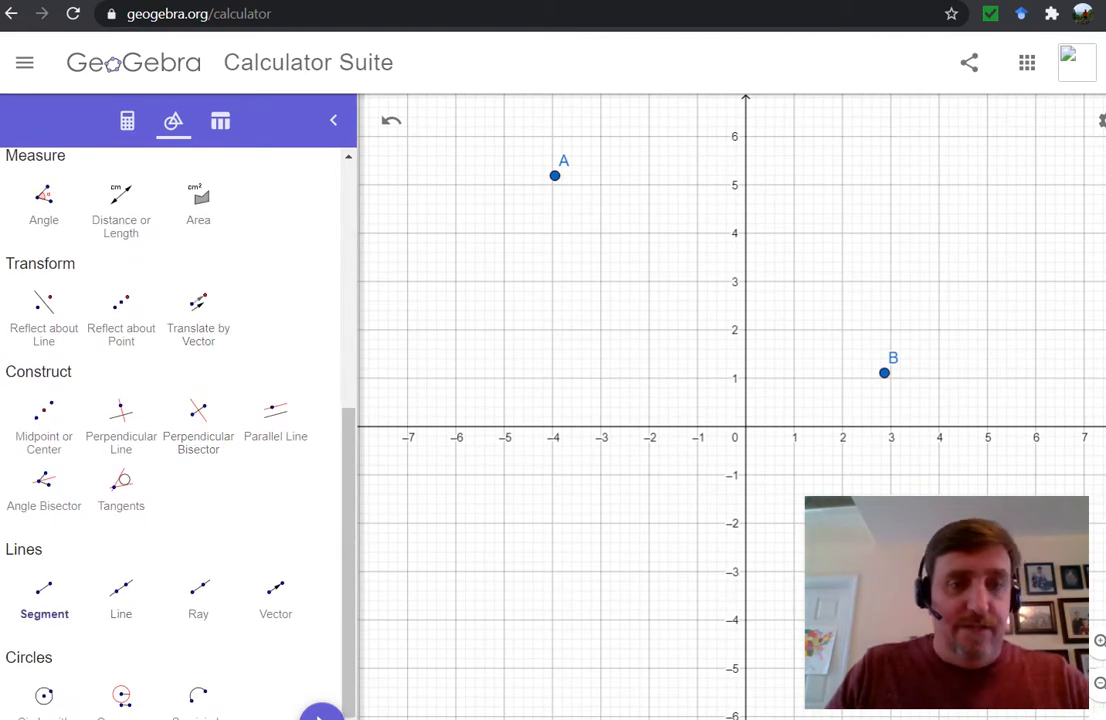
{"action": "left_click", "coordinate": [555, 176]}
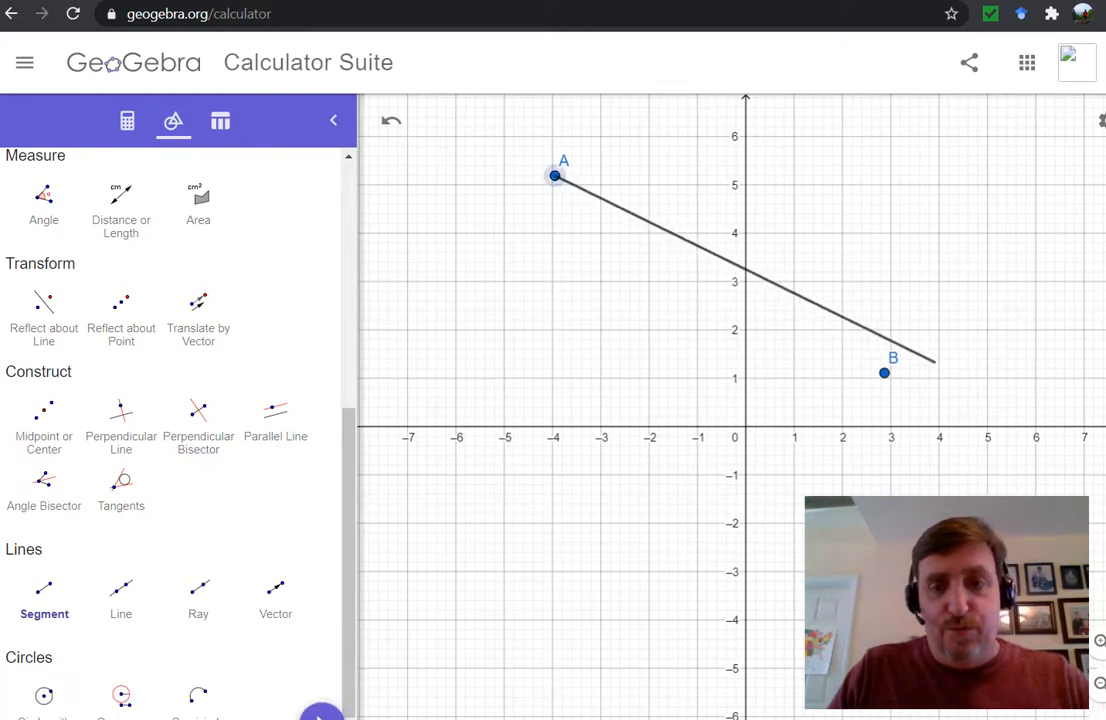
{"action": "left_click", "coordinate": [884, 373]}
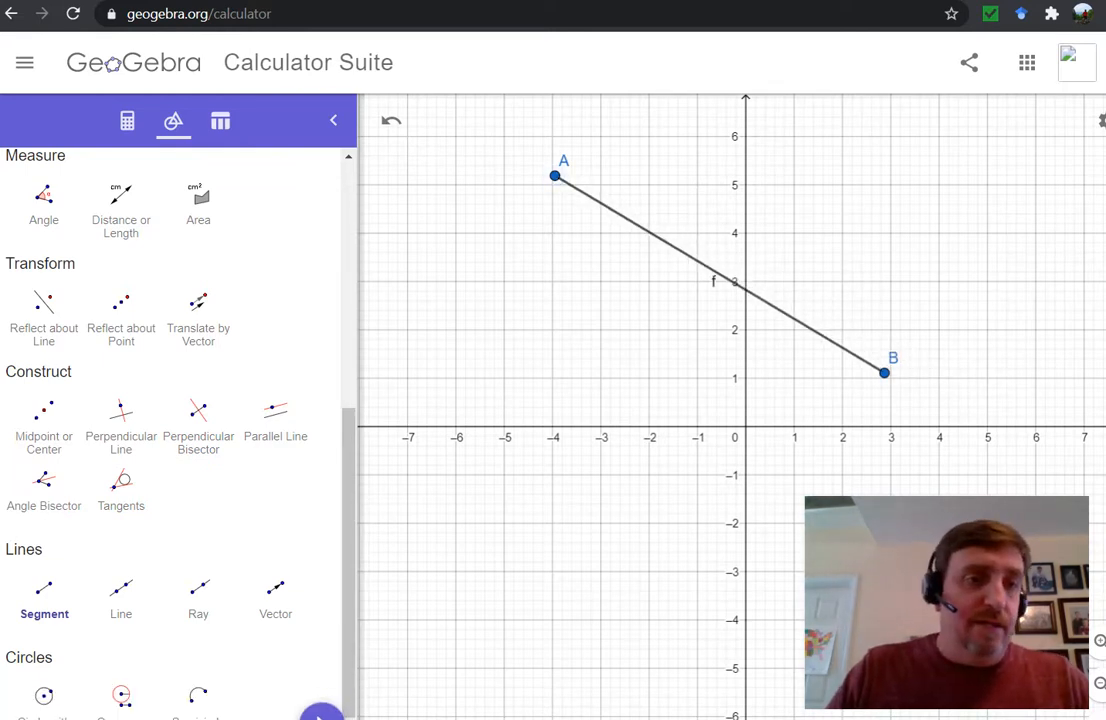
Return to the Move tool and view the algebraic definitions of the two points and their segment.
{"action": "scroll", "coordinate": [175, 430], "scroll_direction": "up", "scroll_amount": 2}
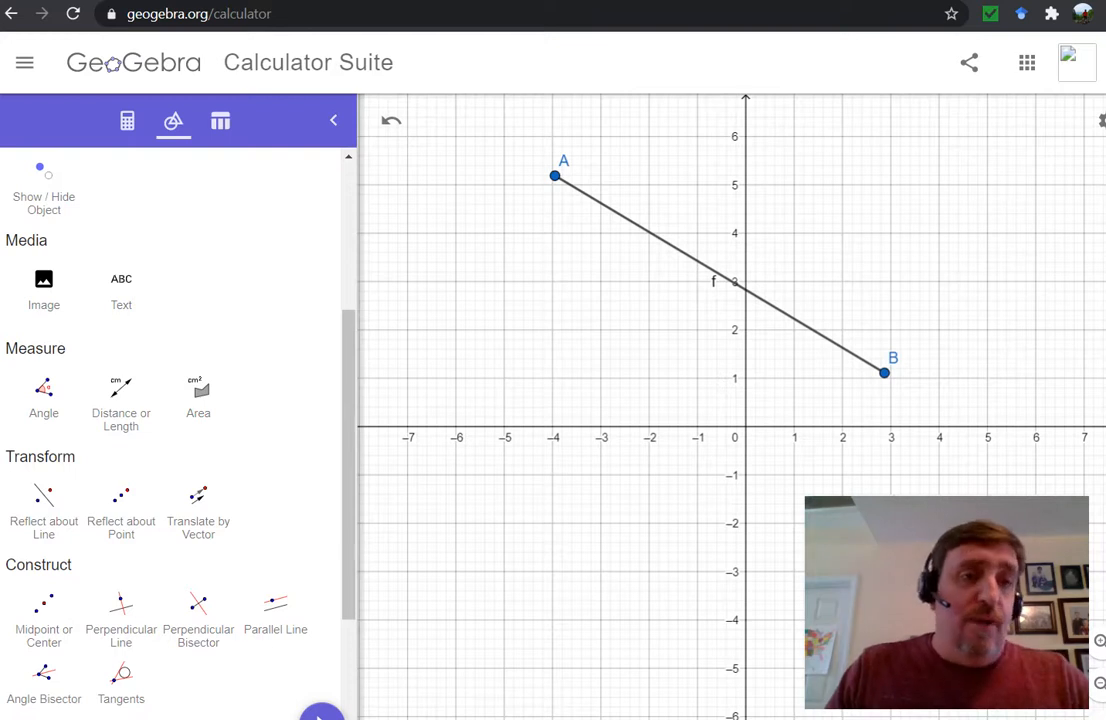
{"action": "scroll", "coordinate": [175, 430], "scroll_direction": "up", "scroll_amount": 3}
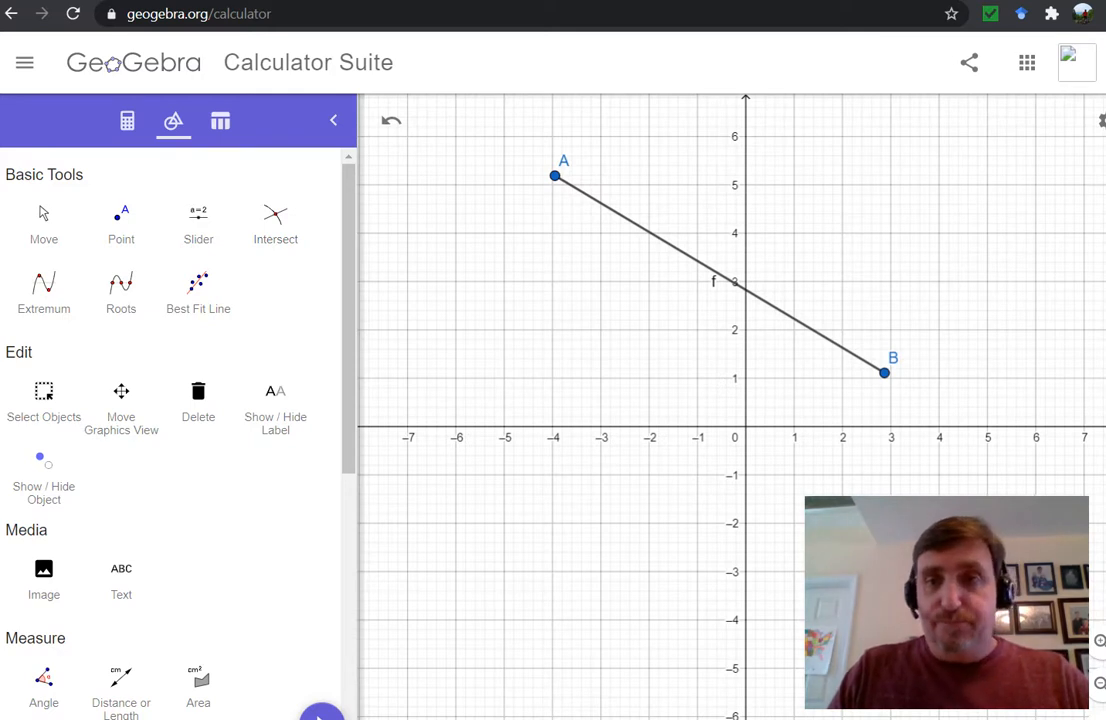
{"action": "left_click", "coordinate": [44, 224]}
{"action": "left_click", "coordinate": [127, 121]}
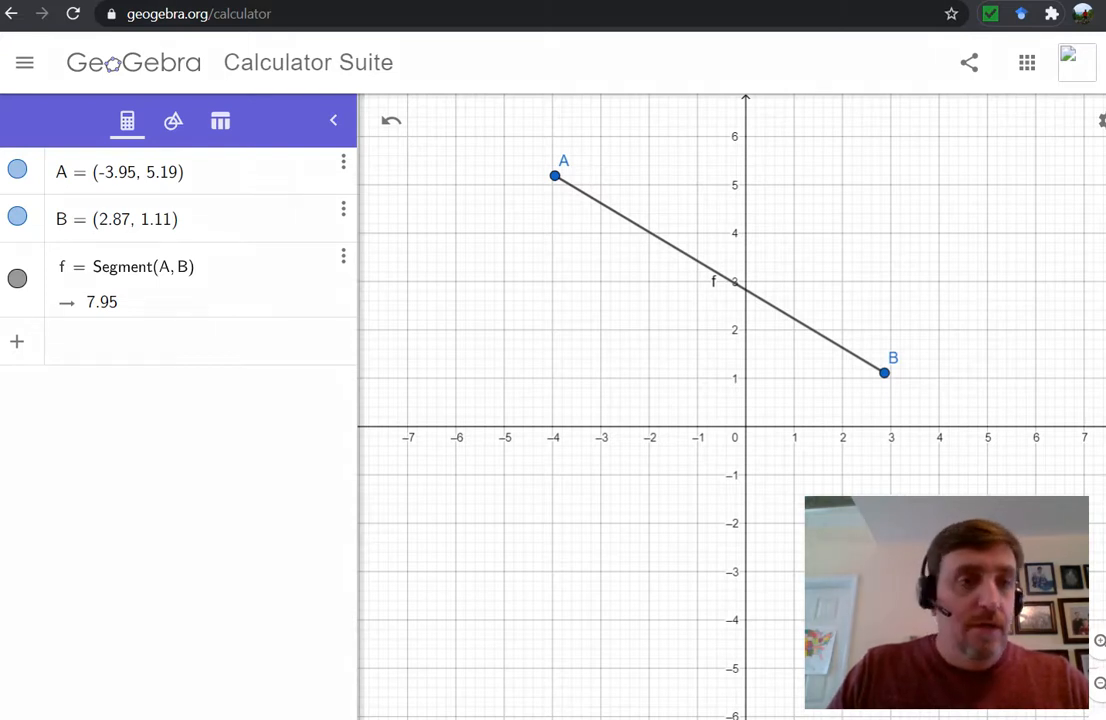
{"action": "left_click_drag", "start_coordinate": [110, 156], "coordinate": [126, 98]}
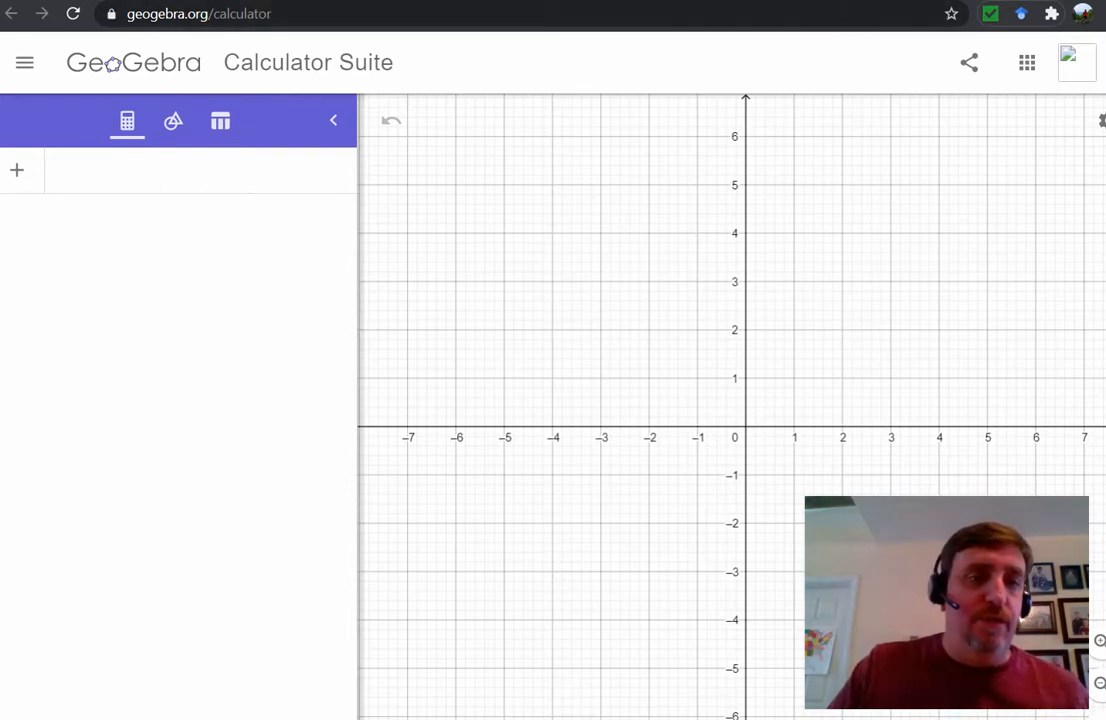
In a blank calculator, define point A = (0, 0) and point B = (1, 0) algebraically.
{"action": "left_click", "coordinate": [59, 171]}
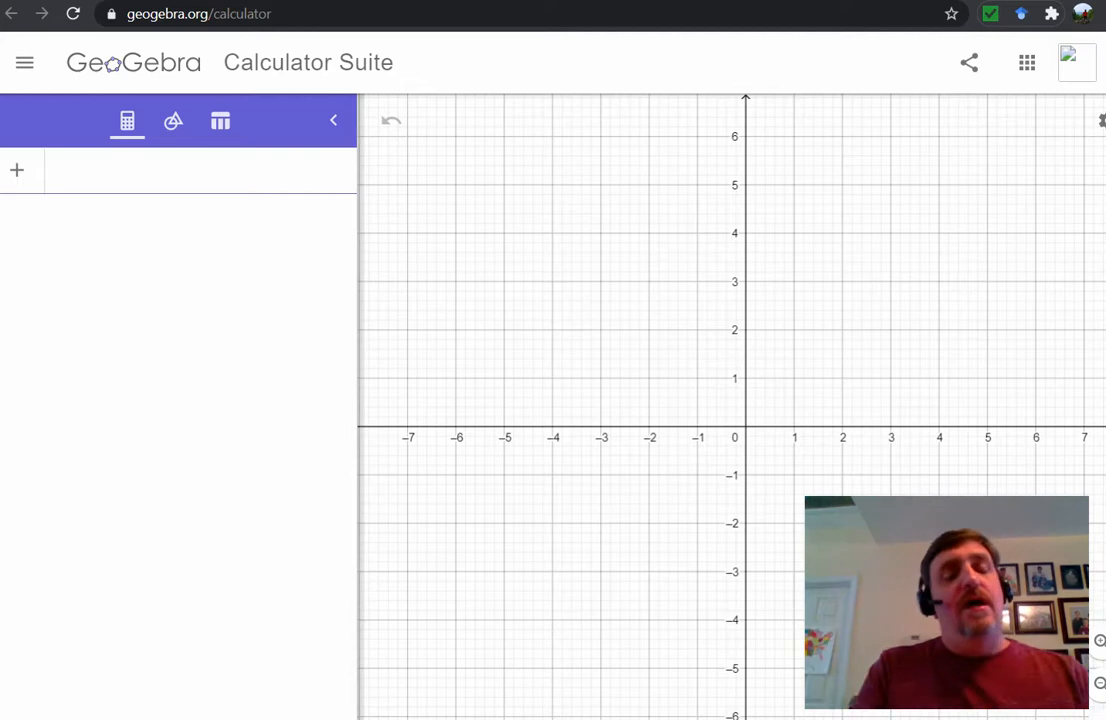
{"action": "type", "text": "A = ("}
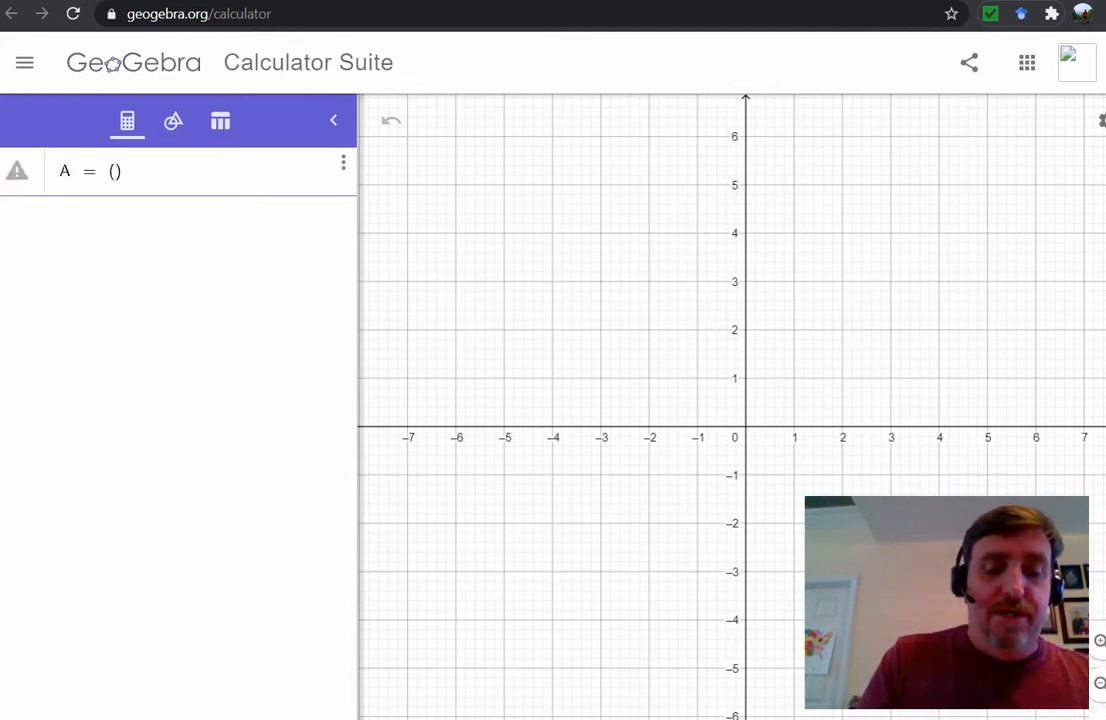
{"action": "type", "text": "0, 0"}
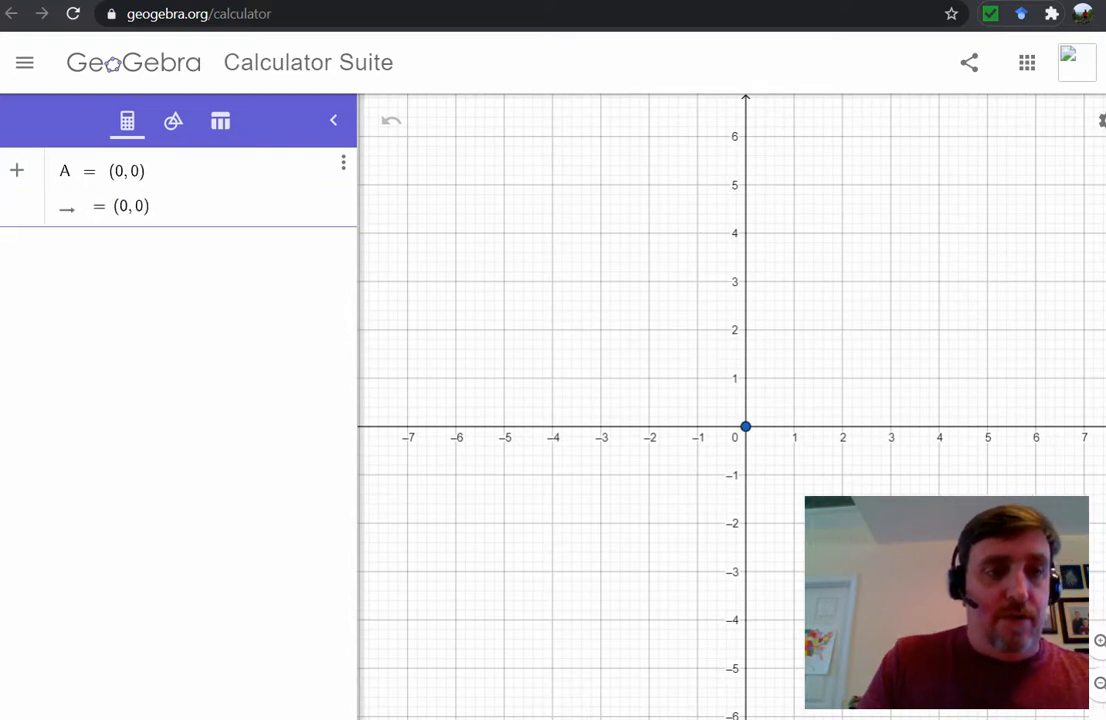
{"action": "key", "text": "Return"}
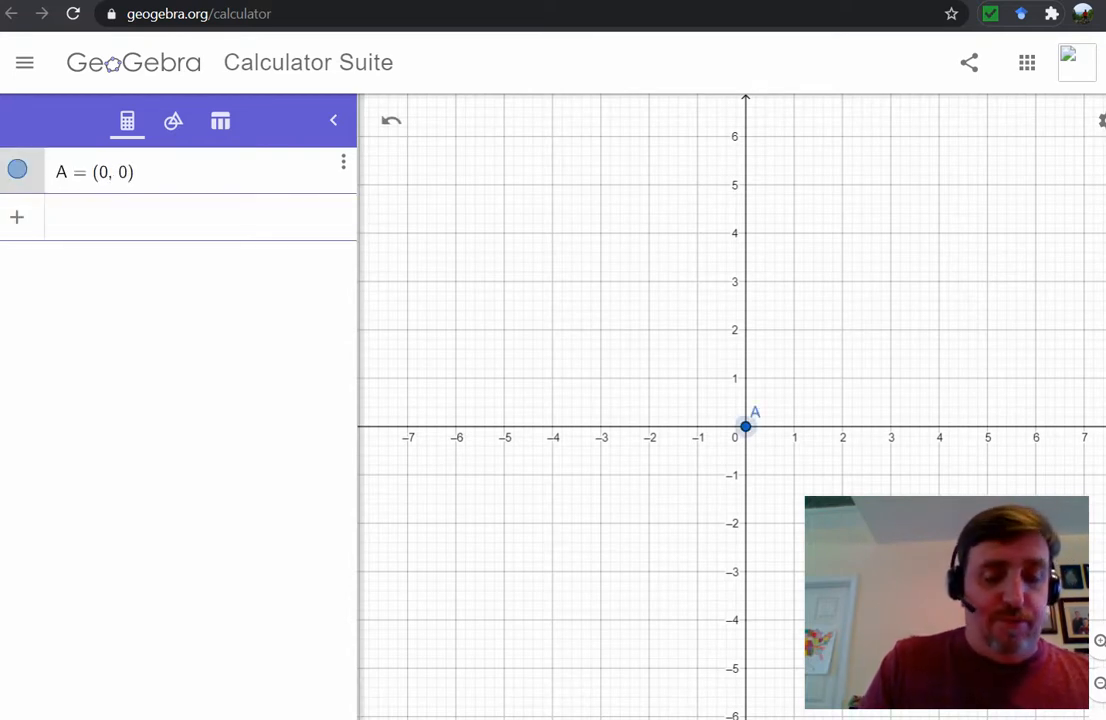
{"action": "type", "text": "B = (1,0"}
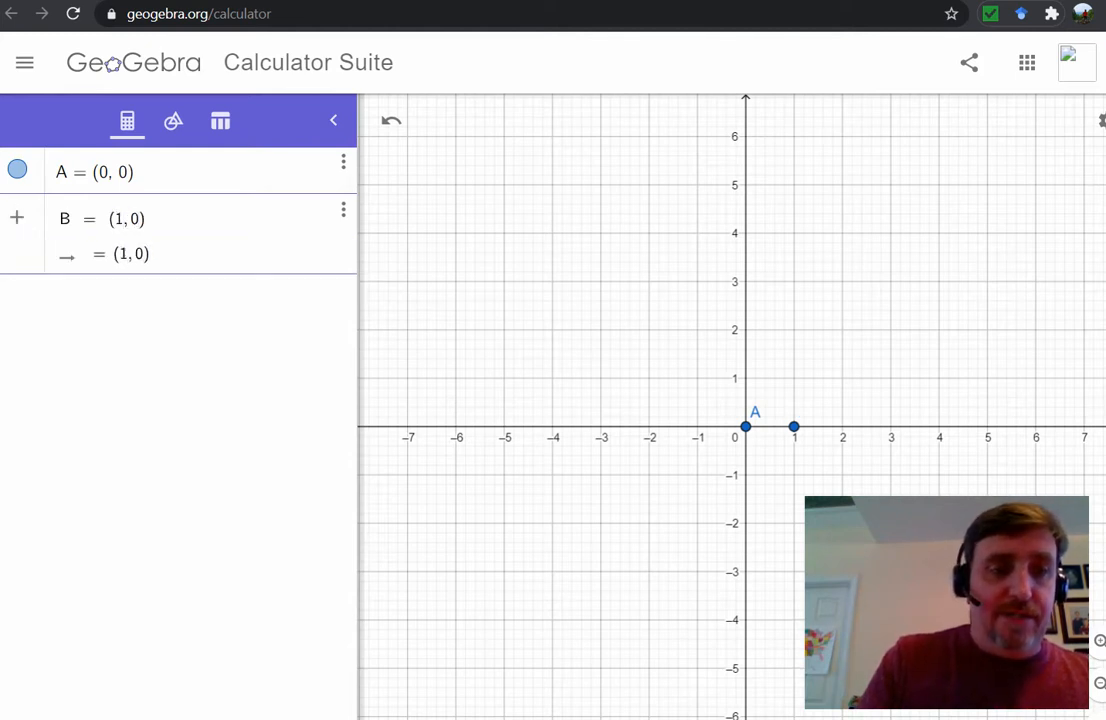
{"action": "key", "text": "Return"}
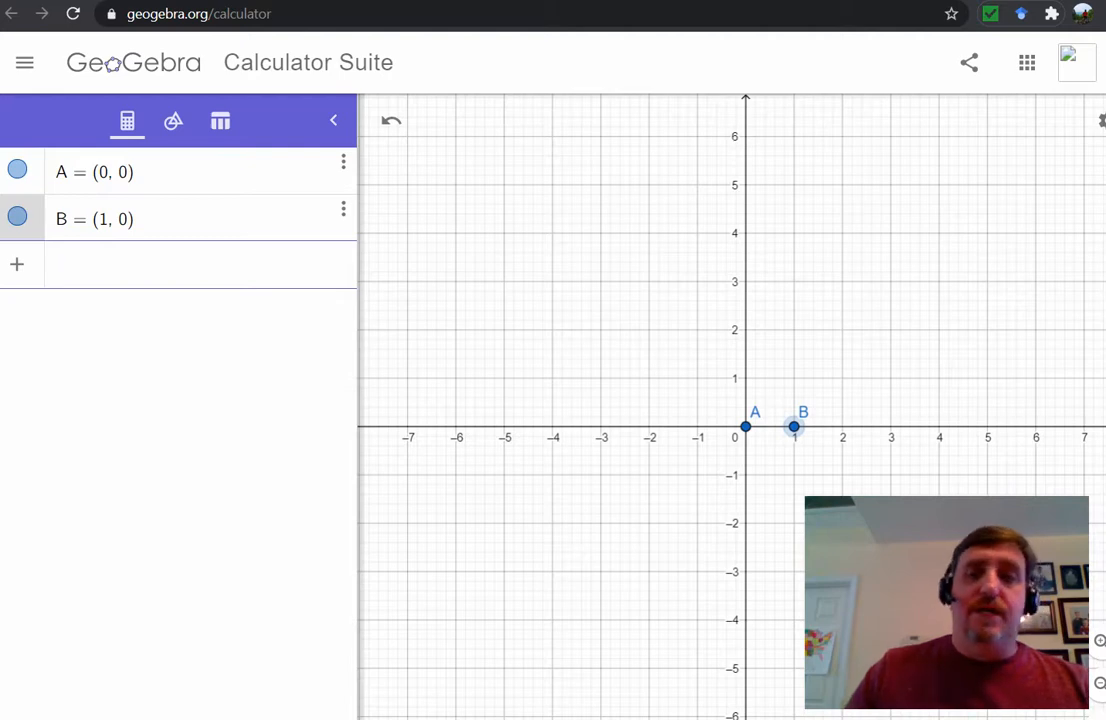
{"action": "scroll", "coordinate": [597, 282], "scroll_direction": "down", "scroll_amount": 3}
{"action": "scroll", "coordinate": [597, 282], "scroll_direction": "up", "scroll_amount": 5}
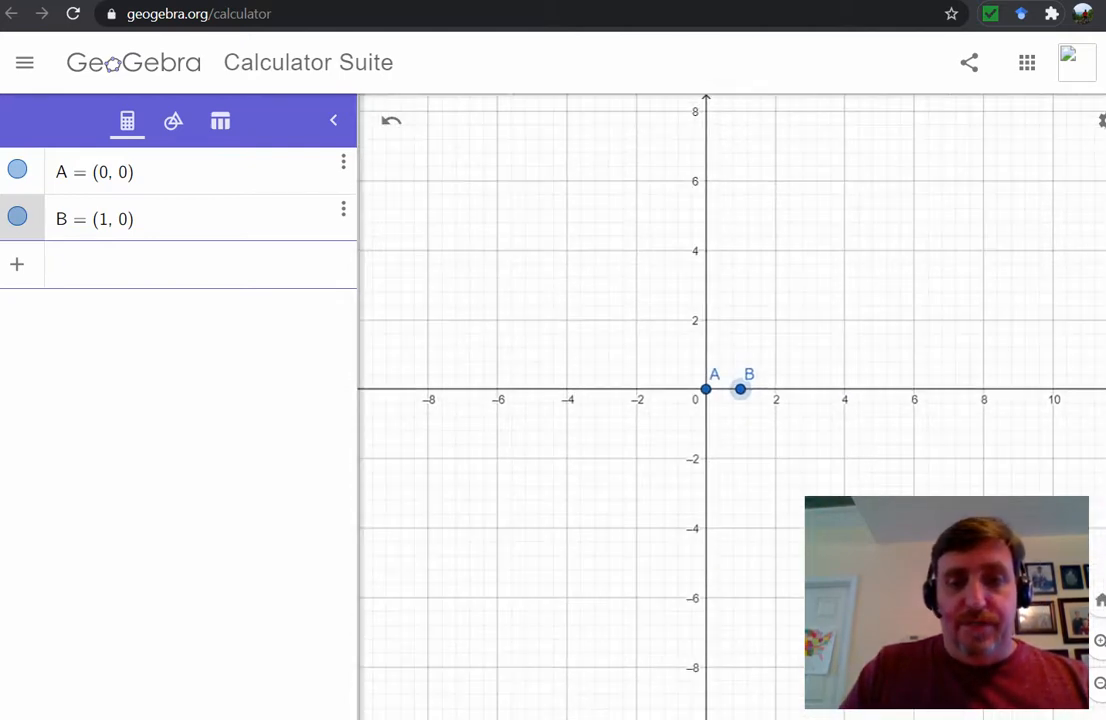
{"action": "scroll", "coordinate": [597, 283], "scroll_direction": "down", "scroll_amount": 5}
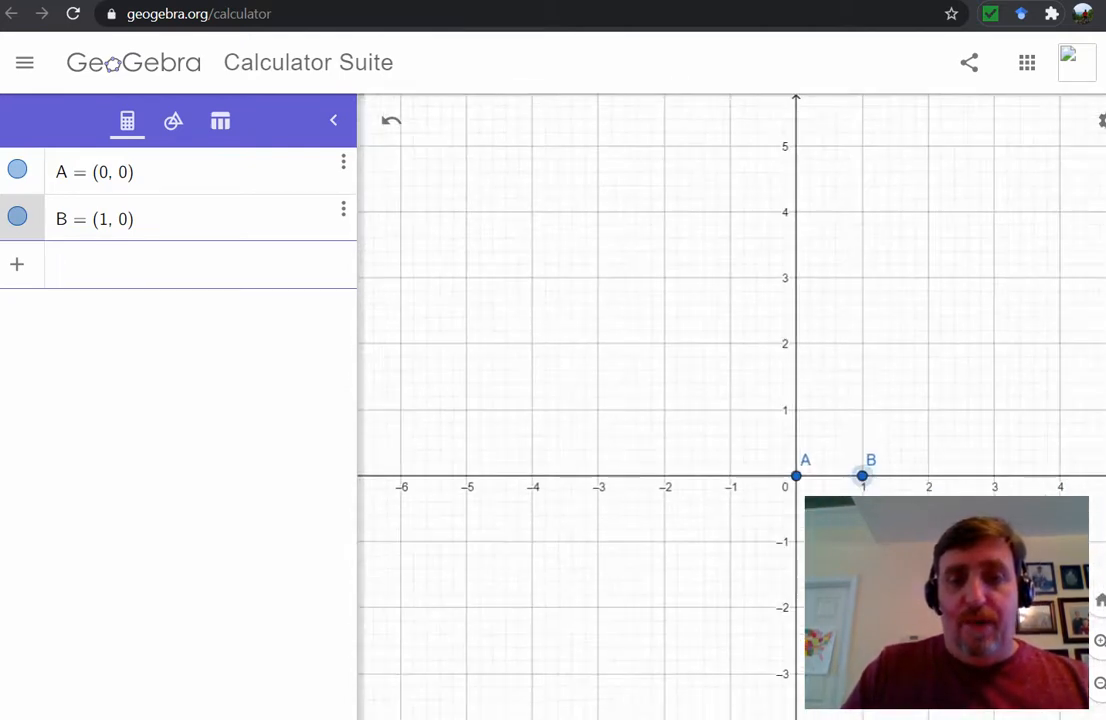
{"action": "scroll", "coordinate": [598, 283], "scroll_direction": "up", "scroll_amount": 5}
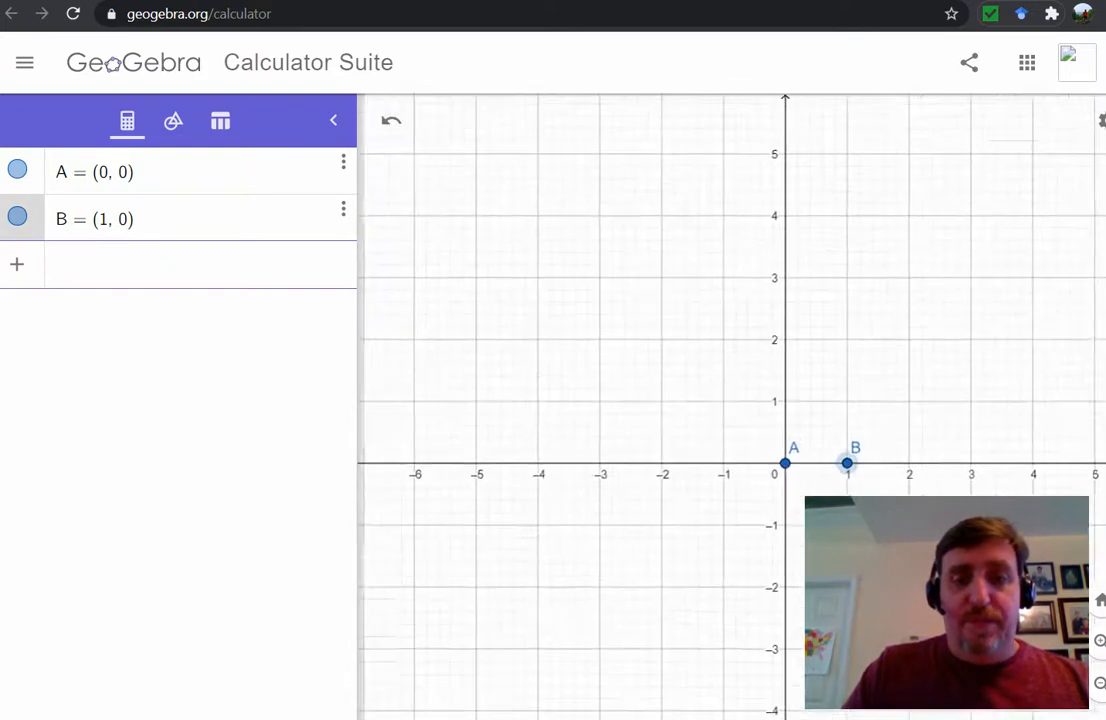
{"action": "scroll", "coordinate": [600, 285], "scroll_direction": "down", "scroll_amount": 3}
{"action": "scroll", "coordinate": [600, 285], "scroll_direction": "up", "scroll_amount": 4}
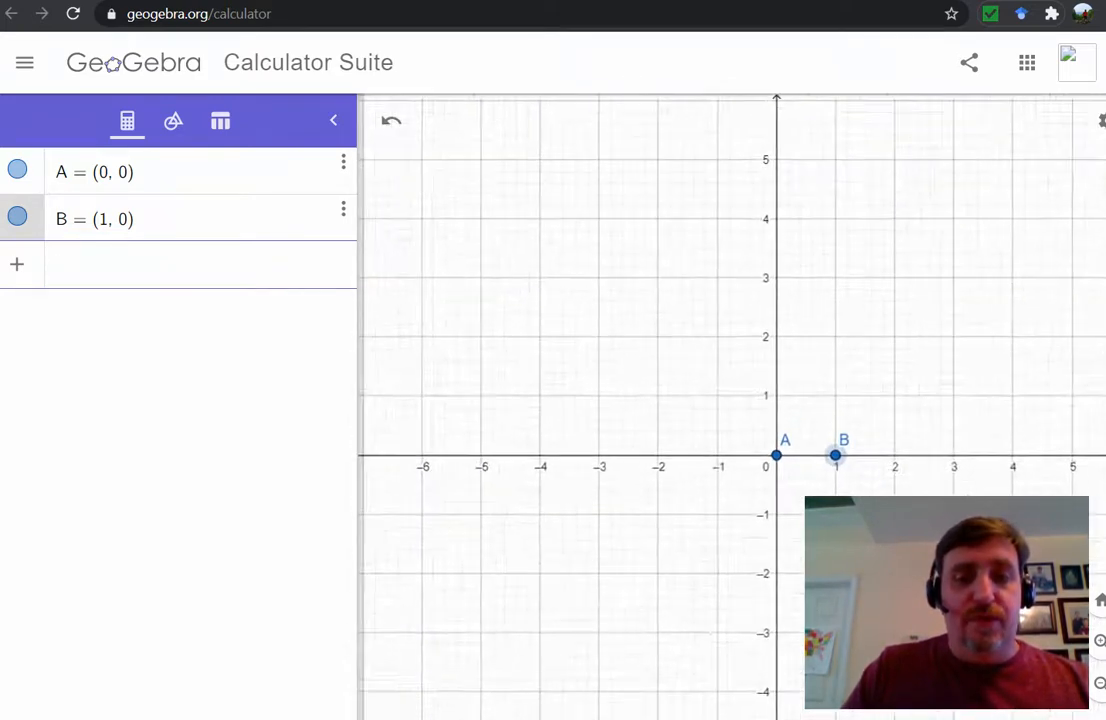
{"action": "left_click_drag", "start_coordinate": [600, 285], "coordinate": [538, 224]}
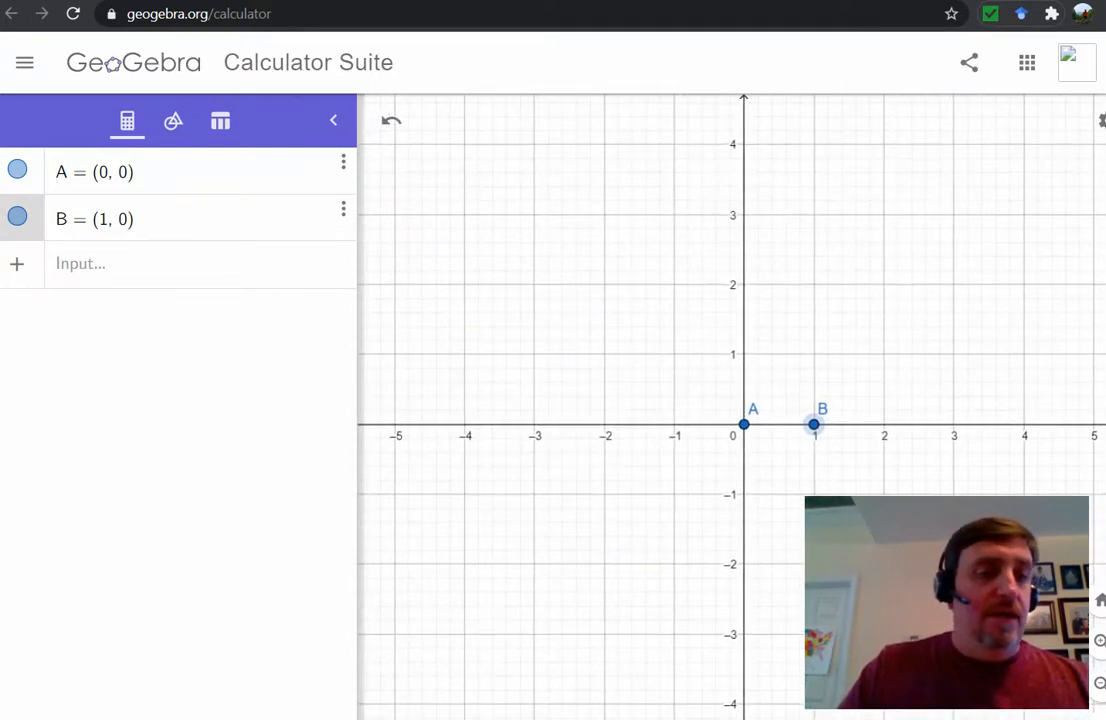
Enter the expression Circle(A, B) to draw a circle centred at A through B.
{"action": "left_click", "coordinate": [140, 264]}
{"action": "type", "text": "C"}
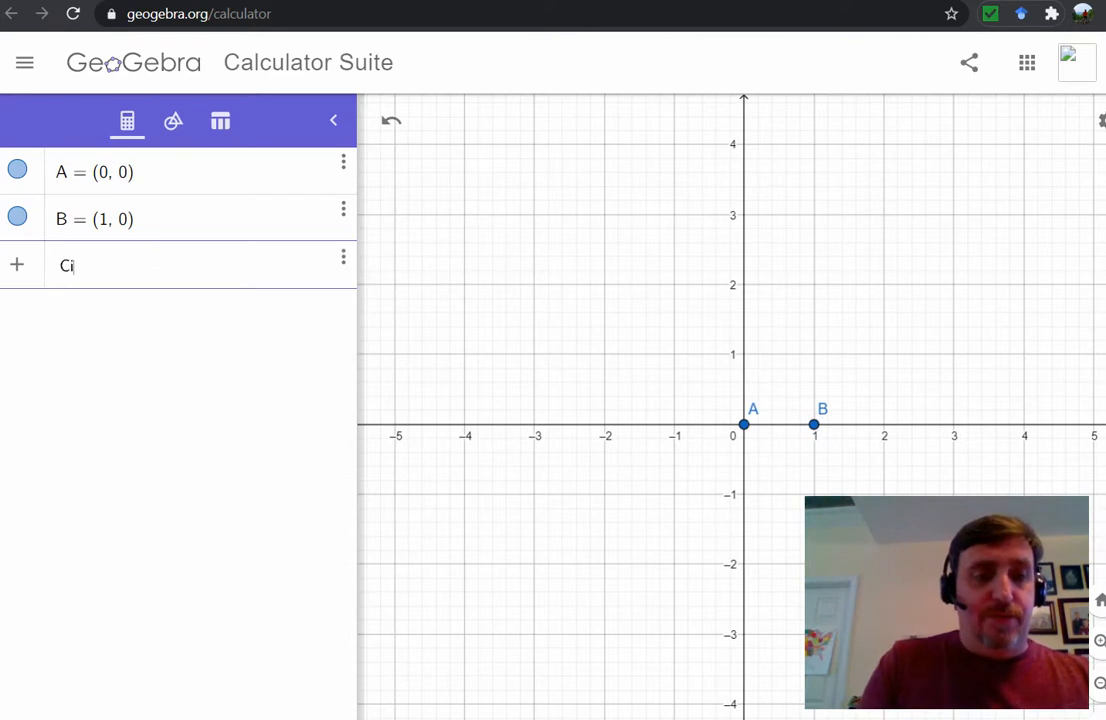
{"action": "type", "text": "irc"}
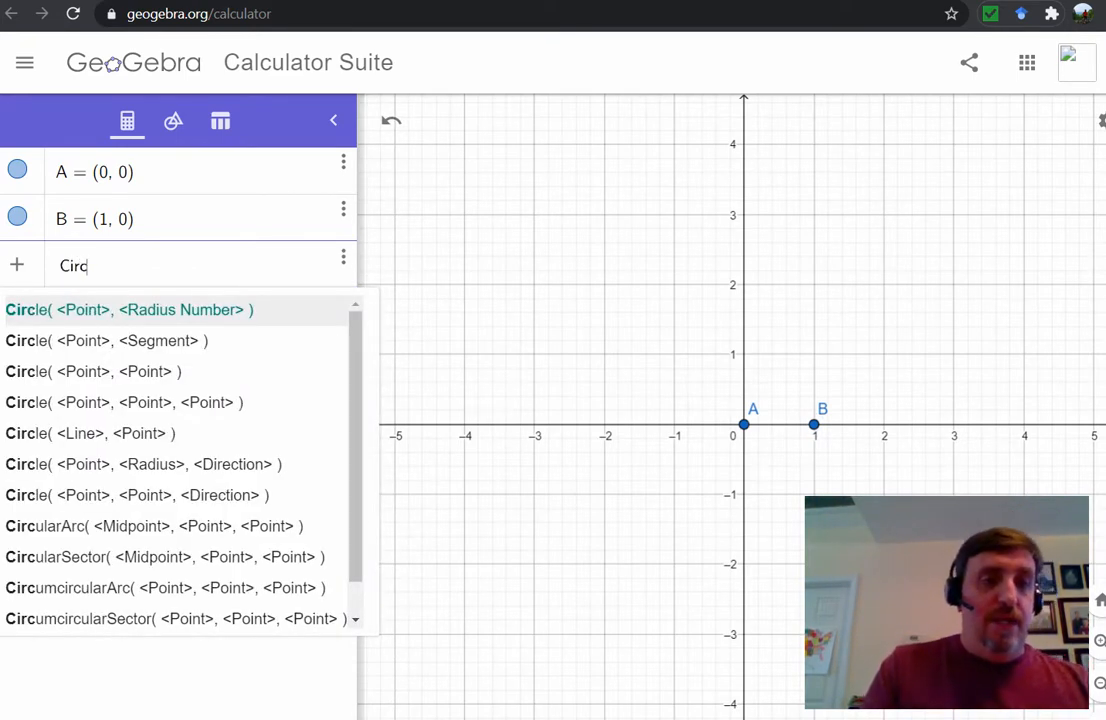
{"action": "type", "text": "le(A, B"}
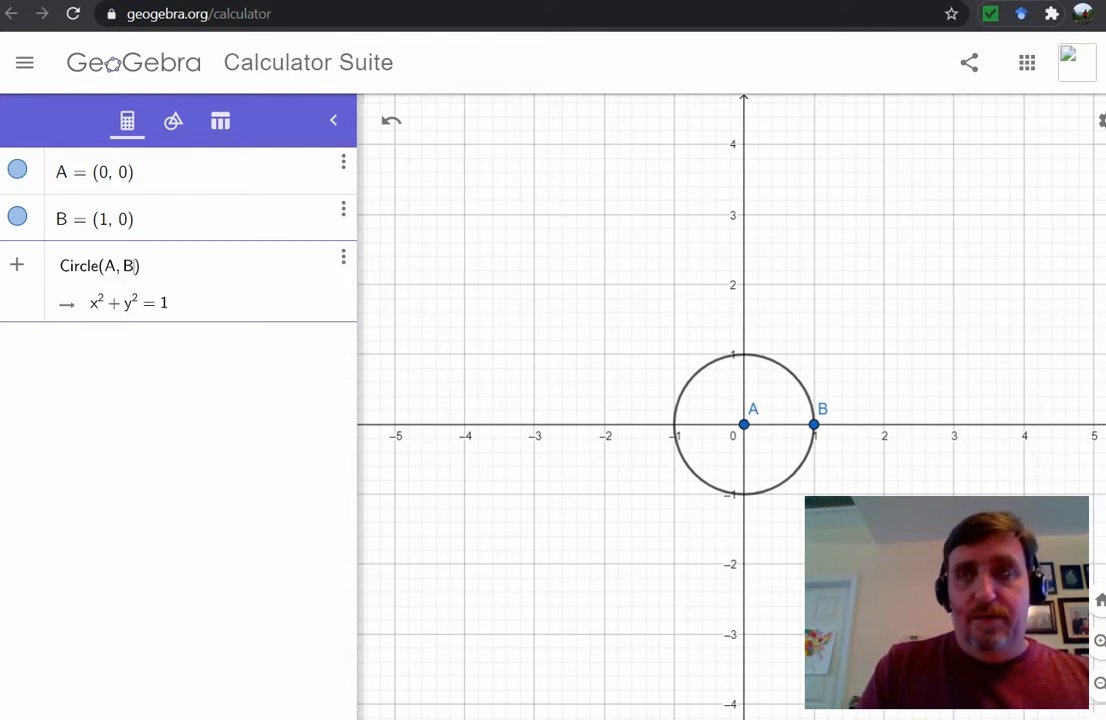
Swap the circle's arguments to Circle(B, A) so it is centred at B and passes through A.
{"action": "key", "text": "BackSpace"}
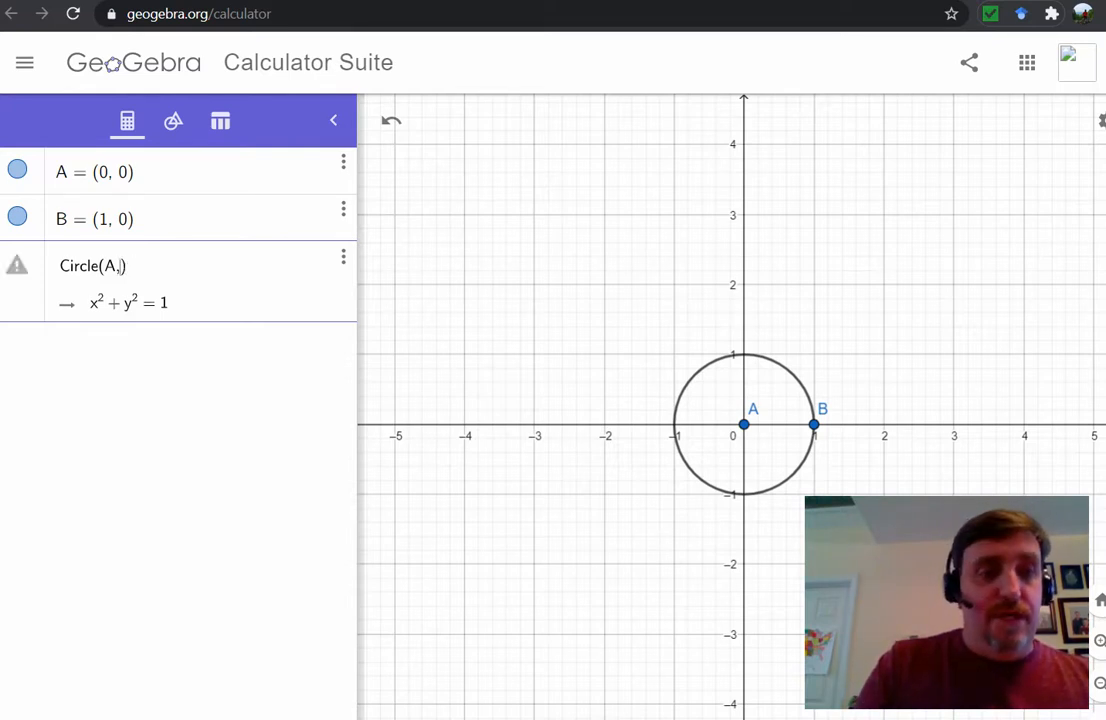
{"action": "key", "text": "BackSpace"}
{"action": "key", "text": "BackSpace"}
{"action": "type", "text": "B, A"}
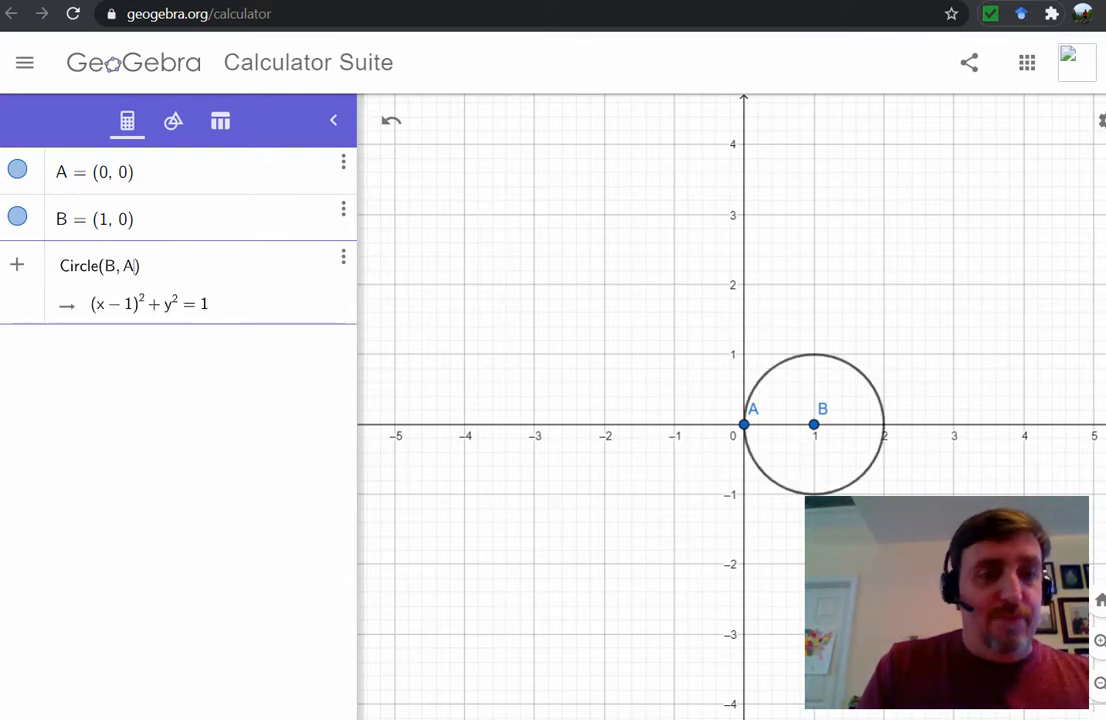
Commit the Circle(B, A) expression and construct a regular octagon on points A and B with Polygon(A, B, 8).
{"action": "key", "text": "Return"}
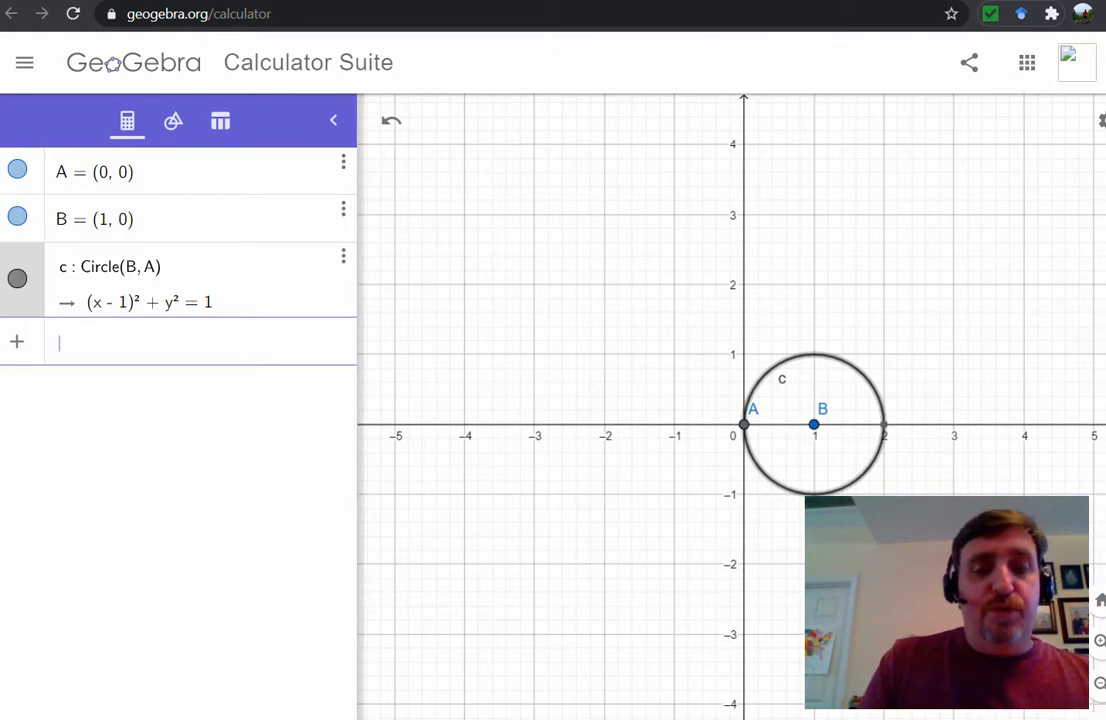
{"action": "type", "text": "Polygon"}
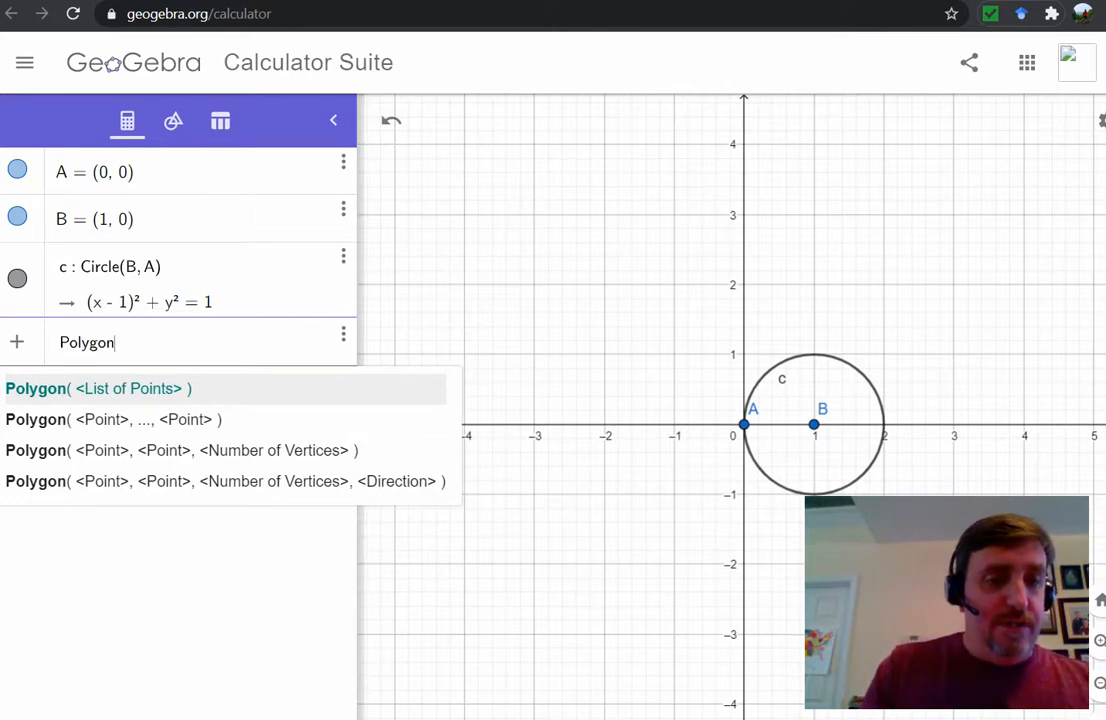
{"action": "key", "text": "Down"}
{"action": "key", "text": "Down"}
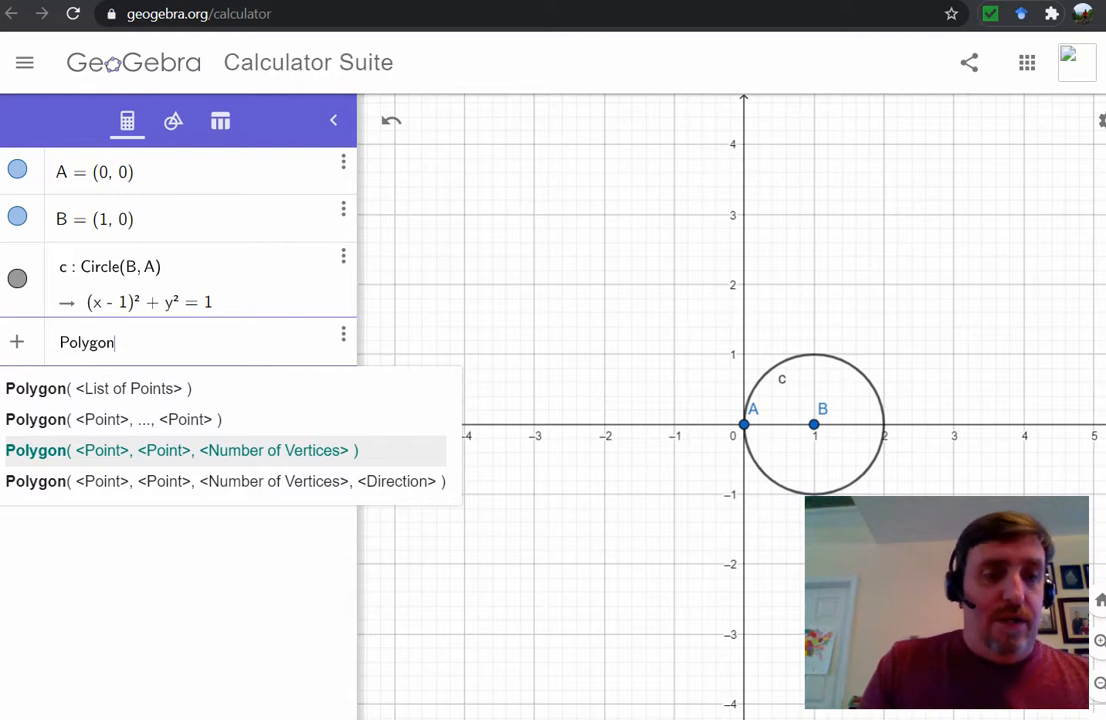
{"action": "type", "text": "(A, B"}
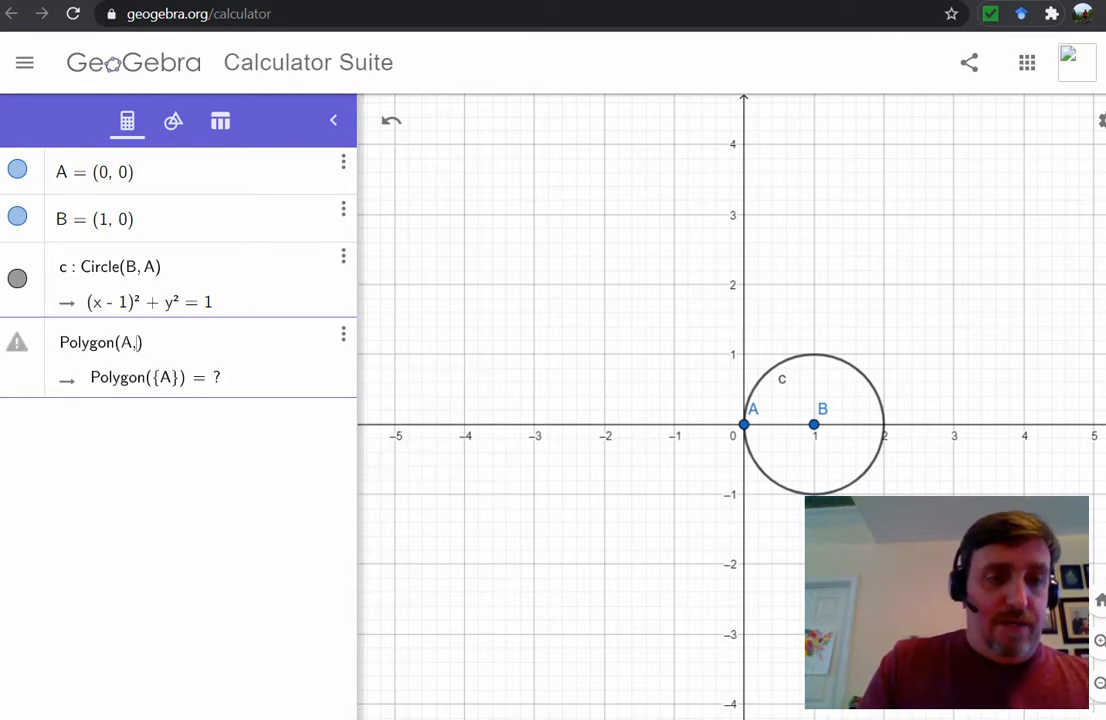
{"action": "type", "text": ", "}
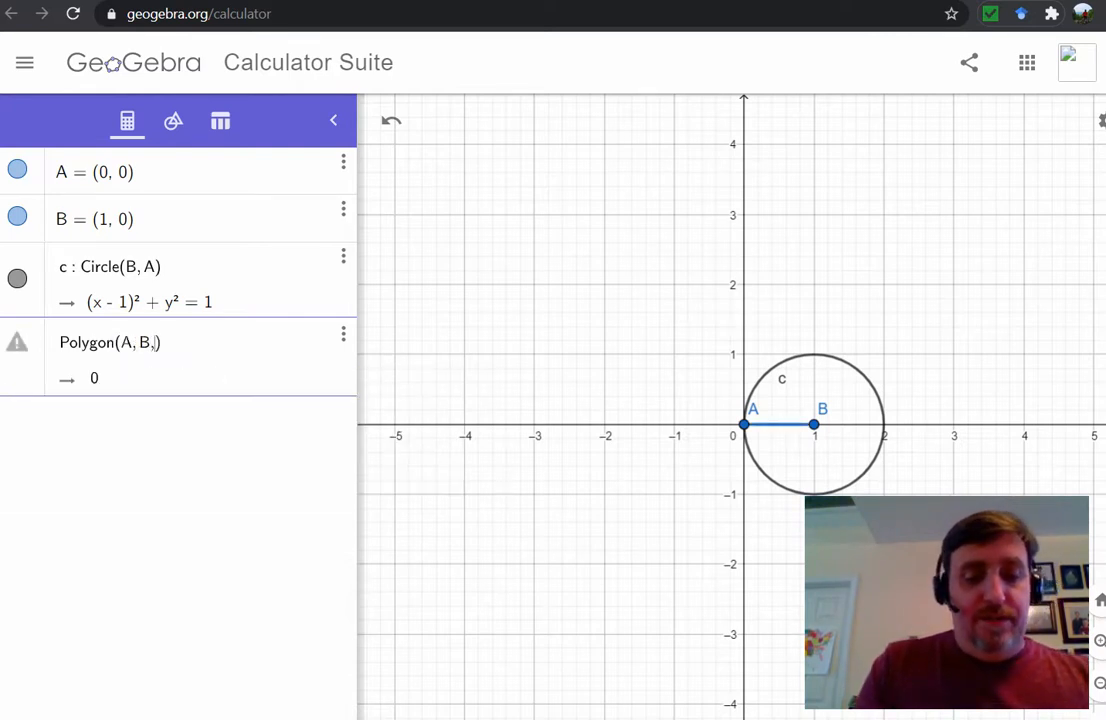
{"action": "type", "text": "8"}
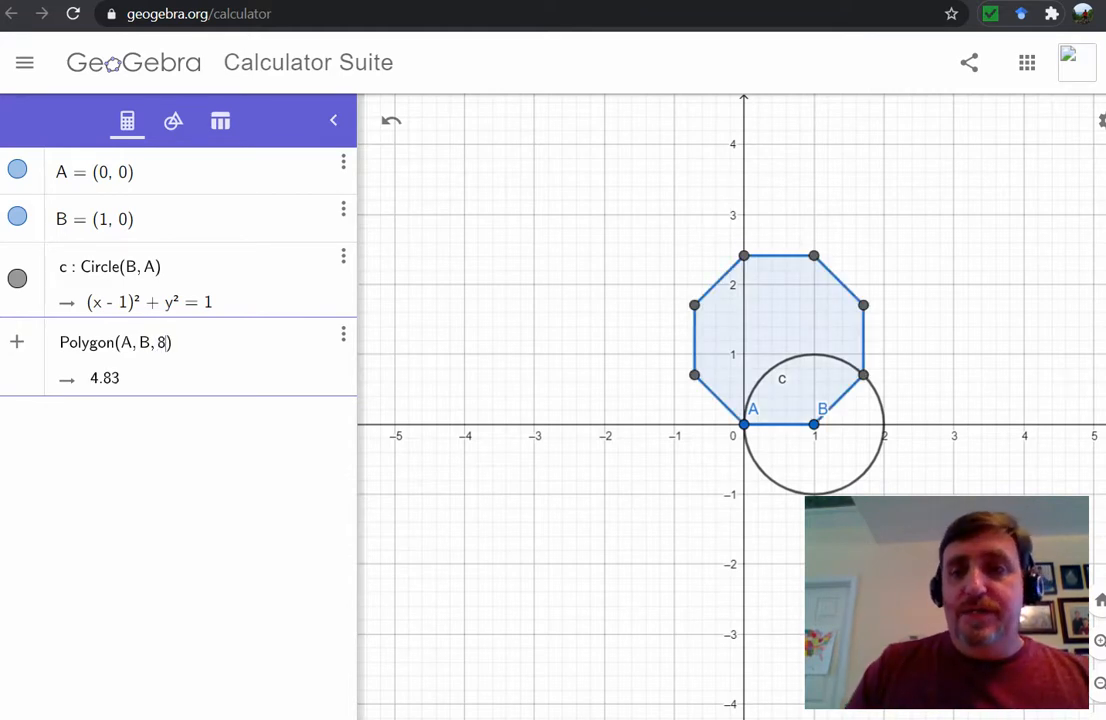
{"action": "key", "text": "Return"}
{"action": "mouse_move", "coordinate": [800, 240]}
{"action": "left_mouse_down"}
{"action": "mouse_move", "coordinate": [795, 262]}
{"action": "mouse_move", "coordinate": [815, 240]}
{"action": "left_mouse_up"}
{"action": "mouse_move", "coordinate": [742, 243]}
{"action": "left_mouse_down"}
{"action": "mouse_move", "coordinate": [735, 262]}
{"action": "mouse_move", "coordinate": [753, 263]}
{"action": "left_mouse_up"}
{"action": "mouse_move", "coordinate": [745, 415]}
{"action": "left_mouse_down"}
{"action": "mouse_move", "coordinate": [735, 428]}
{"action": "mouse_move", "coordinate": [838, 440]}
{"action": "mouse_move", "coordinate": [750, 412]}
{"action": "left_mouse_up"}
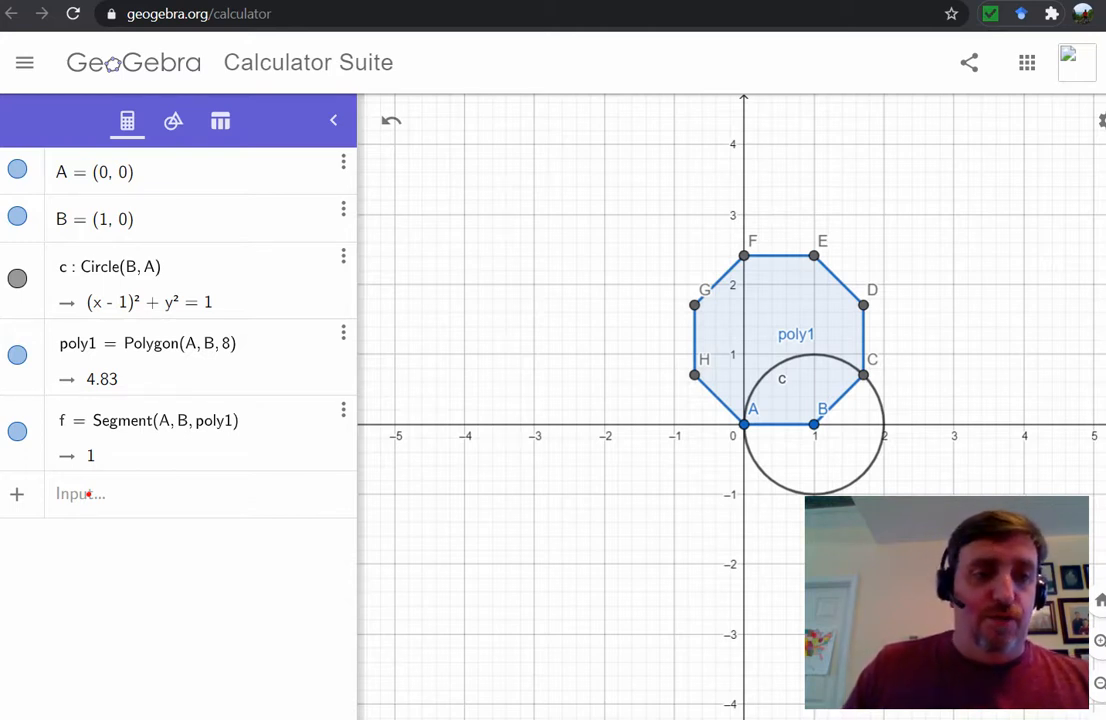
{"action": "mouse_move", "coordinate": [252, 155]}
{"action": "left_mouse_down"}
{"action": "mouse_move", "coordinate": [20, 370]}
{"action": "mouse_move", "coordinate": [238, 162]}
{"action": "left_mouse_up"}
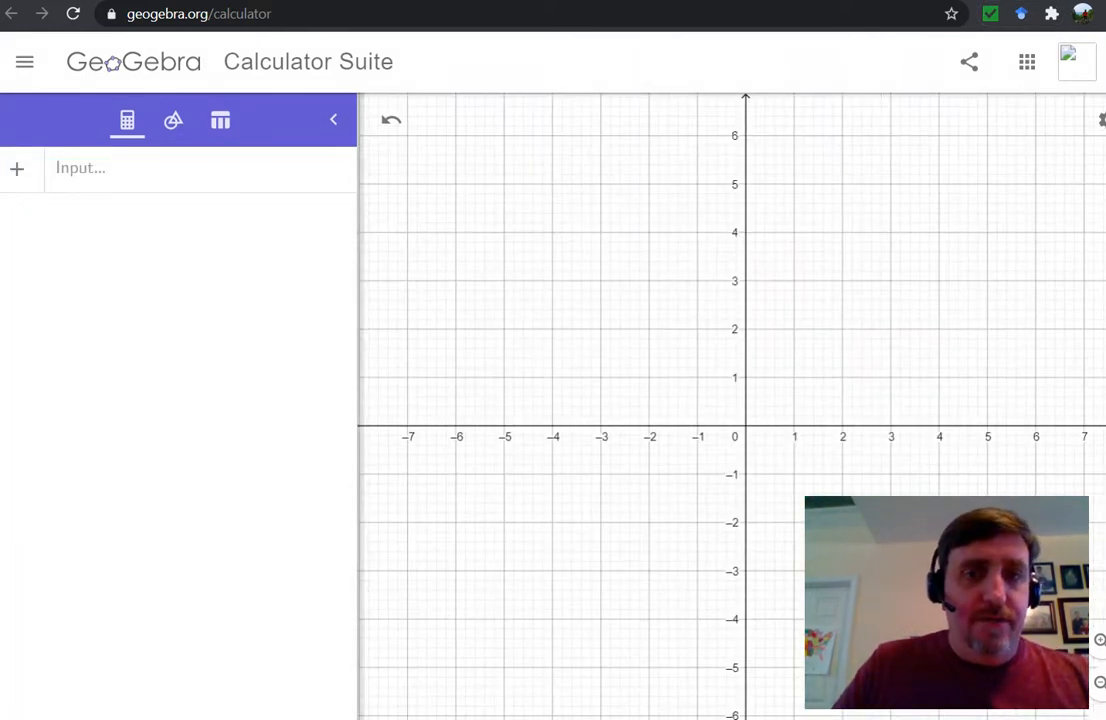
In the blank calculator, define point A = (1, 4) algebraically.
{"action": "left_click", "coordinate": [200, 169]}
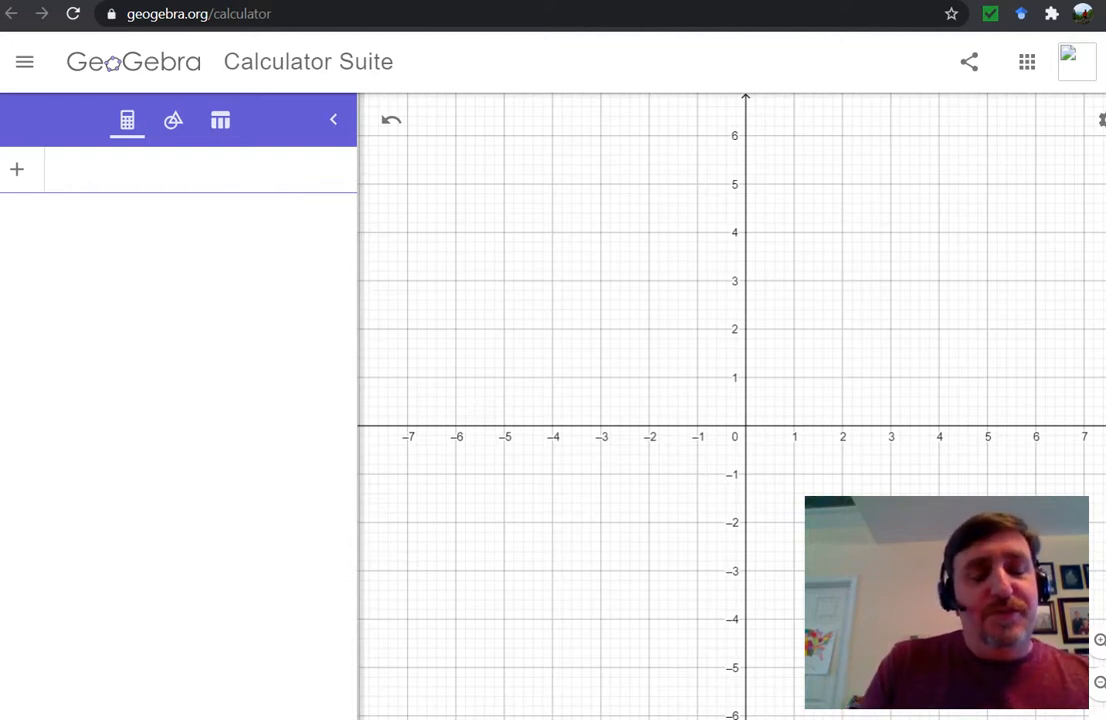
{"action": "type", "text": "A"}
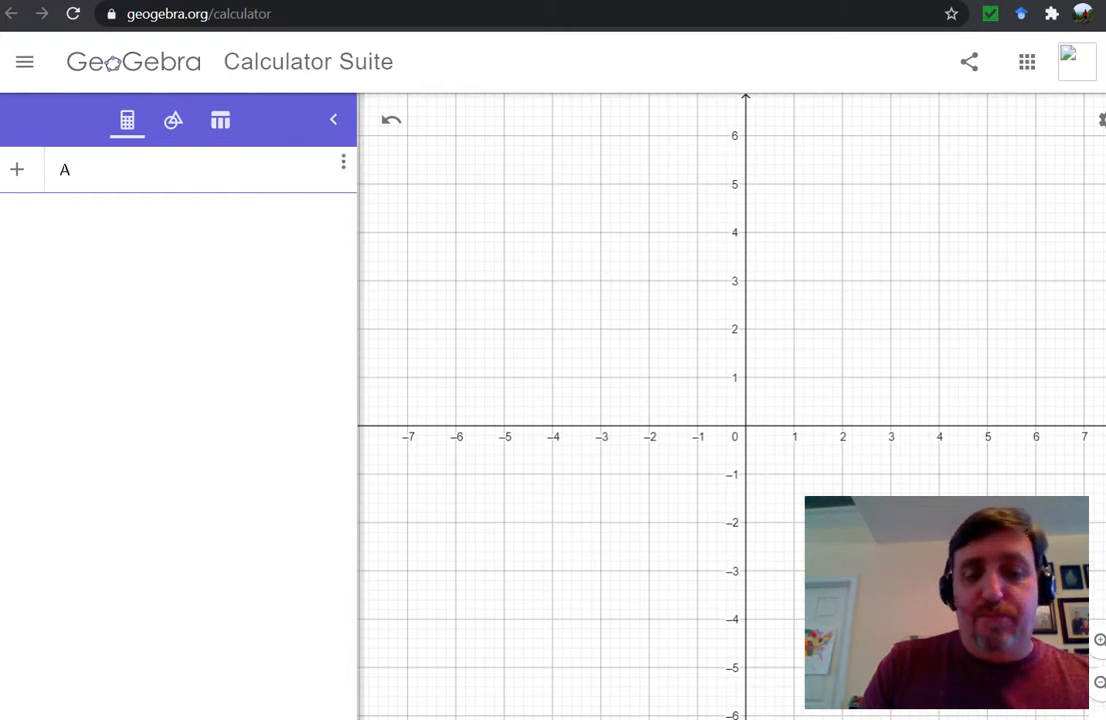
{"action": "type", "text": " = ("}
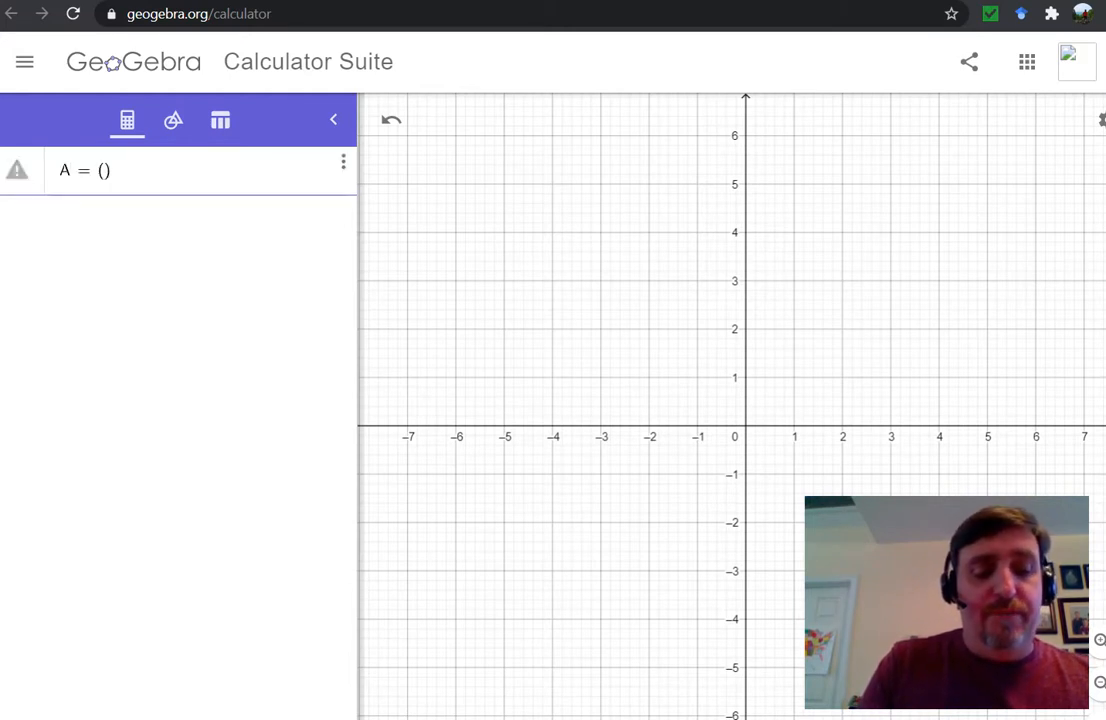
{"action": "type", "text": "1, 4"}
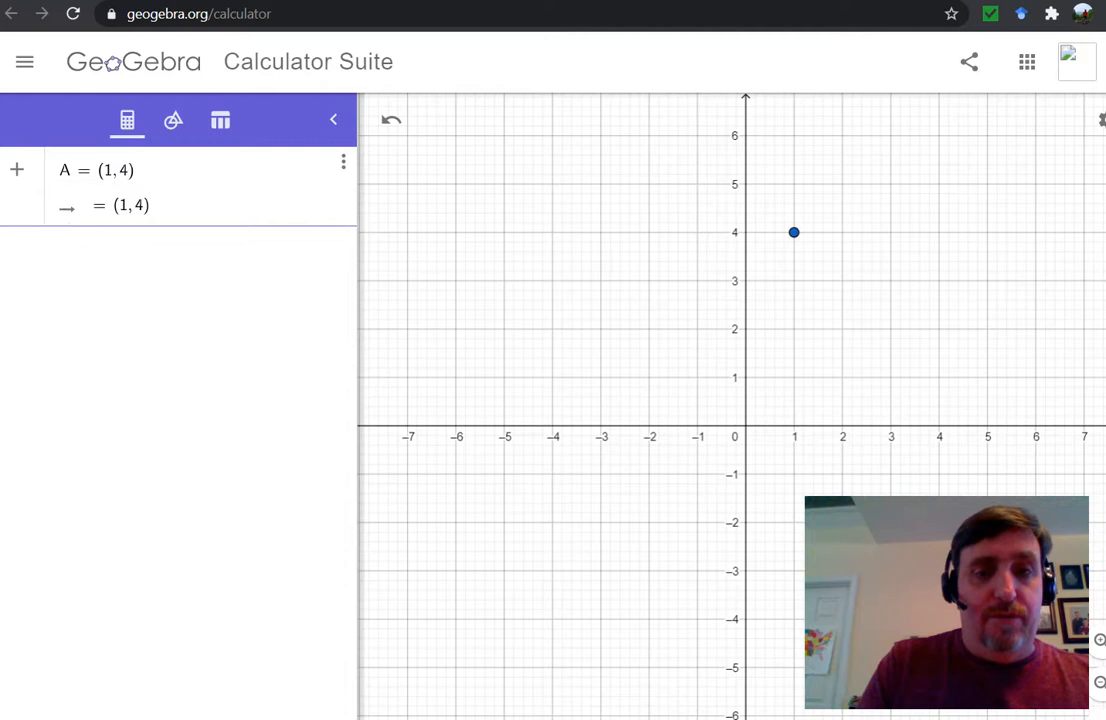
{"action": "key", "text": "Return"}
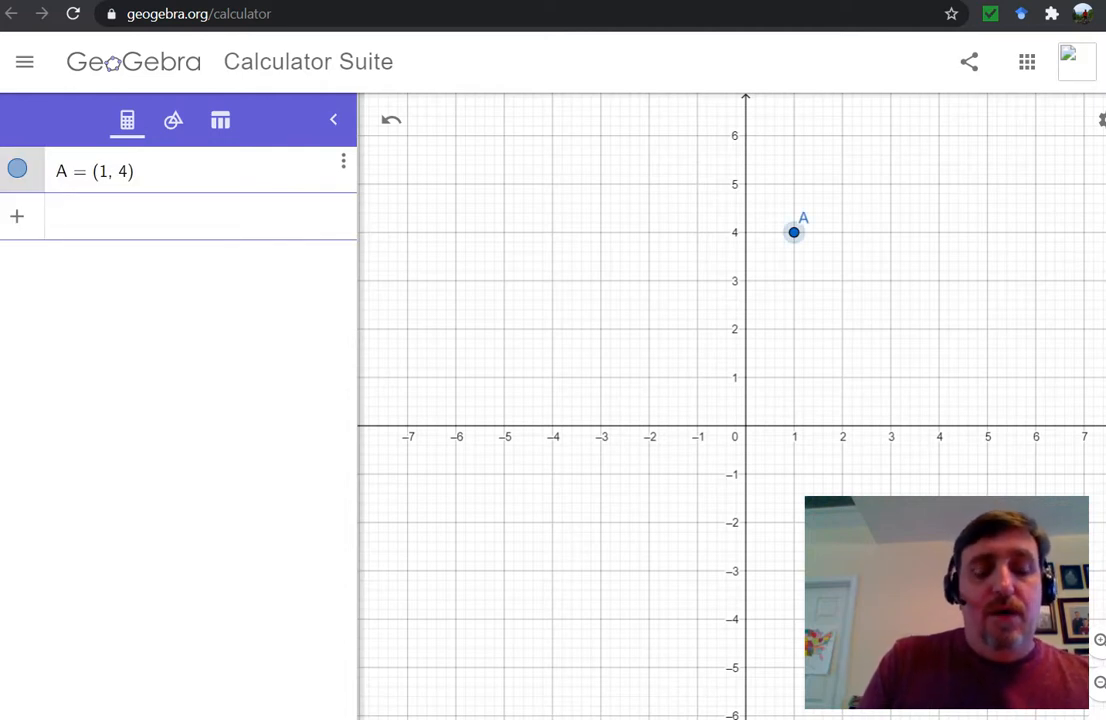
Define the vector v = (3, 6) using a lowercase name.
{"action": "type", "text": "v"}
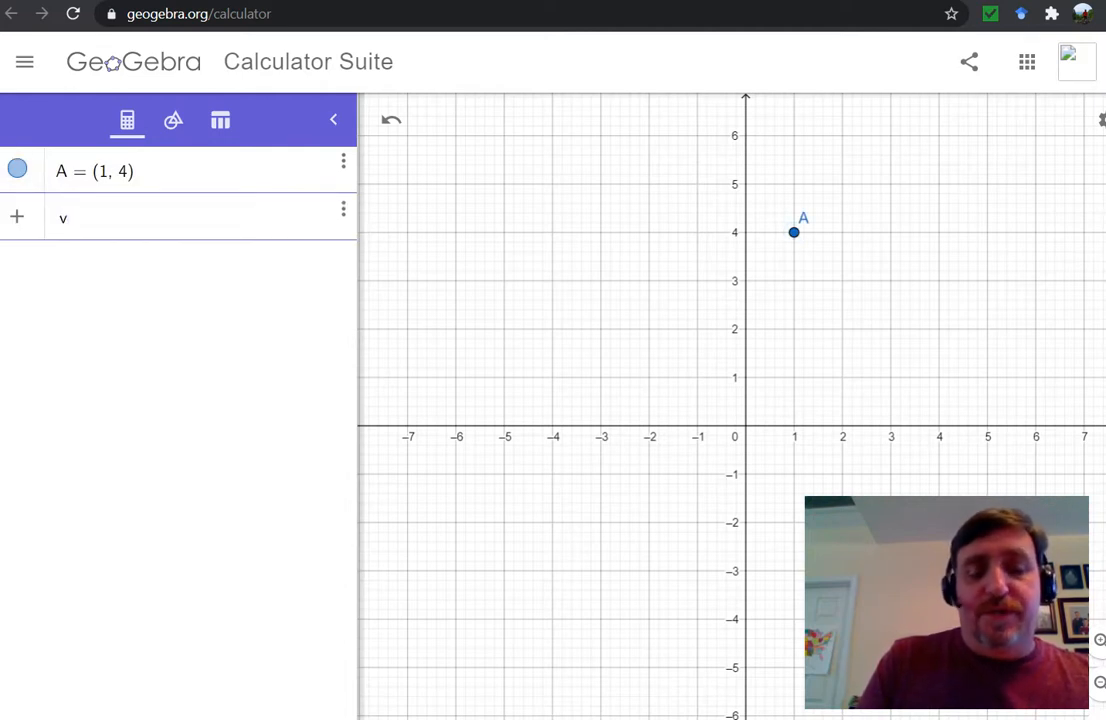
{"action": "type", "text": " = ("}
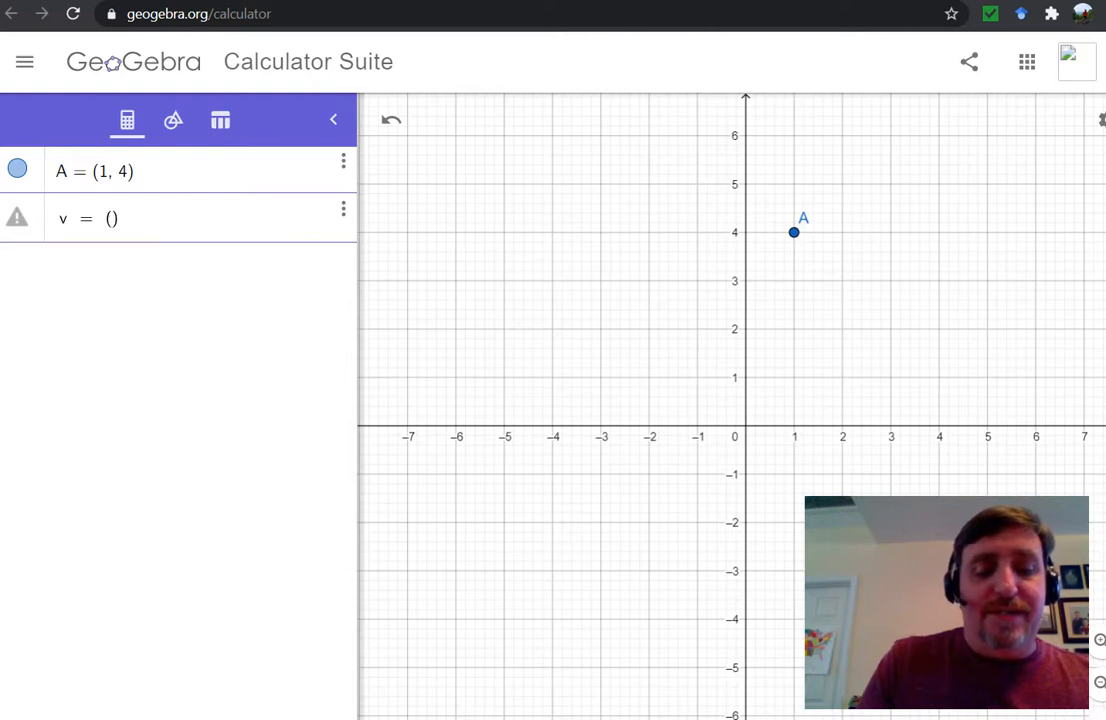
{"action": "type", "text": "3,9"}
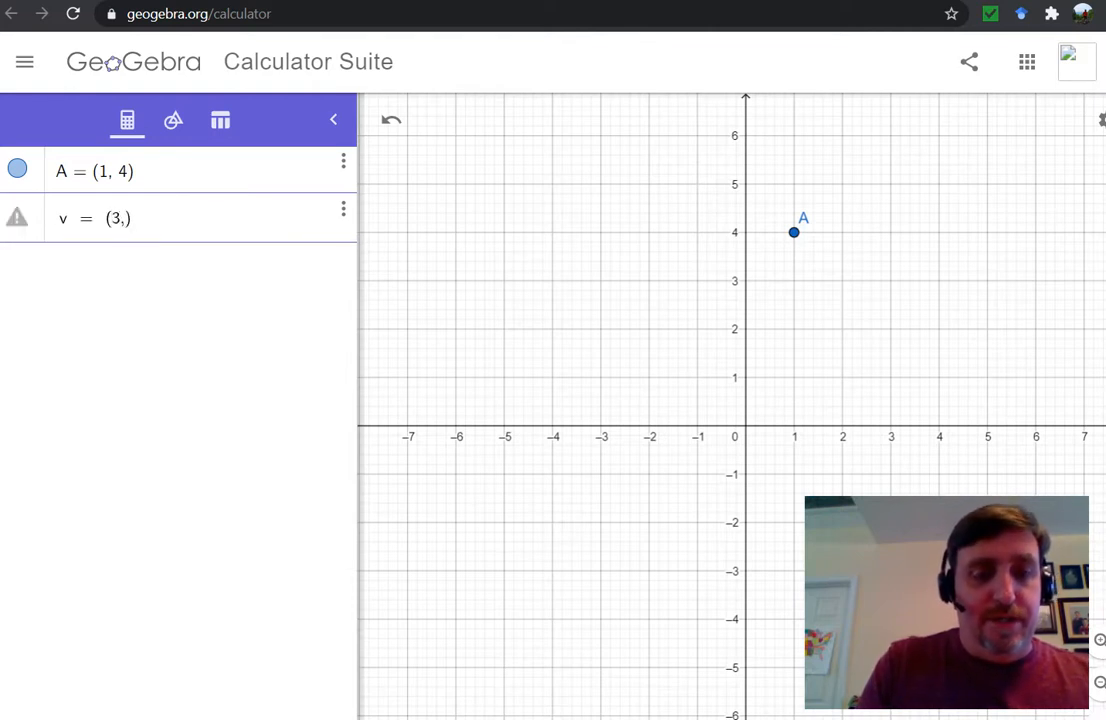
{"action": "key", "text": "BackSpace"}
{"action": "type", "text": "6"}
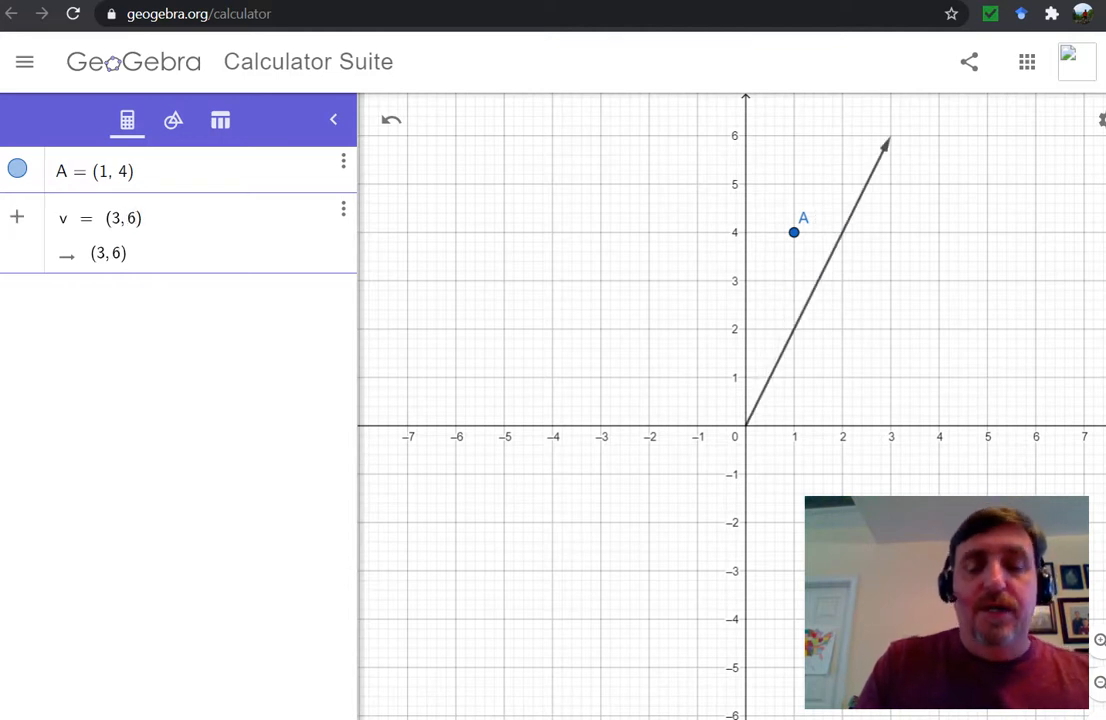
{"action": "key", "text": "Return"}
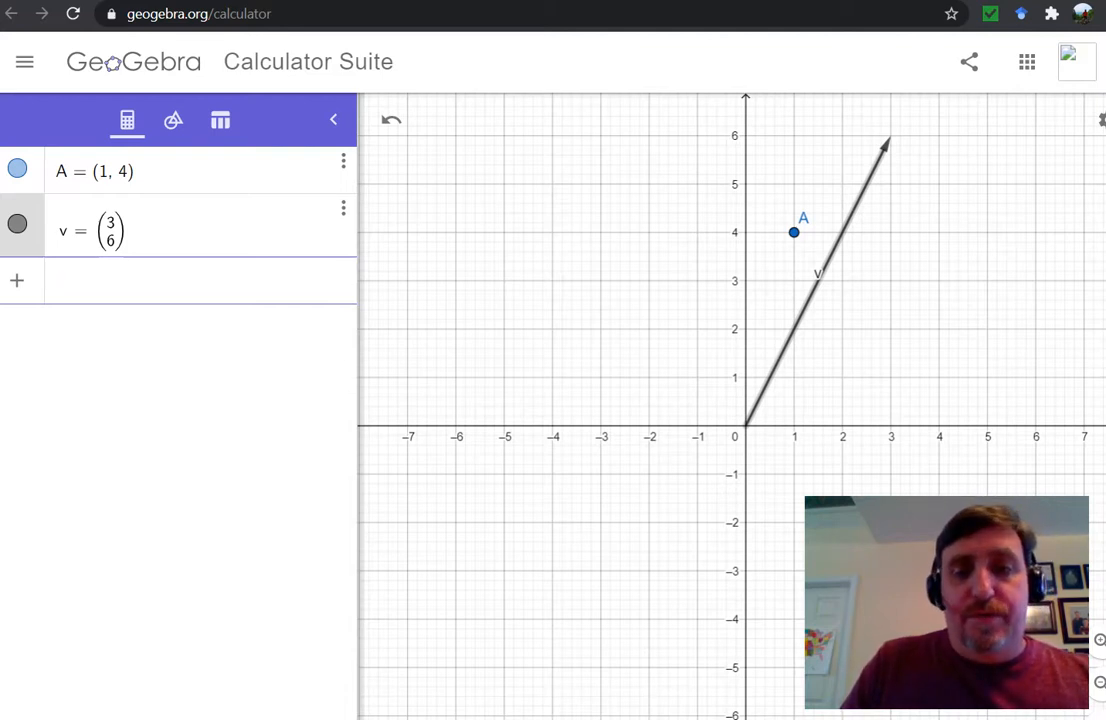
{"action": "left_click_drag", "start_coordinate": [818, 273], "coordinate": [837, 281]}
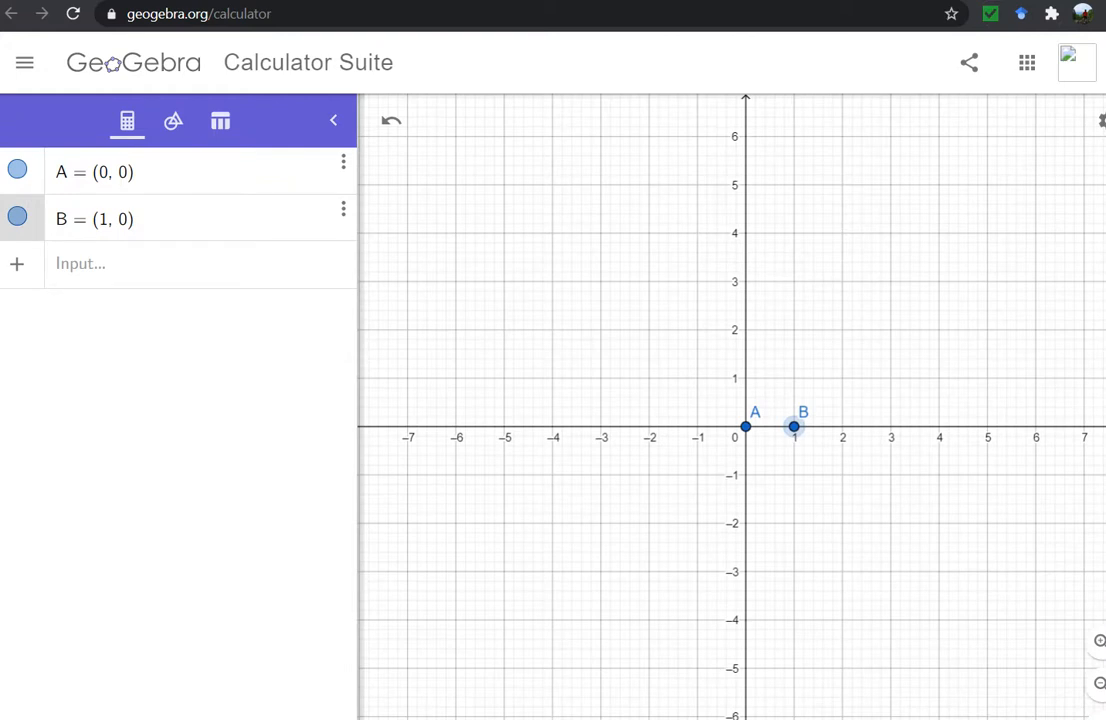
Enter the expression Line(A, B) to draw the line through points A and B.
{"action": "left_click", "coordinate": [180, 264]}
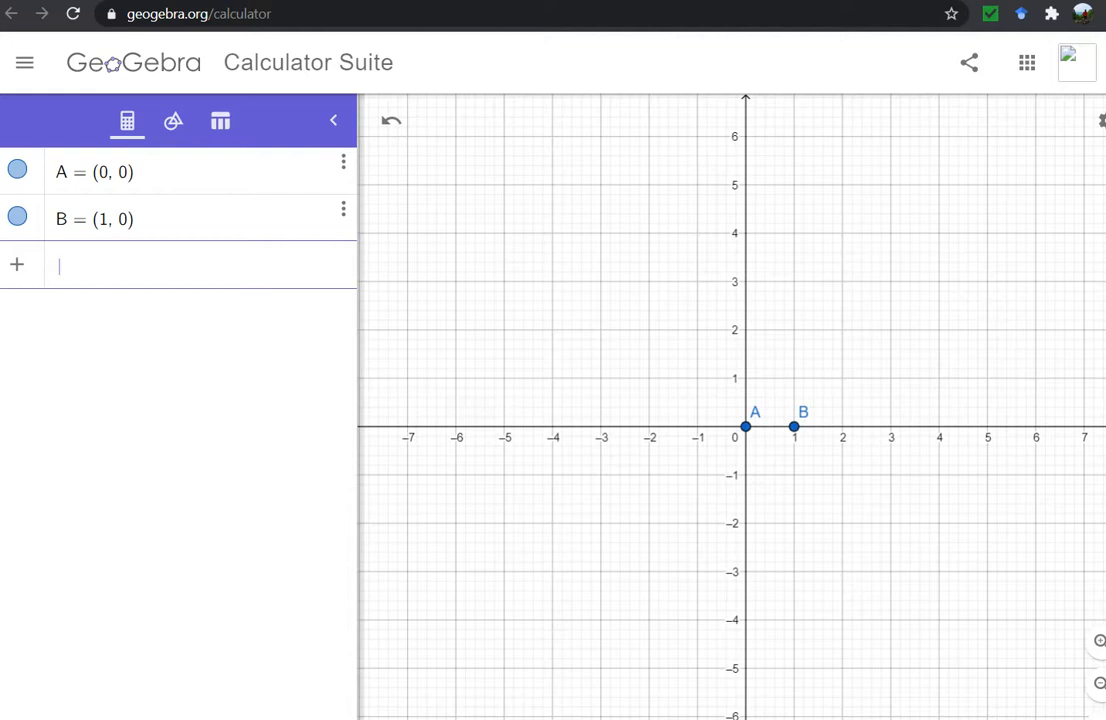
{"action": "type", "text": "Line"}
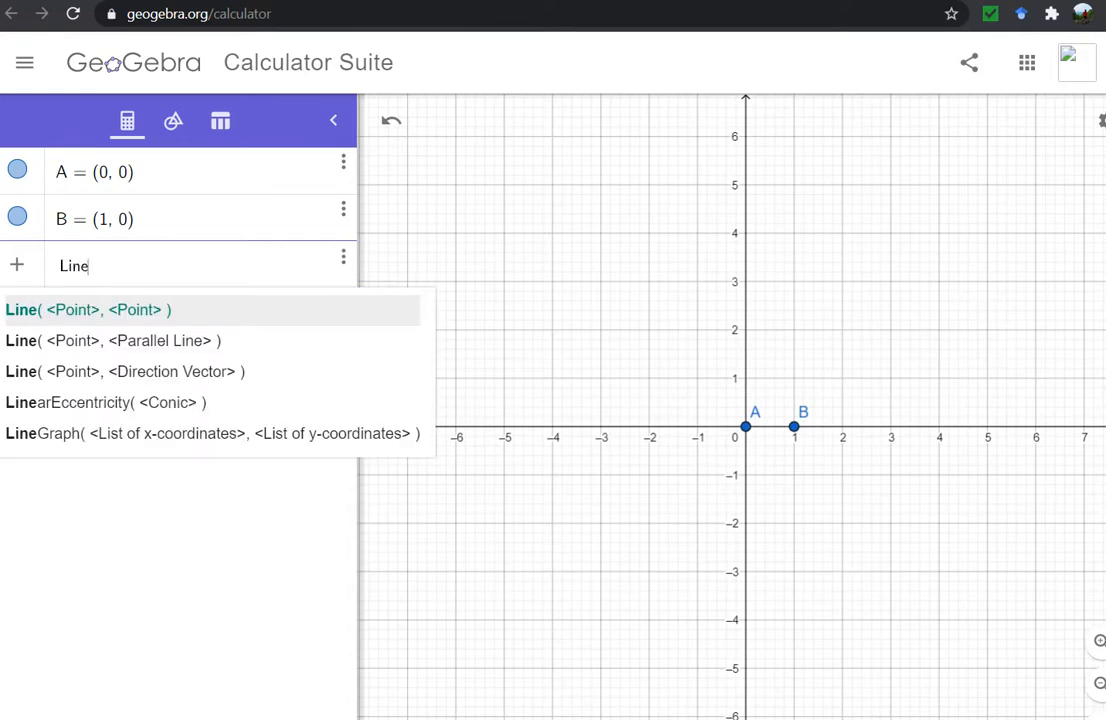
{"action": "type", "text": "(, A,"}
{"action": "key", "text": "BackSpace"}
{"action": "key", "text": "BackSpace"}
{"action": "key", "text": "BackSpace"}
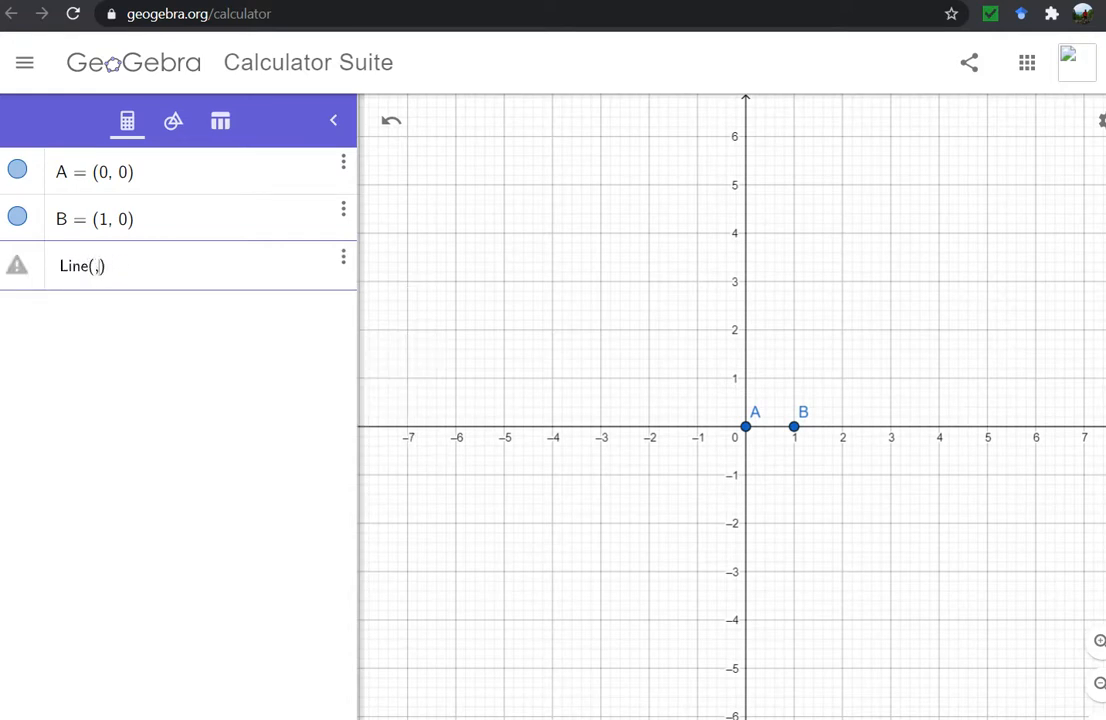
{"action": "type", "text": "A,b"}
{"action": "key", "text": "BackSpace"}
{"action": "type", "text": "B"}
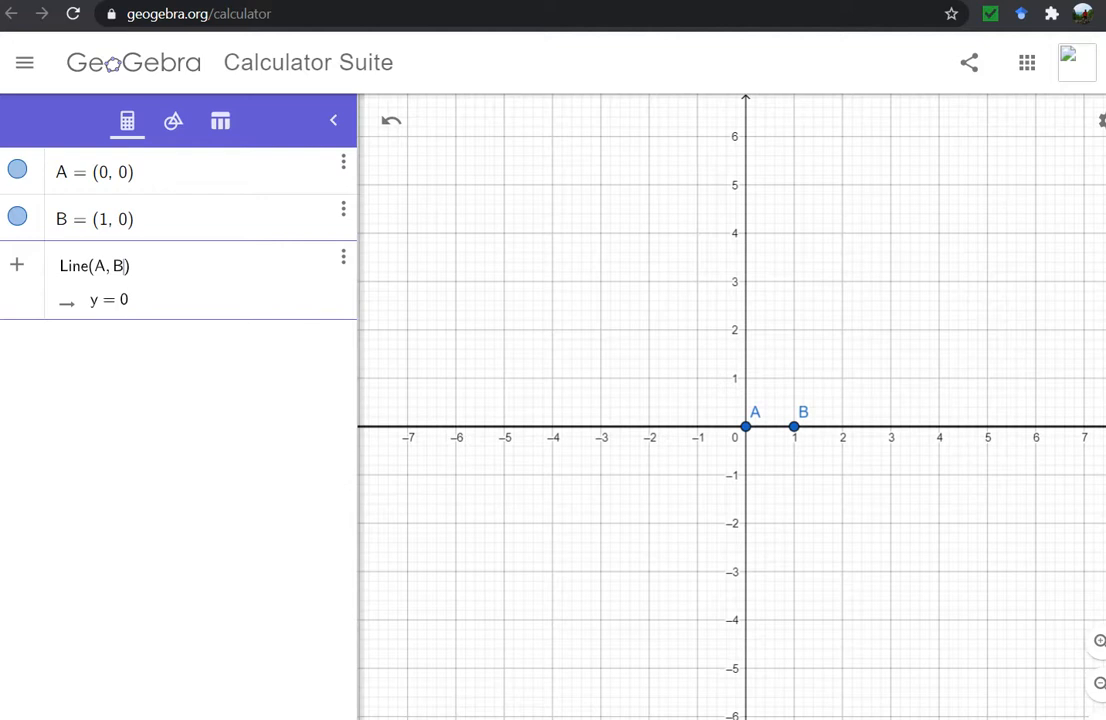
{"action": "key", "text": "Return"}
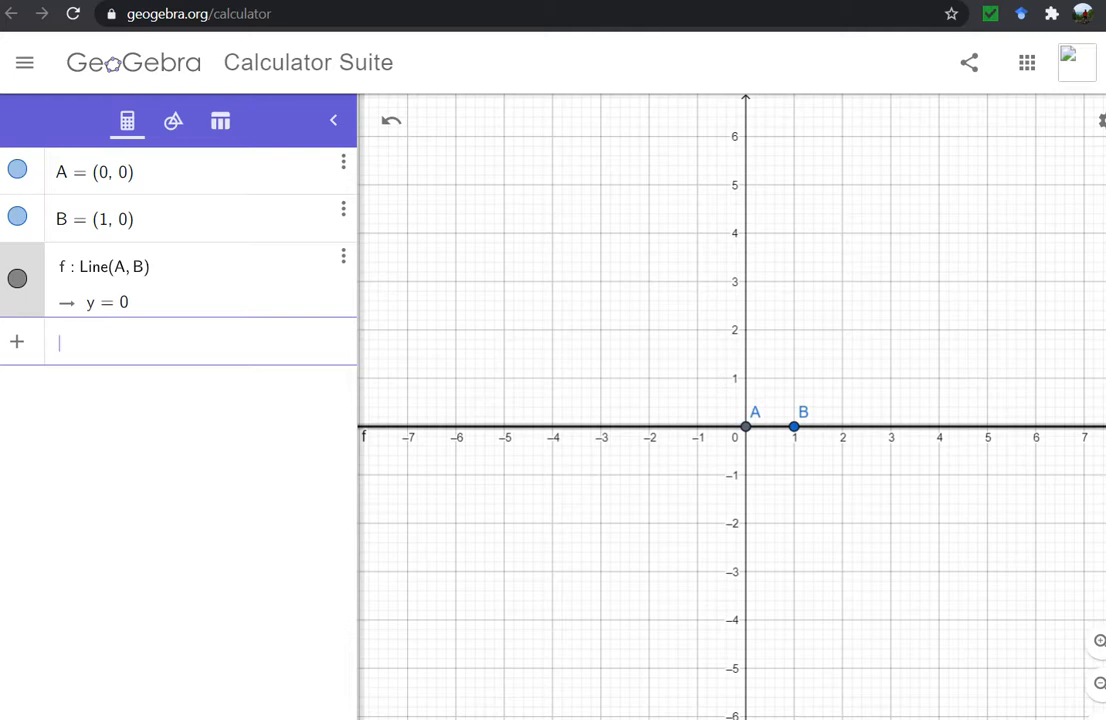
Define a third point C = (1, 4) algebraically.
{"action": "type", "text": "Create"}
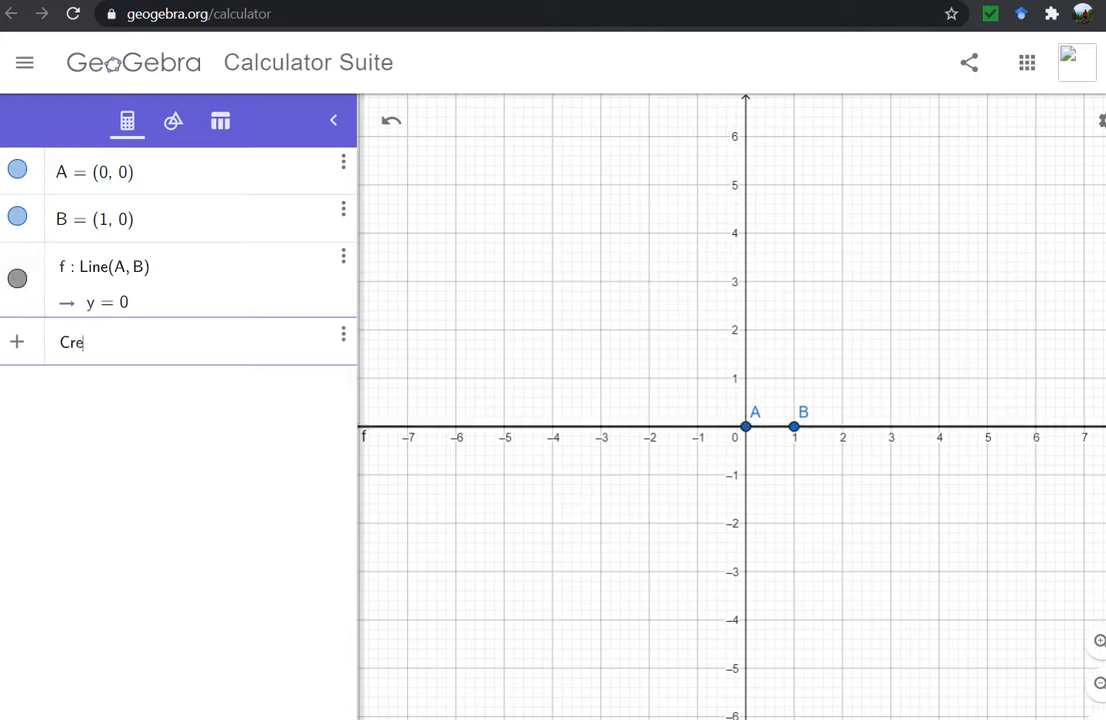
{"action": "key", "text": "BackSpace"}
{"action": "key", "text": "BackSpace"}
{"action": "key", "text": "BackSpace"}
{"action": "key", "text": "BackSpace"}
{"action": "key", "text": "BackSpace"}
{"action": "type", "text": "=("}
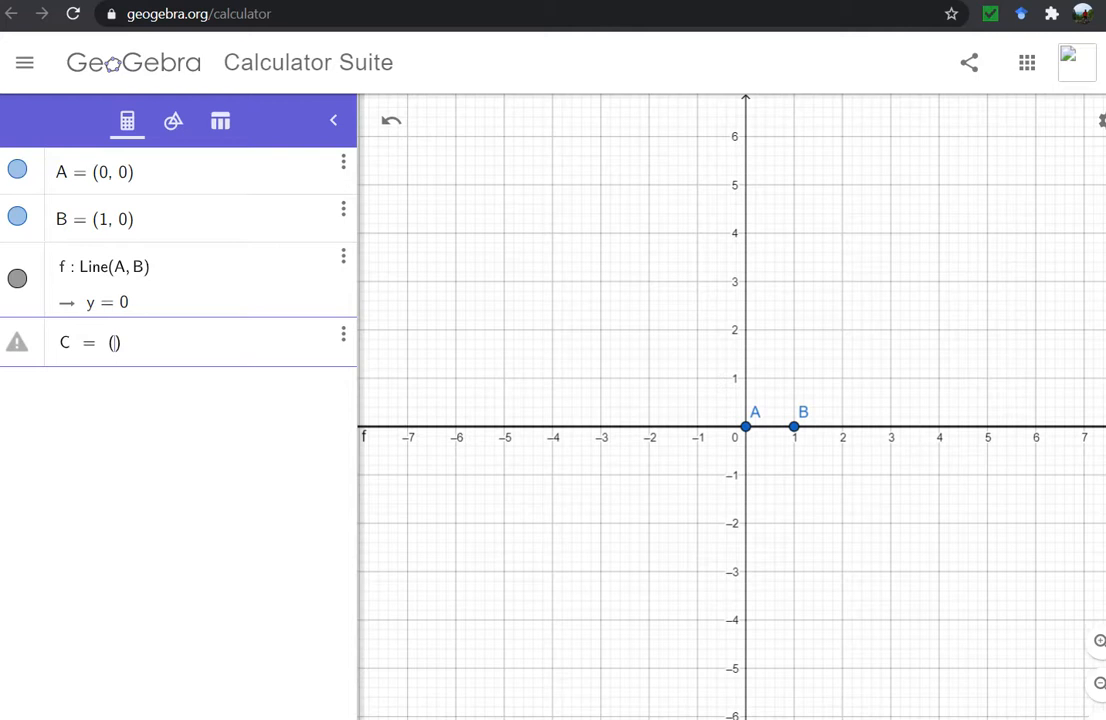
{"action": "type", "text": "1,4"}
{"action": "key", "text": "Return"}
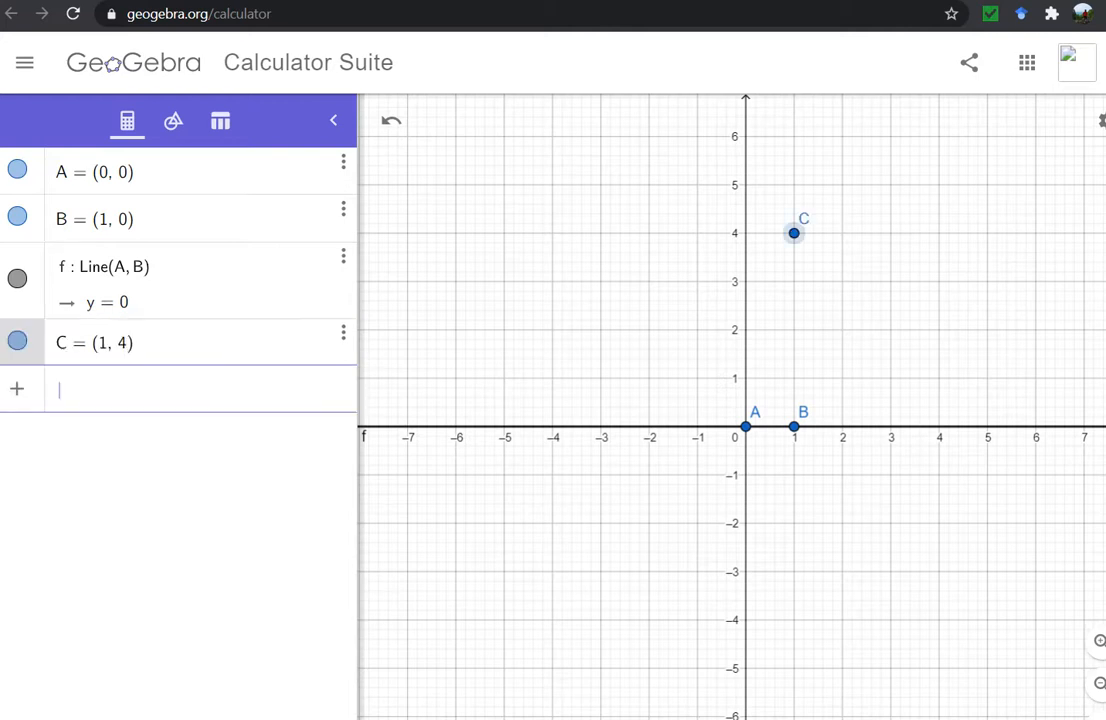
Enter the expression Line(A, C) to draw the line through points A and C.
{"action": "type", "text": "Line("}
{"action": "type", "text": "A, C"}
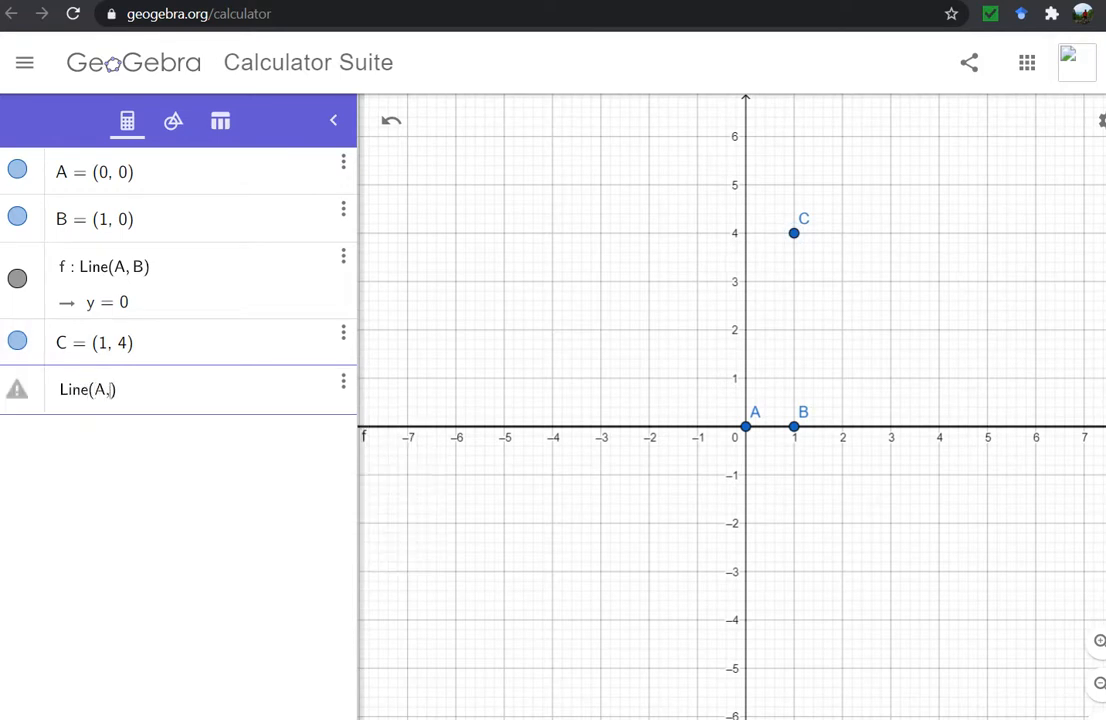
{"action": "key", "text": "Return"}
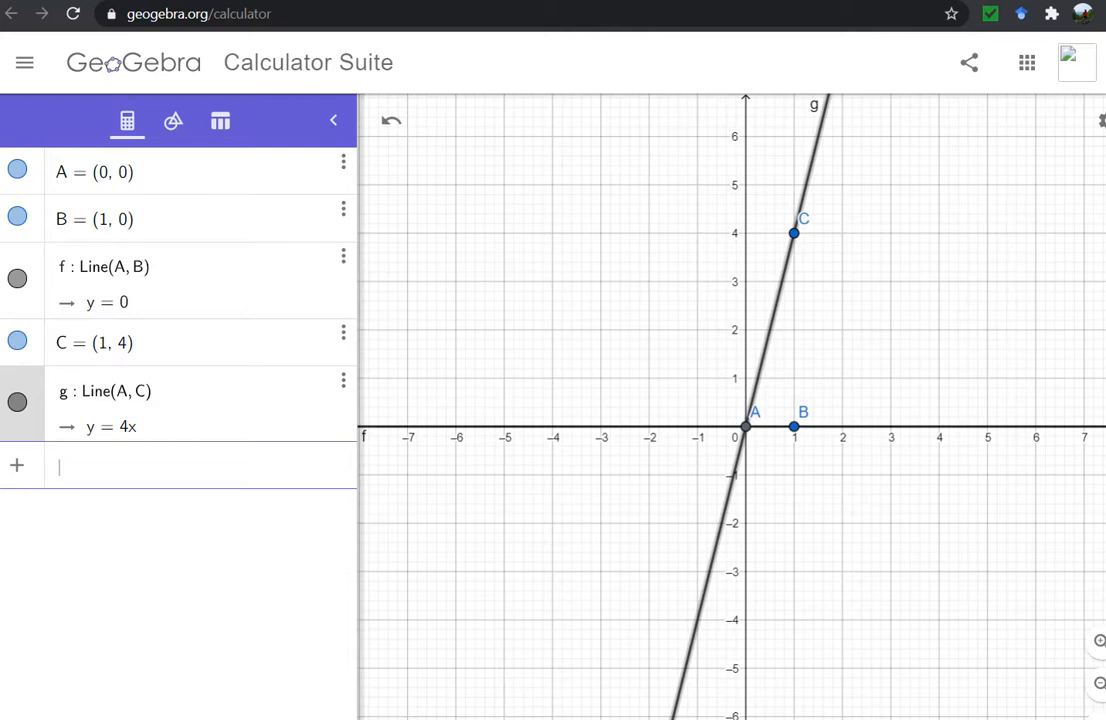
Start a new Line expression without arguments and examine the suggested argument forms, including the parallel line and direction vector variants.
{"action": "type", "text": "Line("}
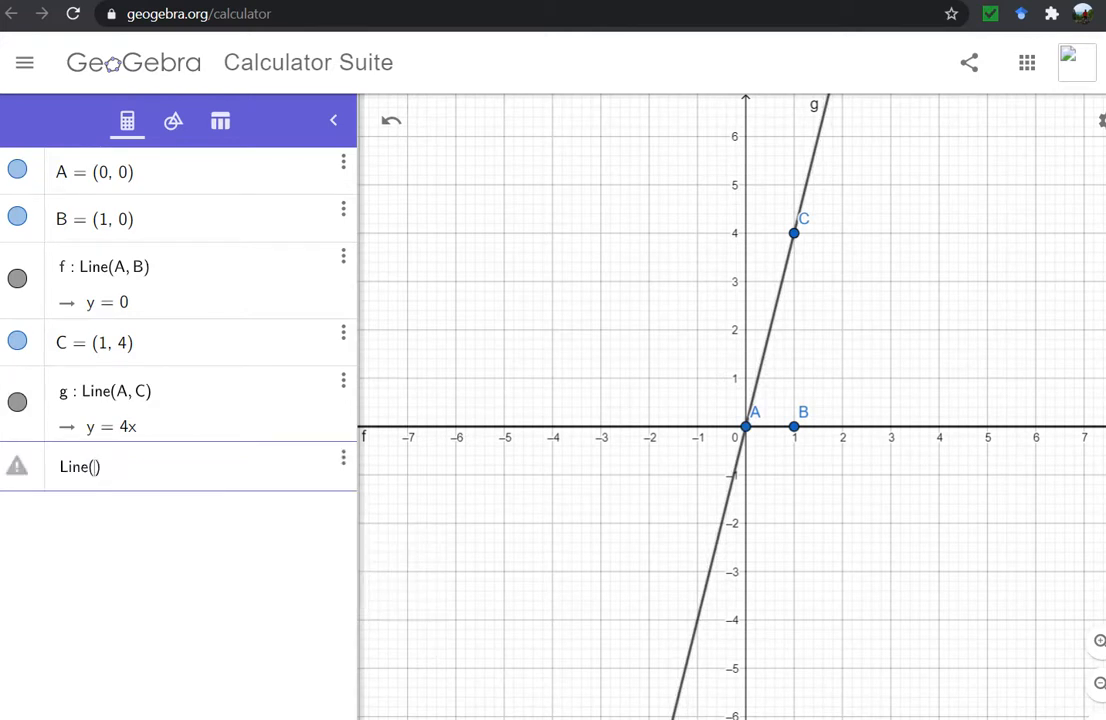
{"action": "key", "text": "BackSpace"}
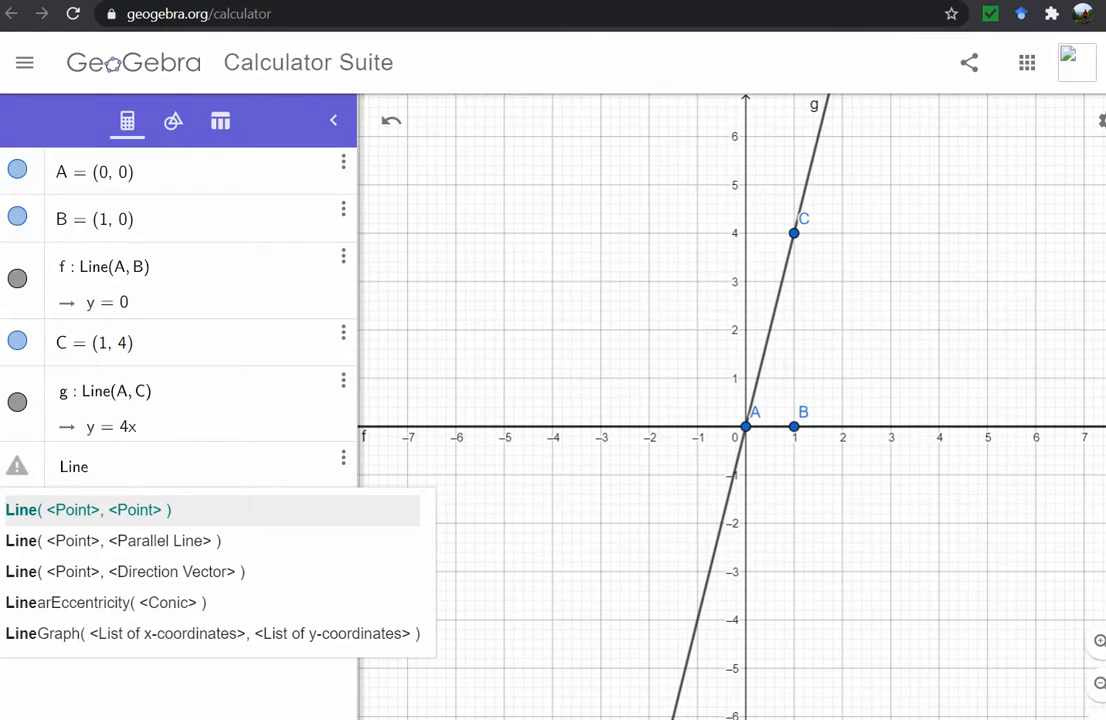
{"action": "mouse_move", "coordinate": [213, 510]}
{"action": "left_mouse_down"}
{"action": "mouse_move", "coordinate": [255, 512]}
{"action": "mouse_move", "coordinate": [261, 546]}
{"action": "mouse_move", "coordinate": [295, 568]}
{"action": "left_mouse_up"}
{"action": "left_click_drag", "start_coordinate": [226, 606], "coordinate": [252, 607]}
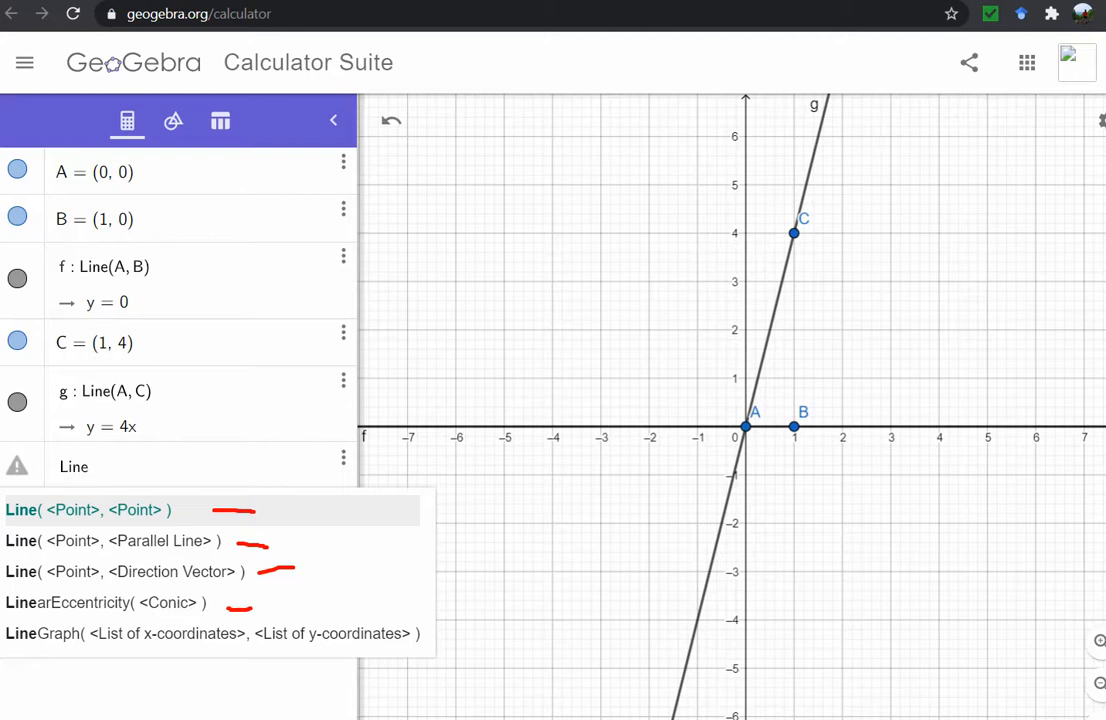
{"action": "left_click_drag", "start_coordinate": [57, 549], "coordinate": [207, 548]}
{"action": "left_click_drag", "start_coordinate": [57, 581], "coordinate": [210, 586]}
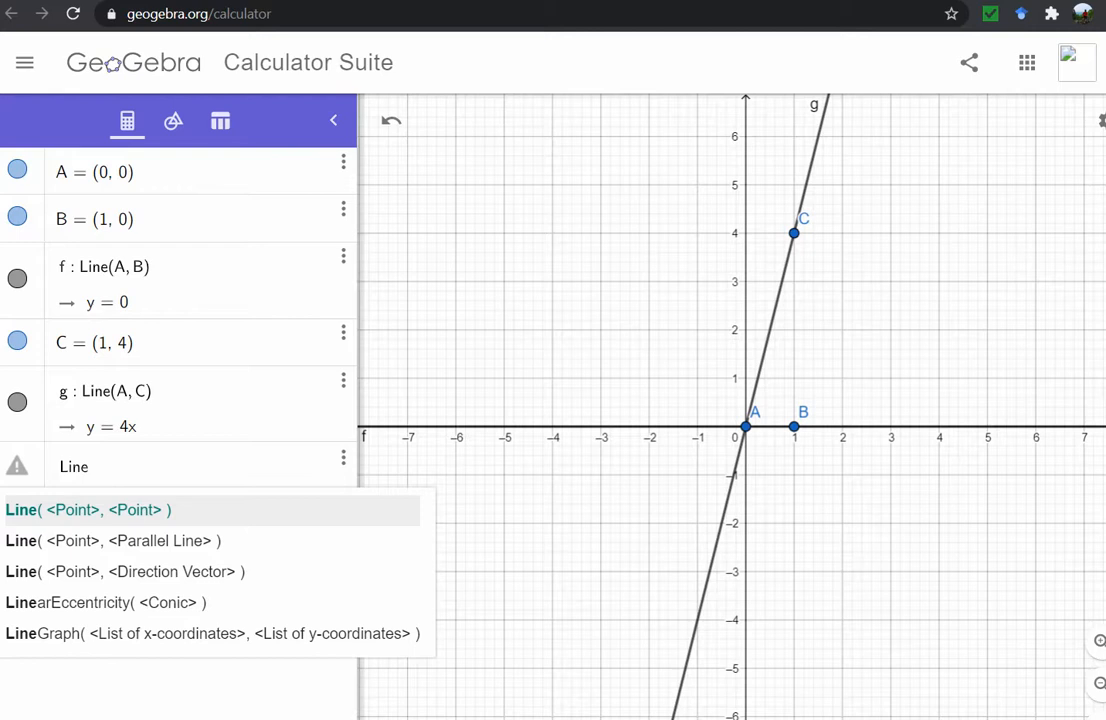
Commit the bare Line entry and delete the resulting slider from the algebra list.
{"action": "key", "text": "Return"}
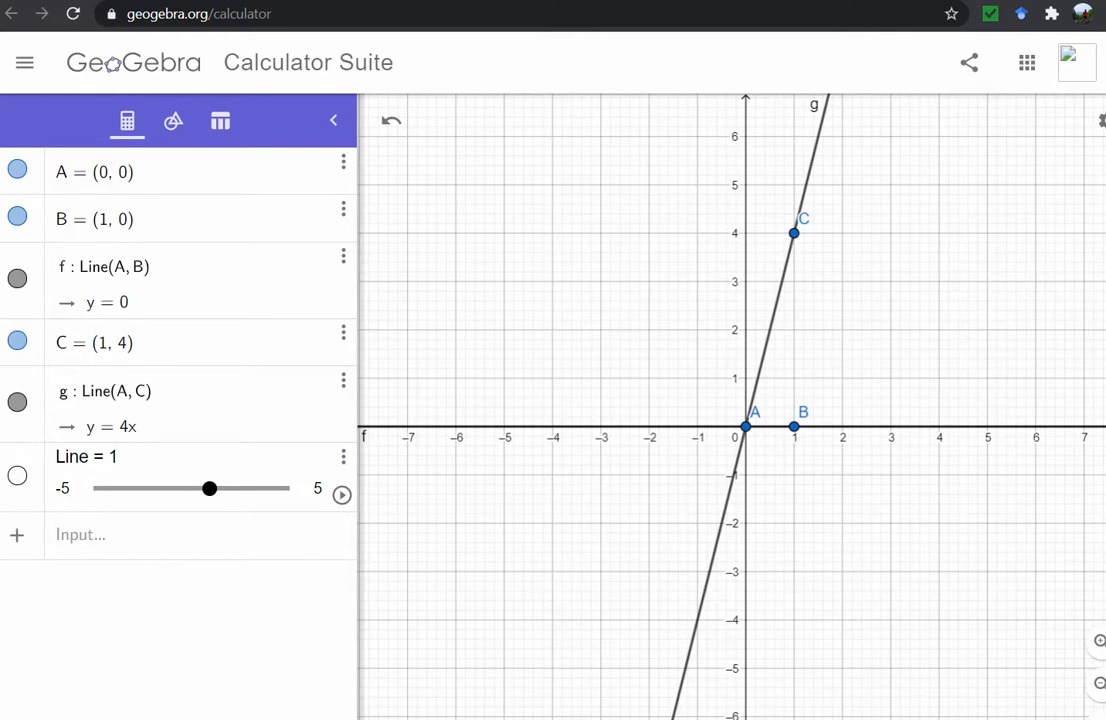
{"action": "left_click", "coordinate": [343, 456]}
{"action": "left_click", "coordinate": [368, 488]}
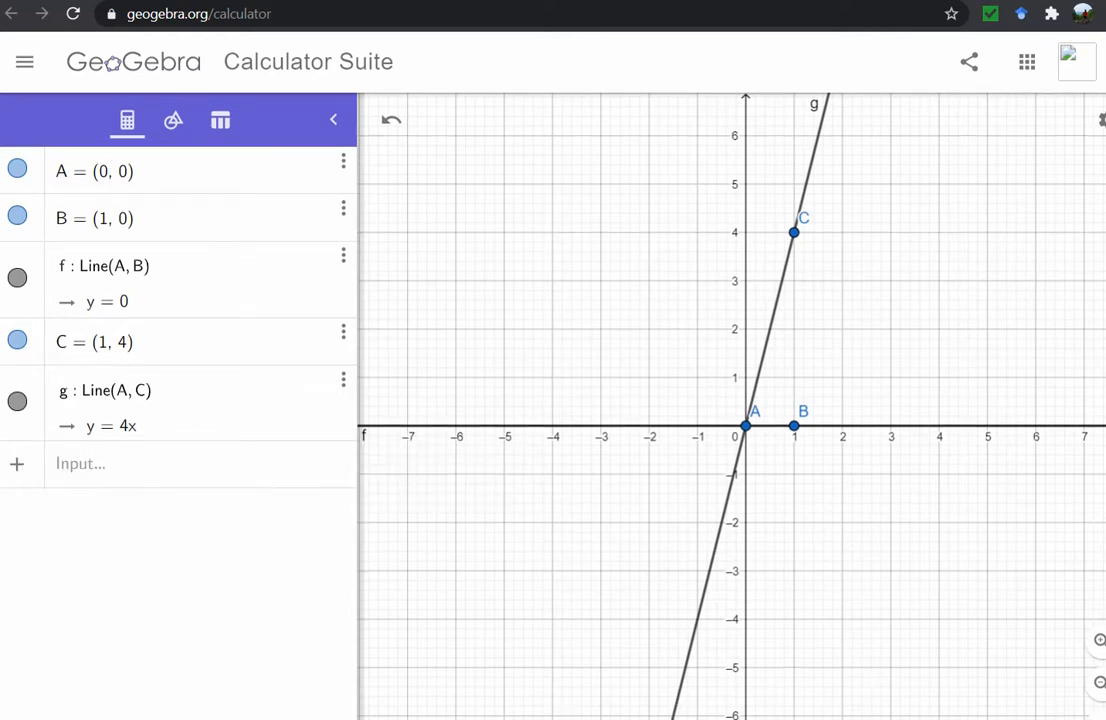
Enter the expression Line(C, Line(A, B)) to draw the line through C parallel to the line through A and B.
{"action": "left_click", "coordinate": [120, 464]}
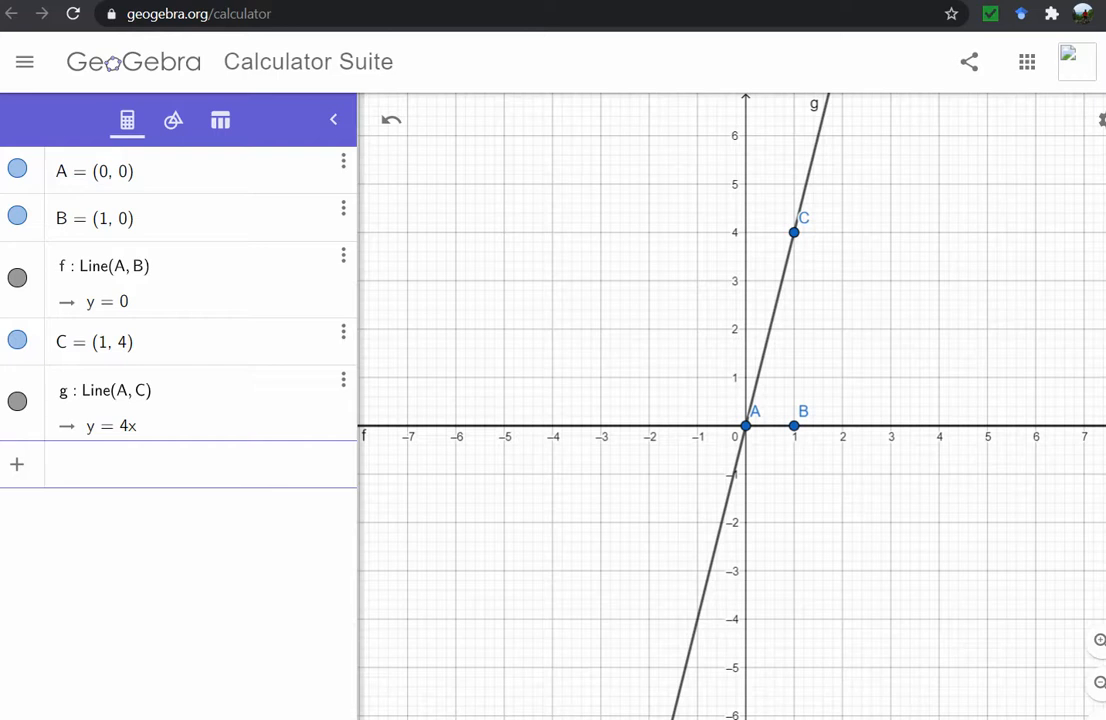
{"action": "type", "text": "line"}
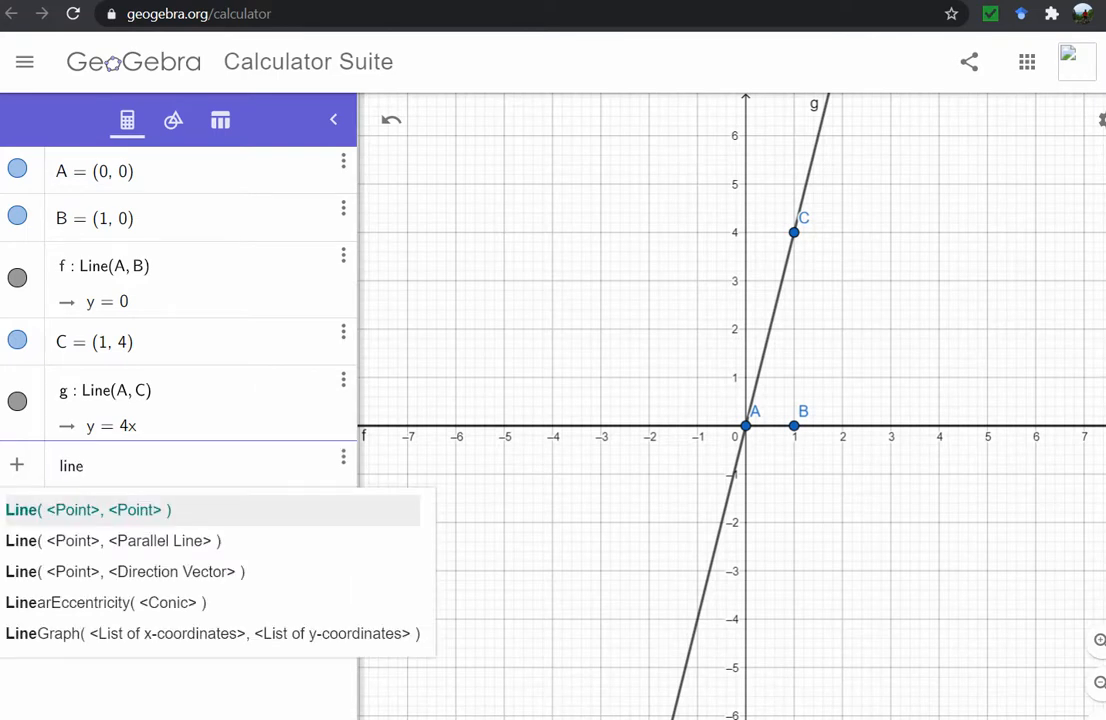
{"action": "type", "text": "(C, "}
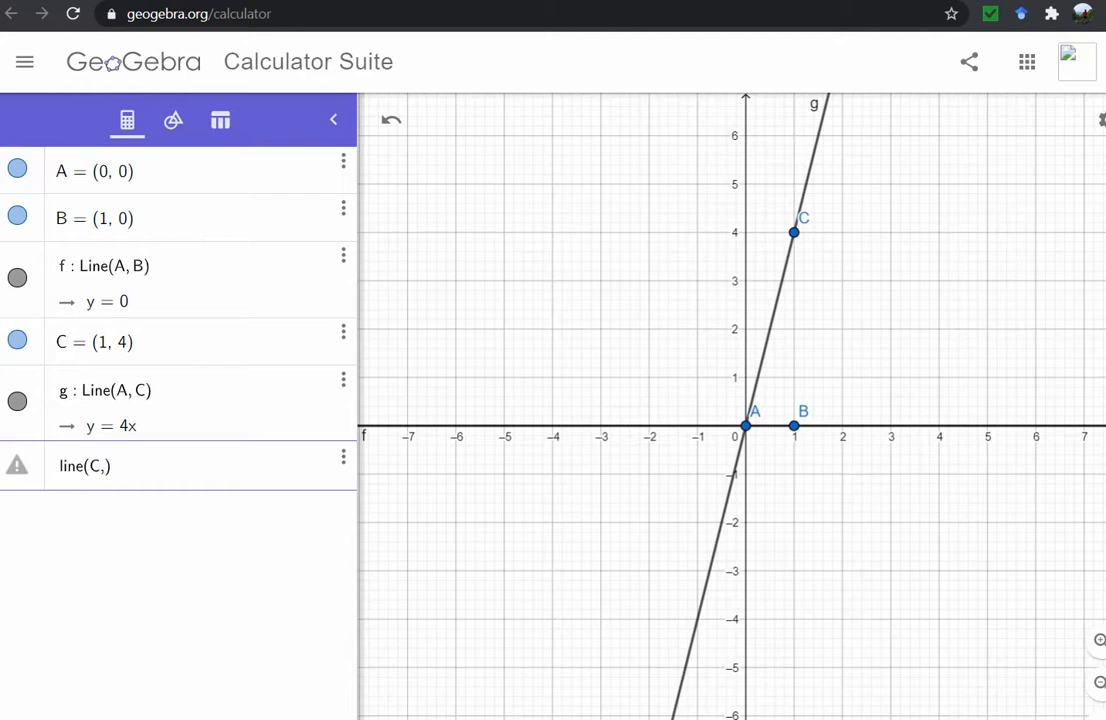
{"action": "type", "text": "B"}
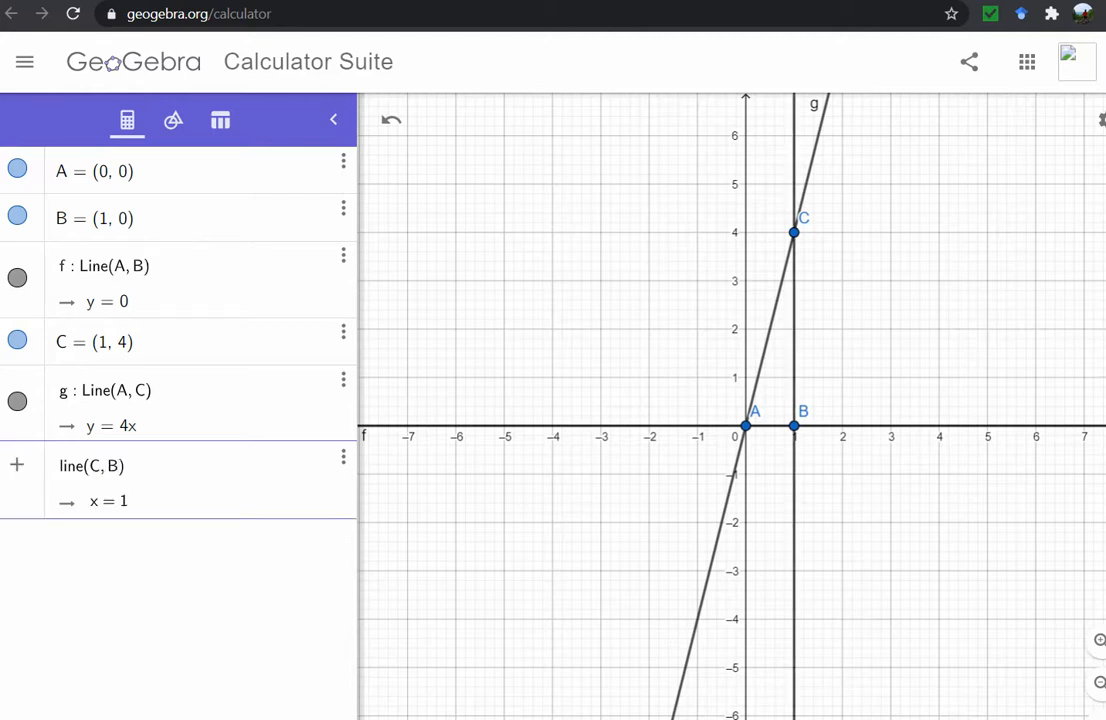
{"action": "key", "text": "BackSpace"}
{"action": "type", "text": "line"}
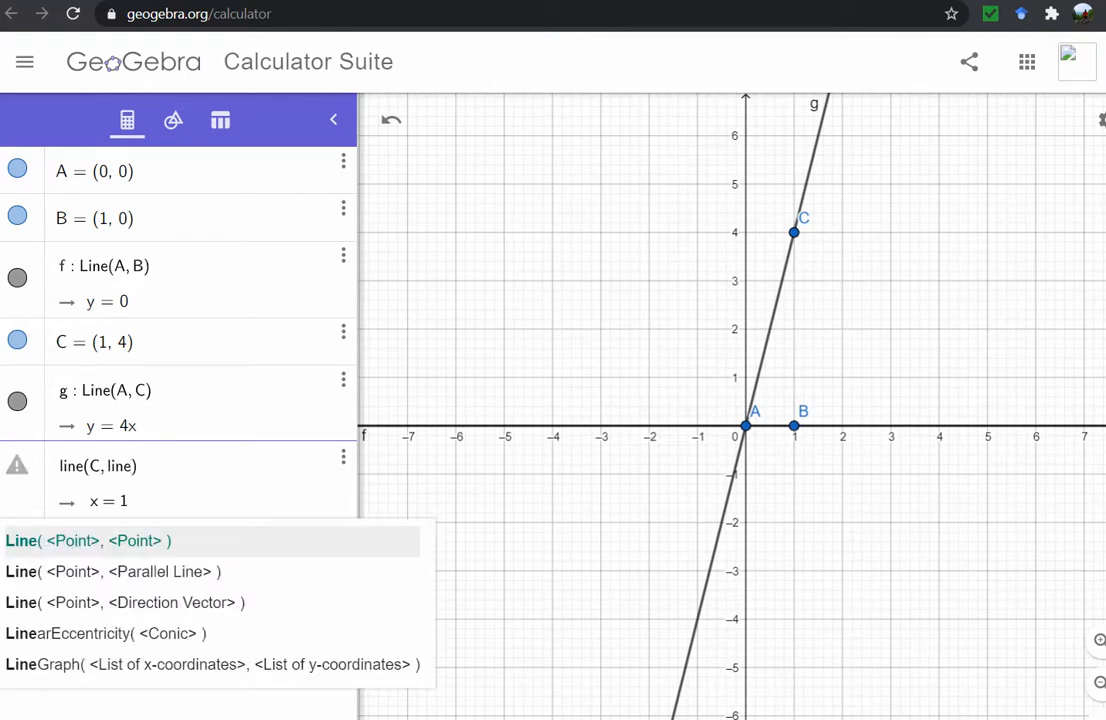
{"action": "type", "text": "(A, B"}
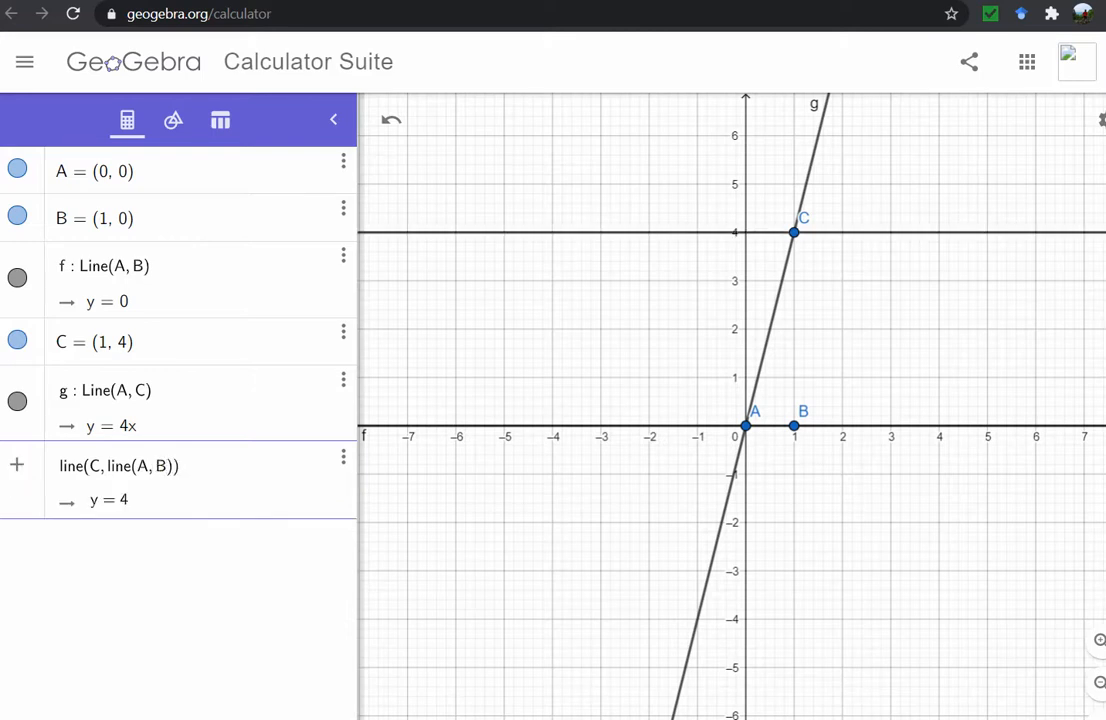
{"action": "key", "text": "Return"}
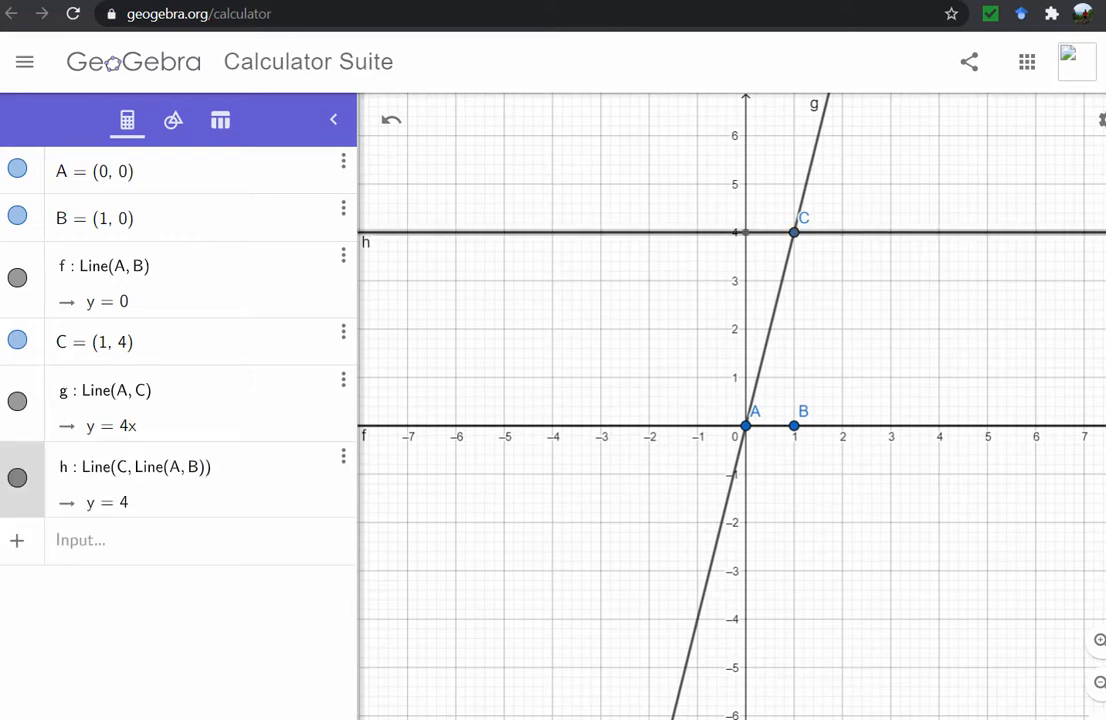
{"action": "mouse_move", "coordinate": [362, 450]}
{"action": "left_mouse_down"}
{"action": "mouse_move", "coordinate": [368, 419]}
{"action": "mouse_move", "coordinate": [358, 416]}
{"action": "left_mouse_up"}
{"action": "mouse_move", "coordinate": [360, 259]}
{"action": "left_mouse_down"}
{"action": "mouse_move", "coordinate": [385, 238]}
{"action": "mouse_move", "coordinate": [347, 224]}
{"action": "left_mouse_up"}
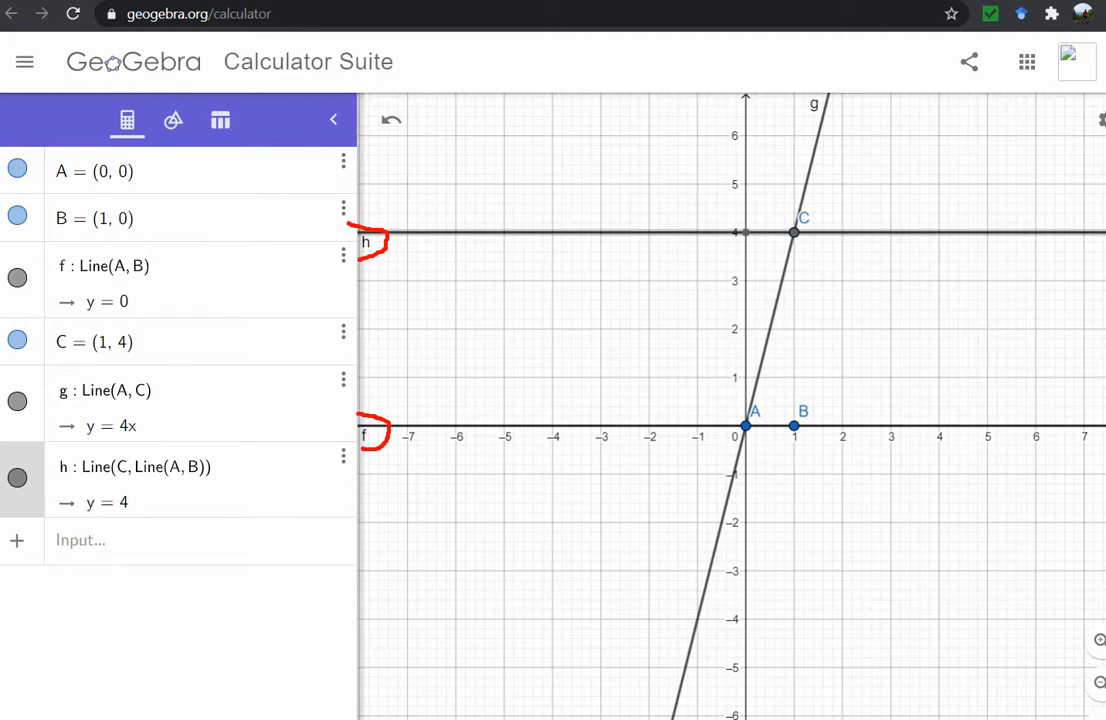
{"action": "left_click_drag", "start_coordinate": [139, 480], "coordinate": [200, 476]}
{"action": "key", "text": "Escape"}
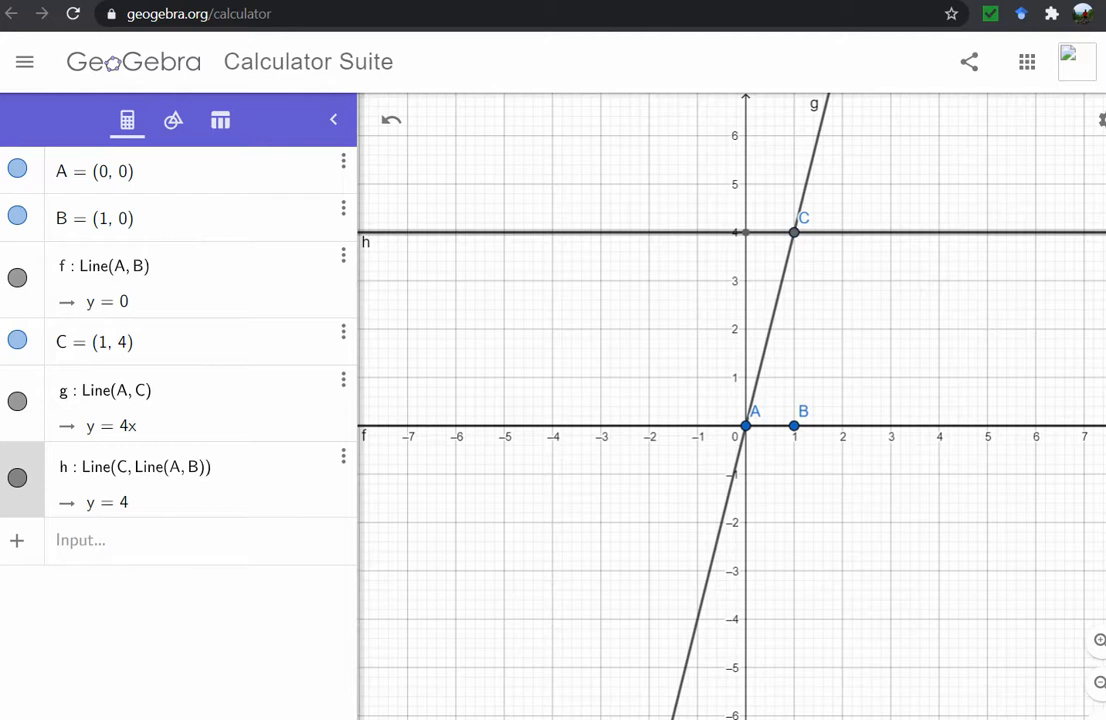
{"action": "mouse_move", "coordinate": [217, 252]}
{"action": "left_mouse_down"}
{"action": "mouse_move", "coordinate": [52, 376]}
{"action": "mouse_move", "coordinate": [277, 345]}
{"action": "left_mouse_up"}
Enter the expression Line(B, g) to draw the line through B parallel to line g.
{"action": "left_click", "coordinate": [180, 541]}
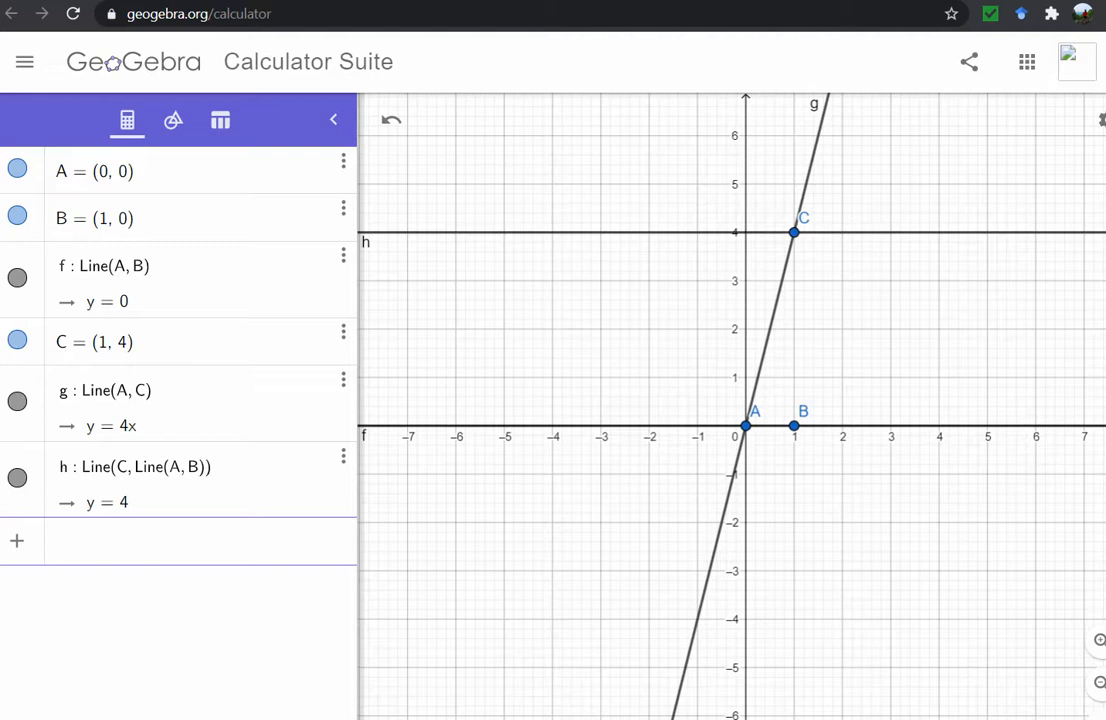
{"action": "type", "text": "lin"}
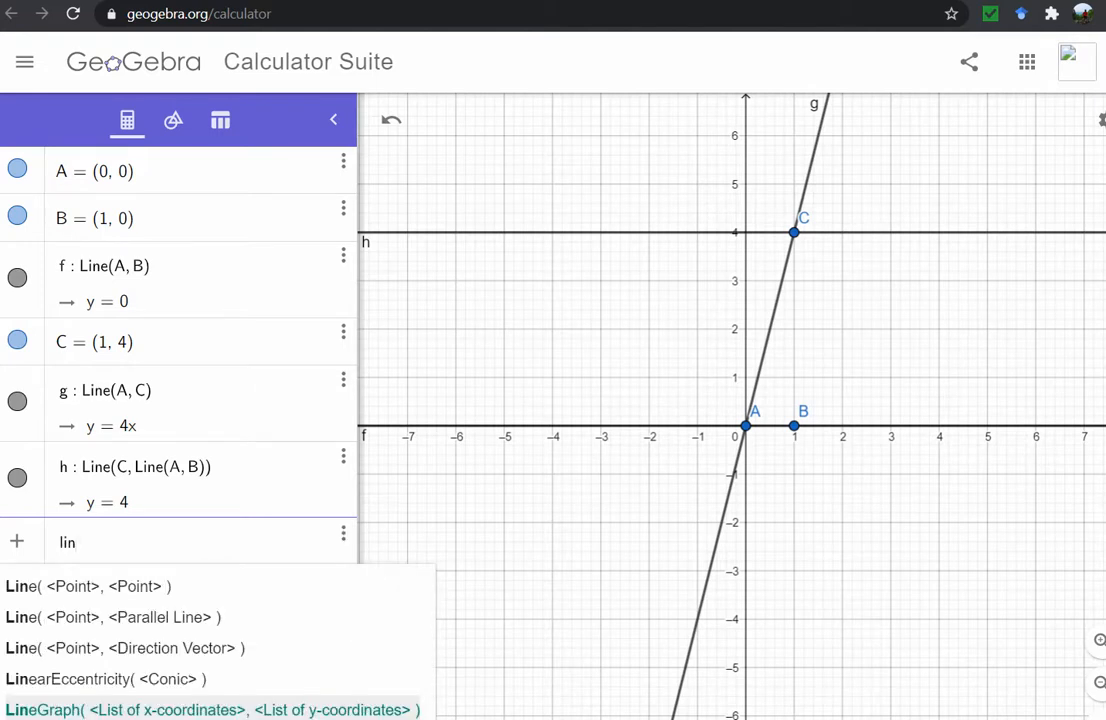
{"action": "type", "text": "e(B,"}
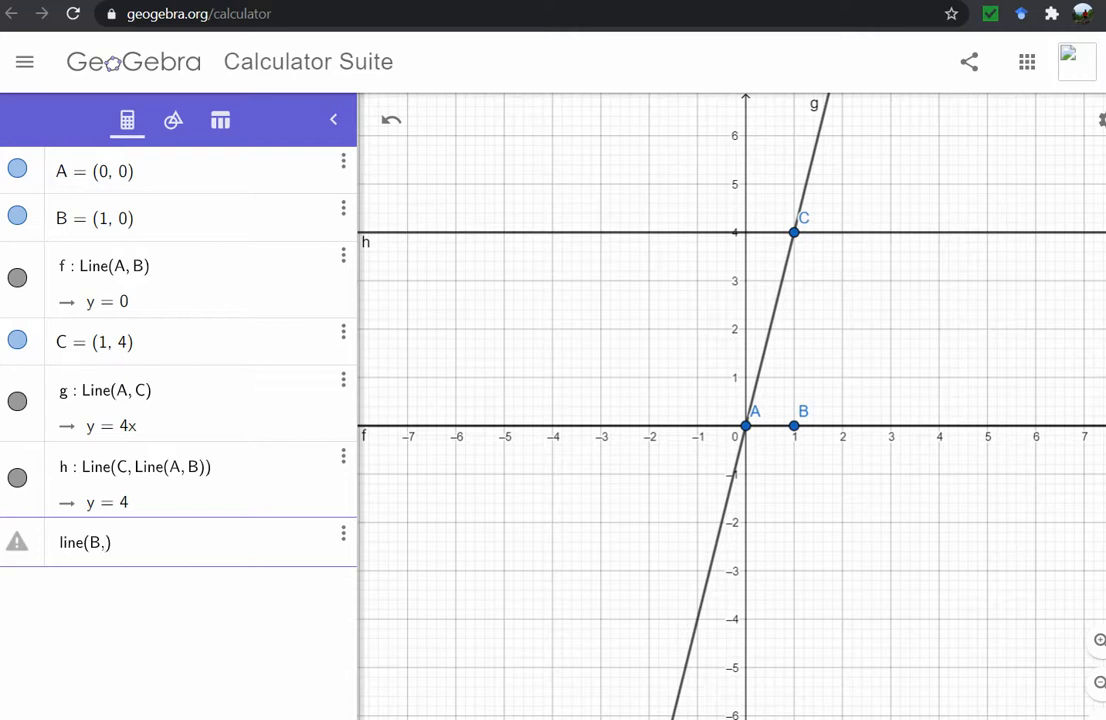
{"action": "type", "text": "g"}
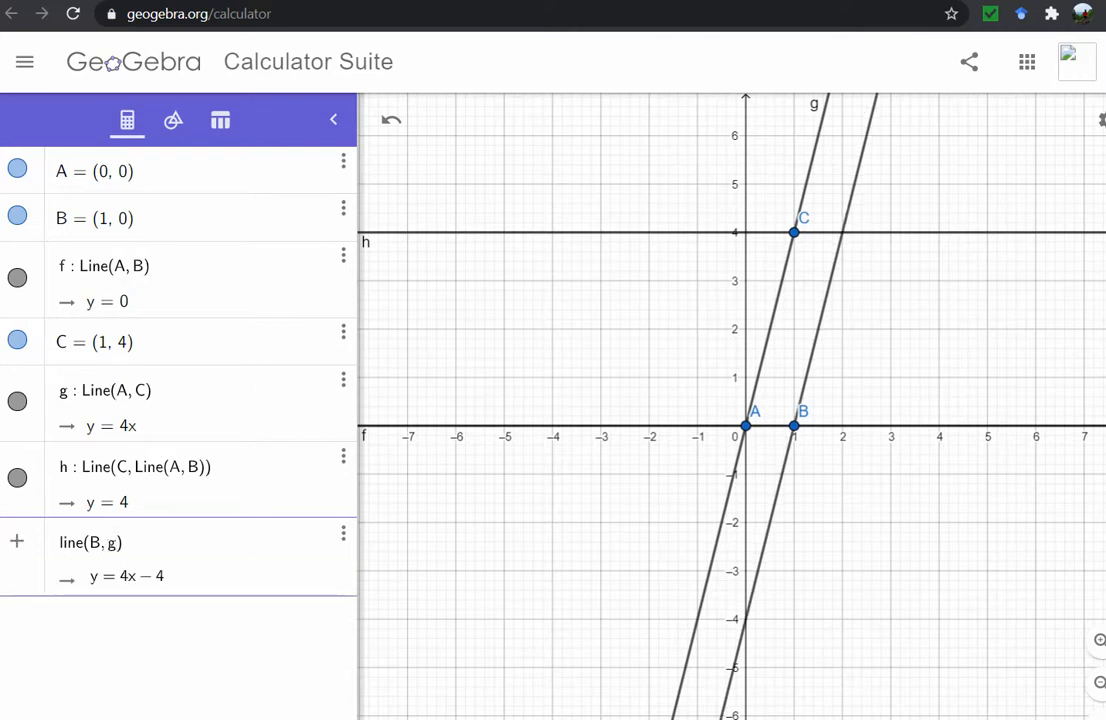
{"action": "key", "text": "Return"}
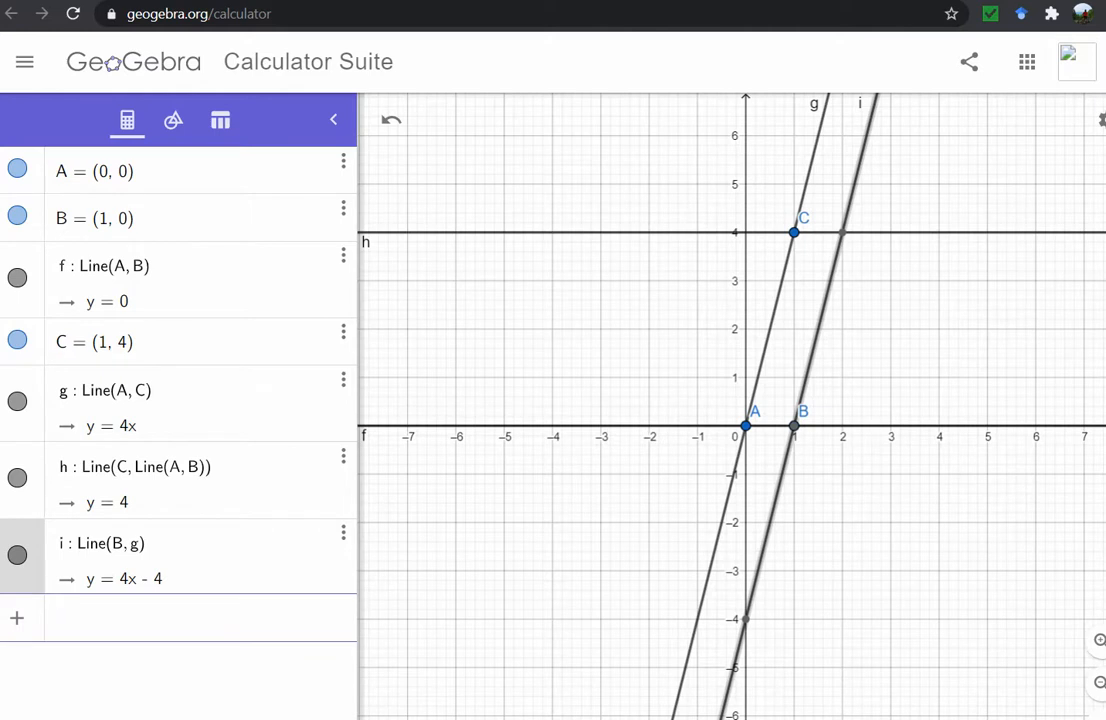
{"action": "left_click_drag", "start_coordinate": [793, 116], "coordinate": [838, 97]}
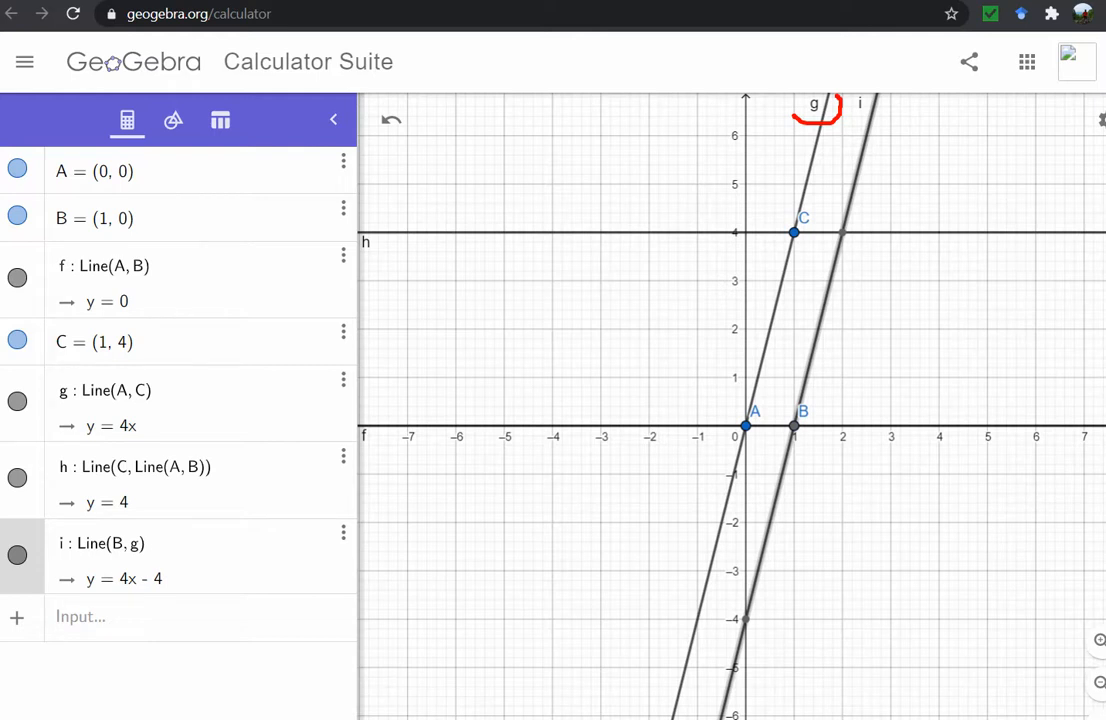
Enter the expression Intersect(i, h) to create the intersection point of lines i and h.
{"action": "left_click", "coordinate": [61, 618]}
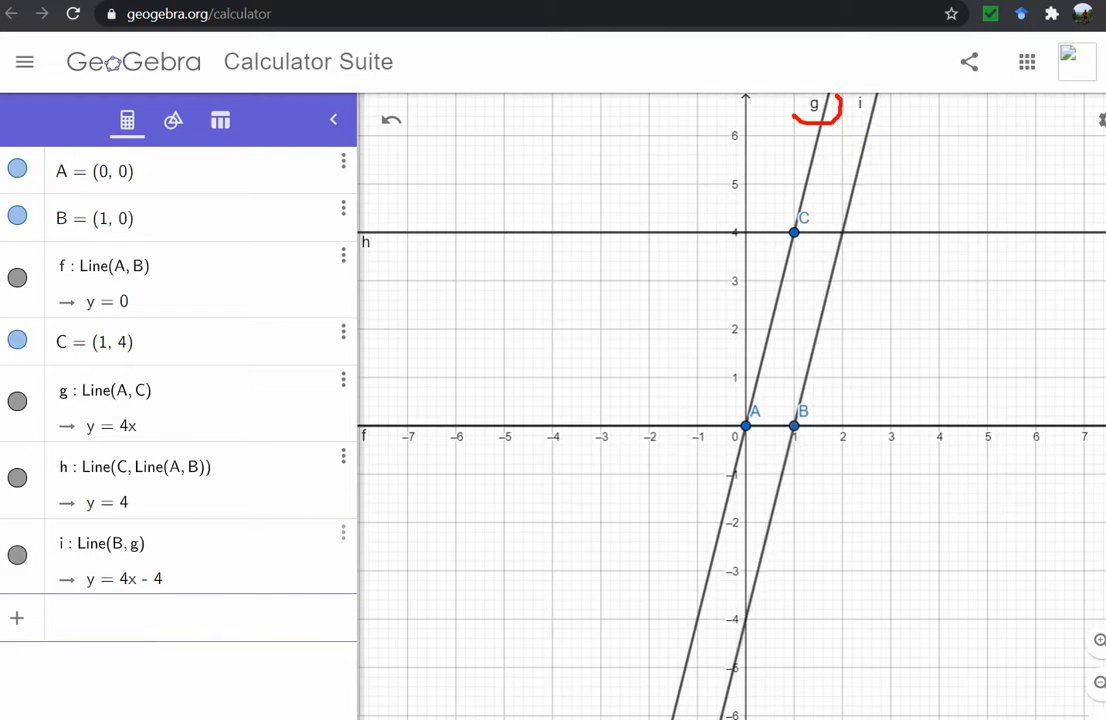
{"action": "type", "text": "Ingter"}
{"action": "key", "text": "BackSpace"}
{"action": "key", "text": "BackSpace"}
{"action": "key", "text": "BackSpace"}
{"action": "key", "text": "BackSpace"}
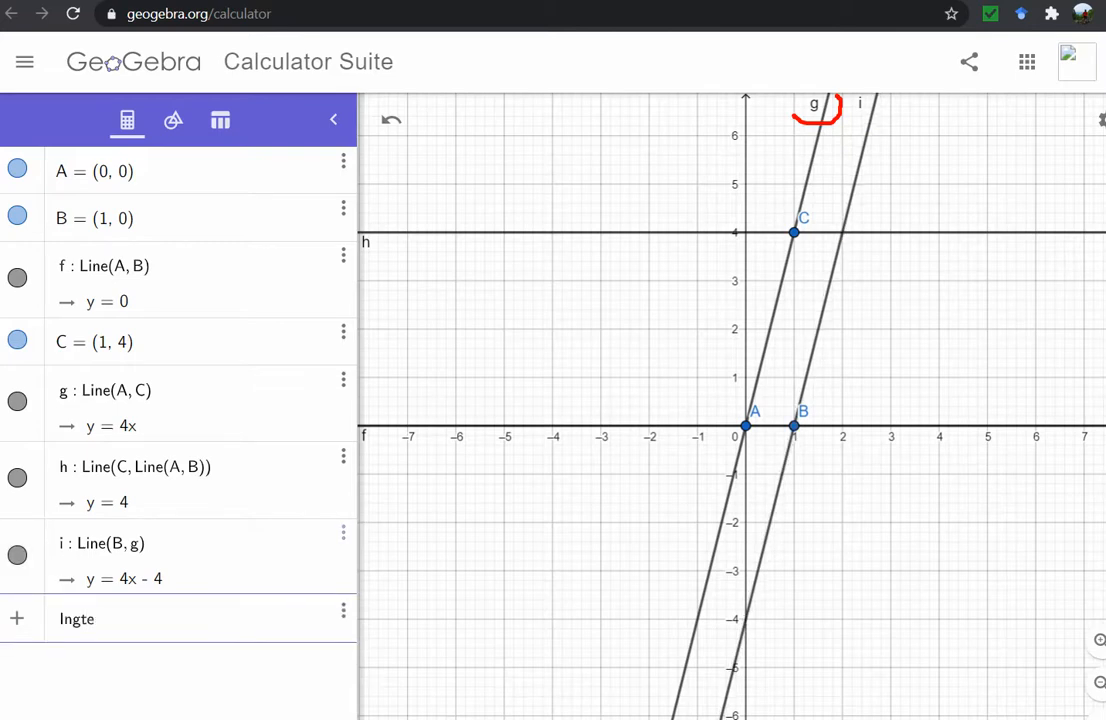
{"action": "type", "text": "terse"}
{"action": "key", "text": "BackSpace"}
{"action": "type", "text": "s"}
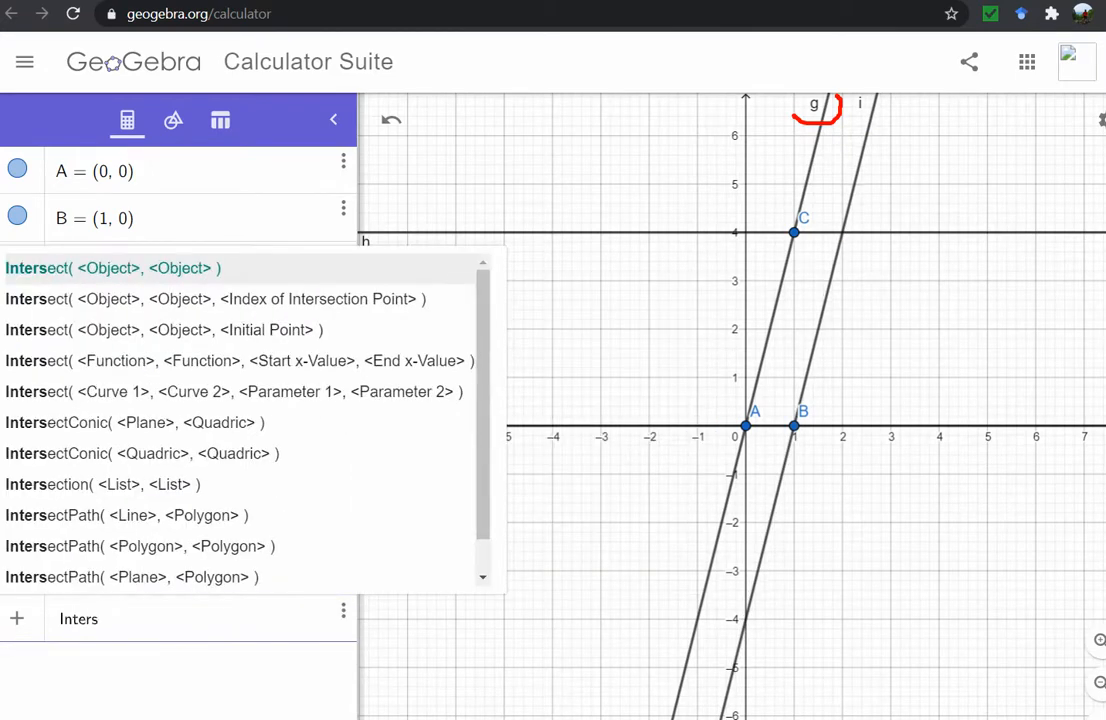
{"action": "type", "text": "ect("}
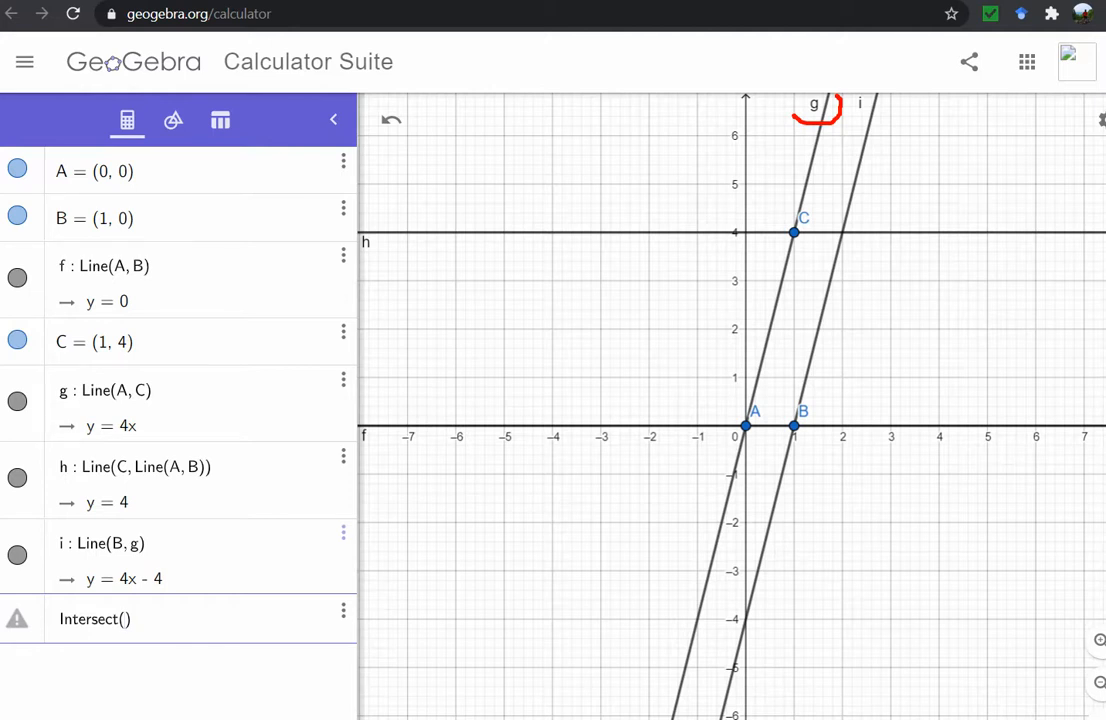
{"action": "type", "text": "i, h"}
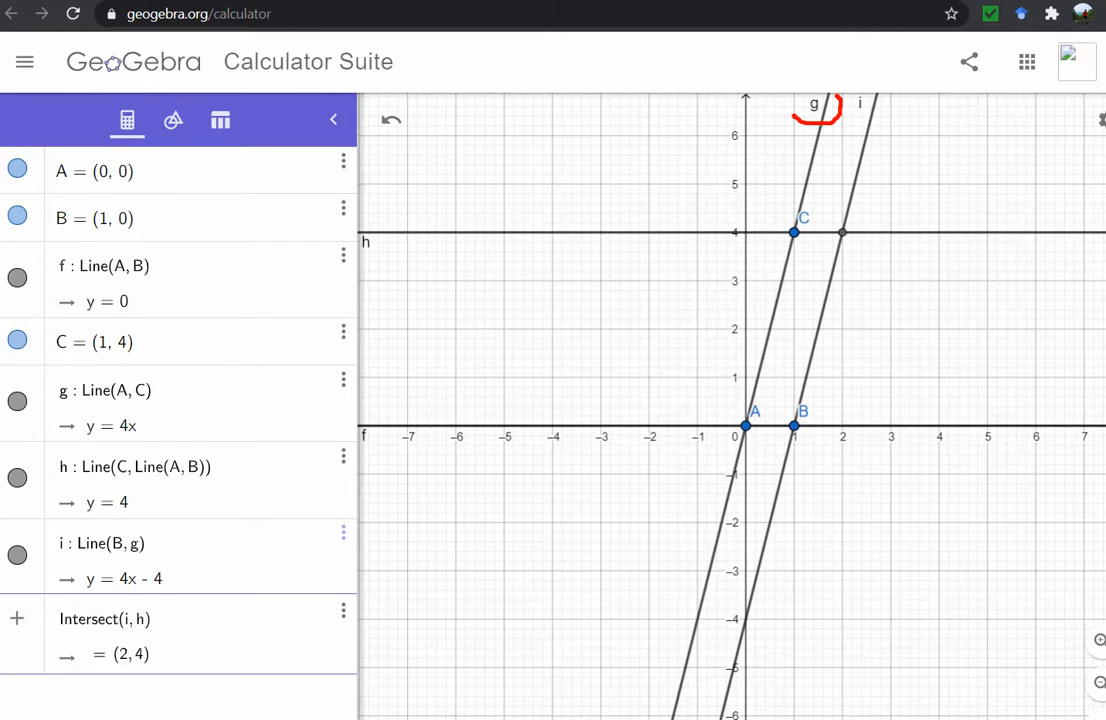
{"action": "key", "text": "Return"}
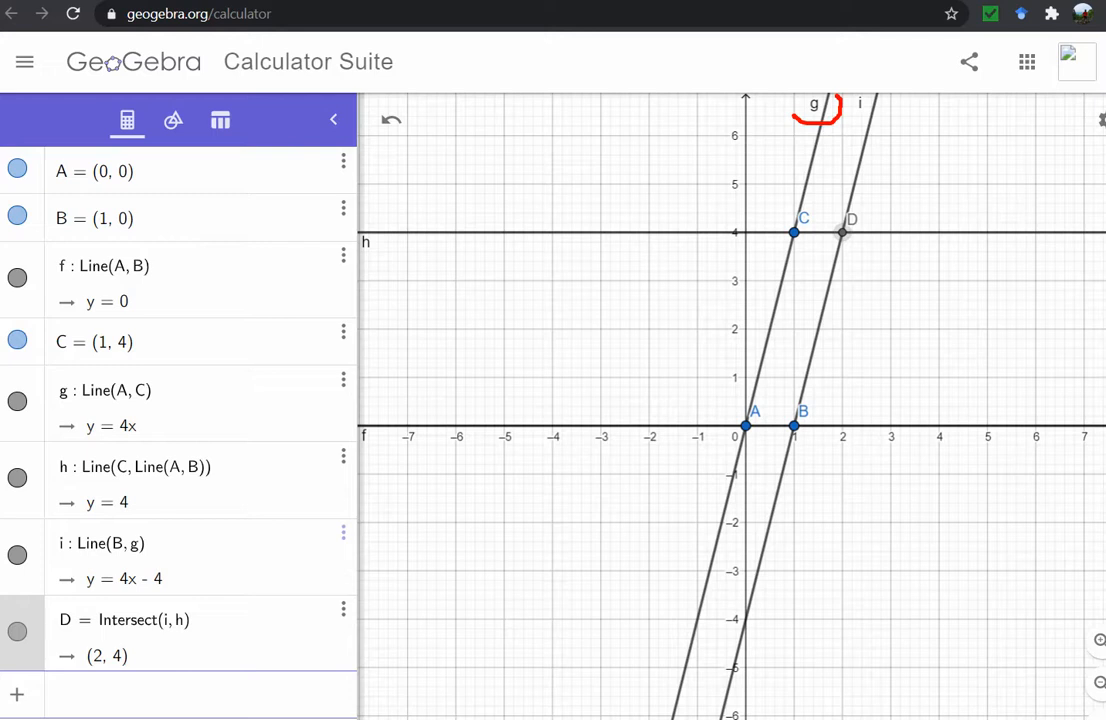
{"action": "mouse_move", "coordinate": [871, 201]}
{"action": "left_mouse_down"}
{"action": "mouse_move", "coordinate": [841, 196]}
{"action": "mouse_move", "coordinate": [872, 215]}
{"action": "mouse_move", "coordinate": [855, 196]}
{"action": "left_mouse_up"}
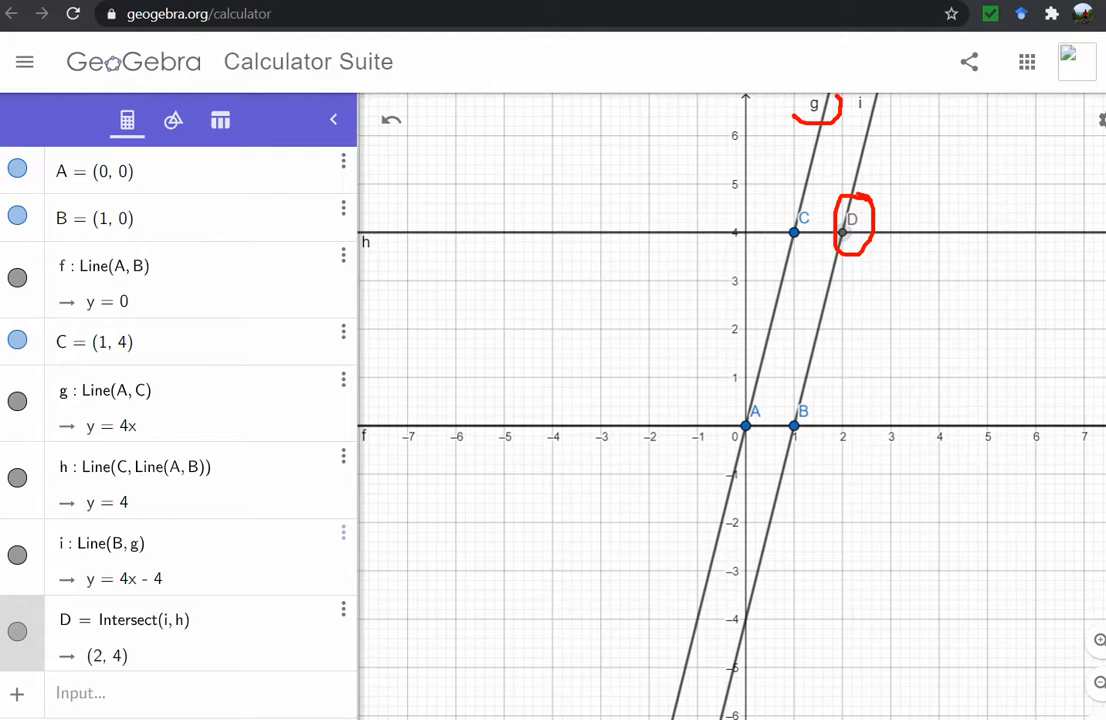
{"action": "mouse_move", "coordinate": [30, 227]}
{"action": "left_mouse_down"}
{"action": "mouse_move", "coordinate": [41, 240]}
{"action": "mouse_move", "coordinate": [29, 235]}
{"action": "mouse_move", "coordinate": [40, 224]}
{"action": "left_mouse_up"}
{"action": "mouse_move", "coordinate": [53, 284]}
{"action": "left_mouse_down"}
{"action": "mouse_move", "coordinate": [91, 282]}
{"action": "mouse_move", "coordinate": [47, 283]}
{"action": "mouse_move", "coordinate": [60, 295]}
{"action": "left_mouse_up"}
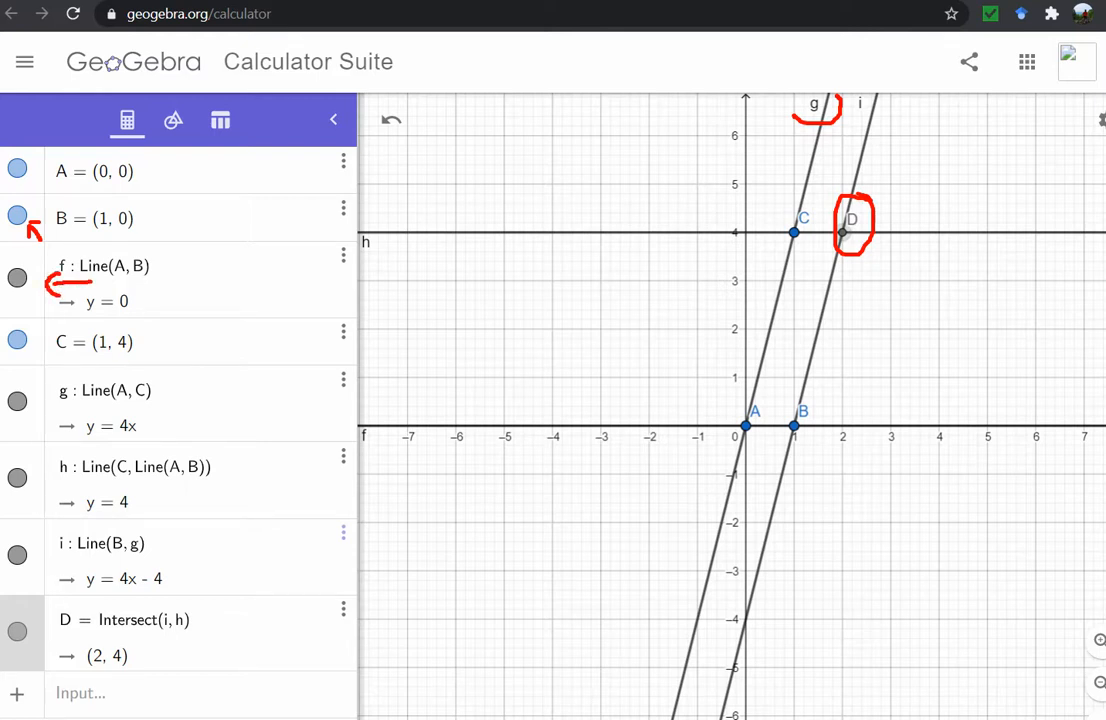
Hide the four lines f, g, h and i in the graphics view, leaving the points displayed.
{"action": "left_click", "coordinate": [17, 277]}
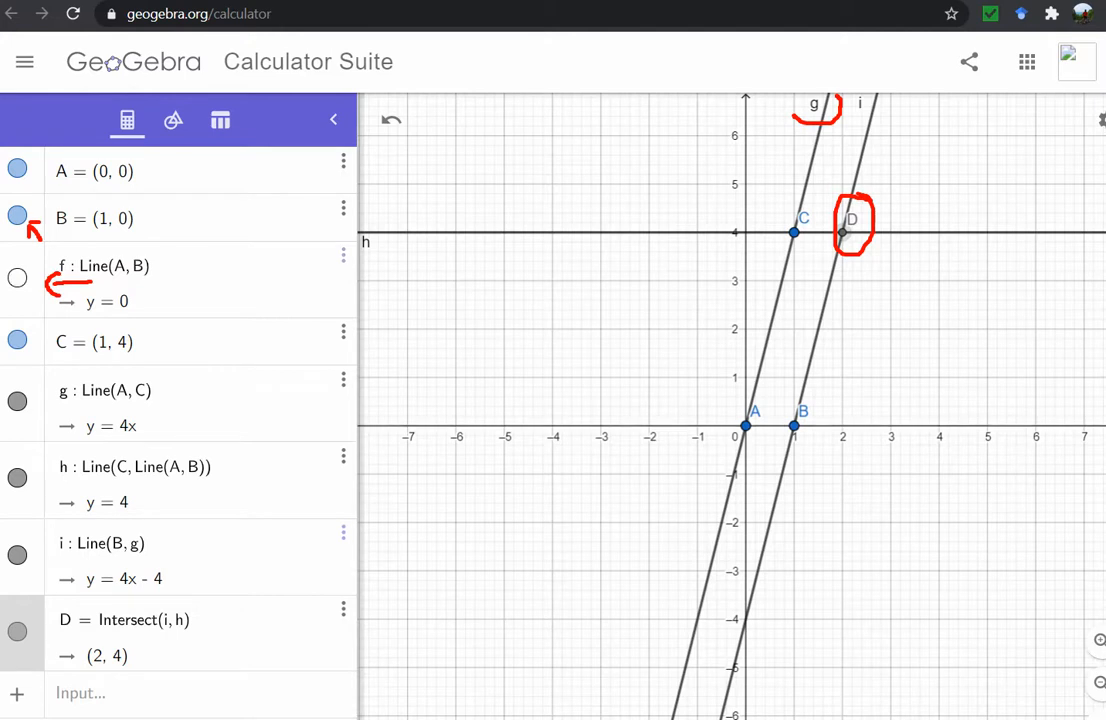
{"action": "left_click", "coordinate": [17, 401]}
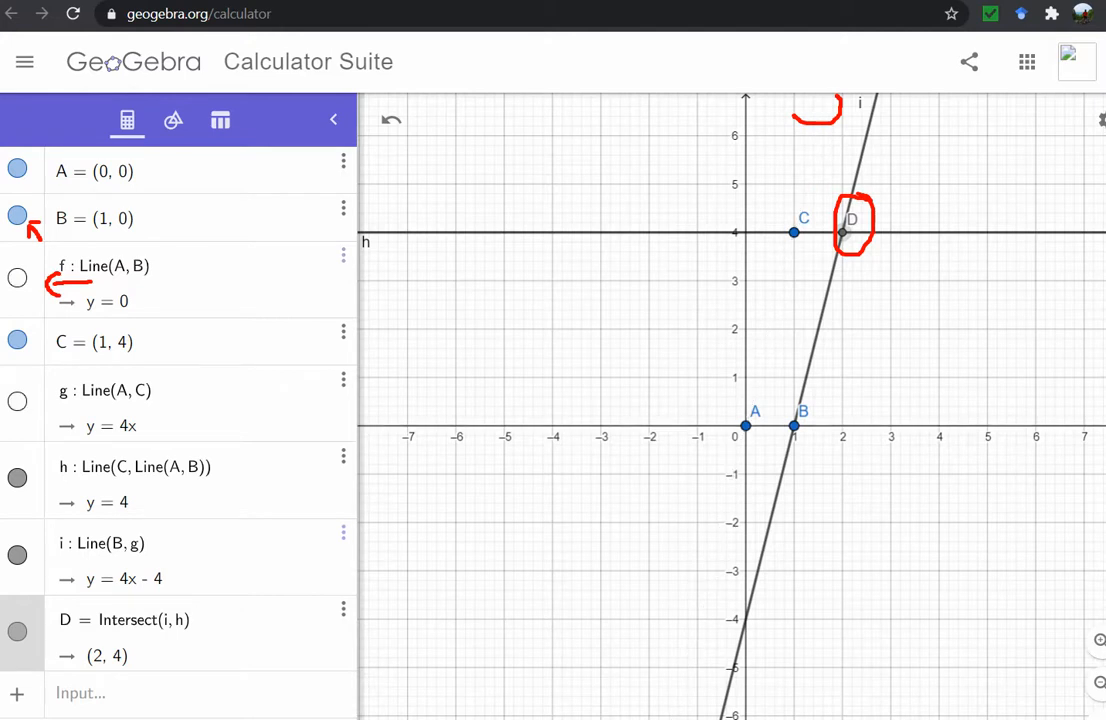
{"action": "left_click", "coordinate": [17, 477]}
{"action": "left_click", "coordinate": [17, 554]}
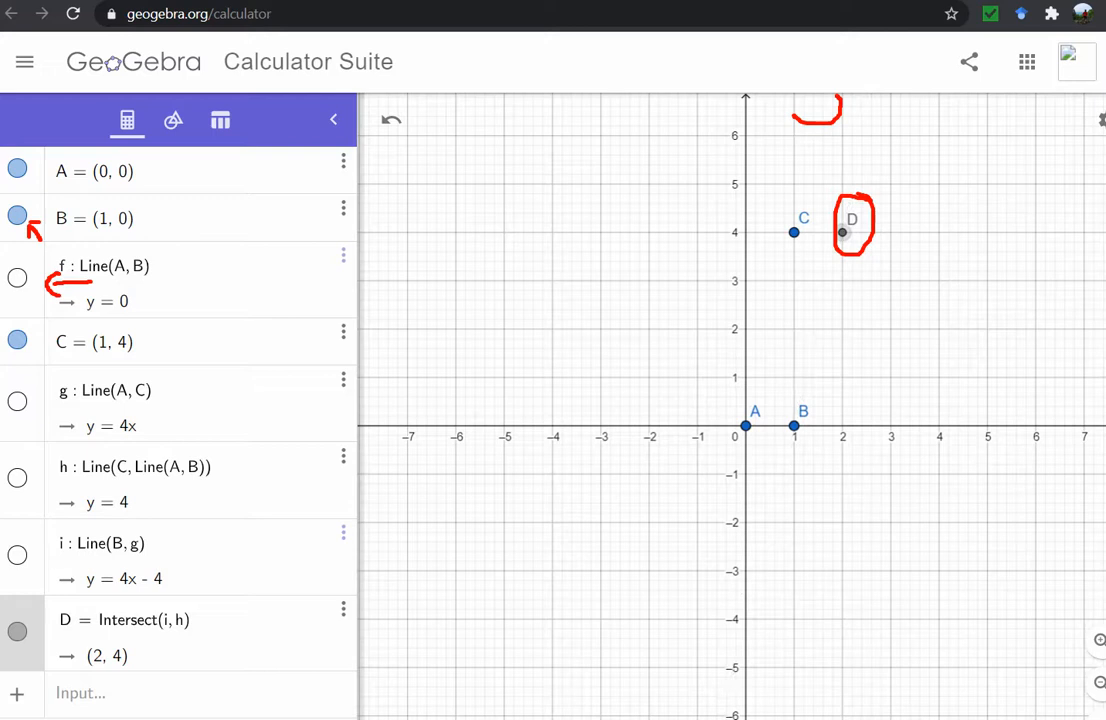
Enter the expression Polygon(A, B, D, C) to draw the parallelogram through the four points.
{"action": "left_click", "coordinate": [150, 694]}
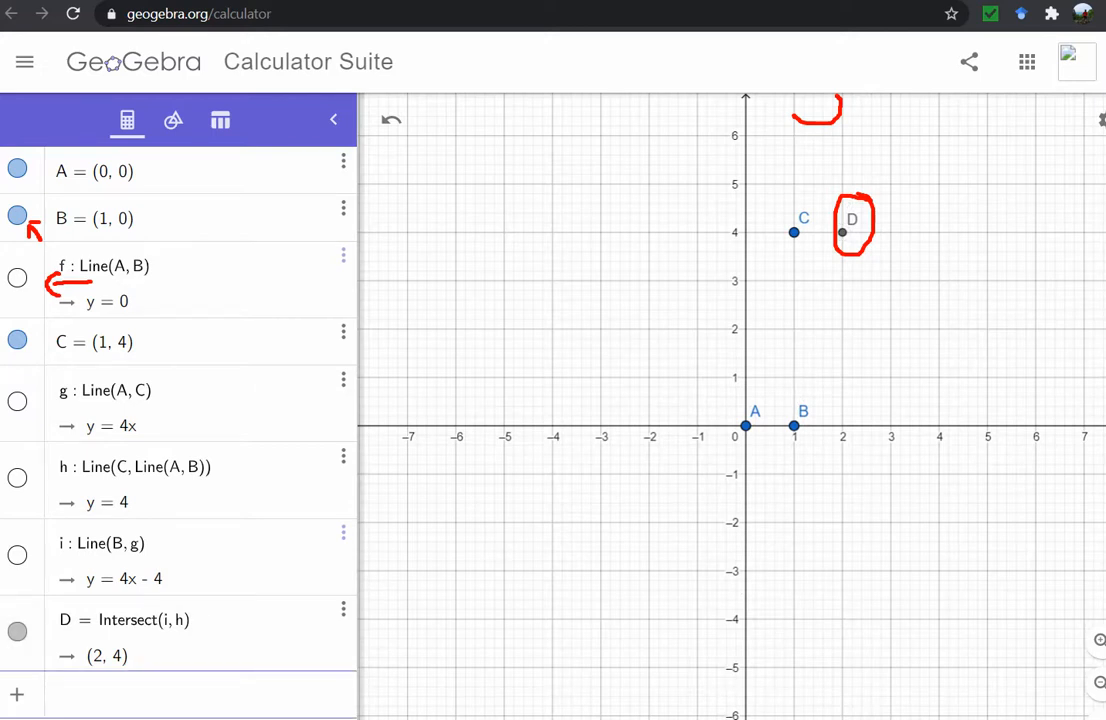
{"action": "type", "text": "Polygon"}
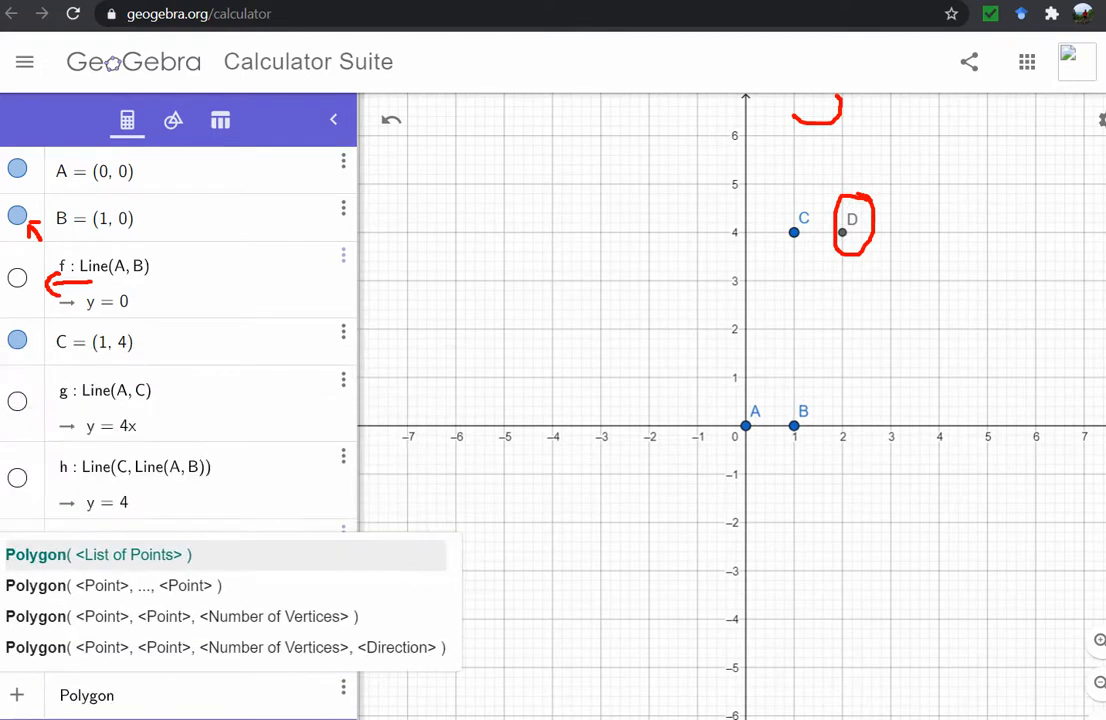
{"action": "type", "text": "(A,B"}
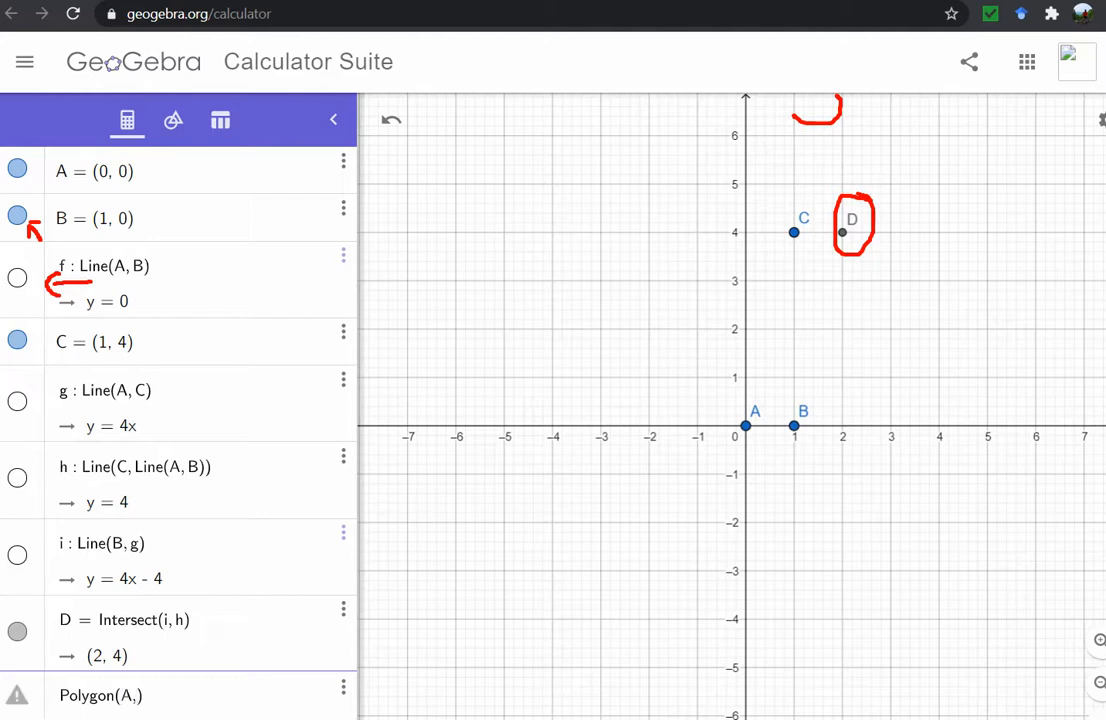
{"action": "type", "text": ",C,"}
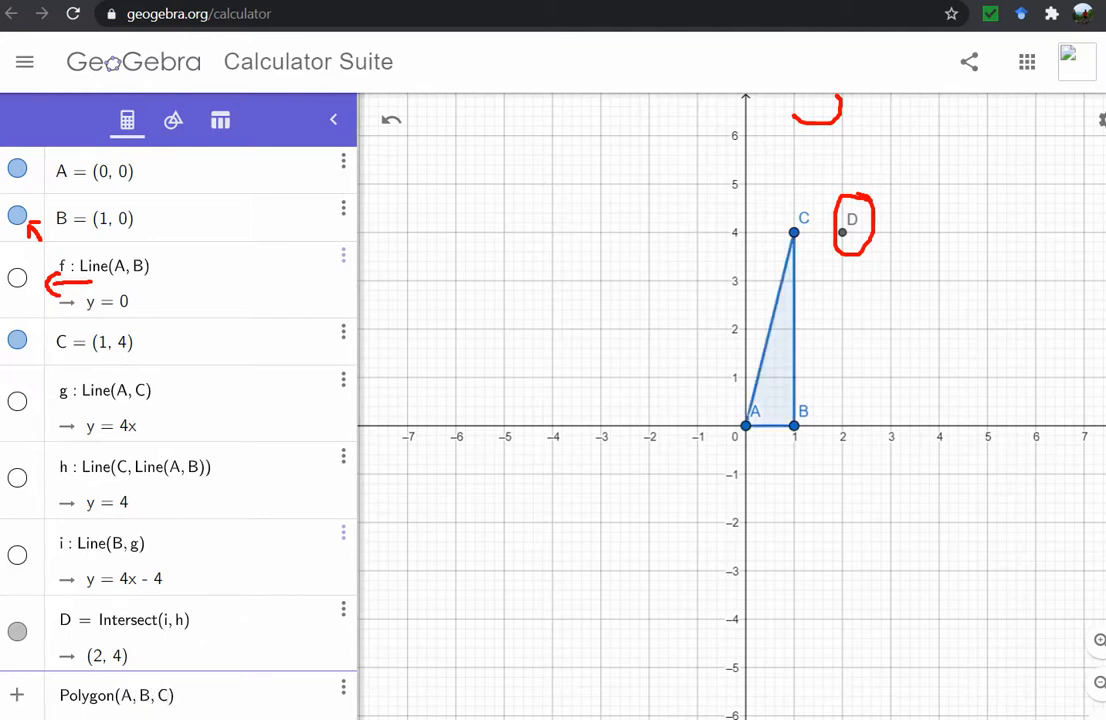
{"action": "type", "text": "D"}
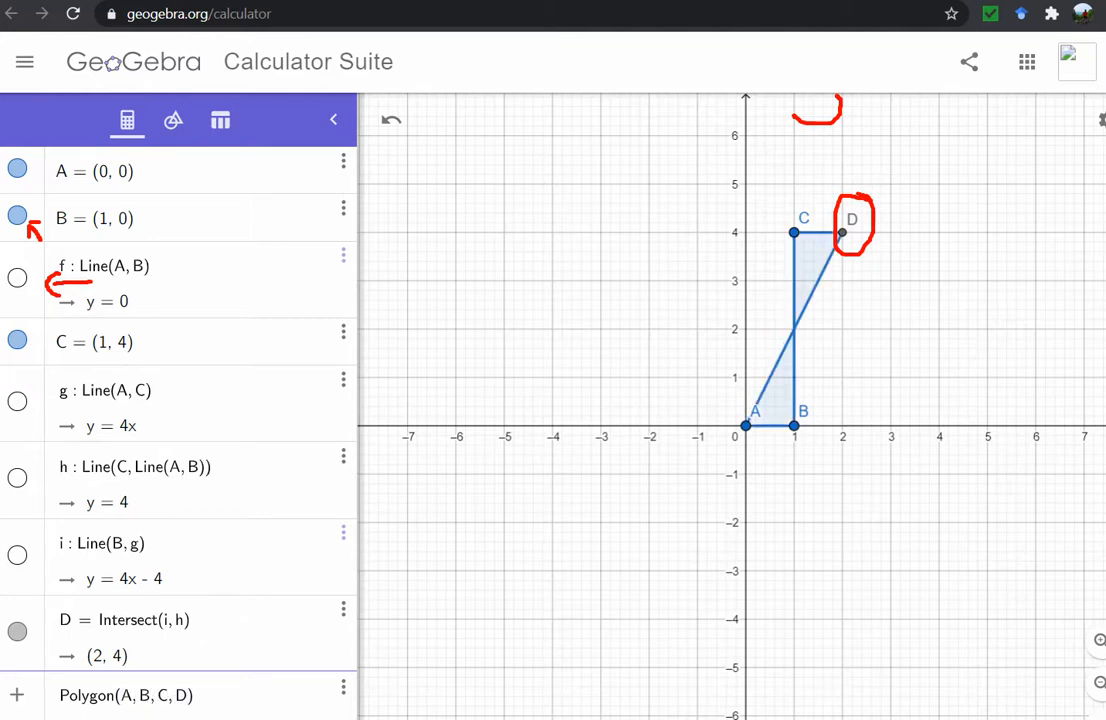
{"action": "key", "text": "BackSpace"}
{"action": "key", "text": "BackSpace"}
{"action": "key", "text": "BackSpace"}
{"action": "type", "text": "D"}
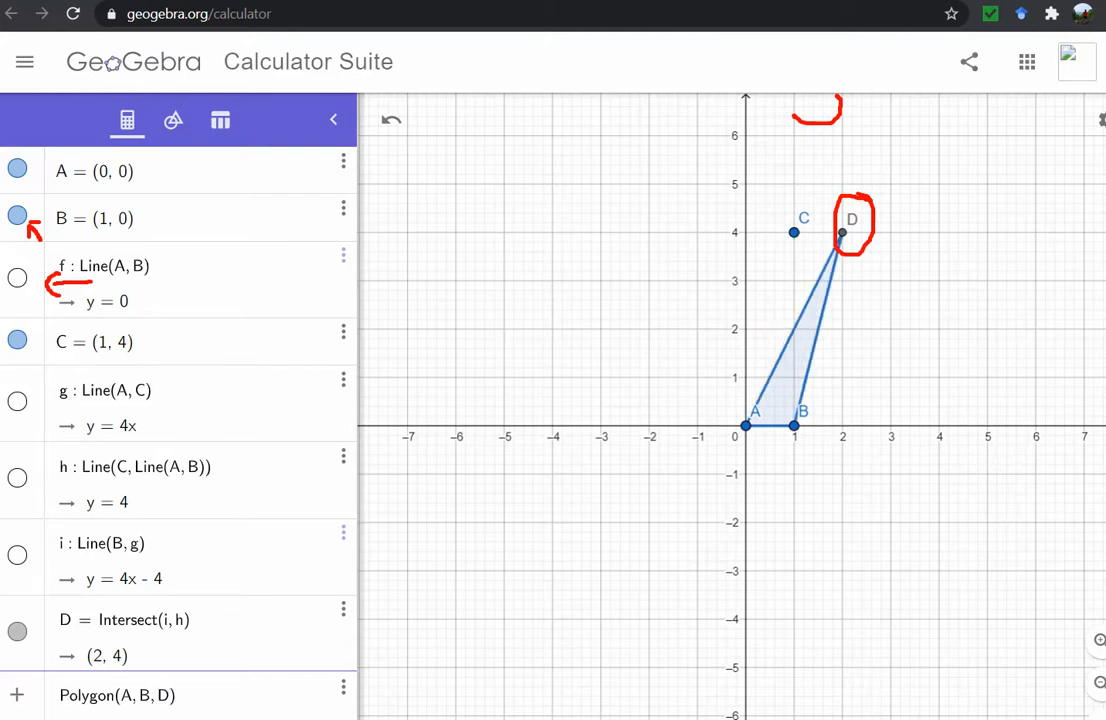
{"action": "type", "text": ", C"}
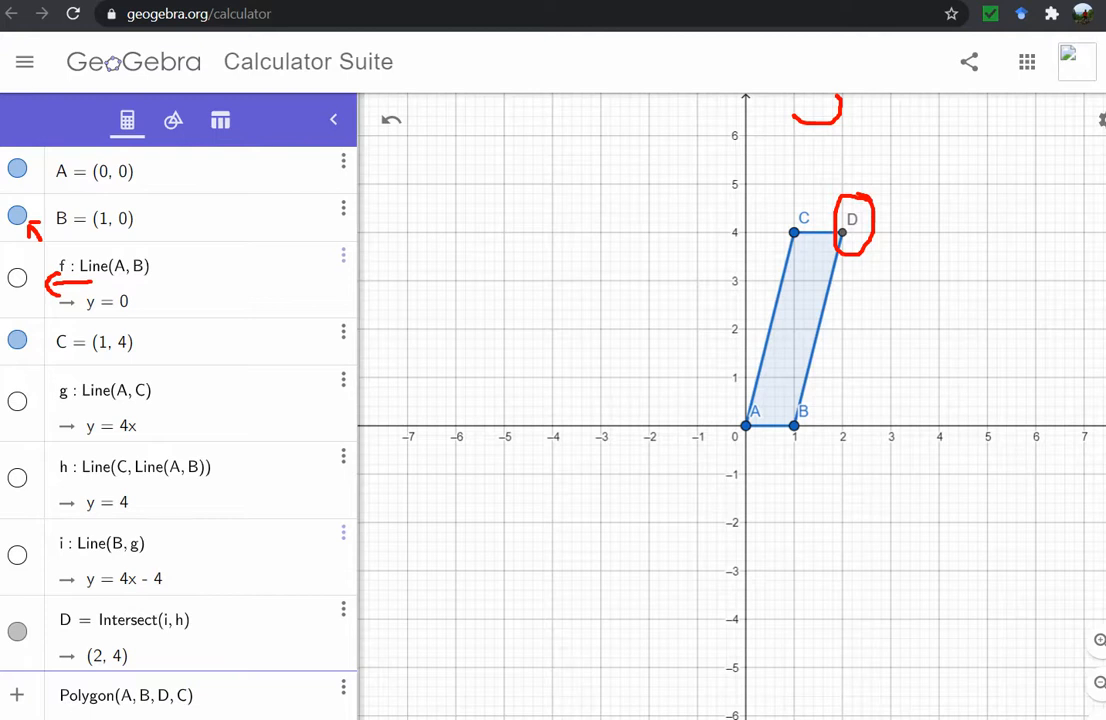
{"action": "key", "text": "Return"}
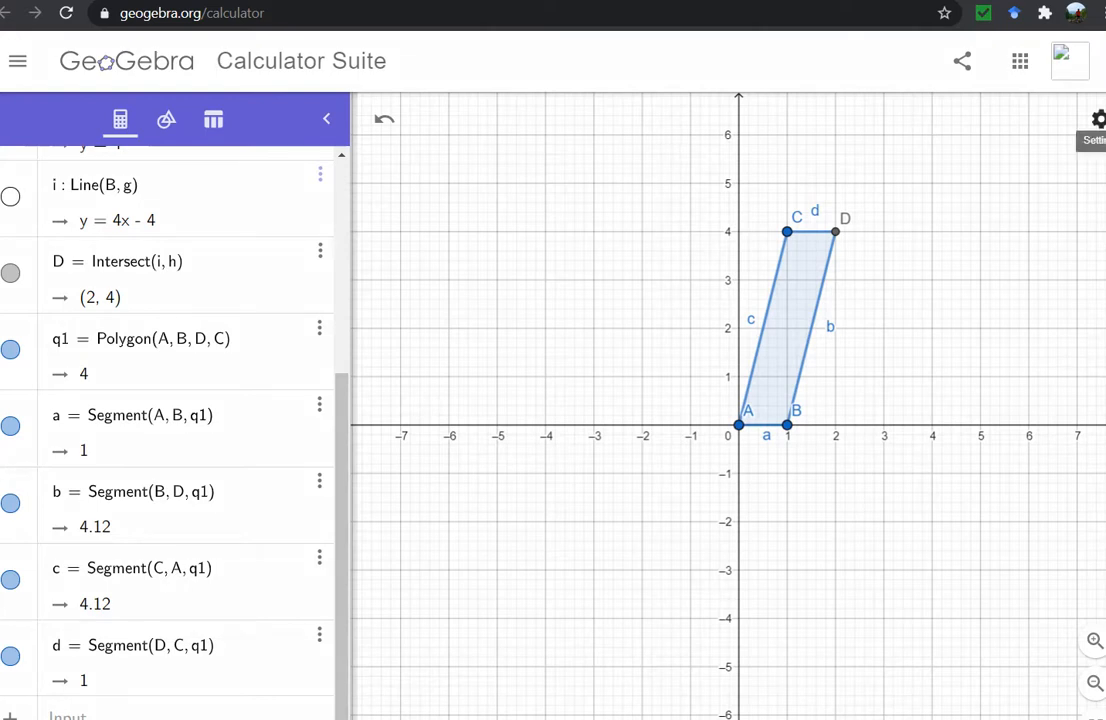
Examine polygon q1's Basic, Color, Style, Advanced and Scripting properties.
{"action": "left_click", "coordinate": [1098, 119]}
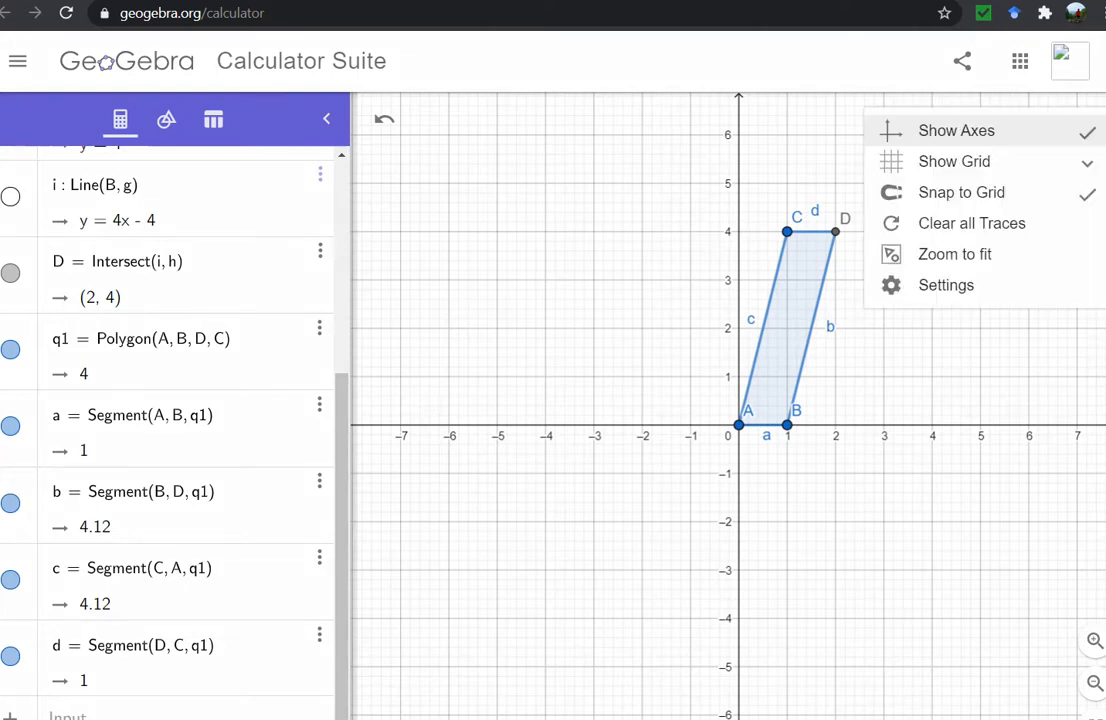
{"action": "left_click", "coordinate": [320, 328]}
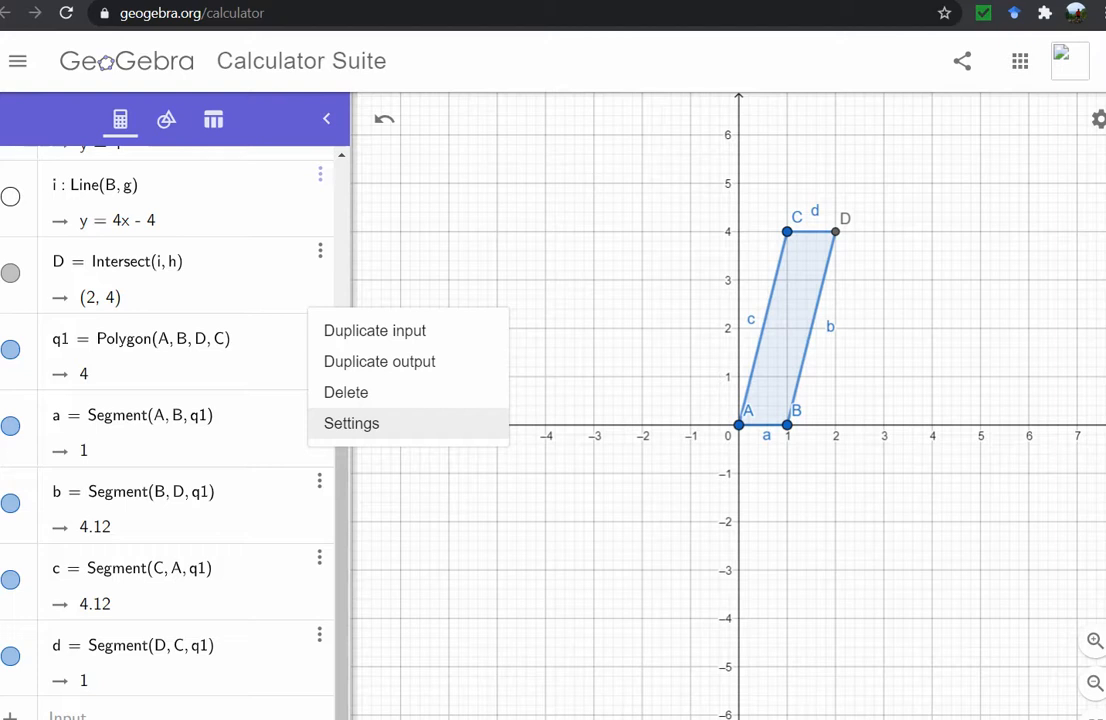
{"action": "left_click", "coordinate": [351, 423]}
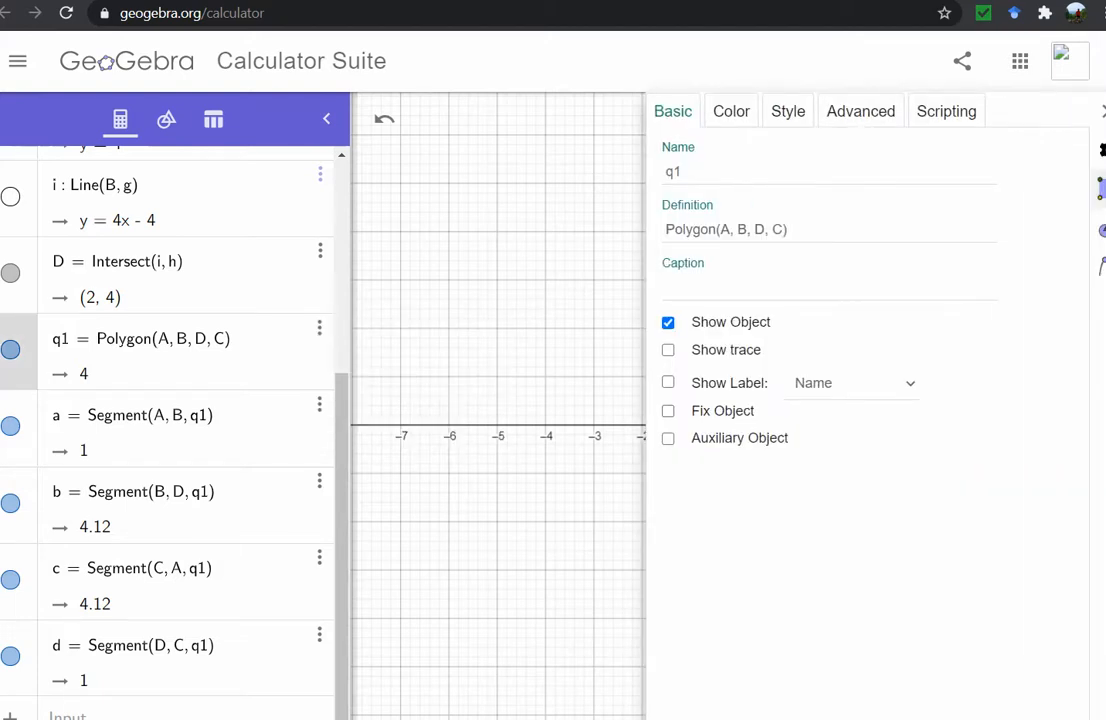
{"action": "left_click", "coordinate": [731, 111]}
{"action": "left_click", "coordinate": [788, 111]}
{"action": "left_click", "coordinate": [860, 111]}
{"action": "left_click", "coordinate": [946, 111]}
{"action": "left_click", "coordinate": [673, 111]}
{"action": "left_click", "coordinate": [1102, 111]}
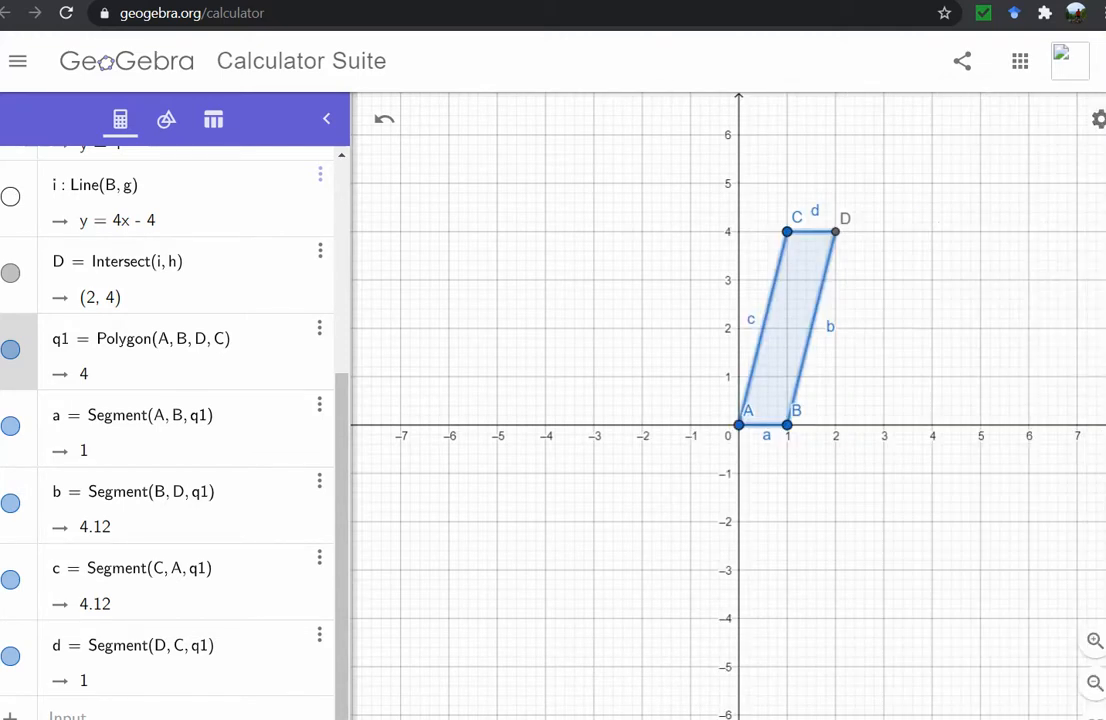
Try purple, red and orange as the parallelogram's colour and return it to blue.
{"action": "left_click", "coordinate": [787, 328]}
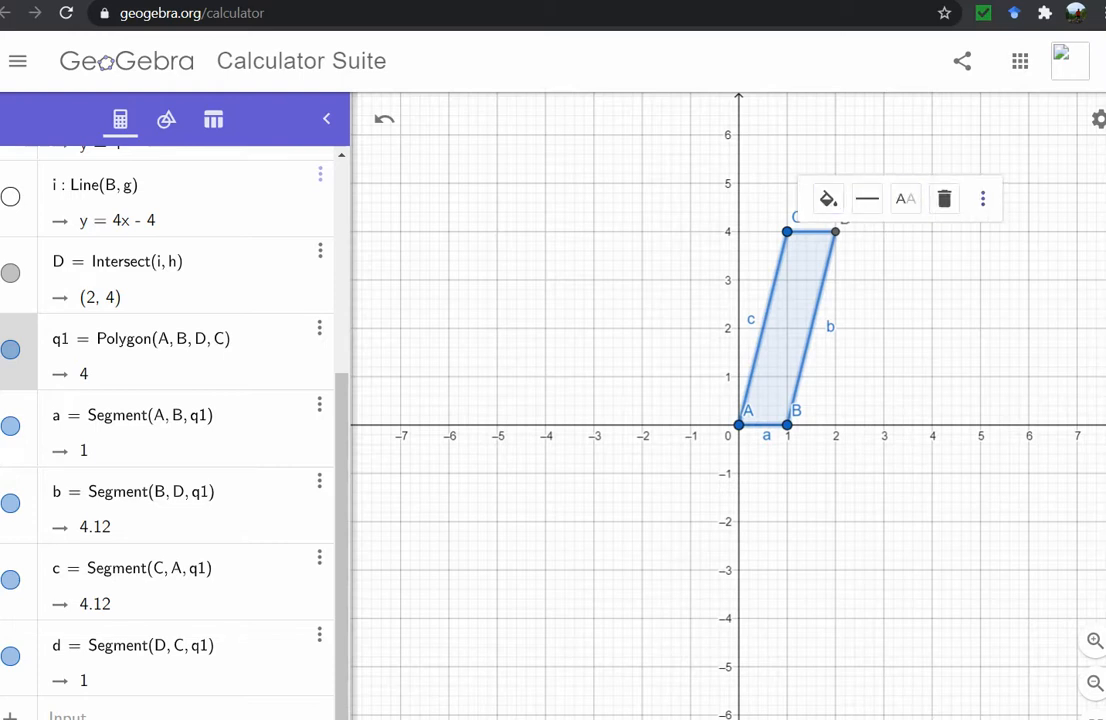
{"action": "left_click", "coordinate": [982, 198]}
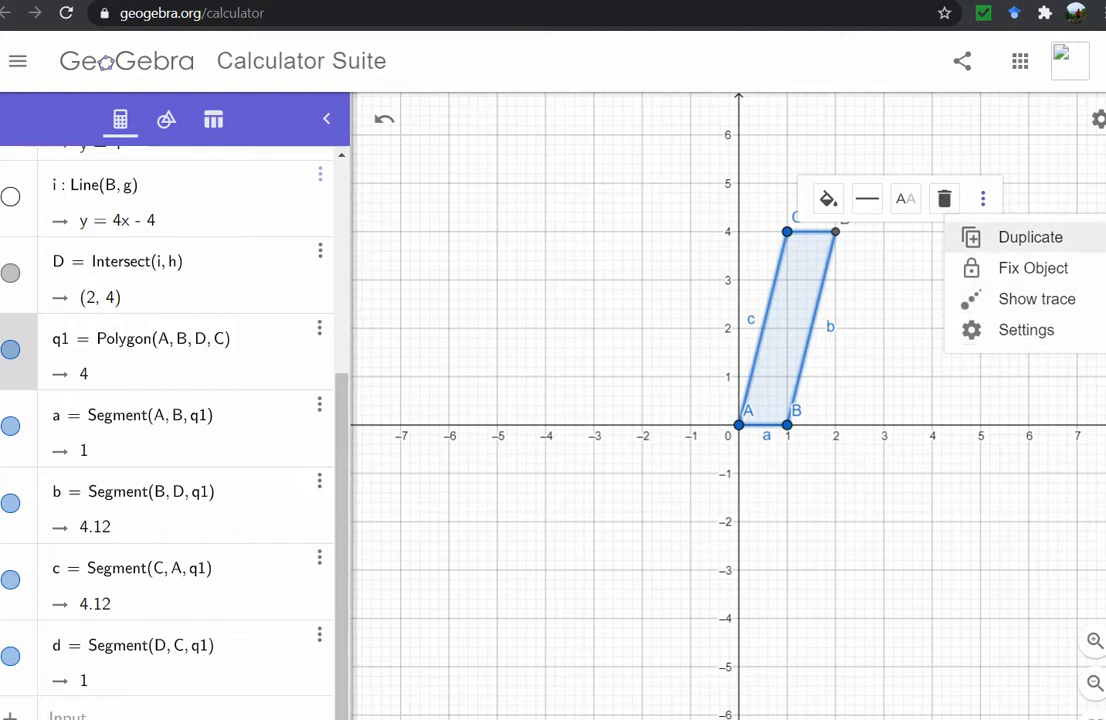
{"action": "left_click", "coordinate": [828, 199]}
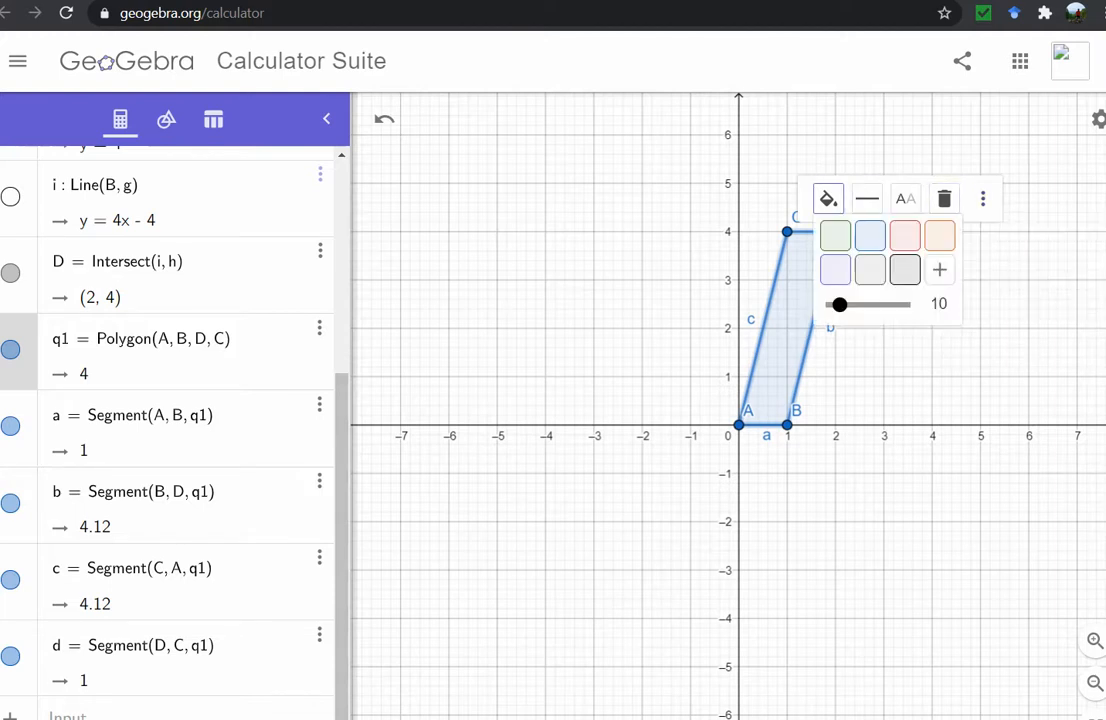
{"action": "left_click", "coordinate": [835, 269]}
{"action": "left_click", "coordinate": [828, 199]}
{"action": "left_click", "coordinate": [903, 235]}
{"action": "left_click", "coordinate": [828, 199]}
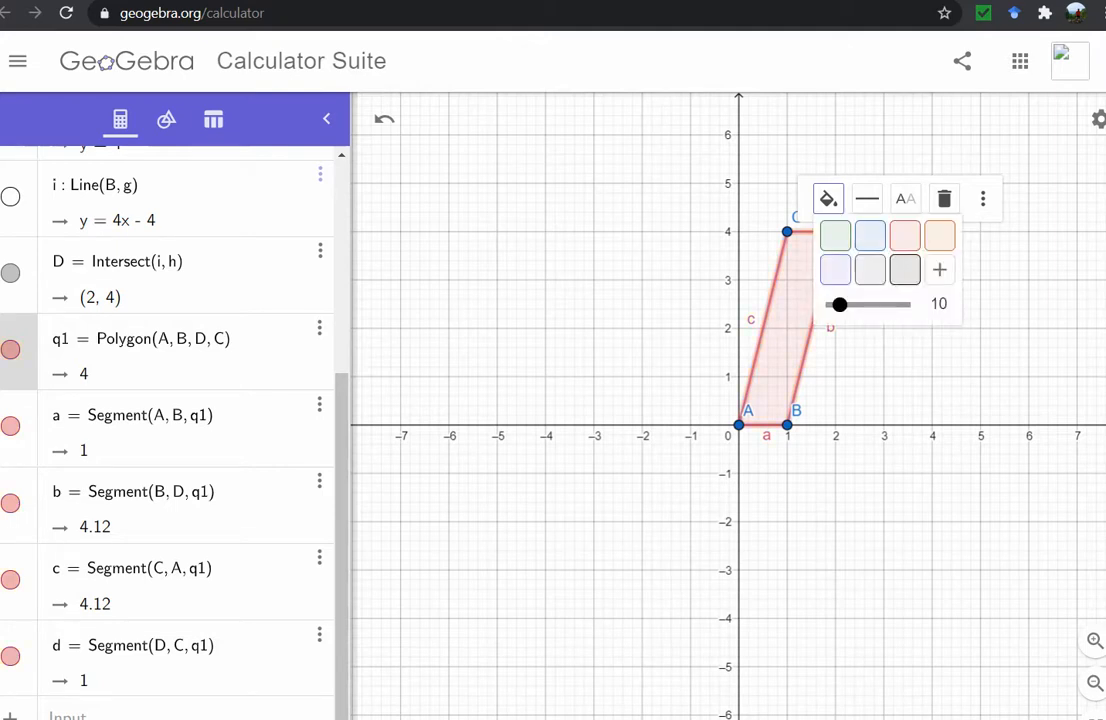
{"action": "left_click", "coordinate": [939, 235]}
{"action": "left_click", "coordinate": [828, 199]}
{"action": "left_click", "coordinate": [903, 235]}
{"action": "left_click", "coordinate": [828, 199]}
{"action": "left_click", "coordinate": [867, 235]}
Set the parallelogram's line thickness to 9 and display its name-and-value label inside the shape.
{"action": "left_click", "coordinate": [867, 199]}
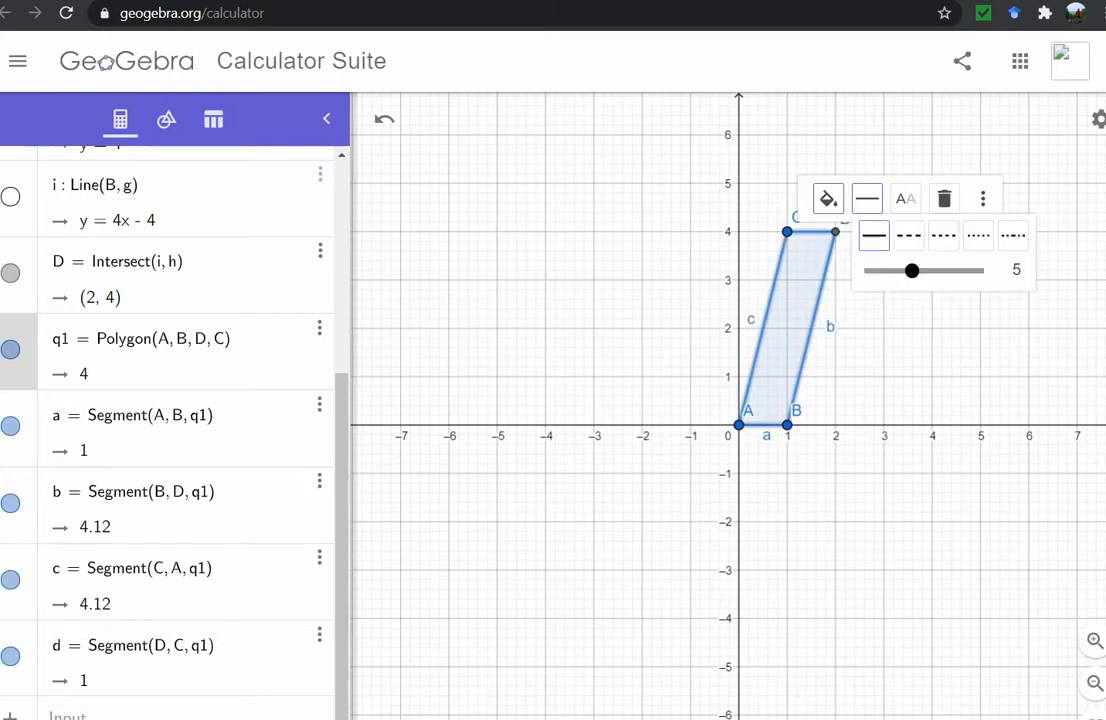
{"action": "left_click_drag", "start_coordinate": [912, 271], "coordinate": [944, 271]}
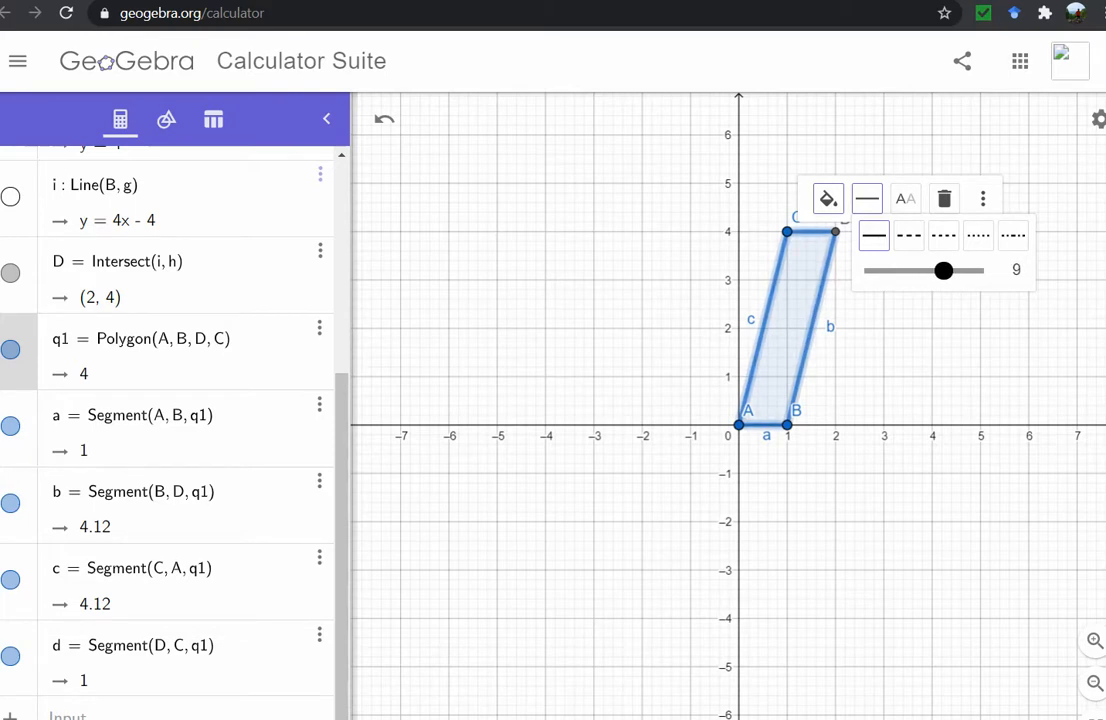
{"action": "left_click", "coordinate": [905, 198]}
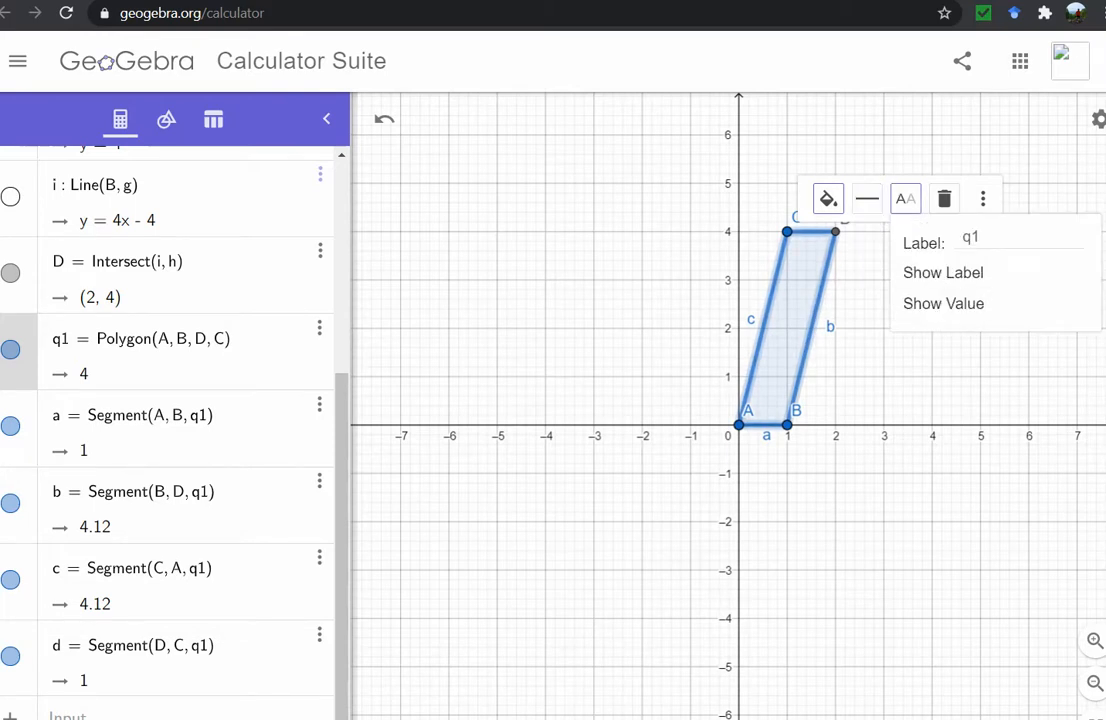
{"action": "left_click", "coordinate": [943, 272]}
{"action": "left_click", "coordinate": [943, 272]}
{"action": "left_click", "coordinate": [943, 303]}
{"action": "left_click", "coordinate": [943, 272]}
{"action": "left_click_drag", "start_coordinate": [806, 323], "coordinate": [796, 292]}
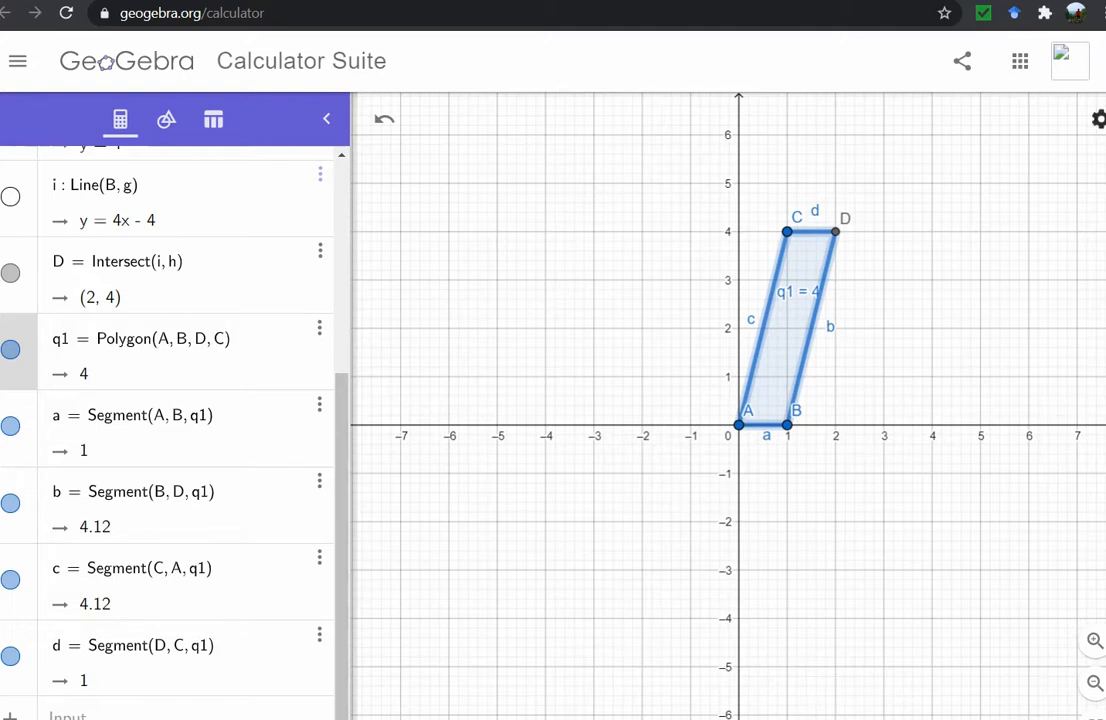
Hide the coordinate axes and the grid in the graphics view.
{"action": "left_click", "coordinate": [1098, 119]}
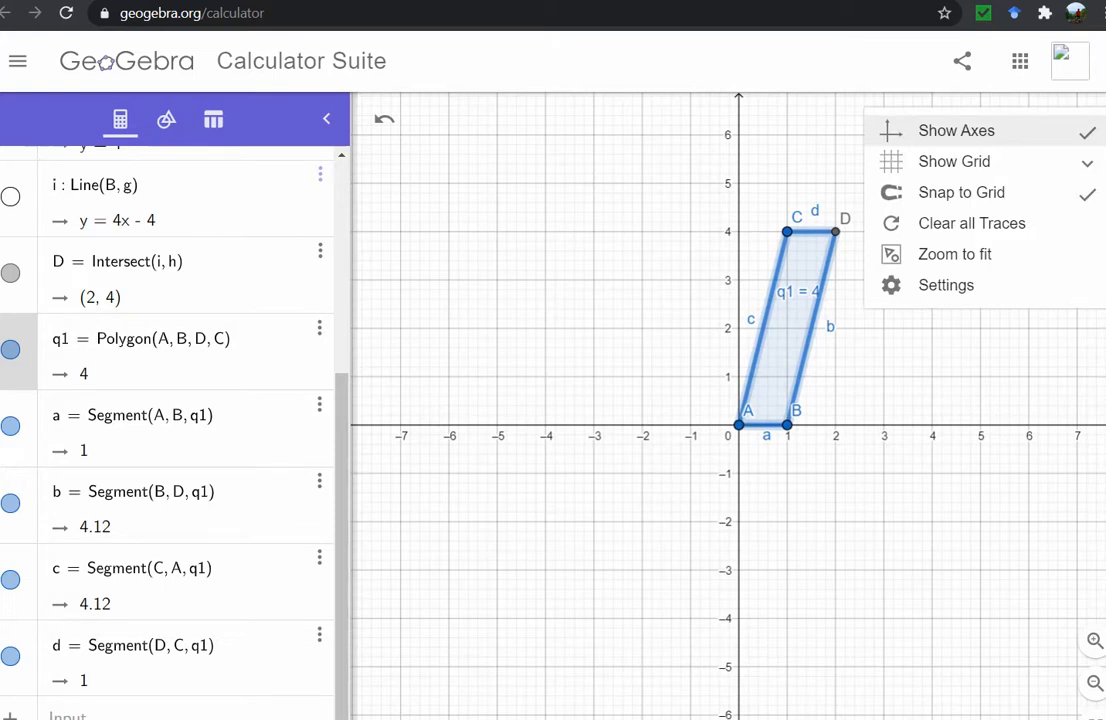
{"action": "left_click", "coordinate": [956, 130]}
{"action": "left_click", "coordinate": [1098, 119]}
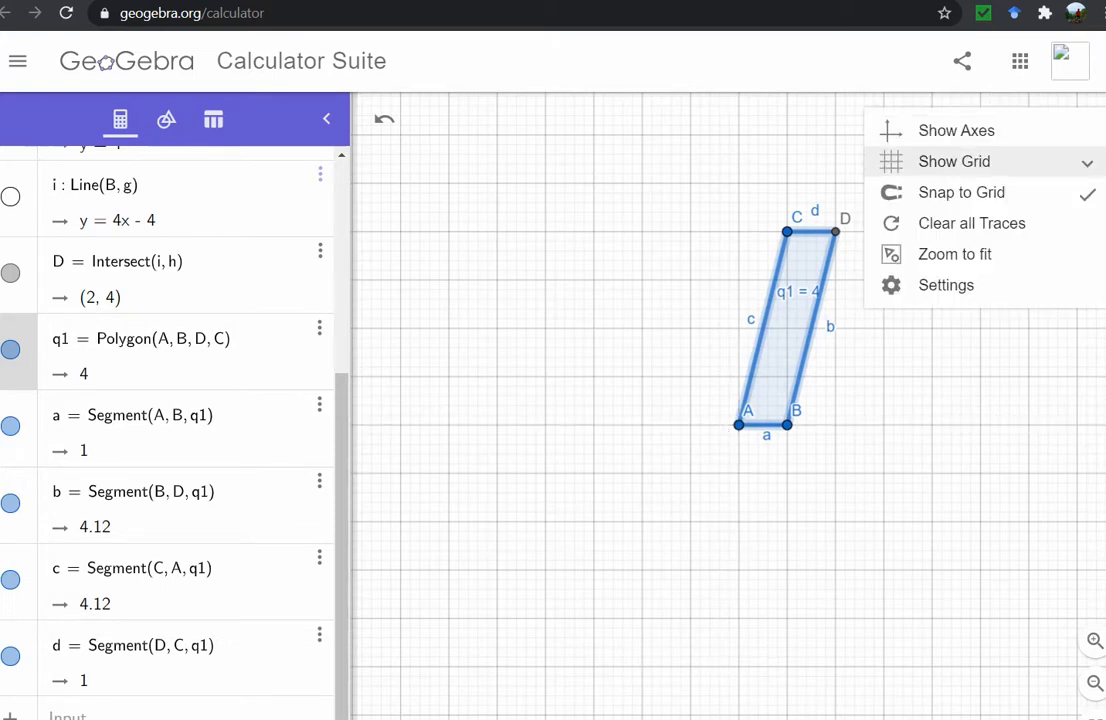
{"action": "left_click", "coordinate": [930, 160]}
{"action": "left_click", "coordinate": [925, 190]}
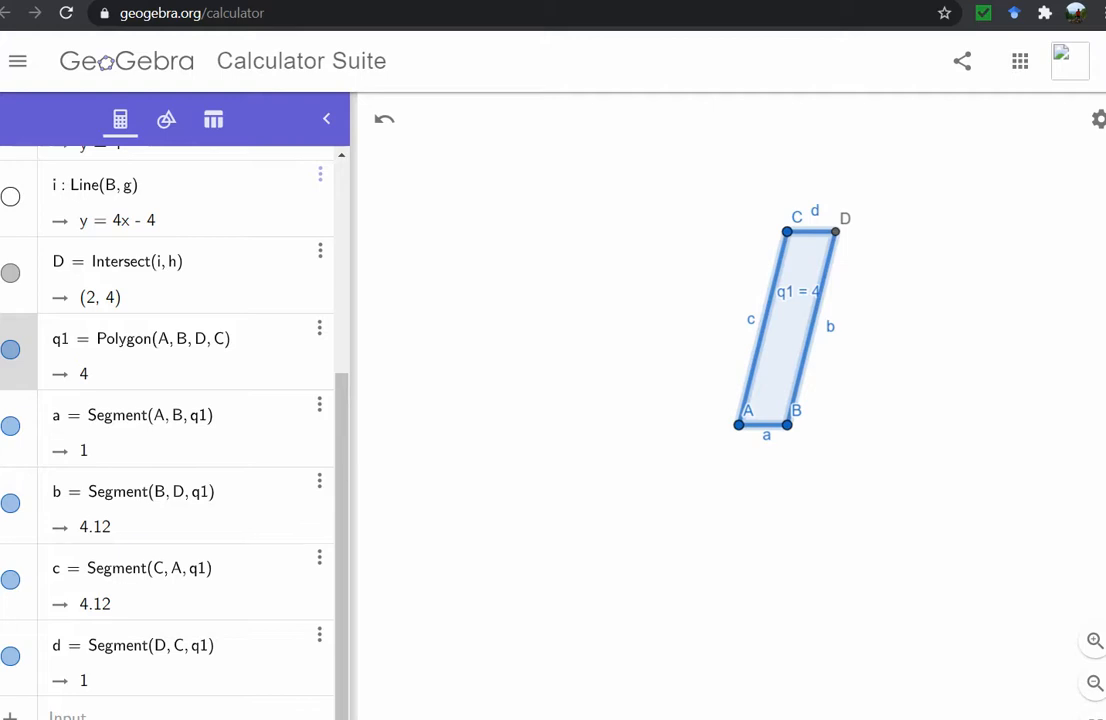
Hide the labels of the parallelogram's two long sides, segments b and c.
{"action": "scroll", "coordinate": [841, 353], "scroll_direction": "up", "scroll_amount": 10}
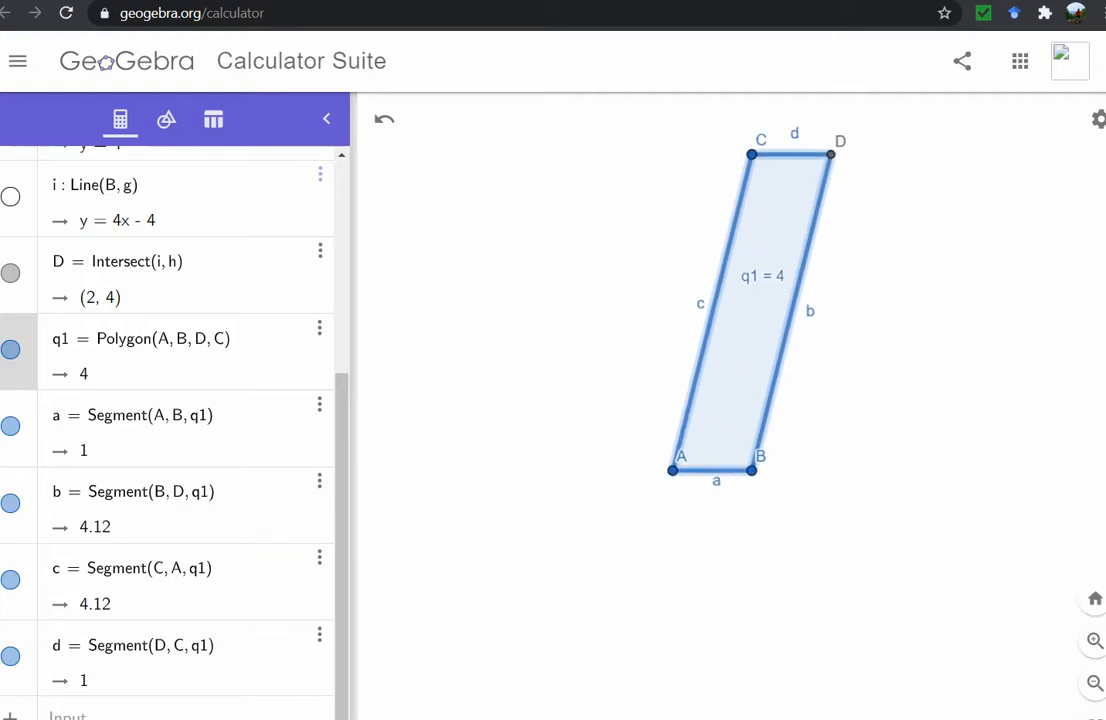
{"action": "left_click_drag", "start_coordinate": [841, 353], "coordinate": [877, 500]}
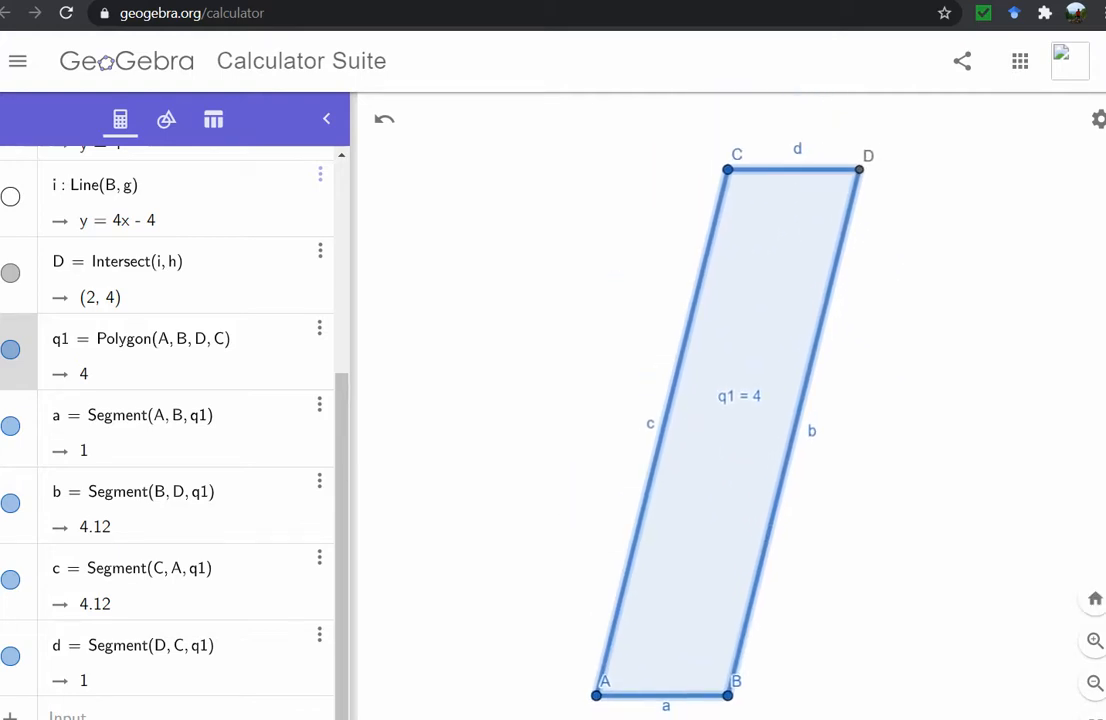
{"action": "left_click", "coordinate": [796, 422]}
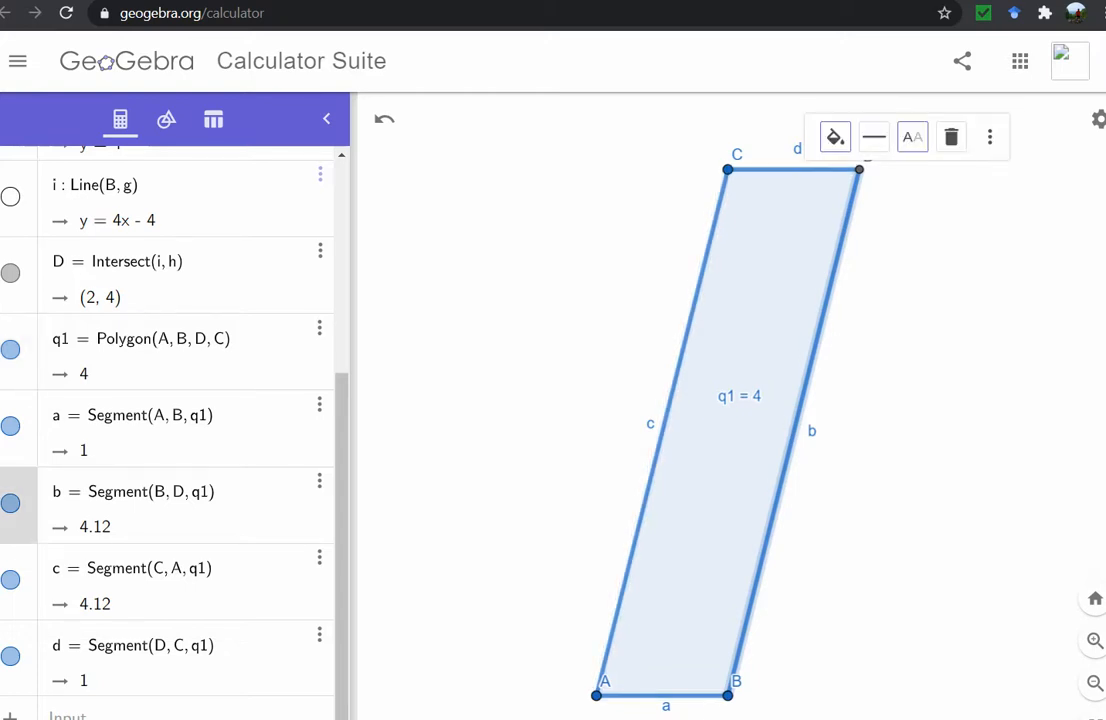
{"action": "left_click", "coordinate": [912, 137]}
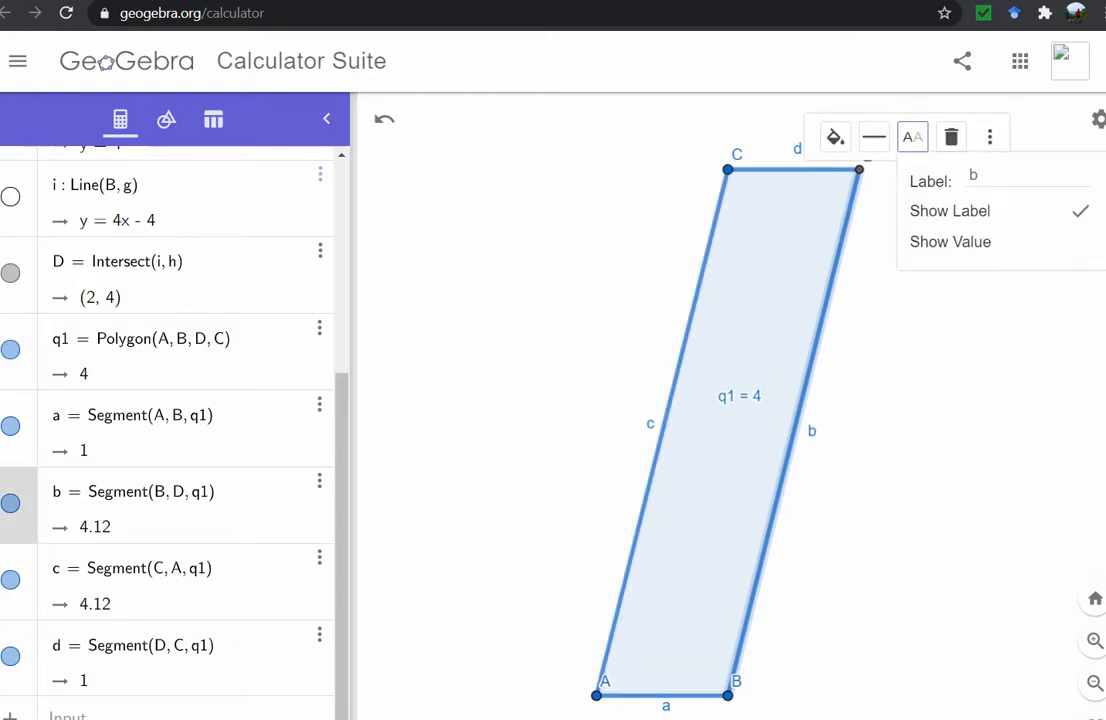
{"action": "left_click", "coordinate": [665, 421]}
{"action": "left_click", "coordinate": [781, 137]}
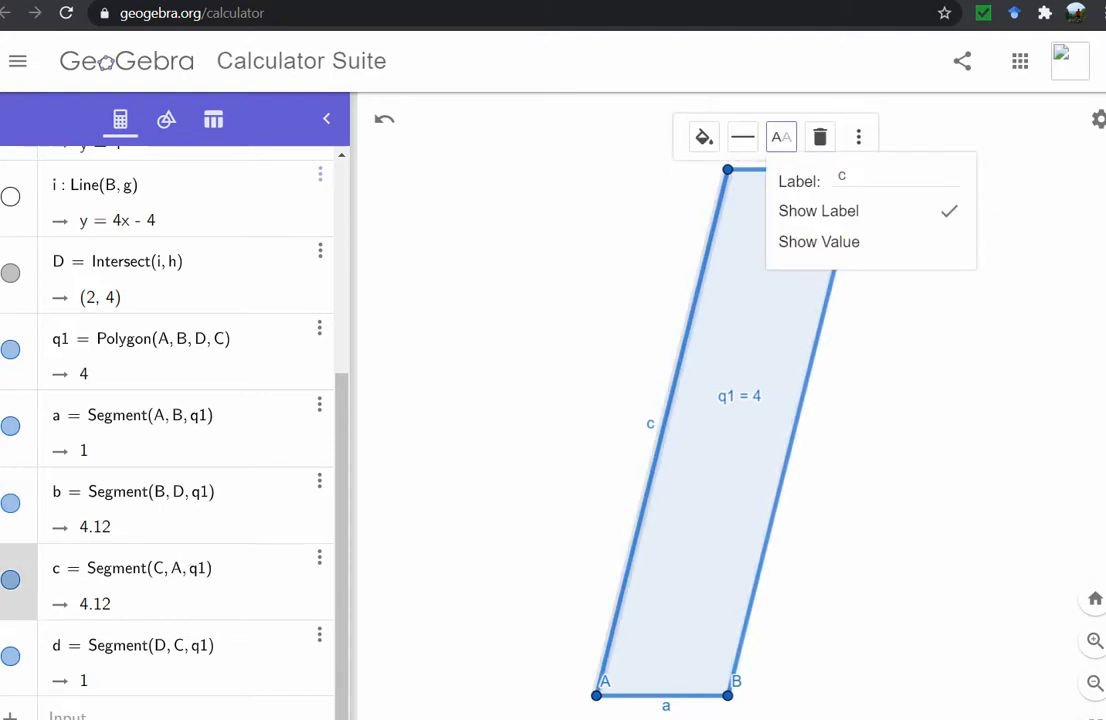
{"action": "left_click", "coordinate": [819, 241]}
{"action": "left_click", "coordinate": [818, 211]}
Hide the labels of the parallelogram's two short sides, segments d and a.
{"action": "left_click", "coordinate": [745, 170]}
{"action": "left_click", "coordinate": [912, 137]}
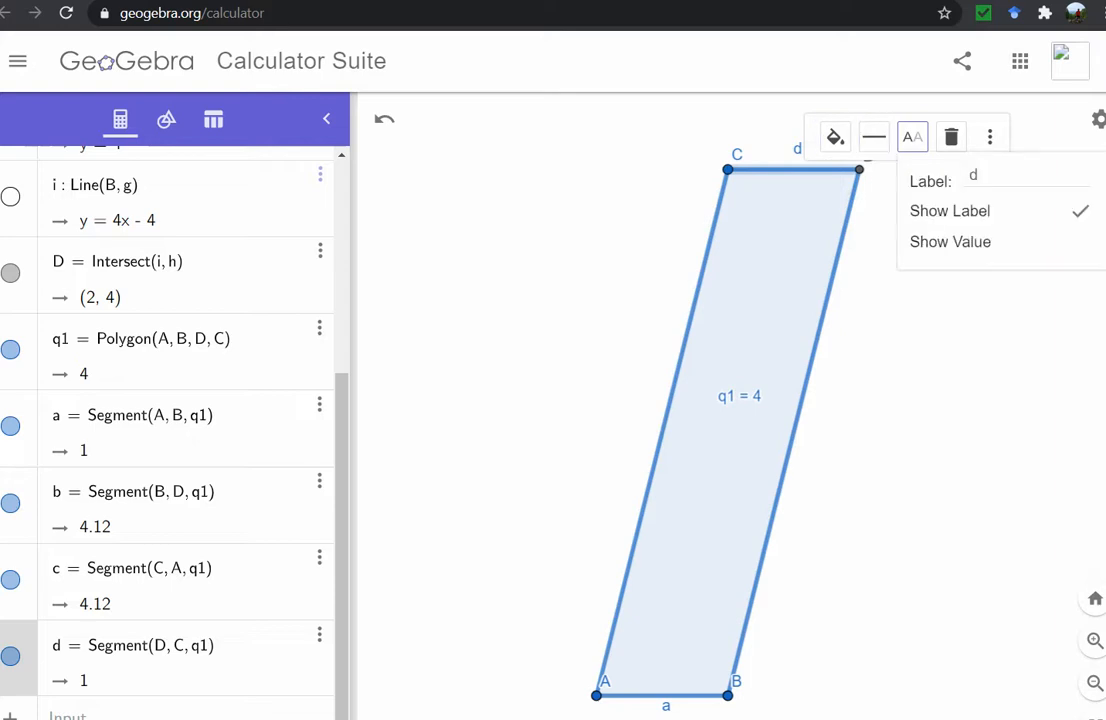
{"action": "left_click", "coordinate": [950, 211]}
{"action": "left_click", "coordinate": [672, 695]}
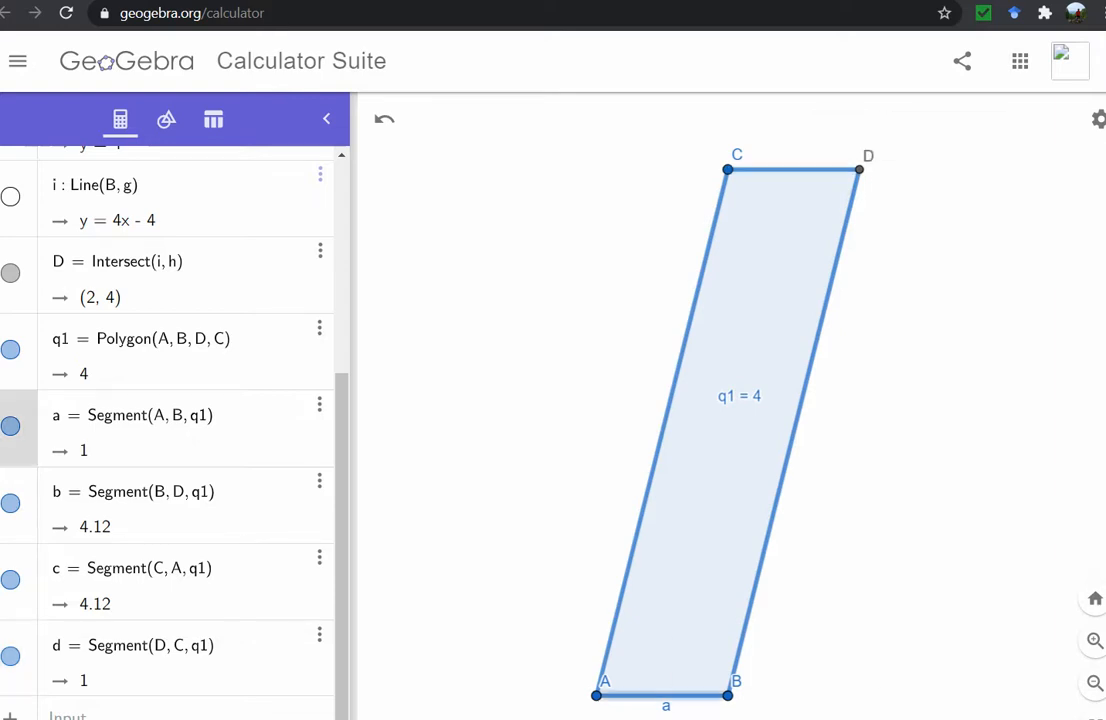
{"action": "left_click", "coordinate": [781, 662]}
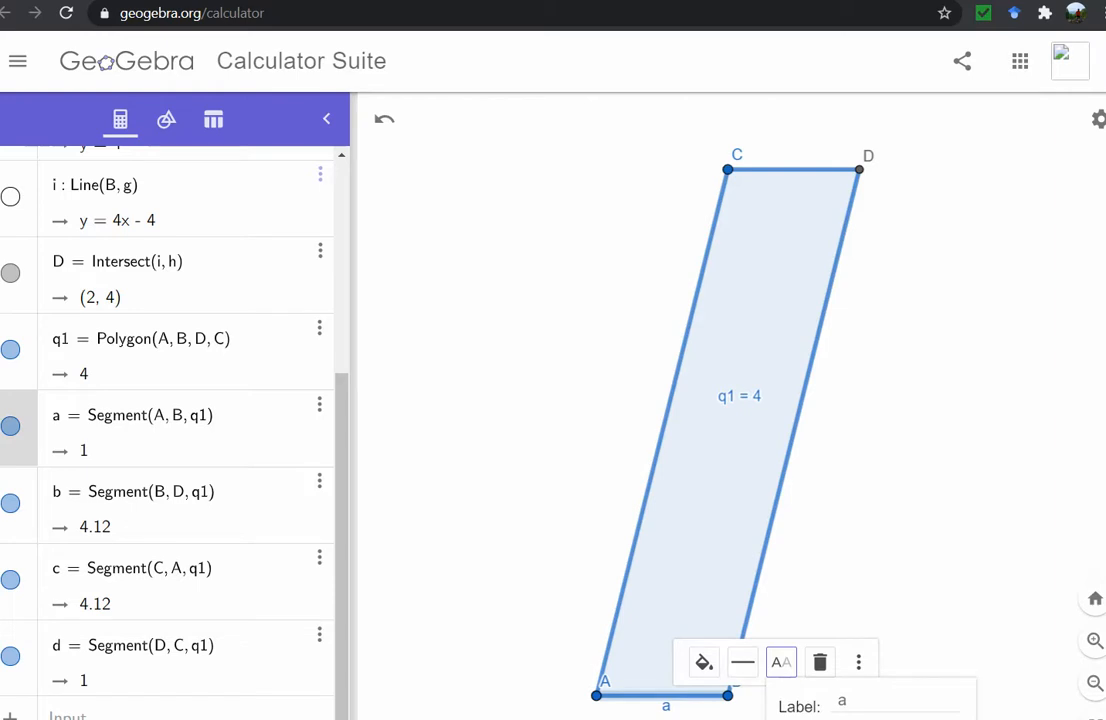
{"action": "left_click", "coordinate": [819, 719]}
{"action": "left_click", "coordinate": [940, 540]}
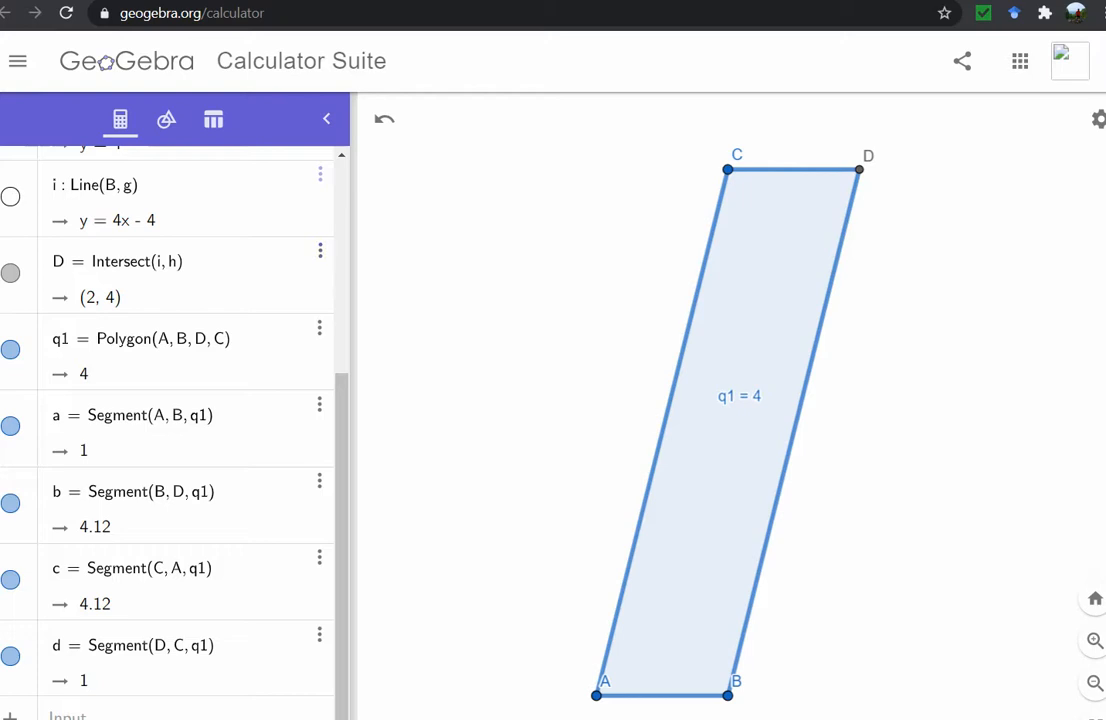
Colour point D blue like the other vertices and set its point size to 5.
{"action": "left_click", "coordinate": [859, 170]}
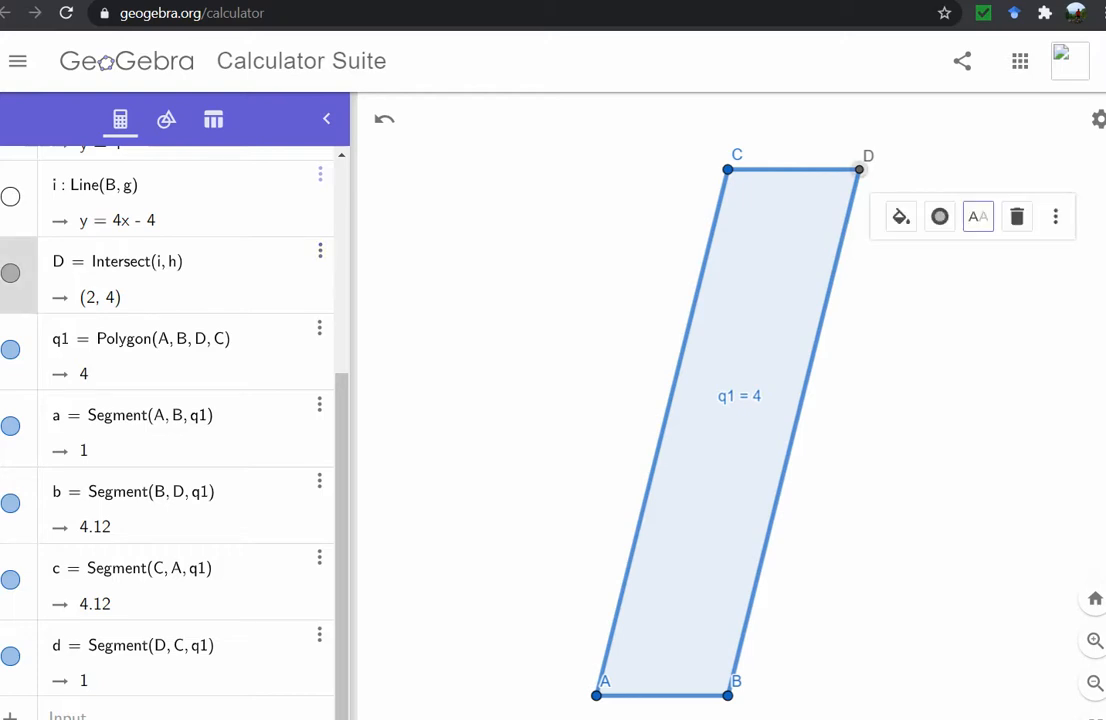
{"action": "left_click", "coordinate": [900, 217]}
{"action": "left_click", "coordinate": [943, 254]}
{"action": "left_click", "coordinate": [940, 217]}
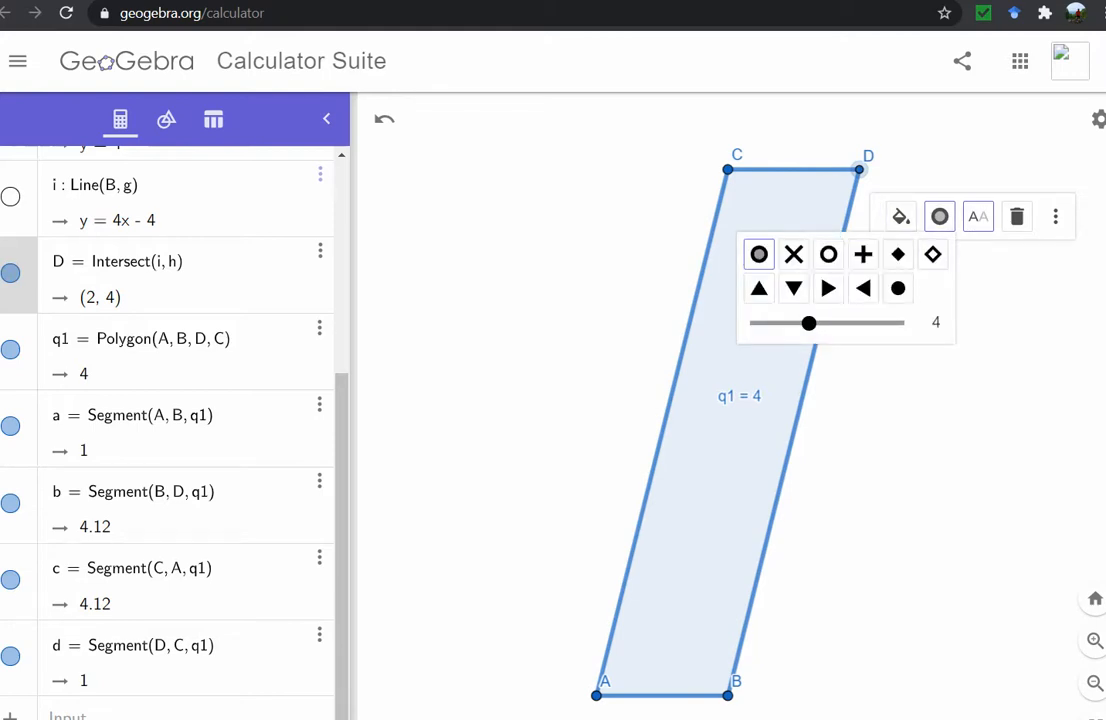
{"action": "left_click_drag", "start_coordinate": [809, 322], "coordinate": [826, 322]}
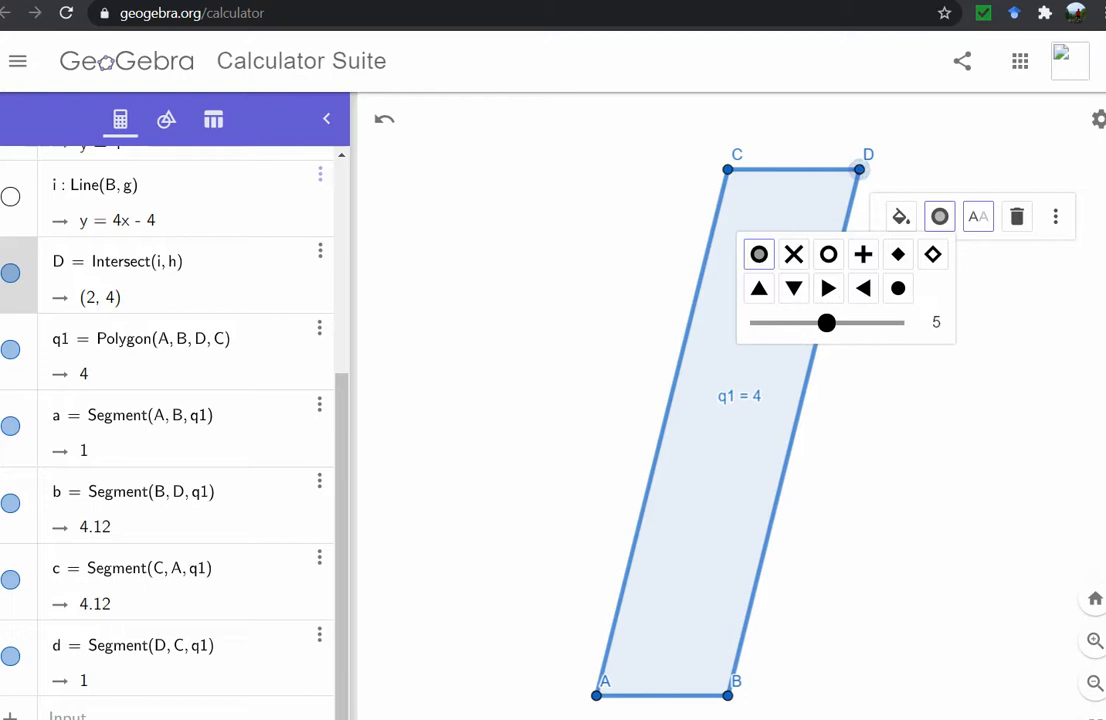
{"action": "left_click", "coordinate": [642, 262]}
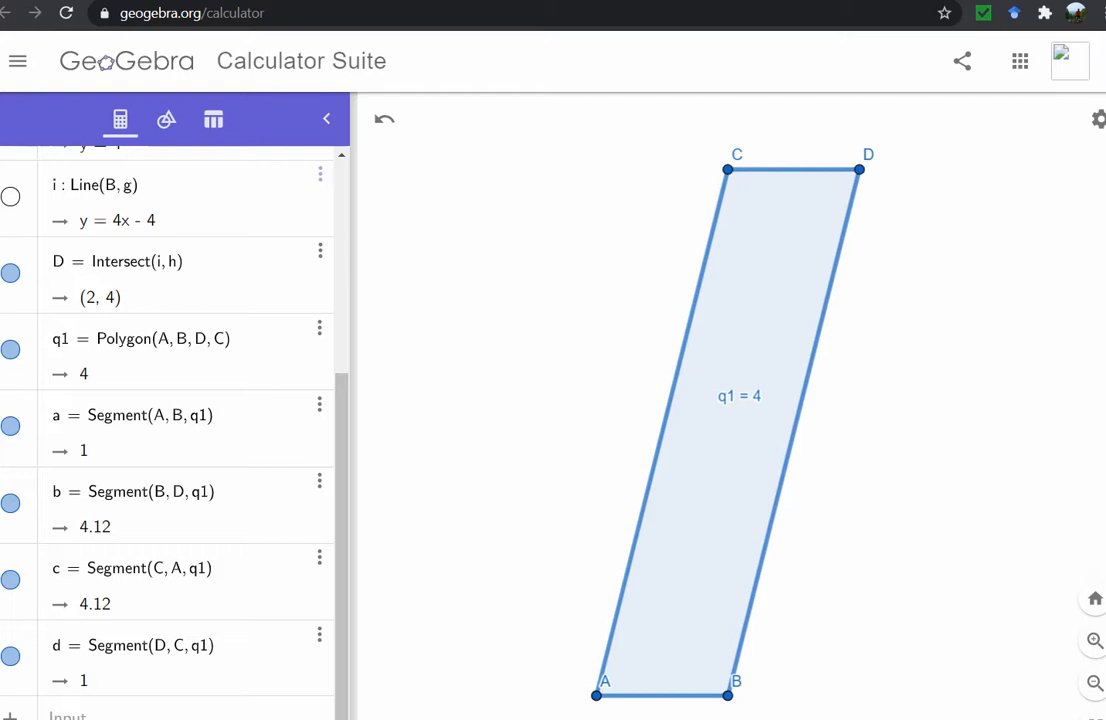
Set point D's size to 9 and change its colour to red.
{"action": "left_click", "coordinate": [859, 170]}
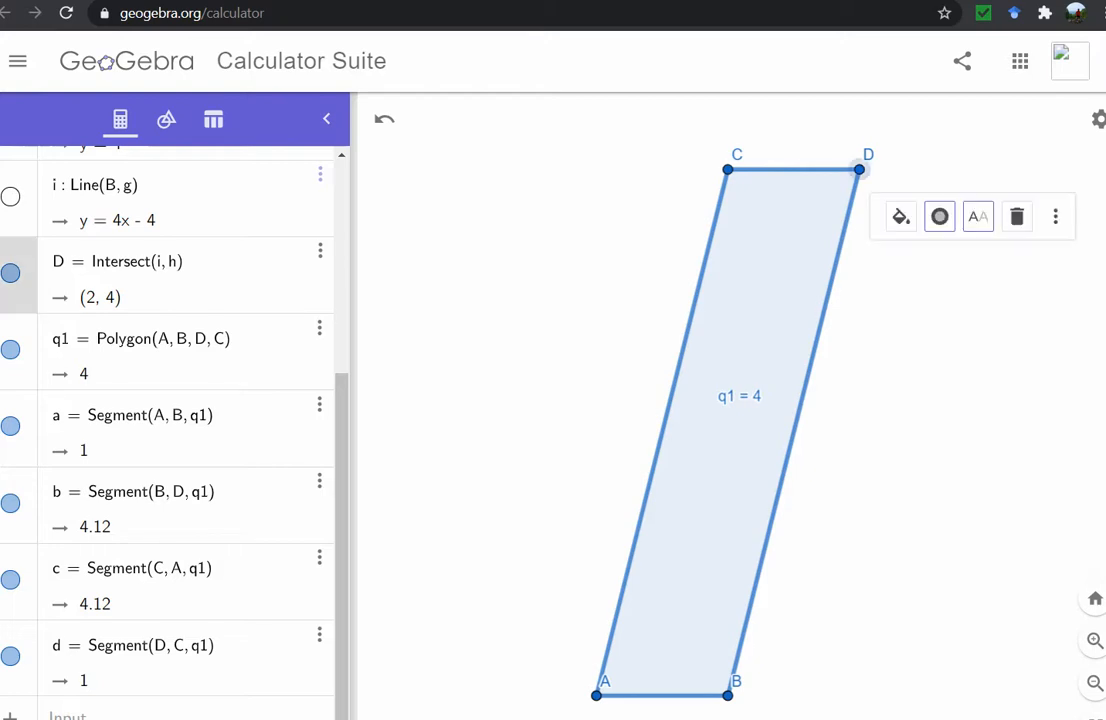
{"action": "left_click", "coordinate": [940, 216]}
{"action": "left_click_drag", "start_coordinate": [826, 322], "coordinate": [894, 322]}
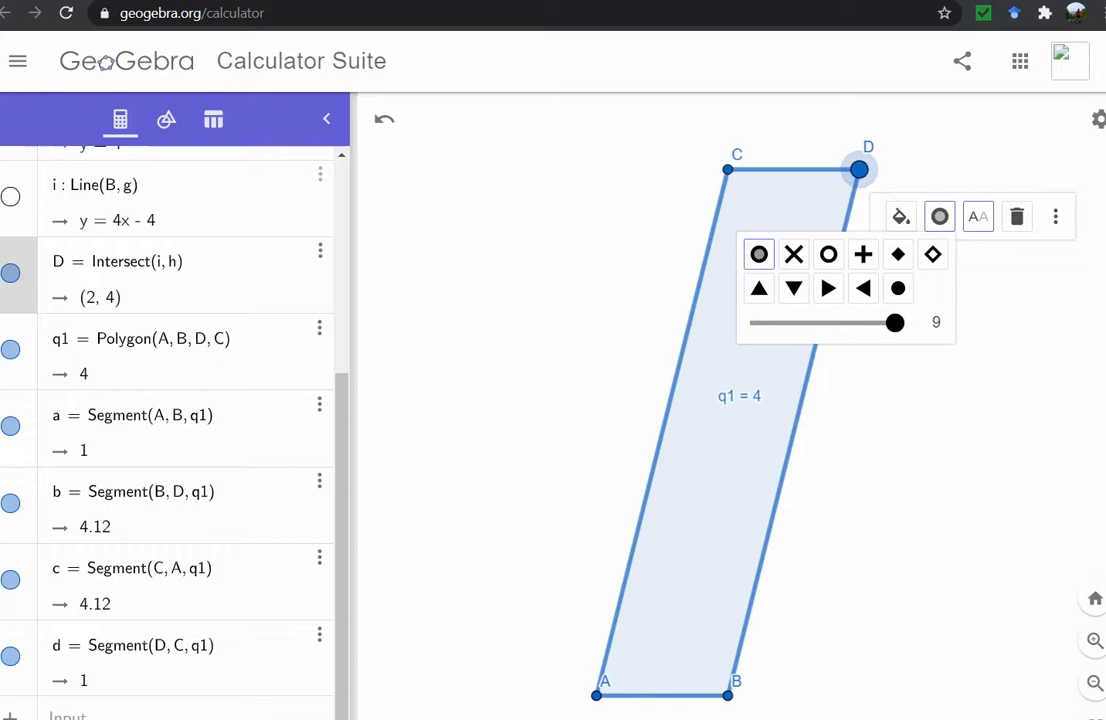
{"action": "left_click", "coordinate": [900, 216]}
{"action": "left_click", "coordinate": [977, 254]}
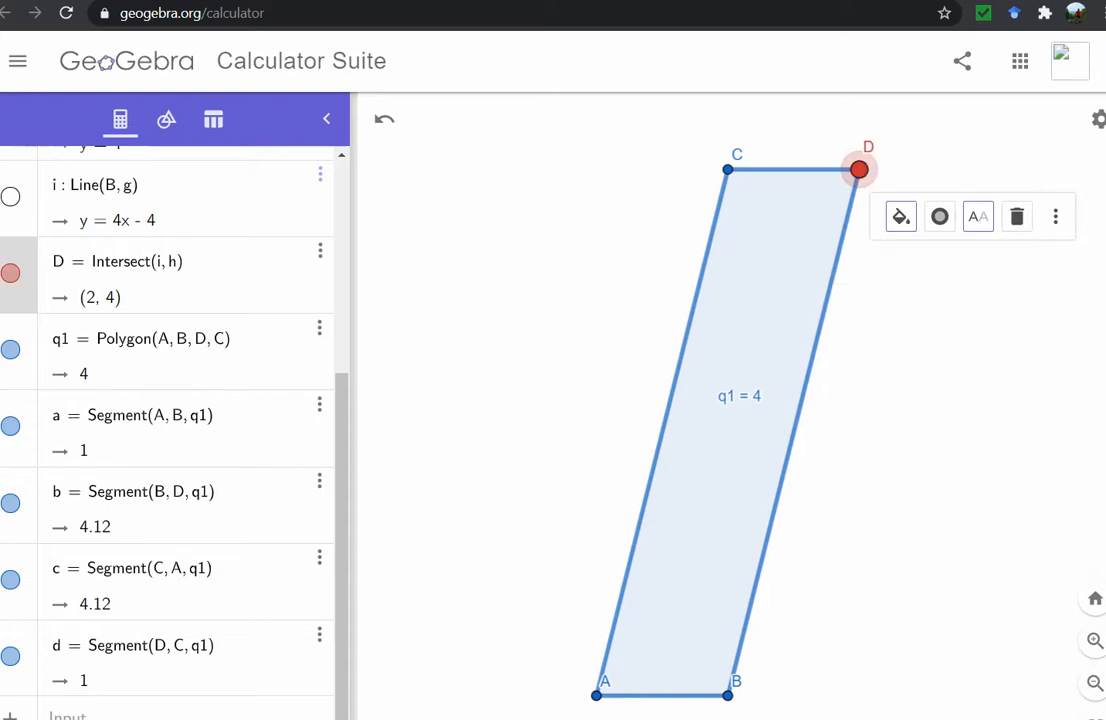
{"action": "key", "text": "Escape"}
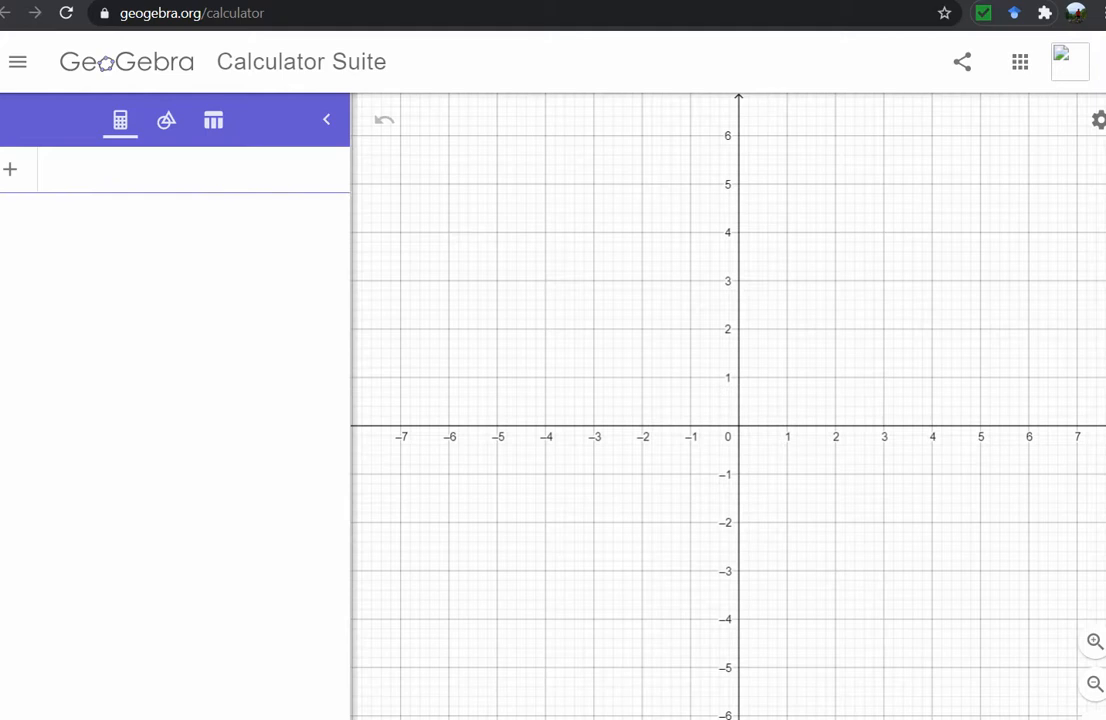
Define point A in the empty construction with the expression A = (0, 0).
{"action": "type", "text": "A = ("}
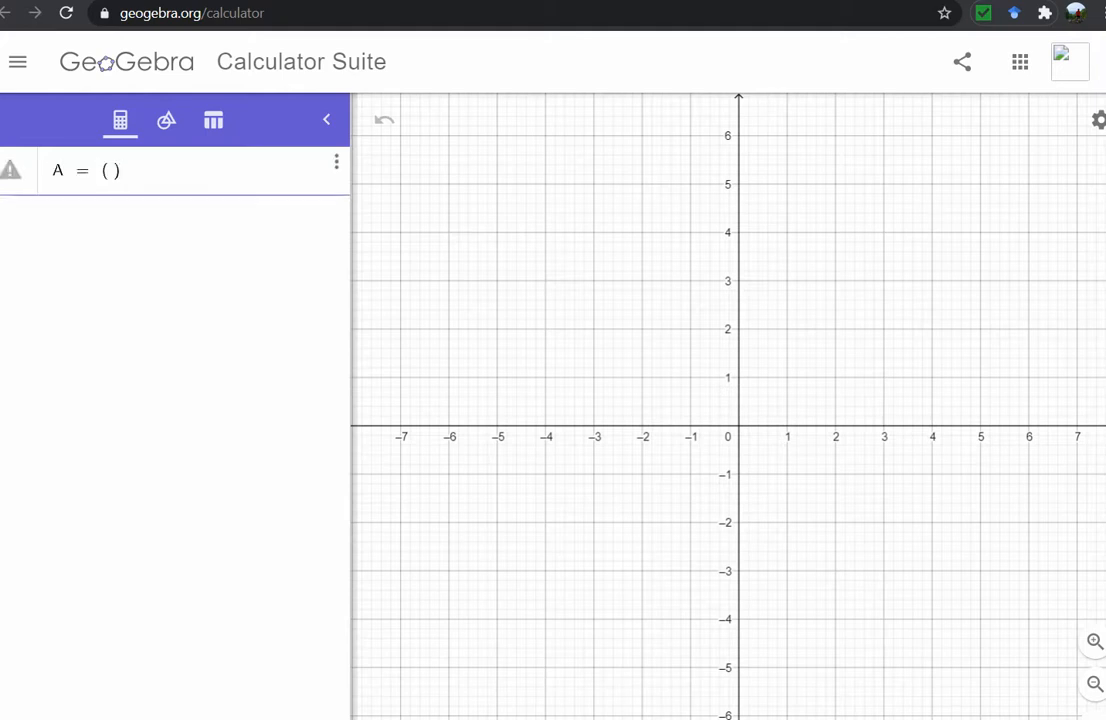
{"action": "type", "text": "0,0"}
{"action": "key", "text": "Return"}
Define point B with the expression B = (1, 0).
{"action": "type", "text": "B"}
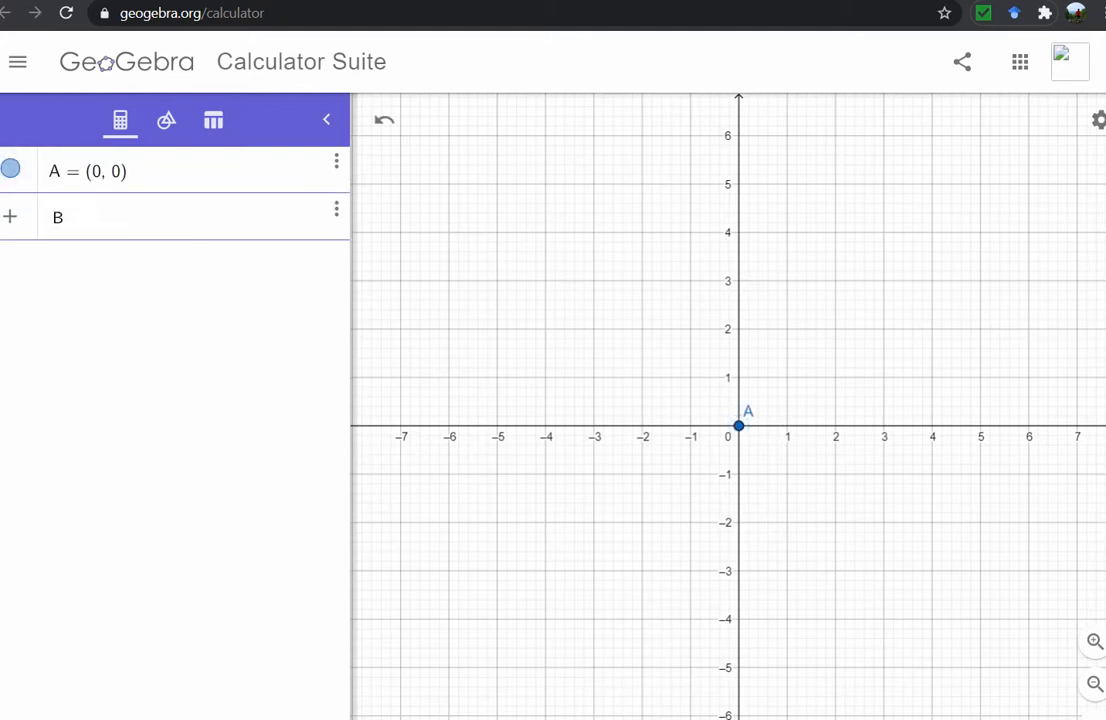
{"action": "type", "text": " = (1,0"}
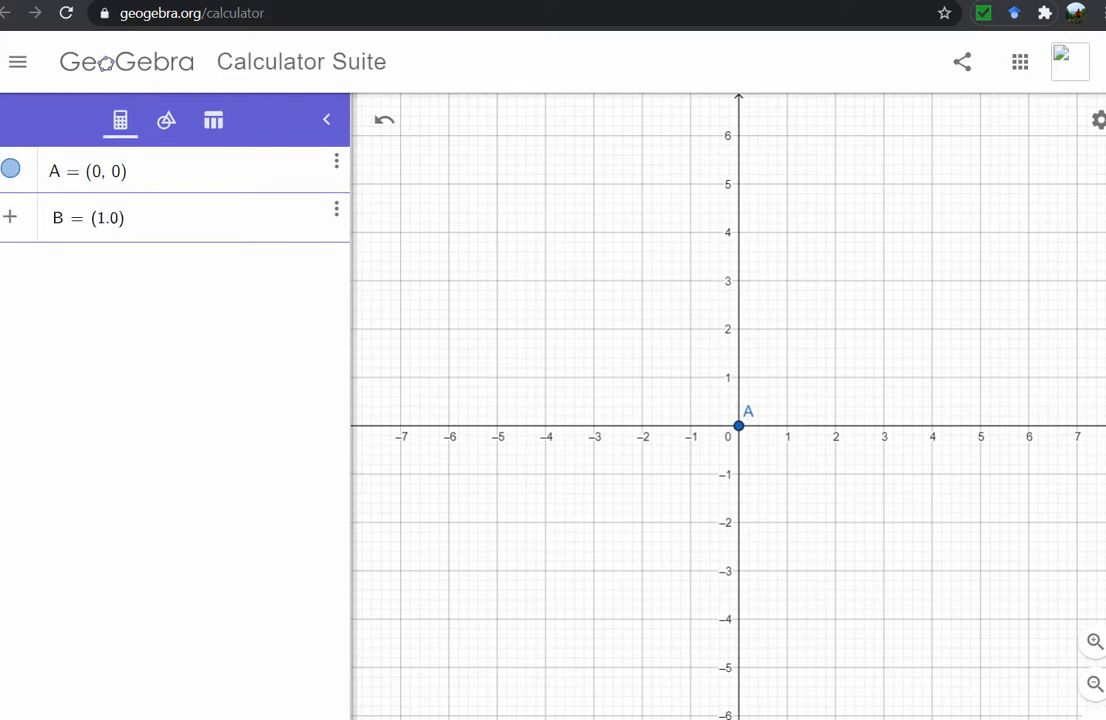
{"action": "key", "text": "BackSpace"}
{"action": "type", "text": "0"}
{"action": "key", "text": "Return"}
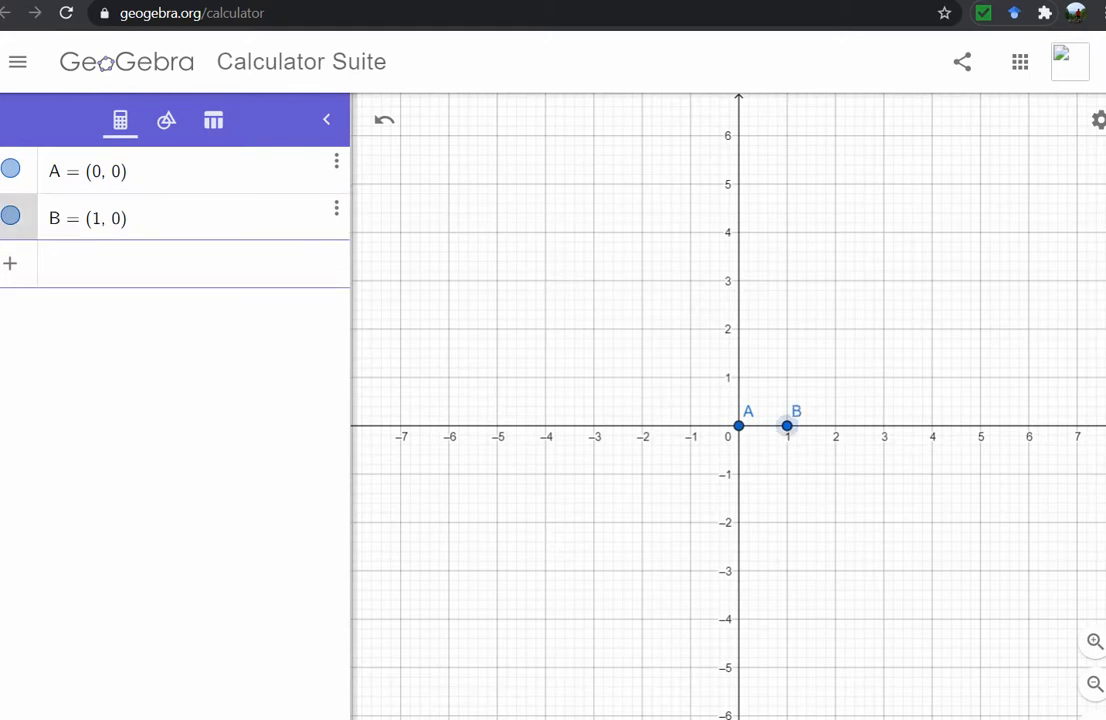
Create the segment between points A and B with the command Segment(A, B).
{"action": "type", "text": "Seg"}
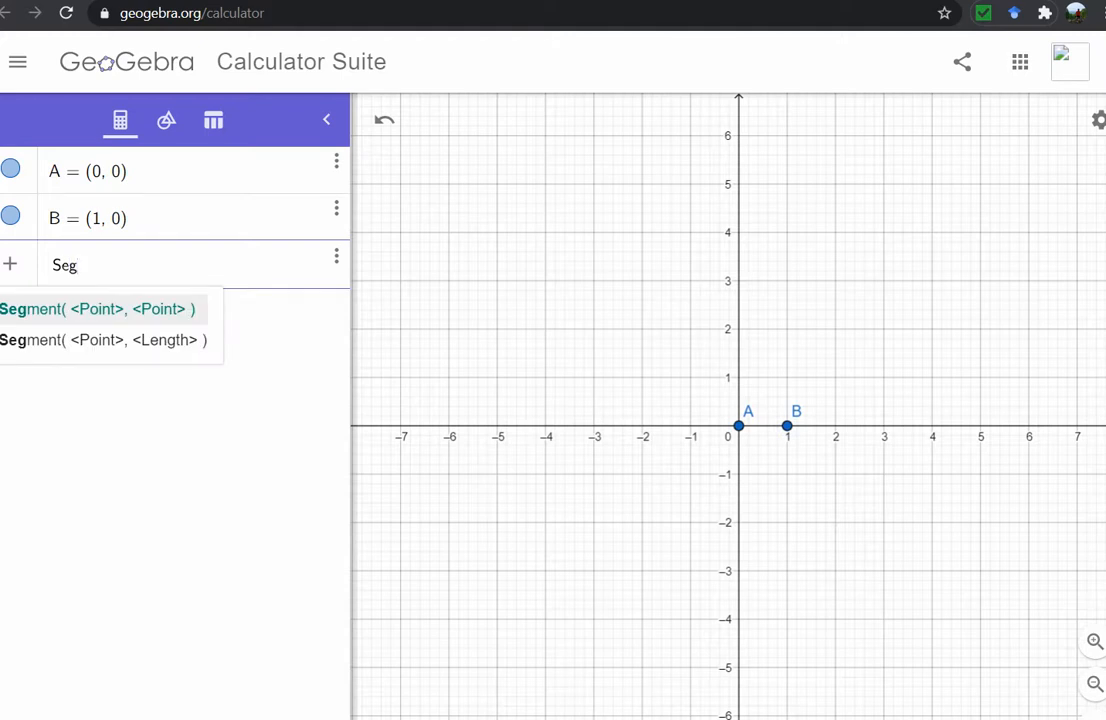
{"action": "type", "text": "men"}
{"action": "type", "text": "t(A, "}
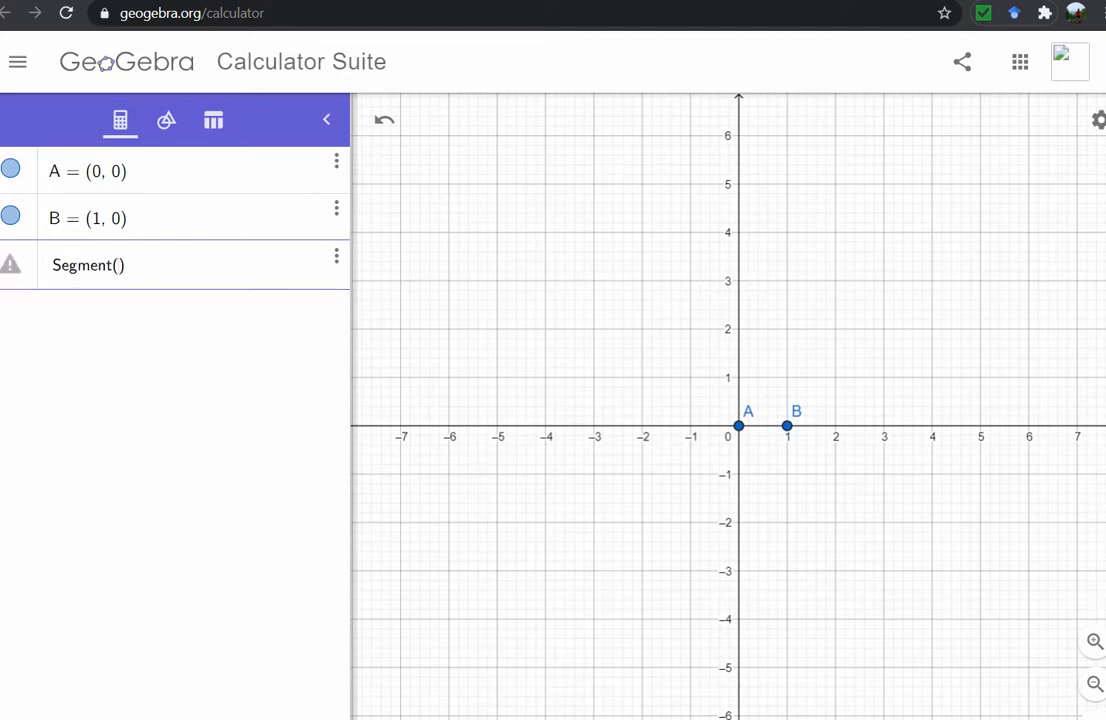
{"action": "type", "text": "B"}
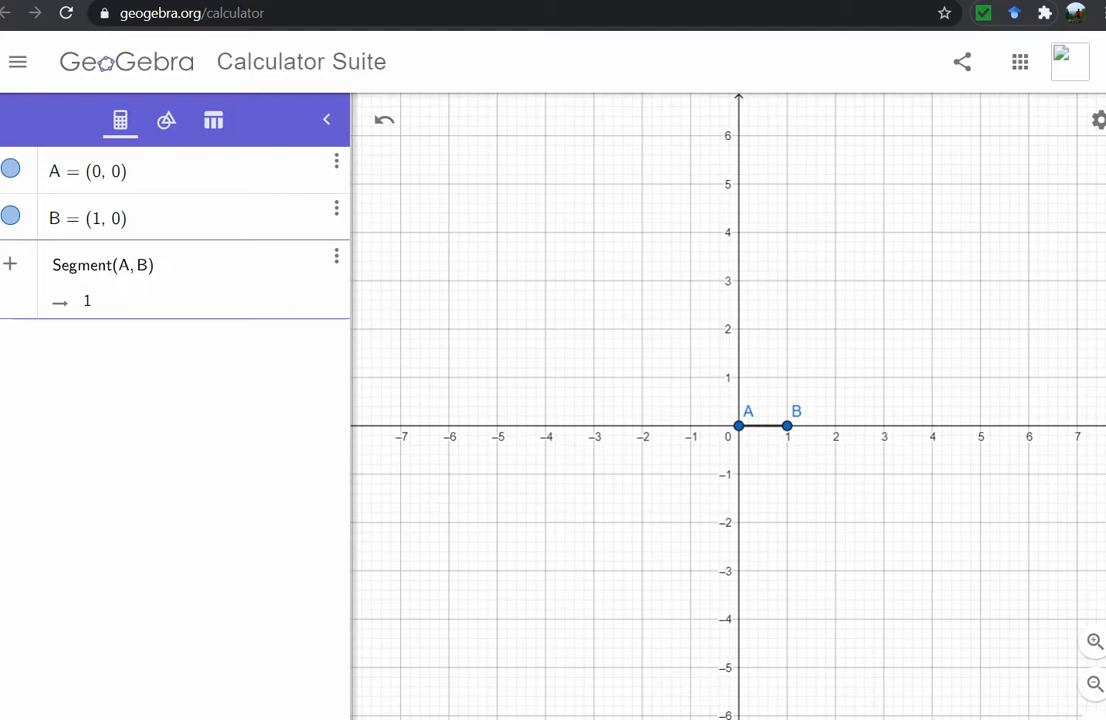
{"action": "key", "text": "Return"}
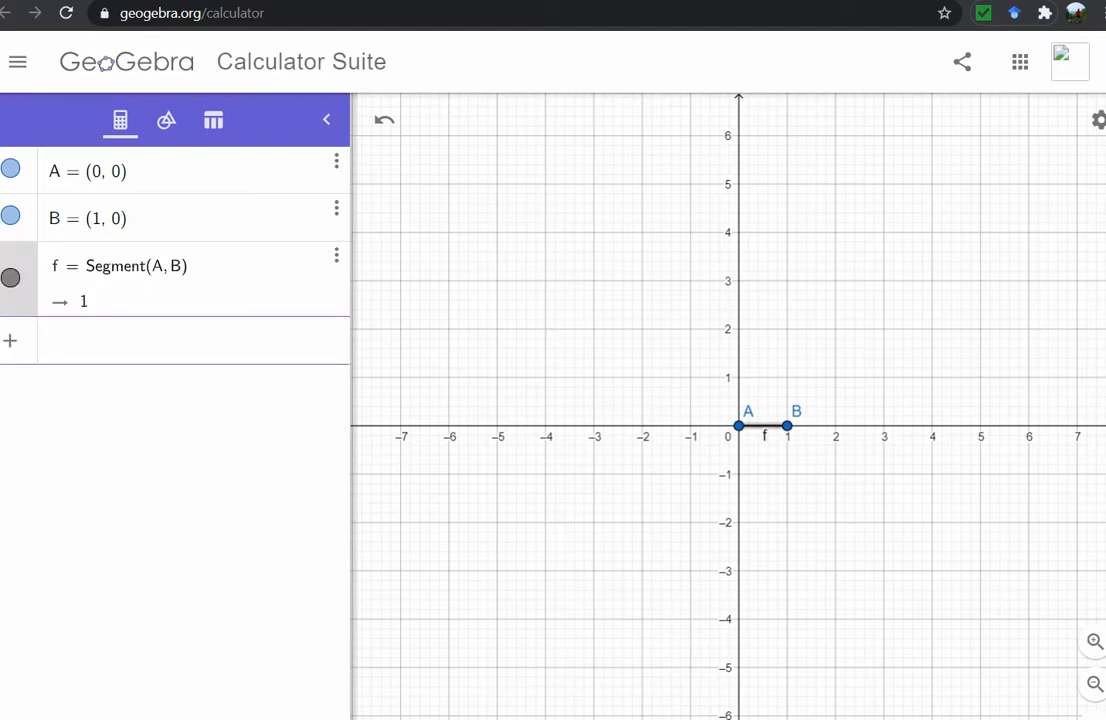
Construct a square on side AB with the command Polygon(A, B, 4).
{"action": "type", "text": "Polygon"}
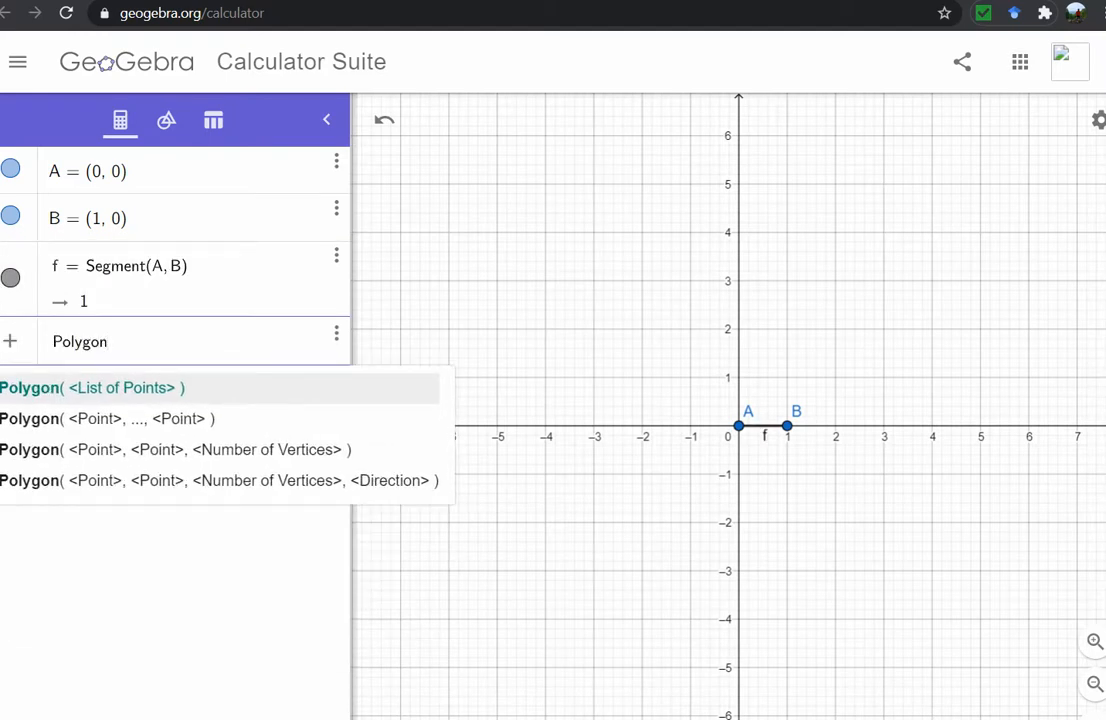
{"action": "type", "text": "(A, B, "}
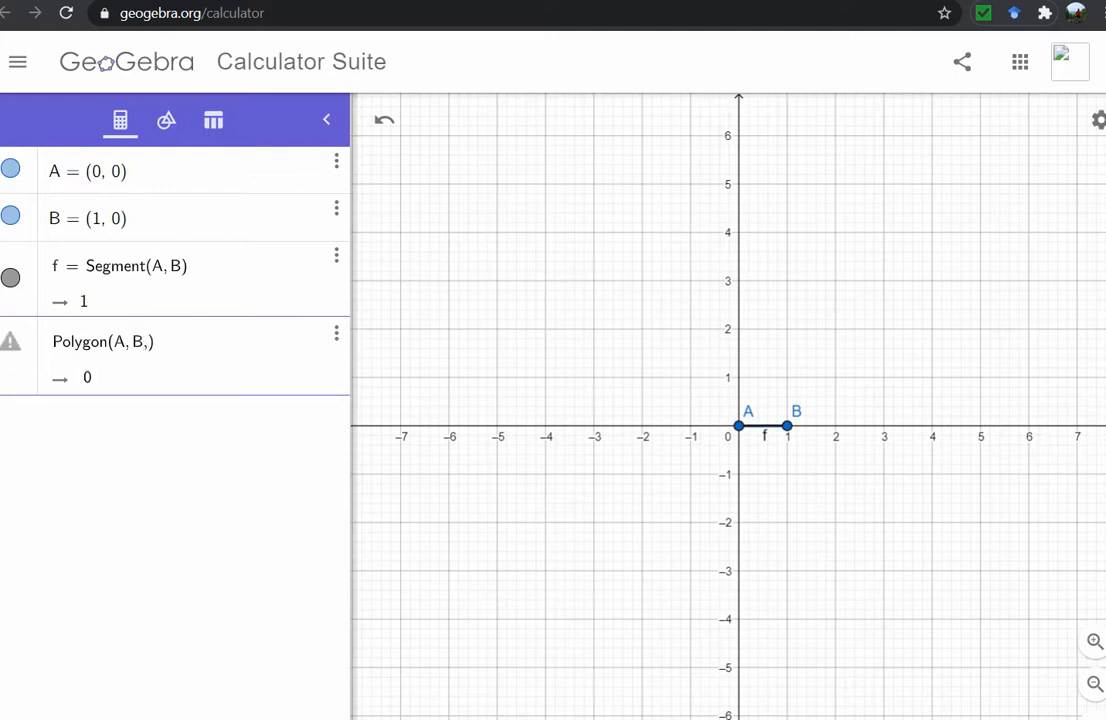
{"action": "type", "text": "4"}
{"action": "key", "text": "Return"}
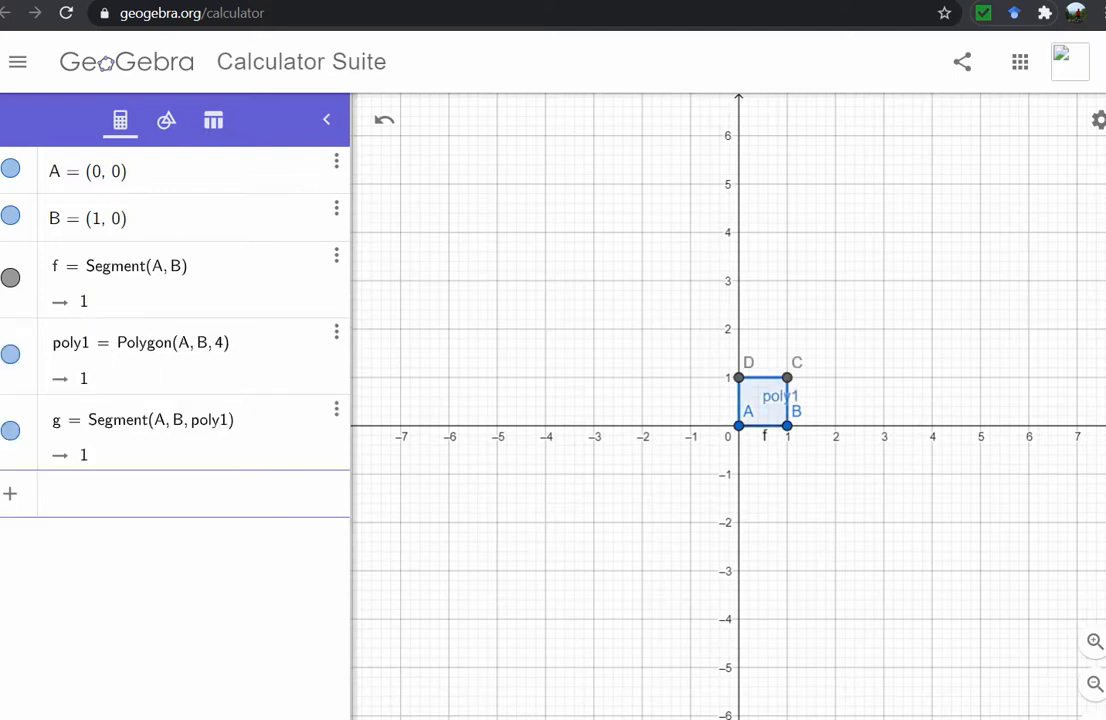
Hide the square polygon and its sides, keeping its vertices and segment AB displayed.
{"action": "scroll", "coordinate": [608, 343], "scroll_direction": "up", "scroll_amount": 7}
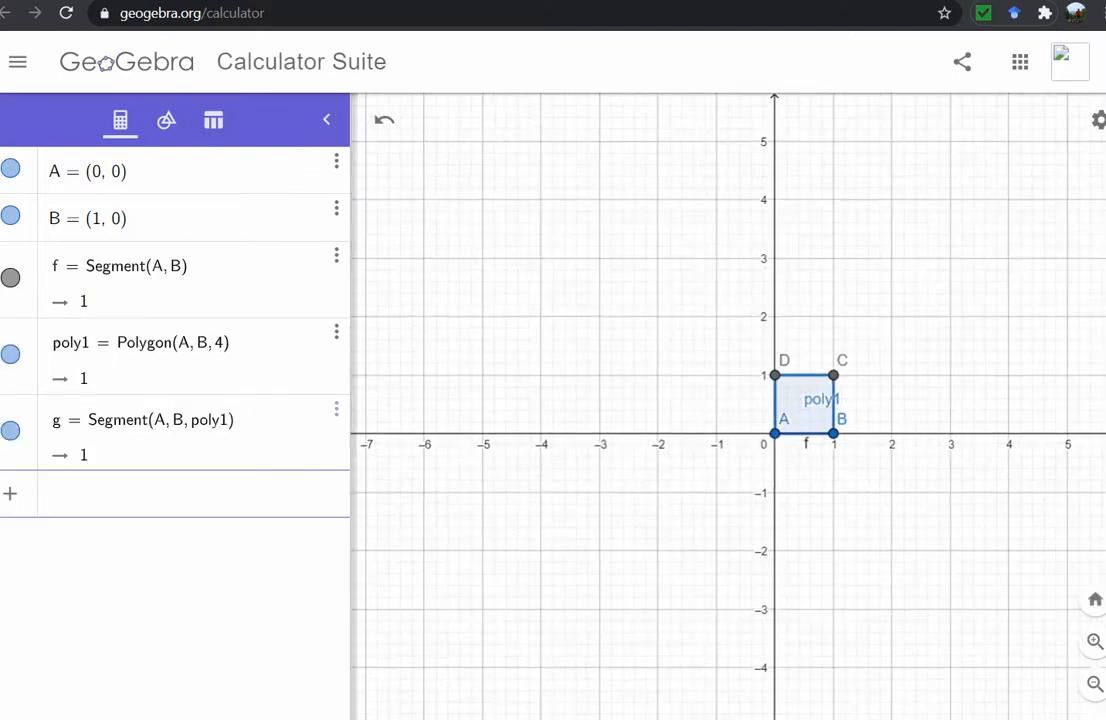
{"action": "left_click_drag", "start_coordinate": [625, 335], "coordinate": [398, 202]}
{"action": "scroll", "coordinate": [505, 328], "scroll_direction": "up", "scroll_amount": 7}
{"action": "left_click_drag", "start_coordinate": [546, 358], "coordinate": [506, 424]}
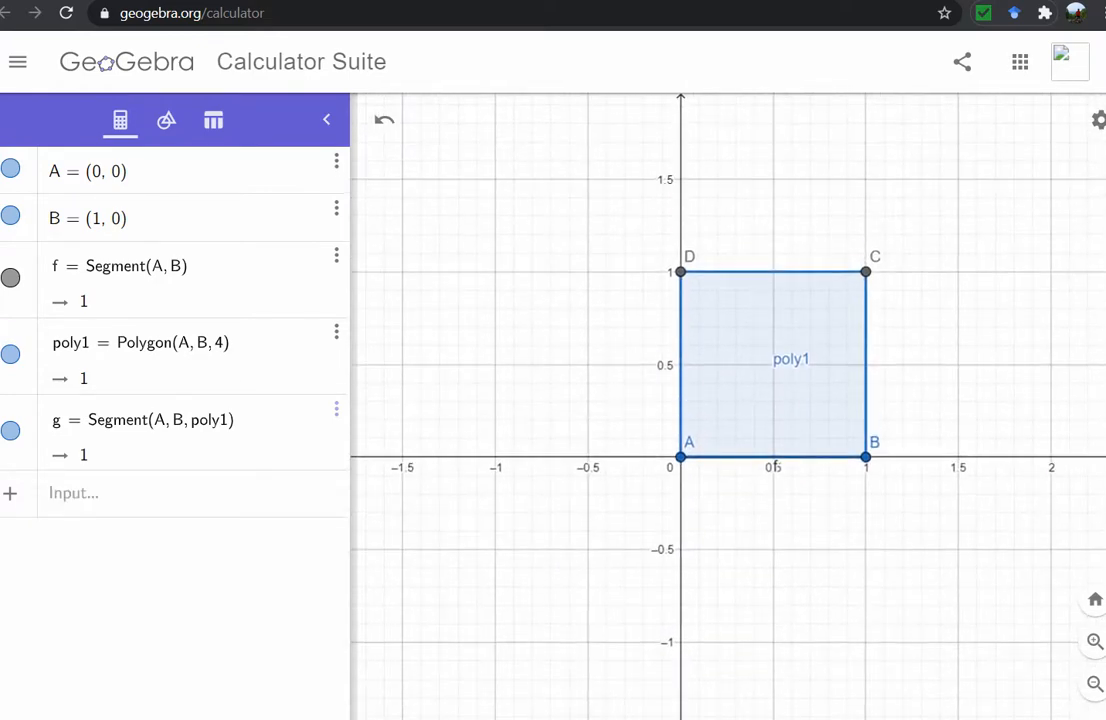
{"action": "left_click", "coordinate": [125, 494]}
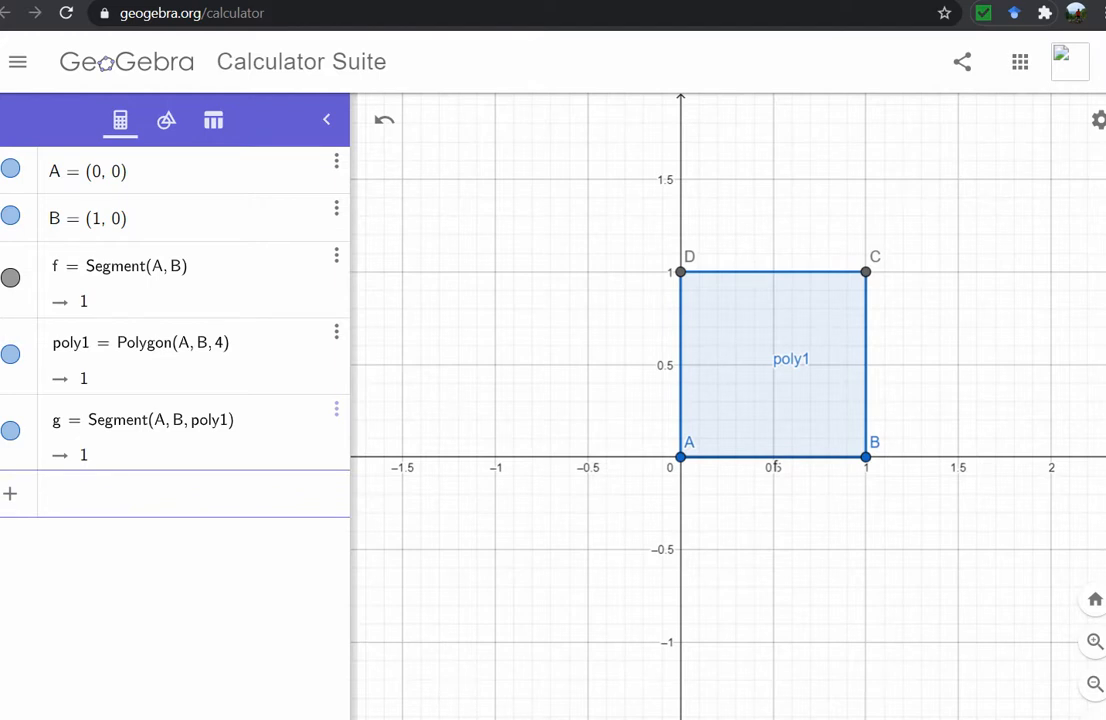
{"action": "left_click_drag", "start_coordinate": [520, 500], "coordinate": [425, 368]}
{"action": "left_click_drag", "start_coordinate": [457, 266], "coordinate": [522, 400]}
{"action": "scroll", "coordinate": [565, 390], "scroll_direction": "up", "scroll_amount": 1}
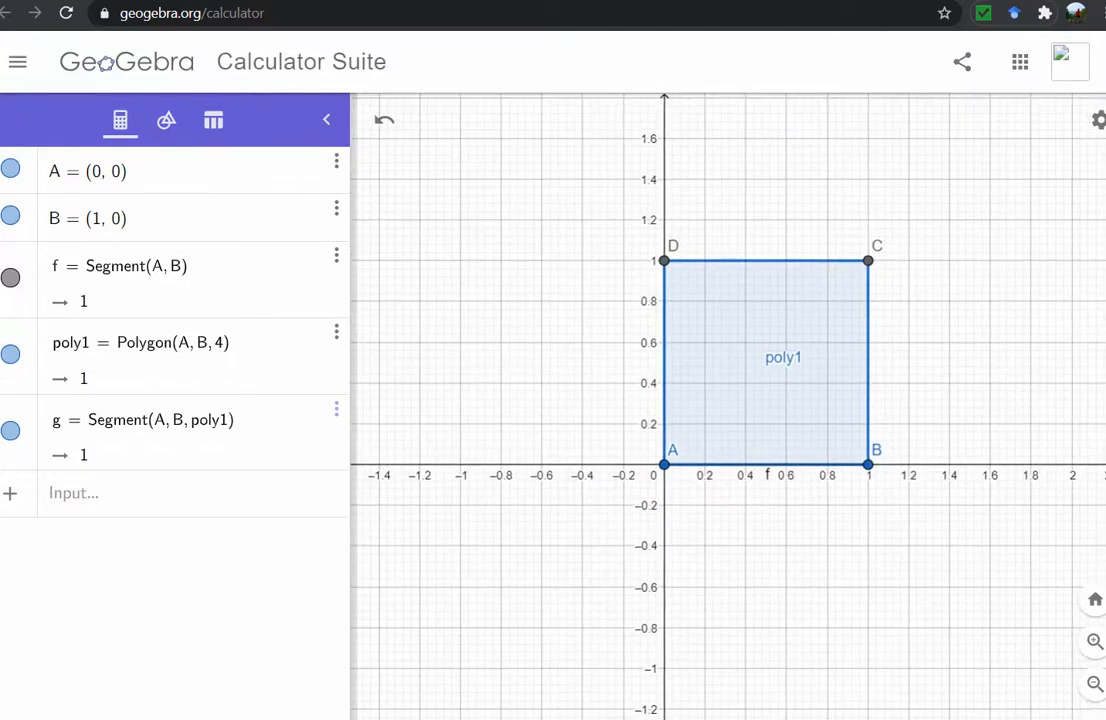
{"action": "left_click", "coordinate": [80, 493]}
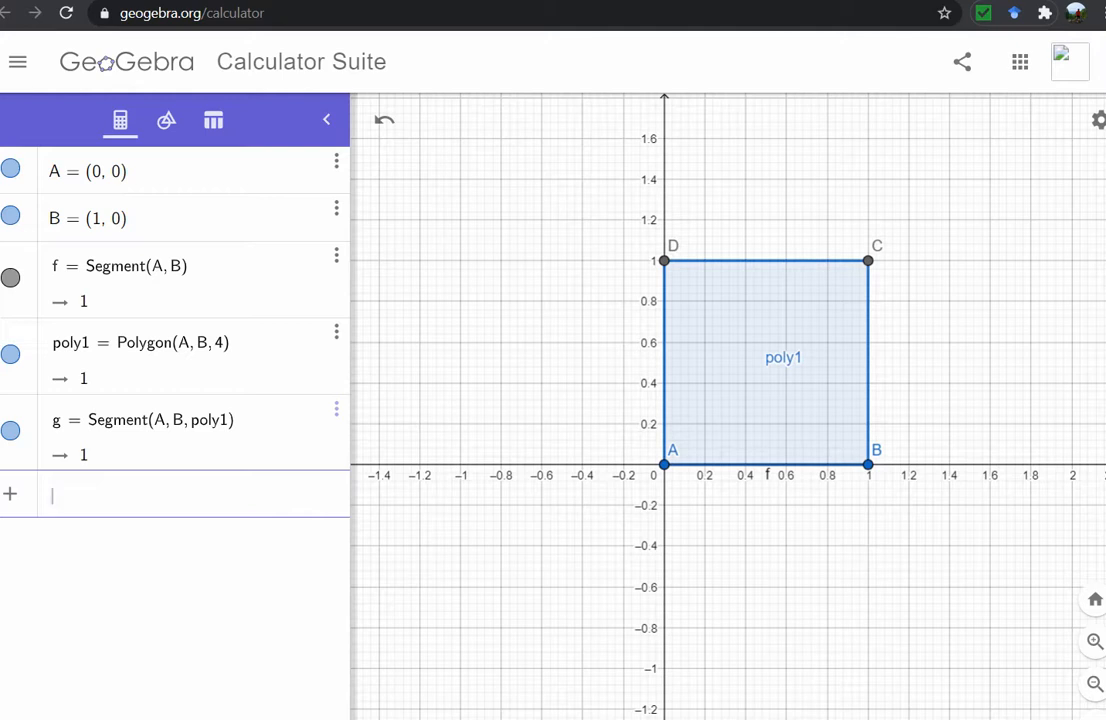
{"action": "left_click", "coordinate": [11, 354]}
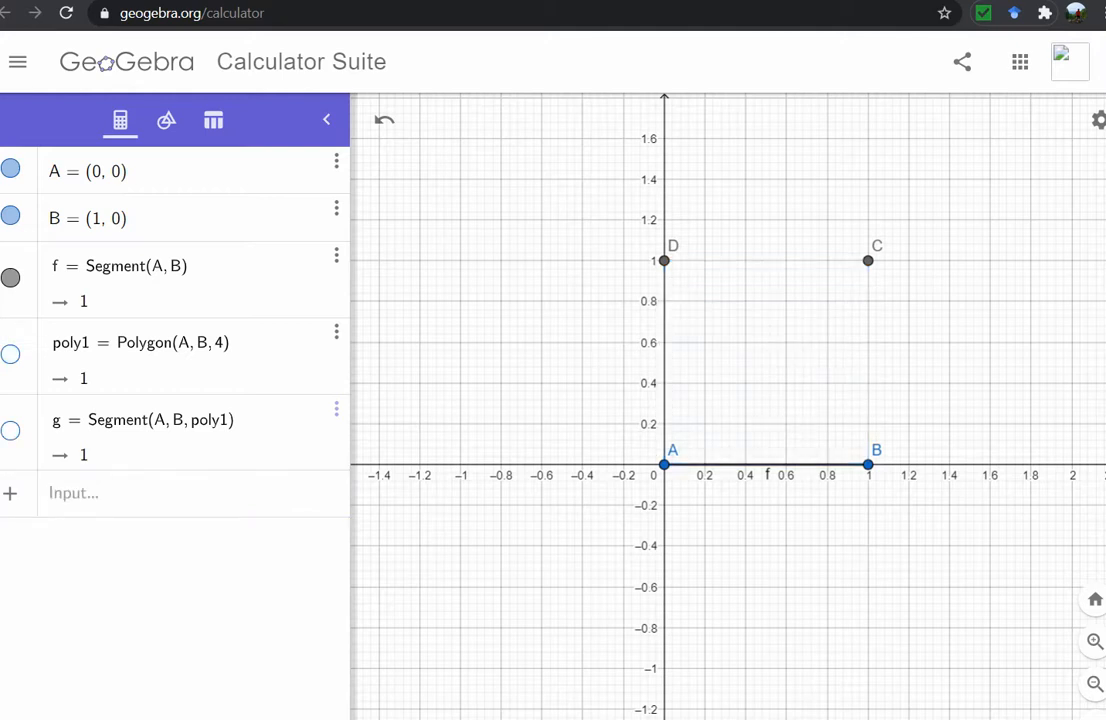
Create the square's side from B to C with the command Segment(B, C).
{"action": "left_click", "coordinate": [130, 493]}
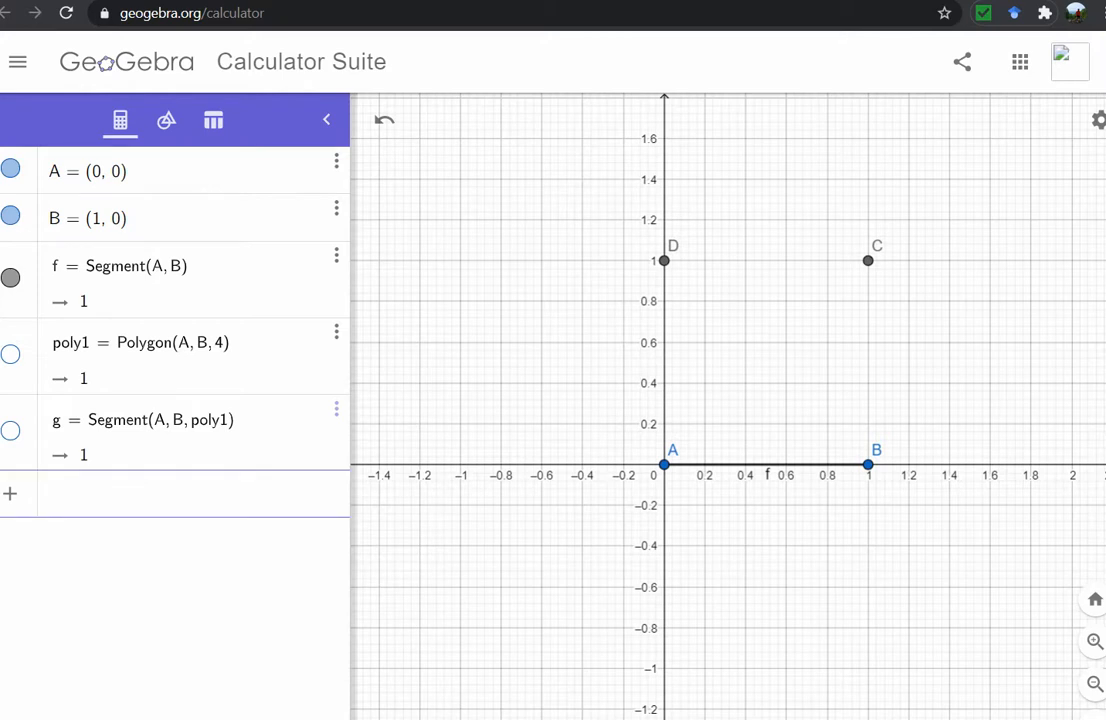
{"action": "type", "text": "Segem"}
{"action": "key", "text": "BackSpace"}
{"action": "key", "text": "BackSpace"}
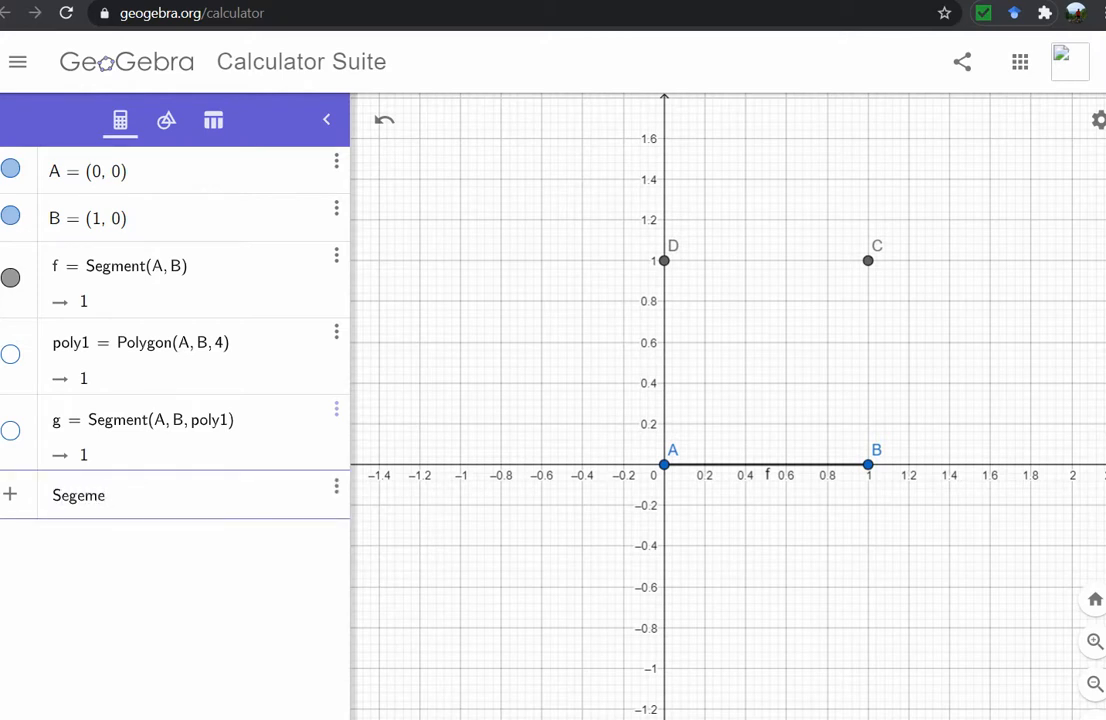
{"action": "type", "text": "mentj("}
{"action": "key", "text": "BackSpace"}
{"action": "key", "text": "BackSpace"}
{"action": "key", "text": "BackSpace"}
{"action": "type", "text": "("}
{"action": "key", "text": "BackSpace"}
{"action": "type", "text": "t("}
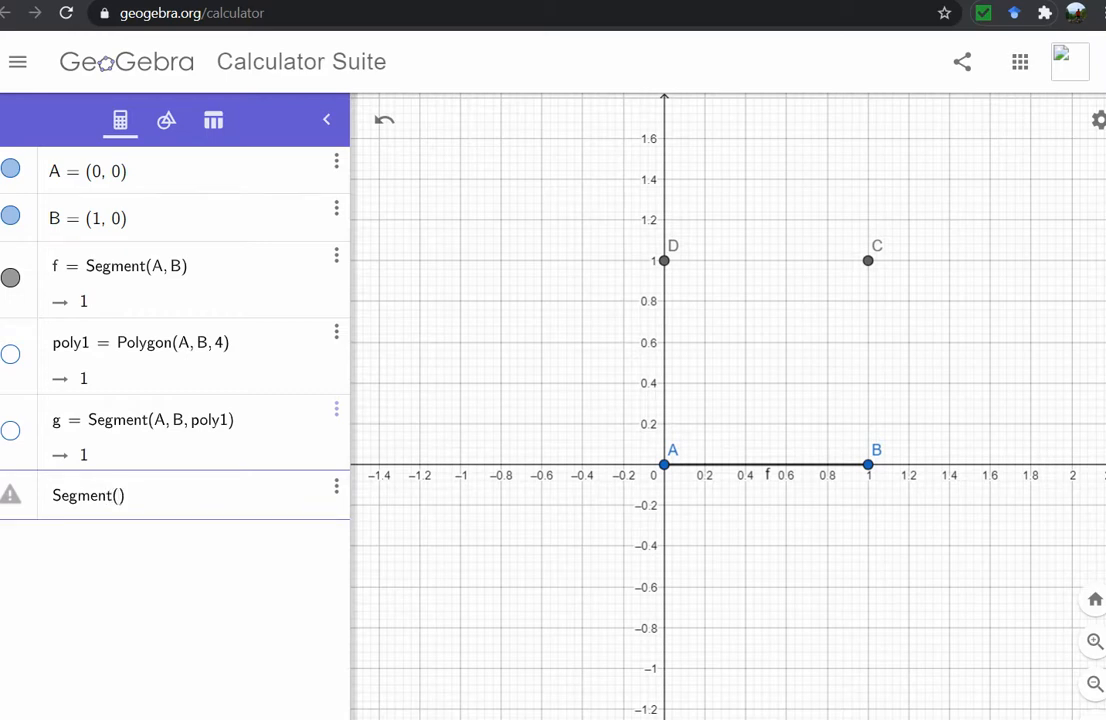
{"action": "type", "text": "B, C"}
{"action": "key", "text": "Return"}
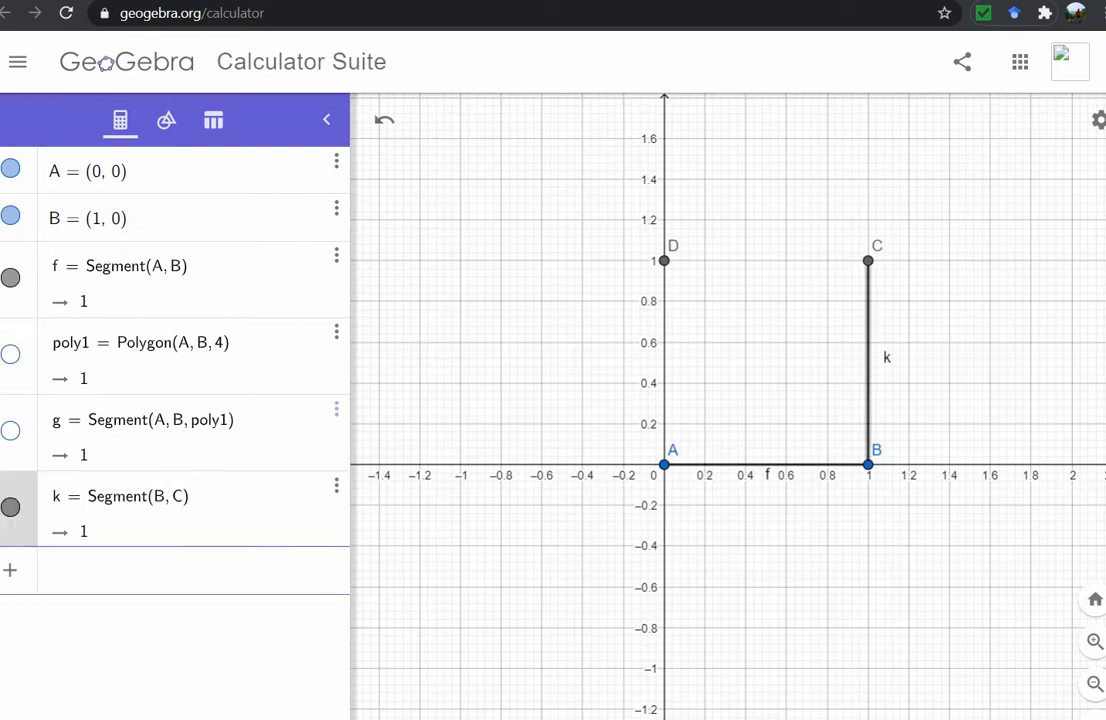
Create the square's side from D to C with the command Segment(D, C).
{"action": "type", "text": "segmen"}
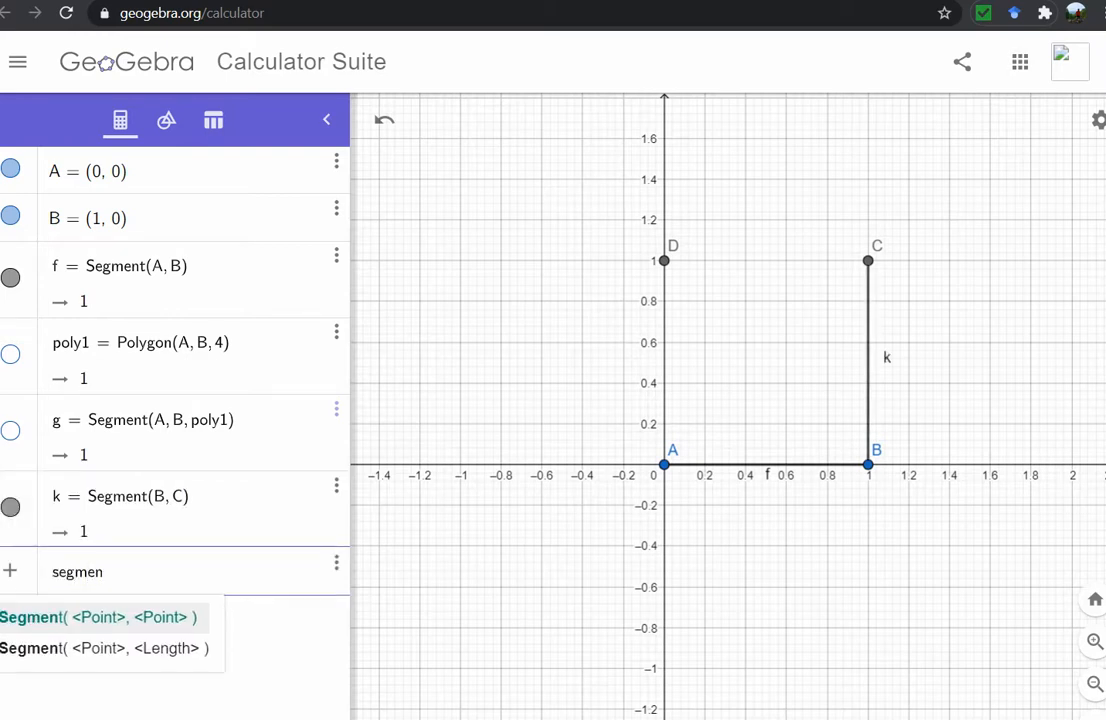
{"action": "type", "text": "t(c,d"}
{"action": "key", "text": "BackSpace"}
{"action": "key", "text": "BackSpace"}
{"action": "key", "text": "BackSpace"}
{"action": "type", "text": "D, "}
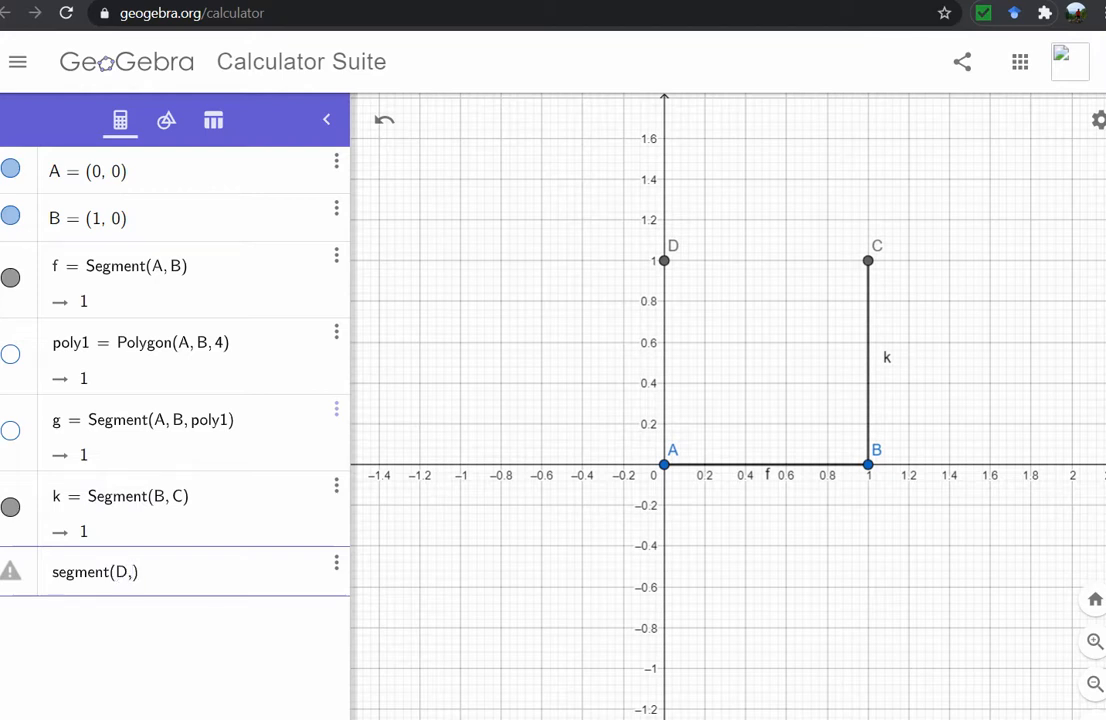
{"action": "type", "text": "C"}
{"action": "key", "text": "Return"}
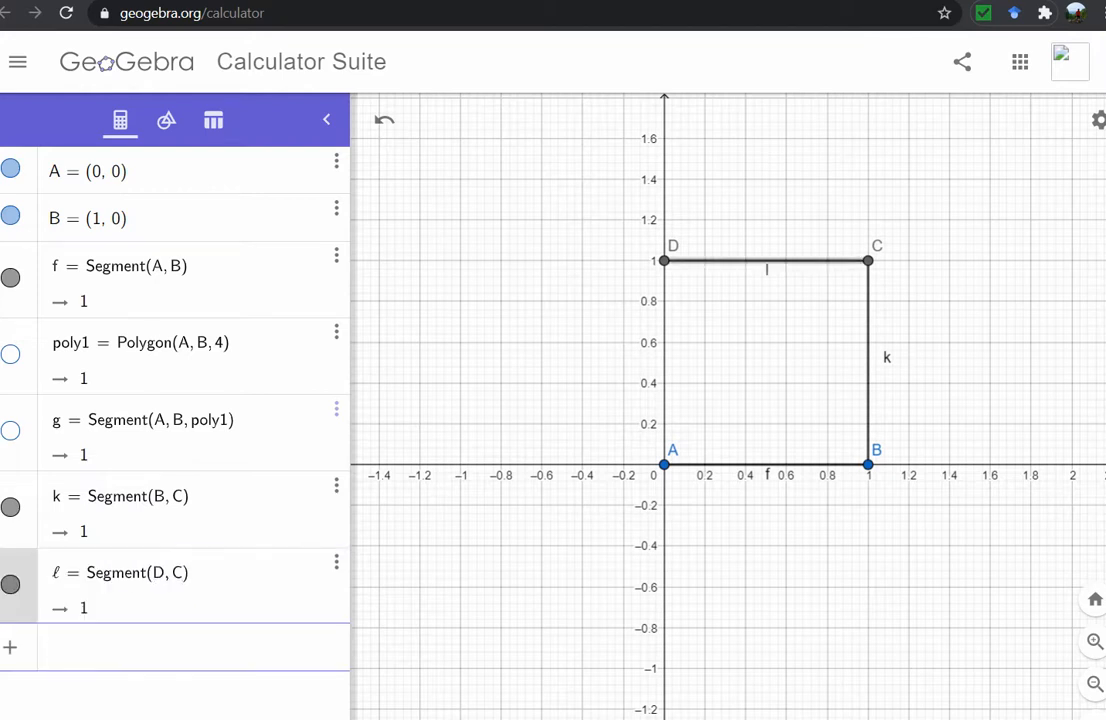
Create the square's remaining side from A to D with the command Segment(A, D).
{"action": "type", "text": "segment("}
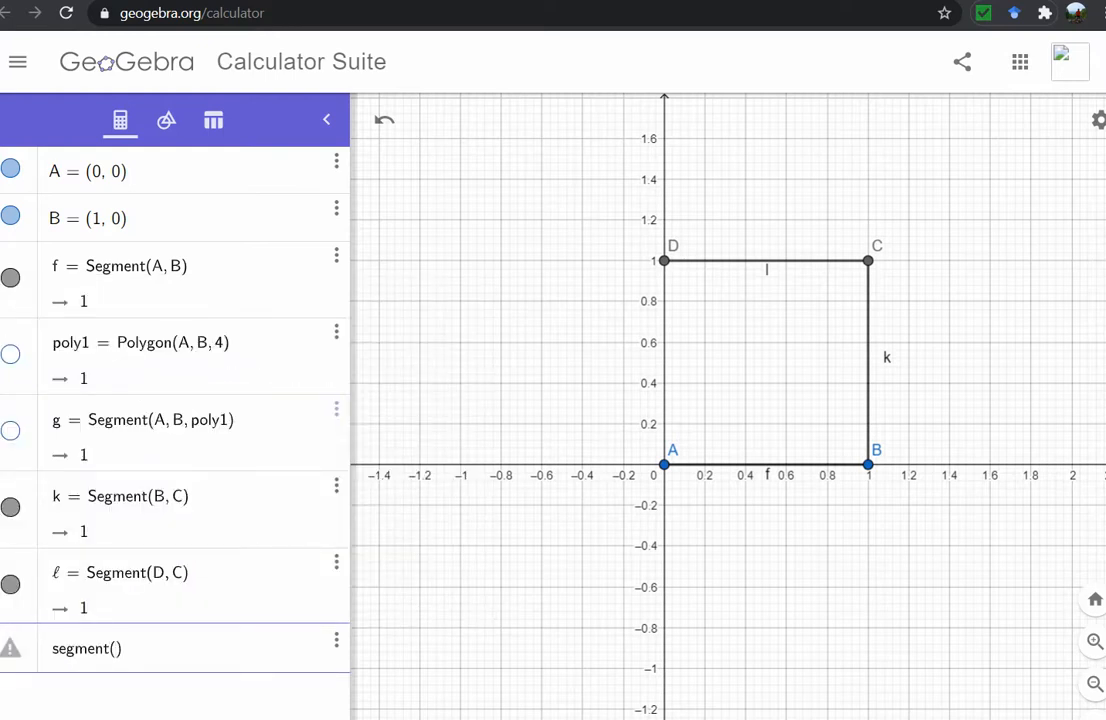
{"action": "type", "text": "A, D"}
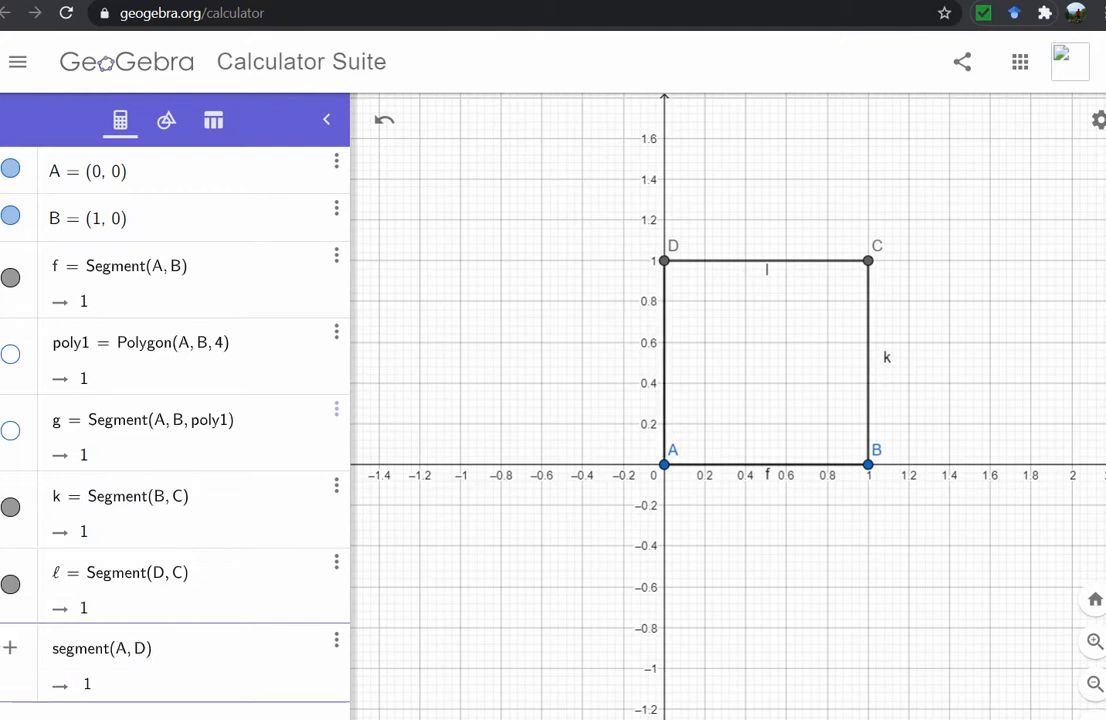
{"action": "key", "text": "Return"}
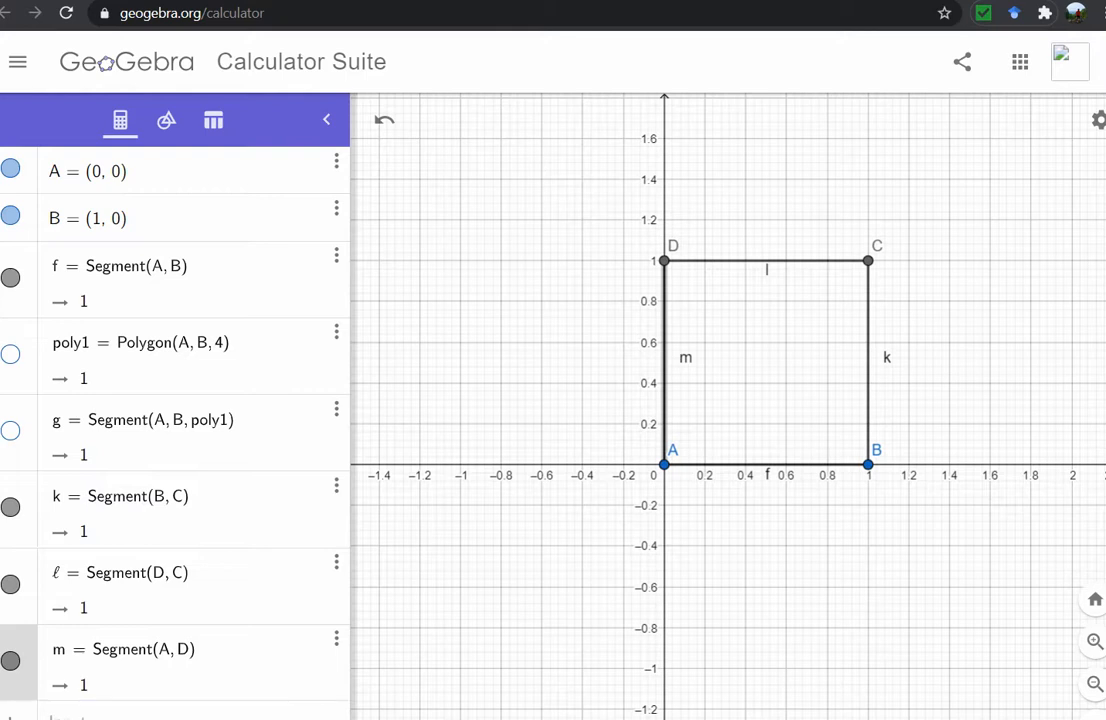
{"action": "left_click_drag", "start_coordinate": [665, 261], "coordinate": [866, 461]}
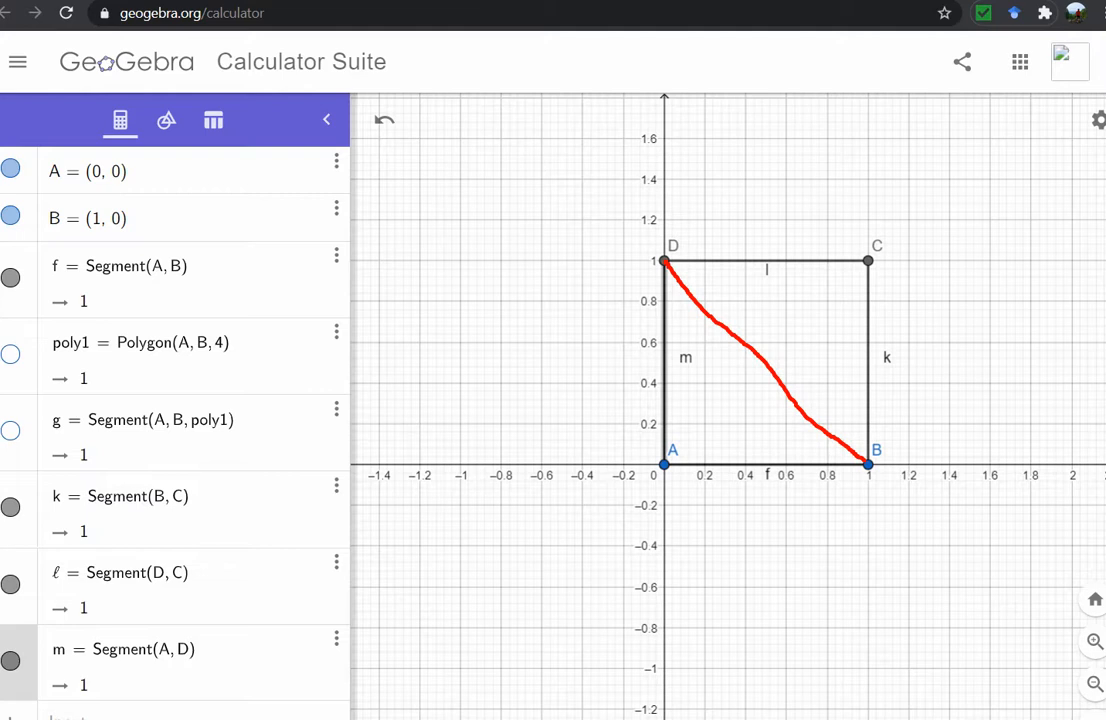
{"action": "left_click", "coordinate": [681, 449]}
{"action": "left_click", "coordinate": [700, 432]}
{"action": "left_click", "coordinate": [714, 419]}
{"action": "left_click", "coordinate": [732, 400]}
{"action": "left_click", "coordinate": [750, 381]}
{"action": "left_click", "coordinate": [778, 360]}
{"action": "left_click", "coordinate": [818, 326]}
{"action": "left_click", "coordinate": [840, 302]}
{"action": "left_click", "coordinate": [857, 280]}
{"action": "mouse_move", "coordinate": [765, 359]}
{"action": "left_mouse_down"}
{"action": "mouse_move", "coordinate": [780, 364]}
{"action": "mouse_move", "coordinate": [763, 361]}
{"action": "mouse_move", "coordinate": [776, 374]}
{"action": "mouse_move", "coordinate": [772, 366]}
{"action": "left_mouse_up"}
{"action": "key", "text": "Escape"}
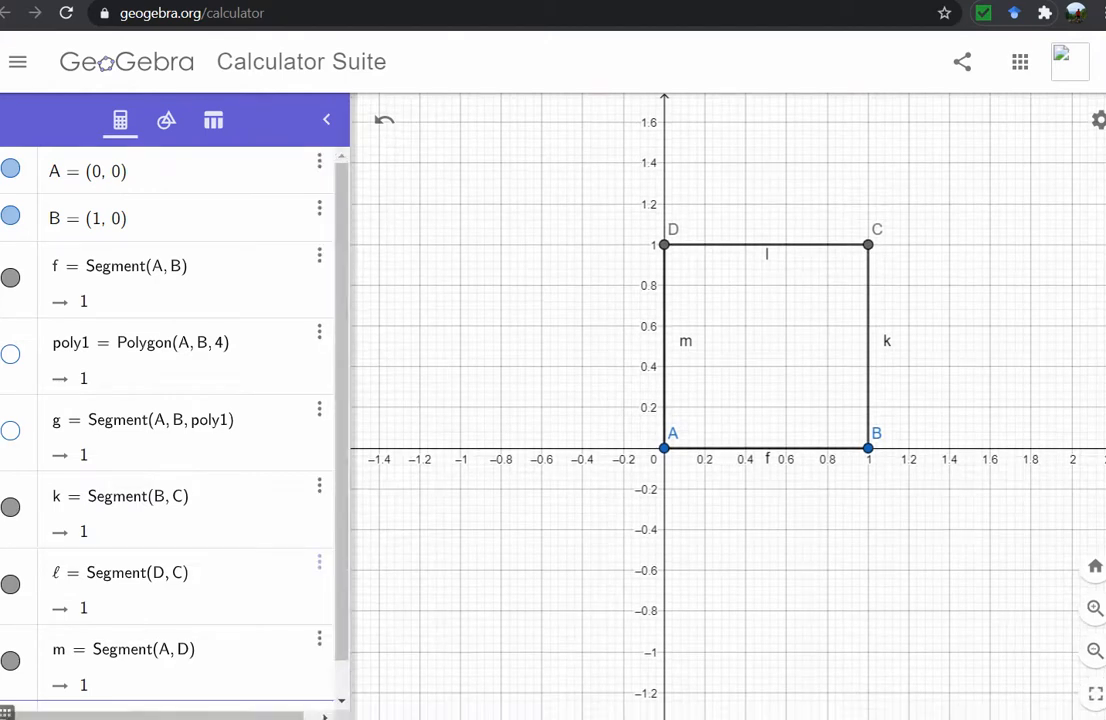
Draw the square's diagonal from B to D with the command Segment(B, D).
{"action": "left_click_drag", "start_coordinate": [342, 562], "coordinate": [342, 604]}
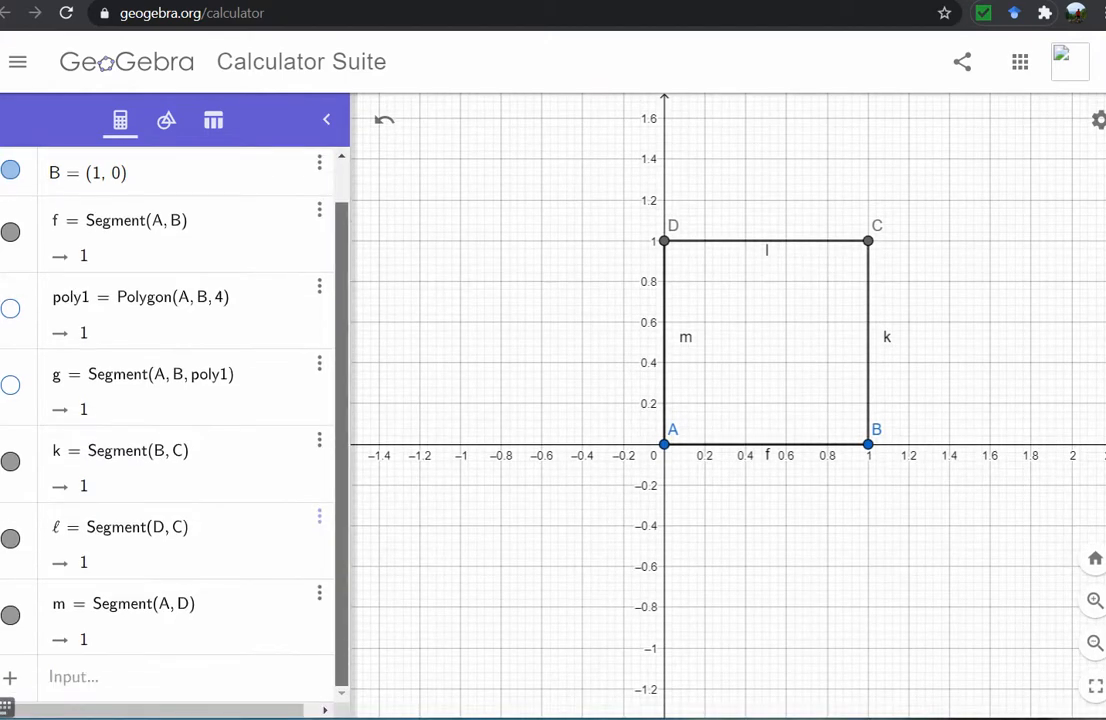
{"action": "left_click", "coordinate": [150, 678]}
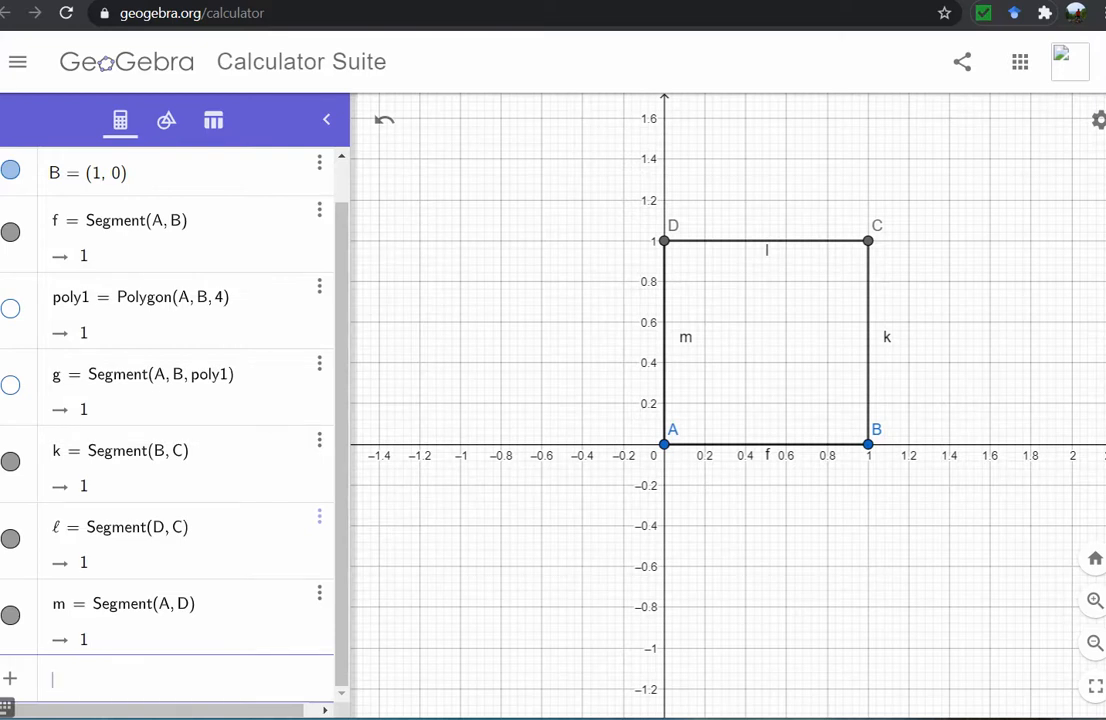
{"action": "type", "text": "seg"}
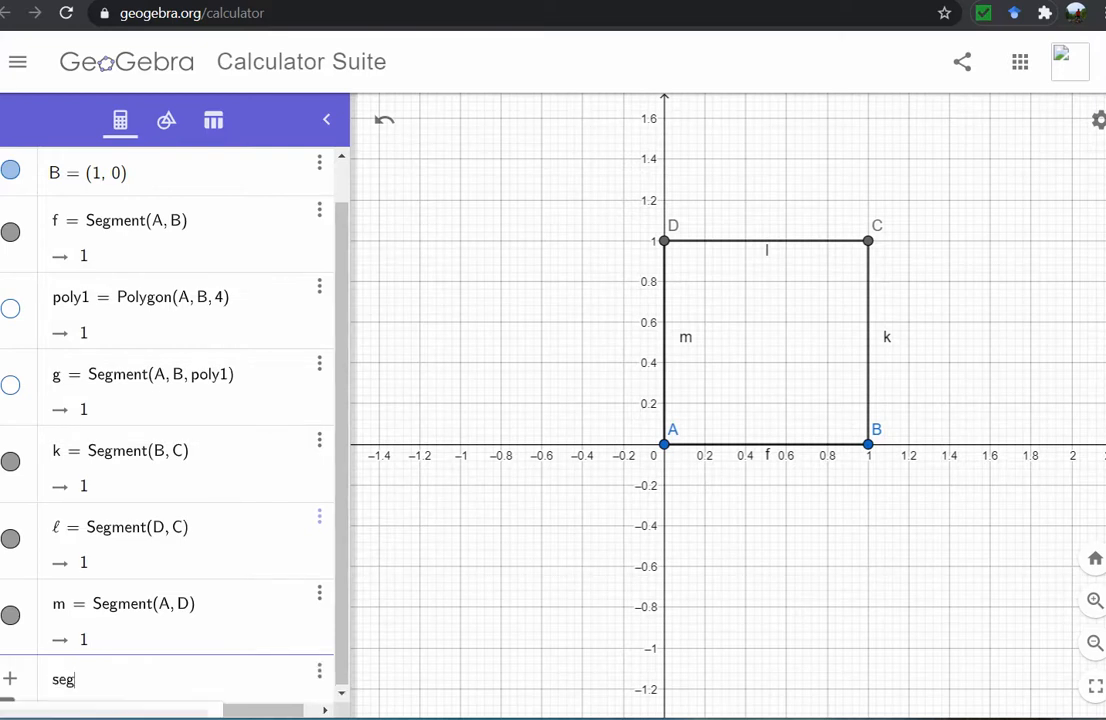
{"action": "type", "text": "ment(B,D"}
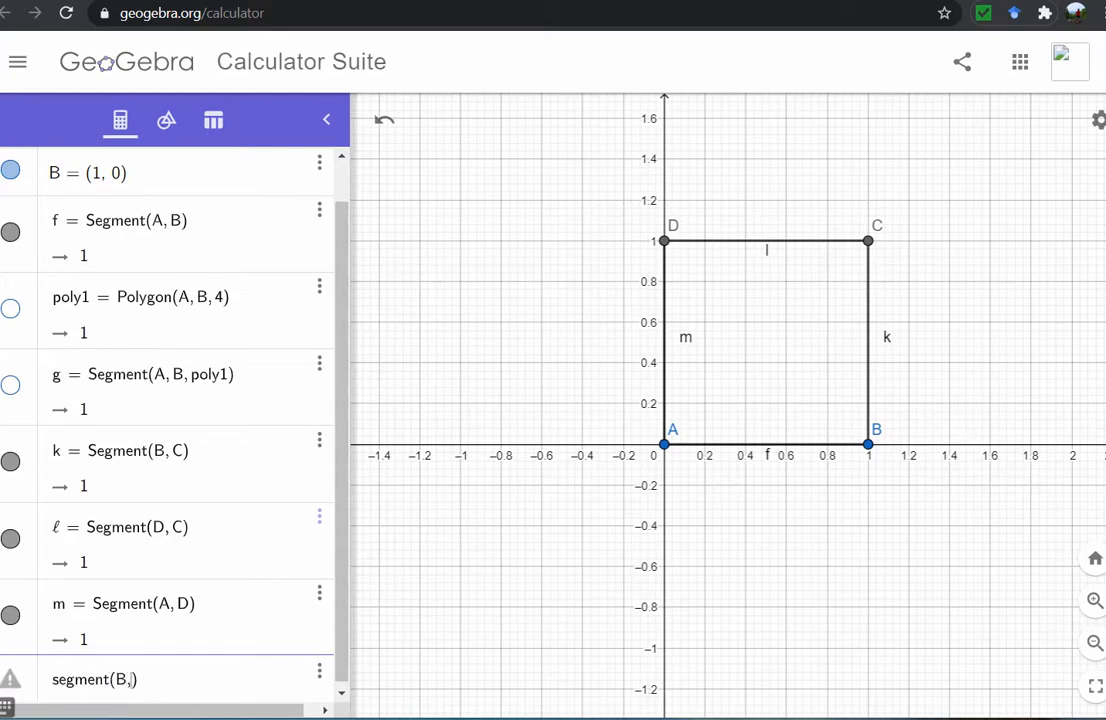
{"action": "key", "text": "Return"}
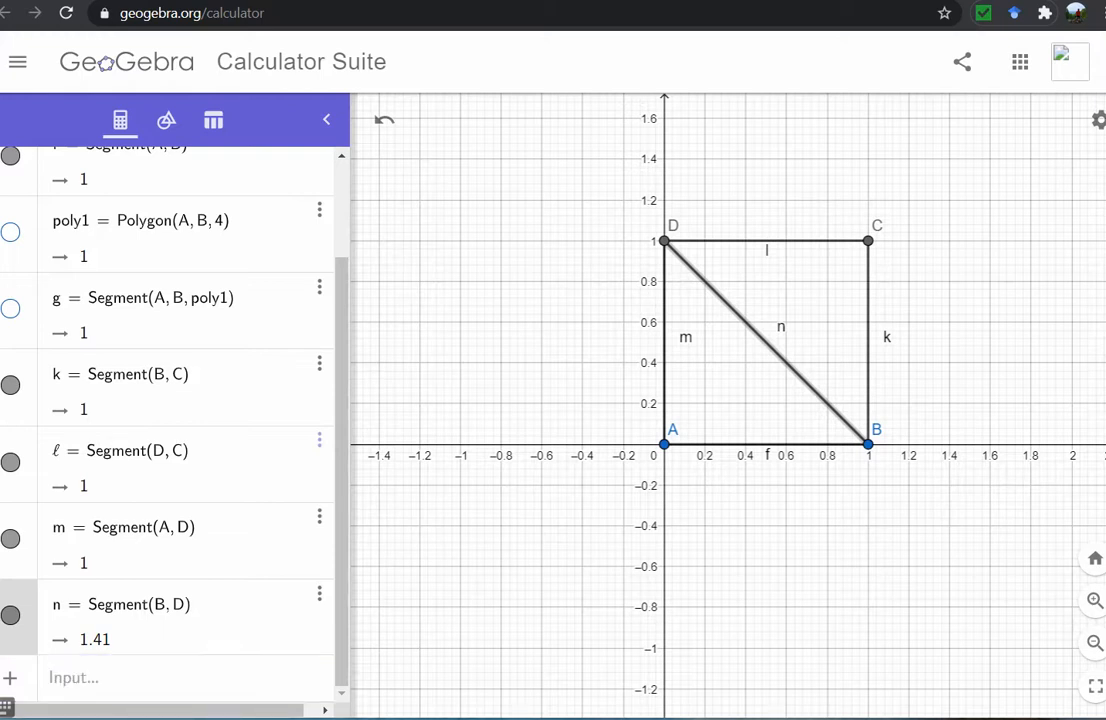
{"action": "mouse_move", "coordinate": [666, 238]}
{"action": "left_mouse_down"}
{"action": "mouse_move", "coordinate": [753, 165]}
{"action": "mouse_move", "coordinate": [928, 190]}
{"action": "mouse_move", "coordinate": [988, 345]}
{"action": "mouse_move", "coordinate": [910, 440]}
{"action": "mouse_move", "coordinate": [875, 446]}
{"action": "left_mouse_up"}
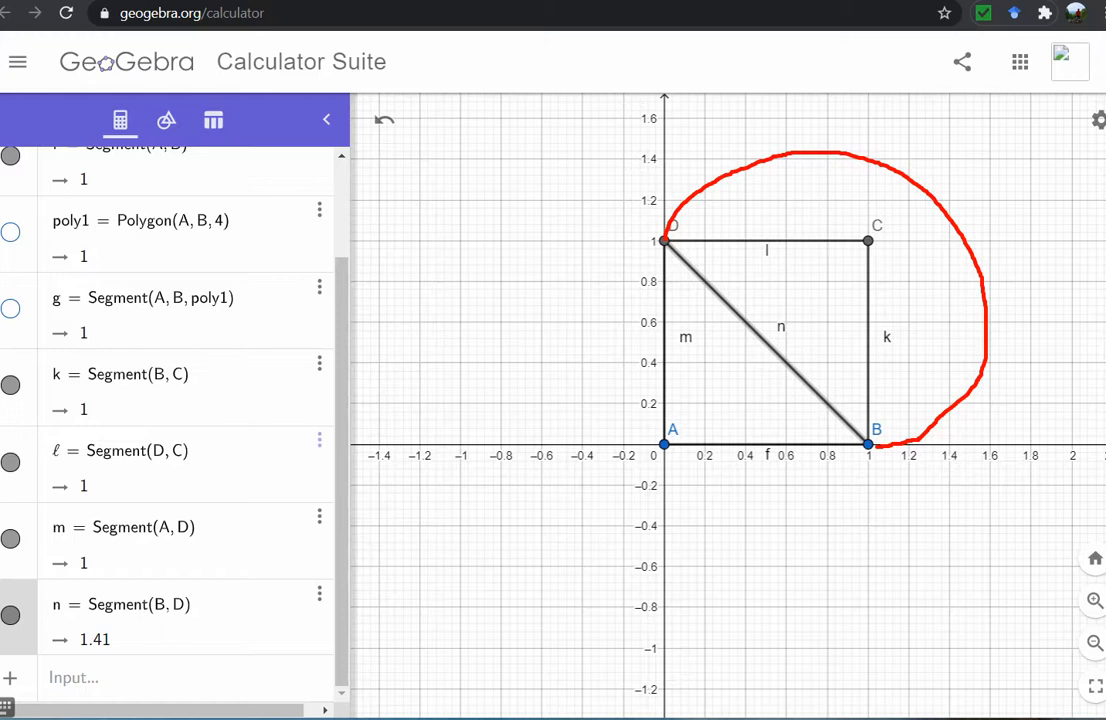
{"action": "left_click", "coordinate": [800, 241]}
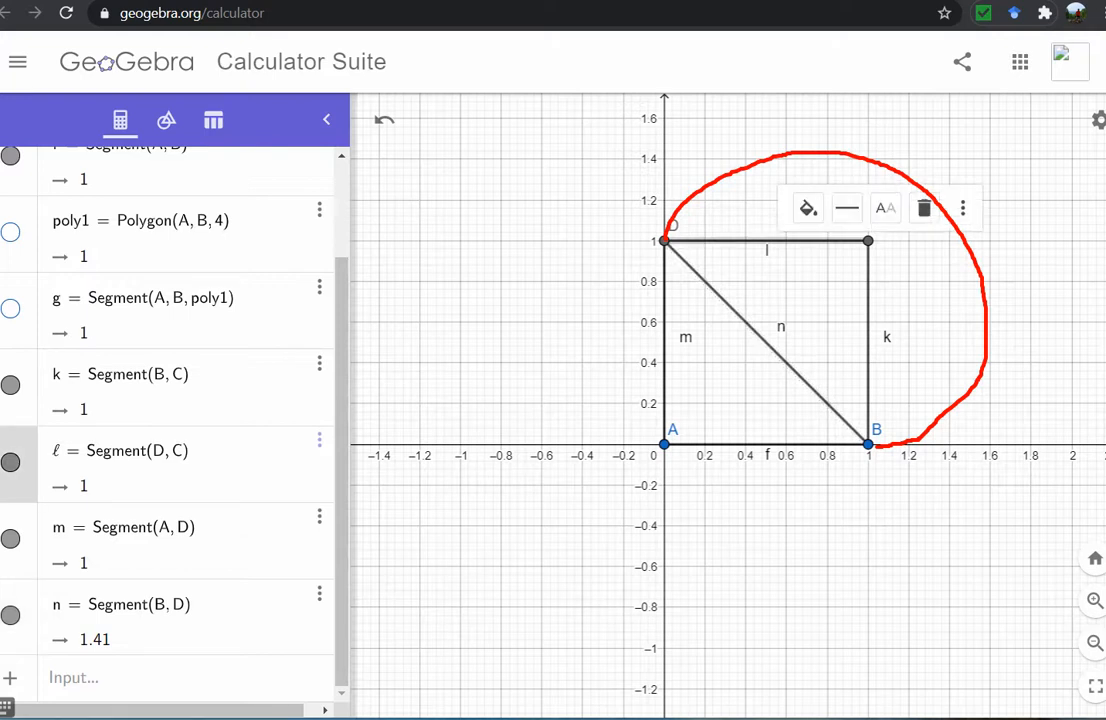
Hide the labels of the square's sides DC and BC.
{"action": "left_click", "coordinate": [885, 208]}
{"action": "left_click", "coordinate": [923, 282]}
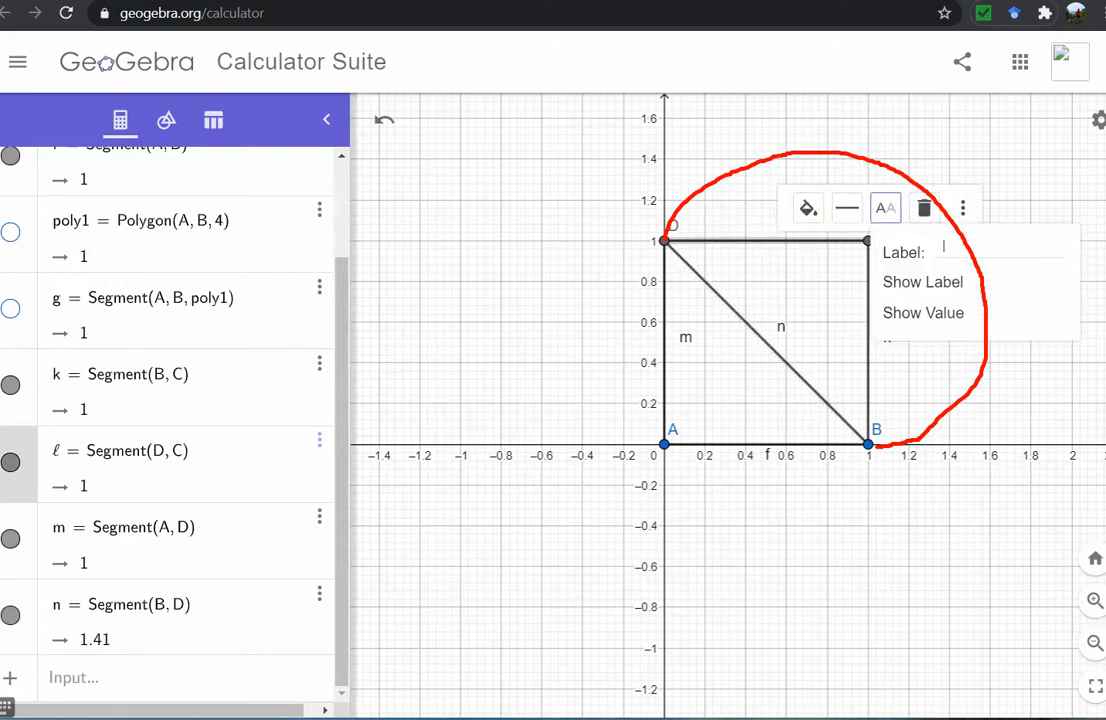
{"action": "left_click", "coordinate": [868, 343]}
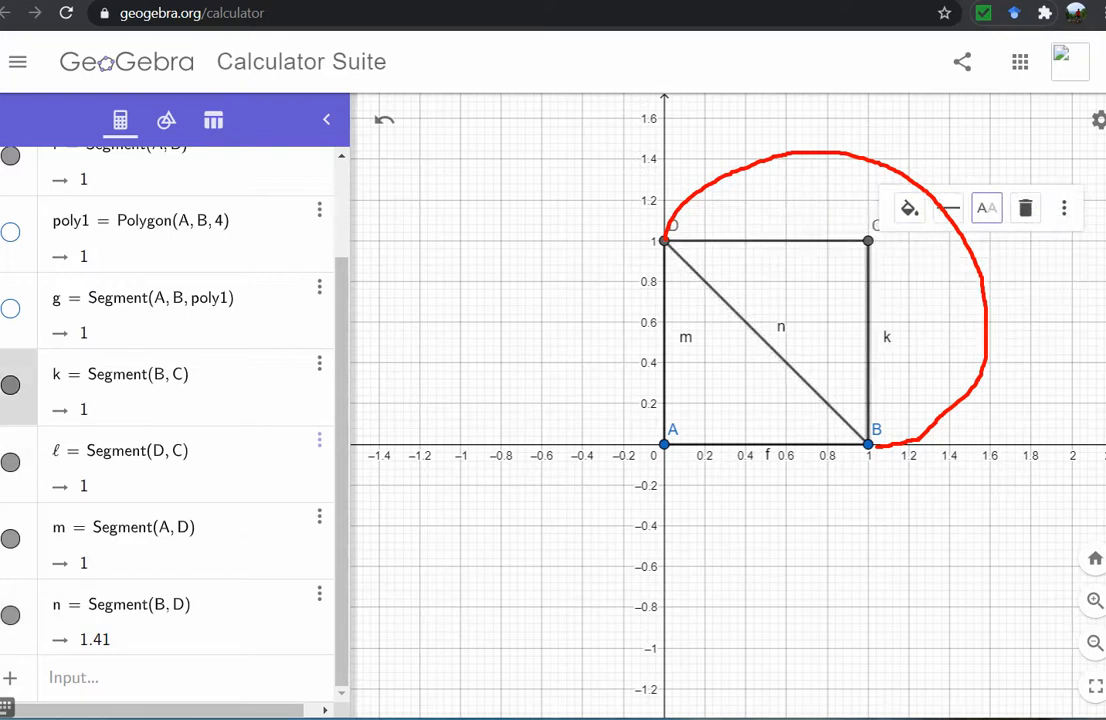
{"action": "left_click", "coordinate": [986, 208]}
{"action": "left_click", "coordinate": [845, 282]}
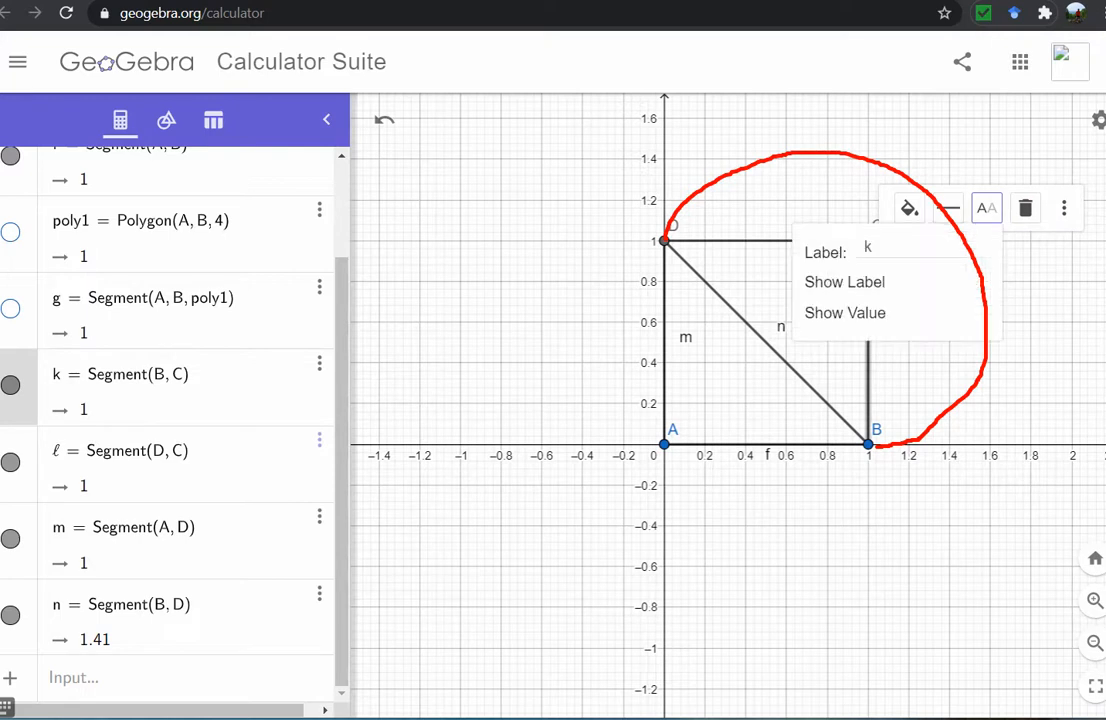
Hide the labels of the square's sides AD and AB.
{"action": "left_click", "coordinate": [665, 340]}
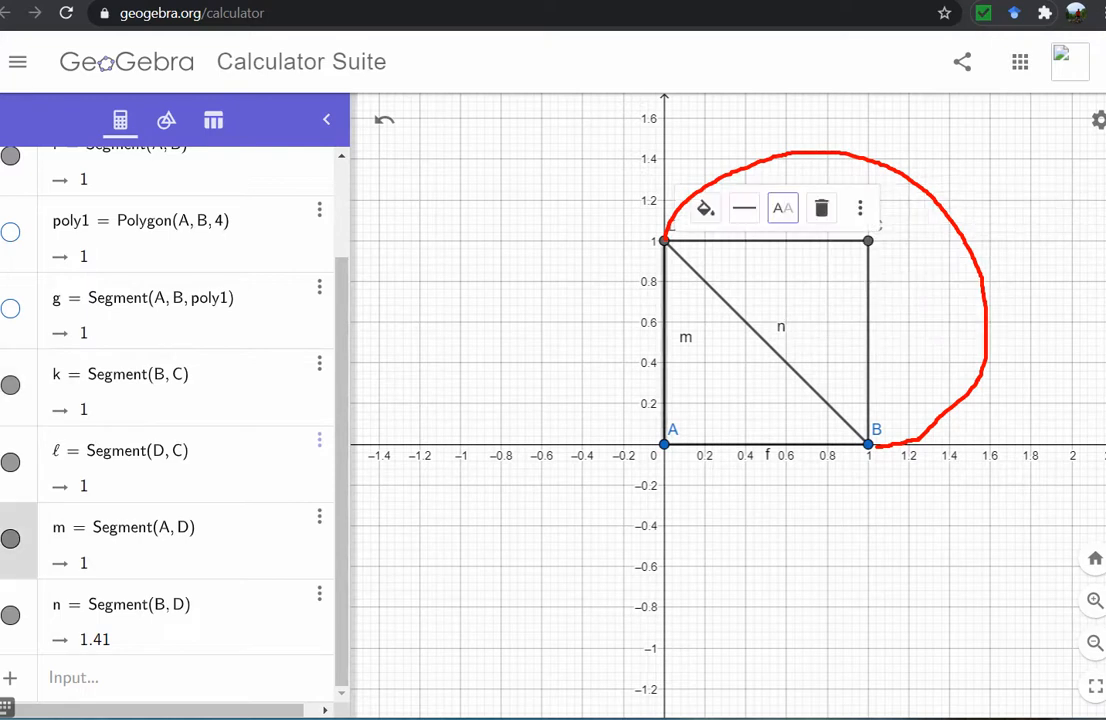
{"action": "left_click", "coordinate": [783, 208]}
{"action": "left_click", "coordinate": [820, 282]}
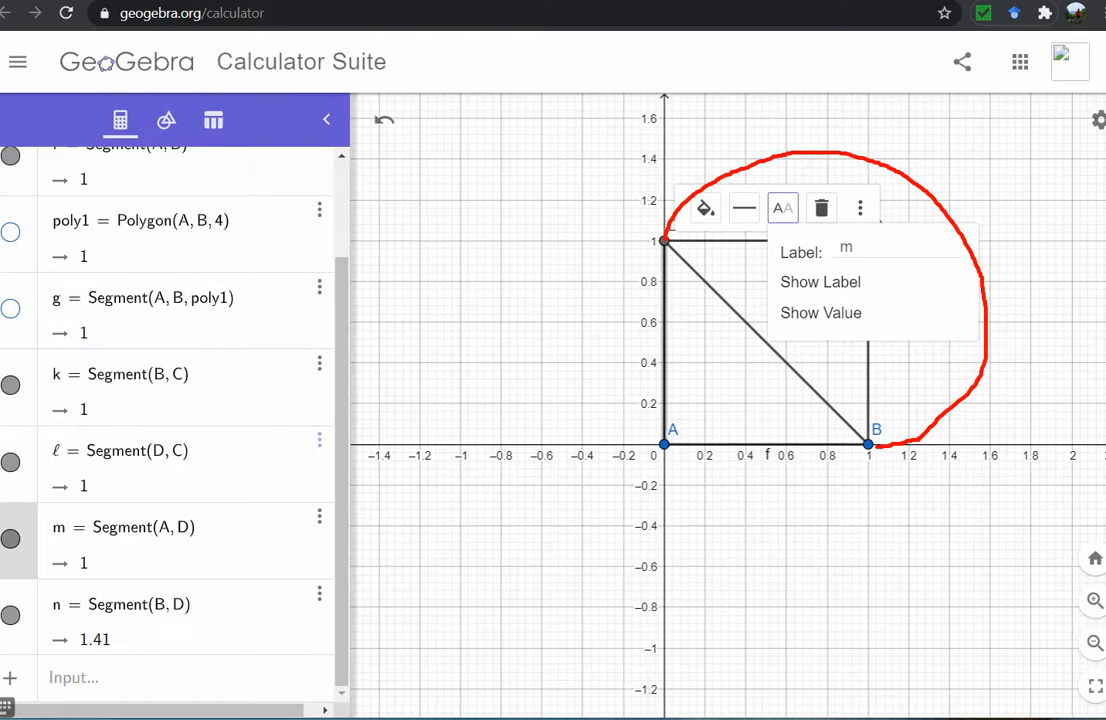
{"action": "left_click", "coordinate": [766, 443]}
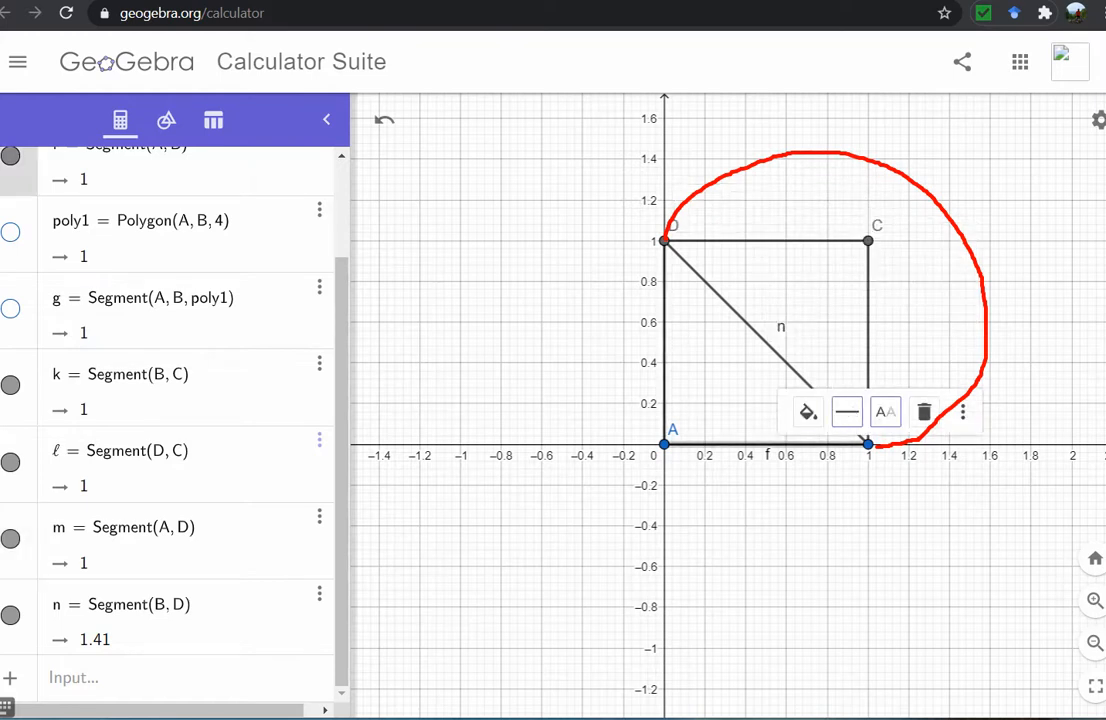
{"action": "left_click", "coordinate": [885, 412]}
{"action": "left_click", "coordinate": [923, 485]}
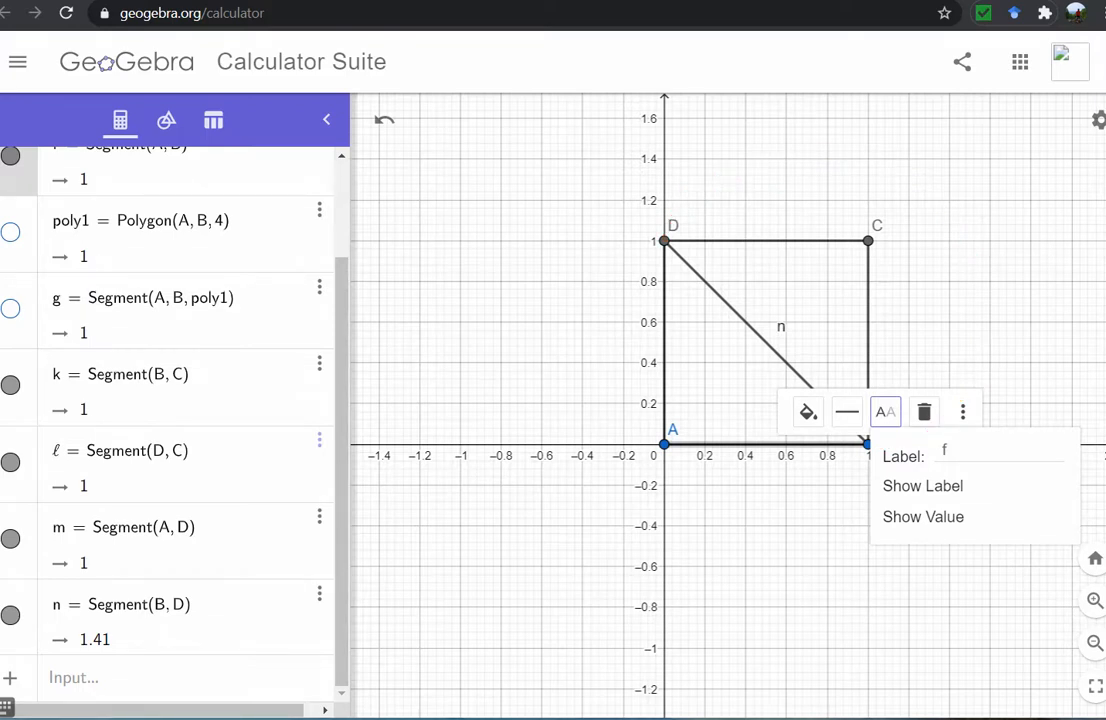
{"action": "key", "text": "Escape"}
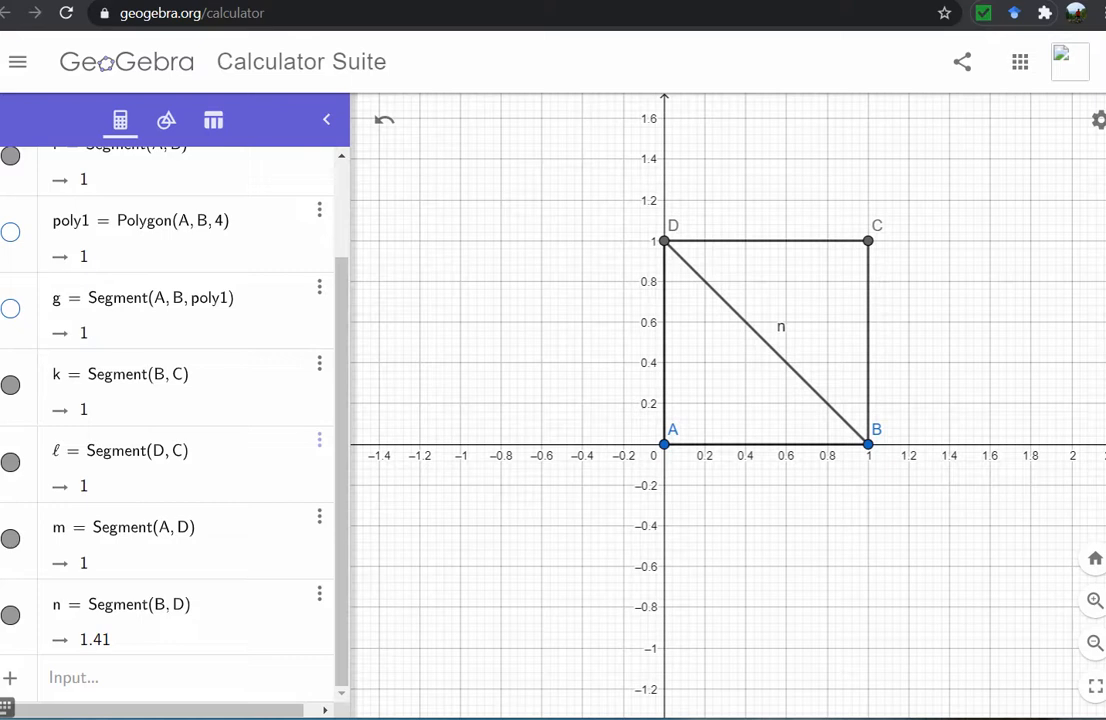
Hide the label of the square's diagonal from B to D.
{"action": "left_click", "coordinate": [766, 342]}
{"action": "left_click", "coordinate": [885, 208]}
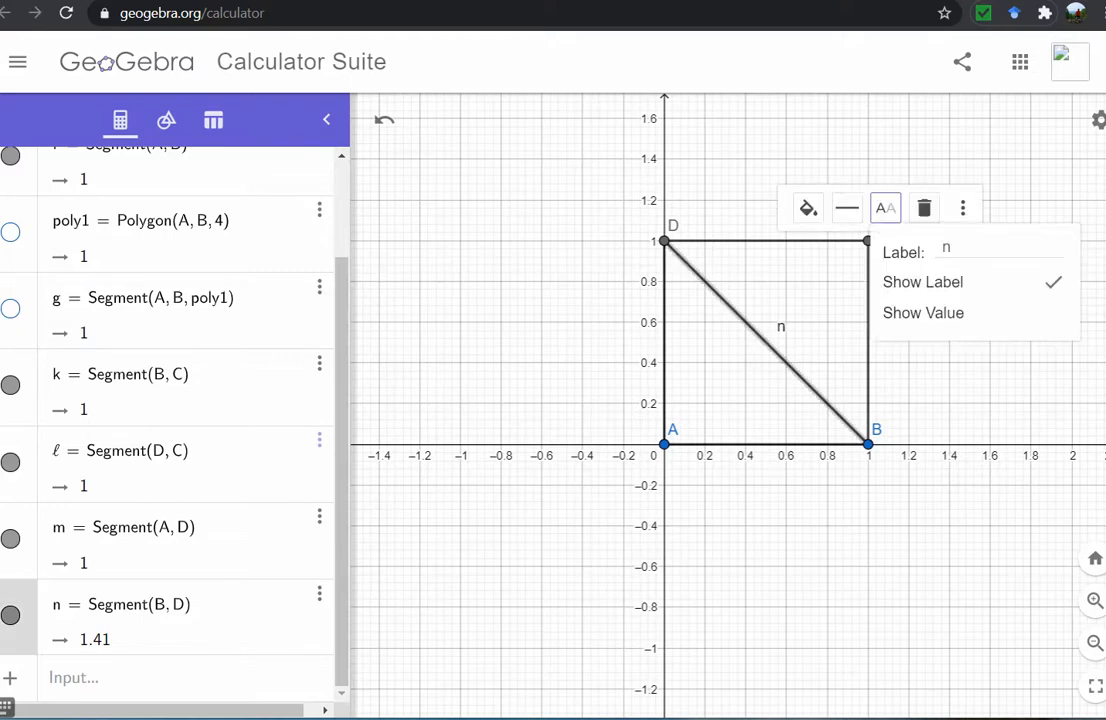
{"action": "left_click", "coordinate": [923, 282]}
{"action": "left_click", "coordinate": [150, 679]}
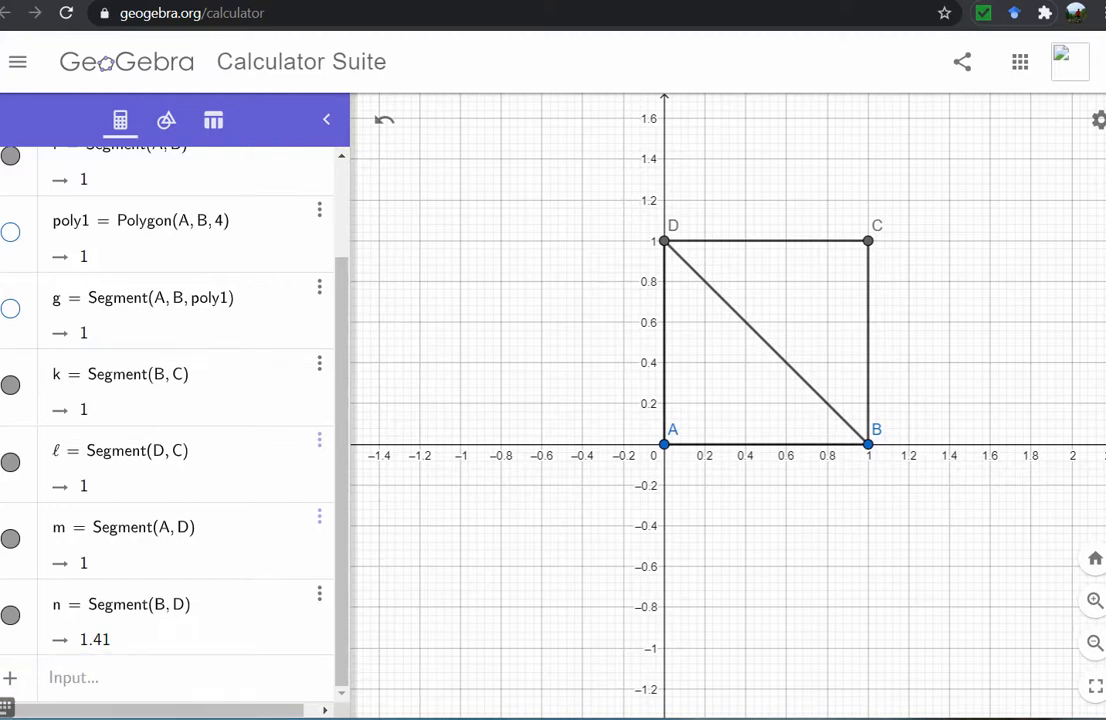
{"action": "left_click_drag", "start_coordinate": [664, 443], "coordinate": [972, 117]}
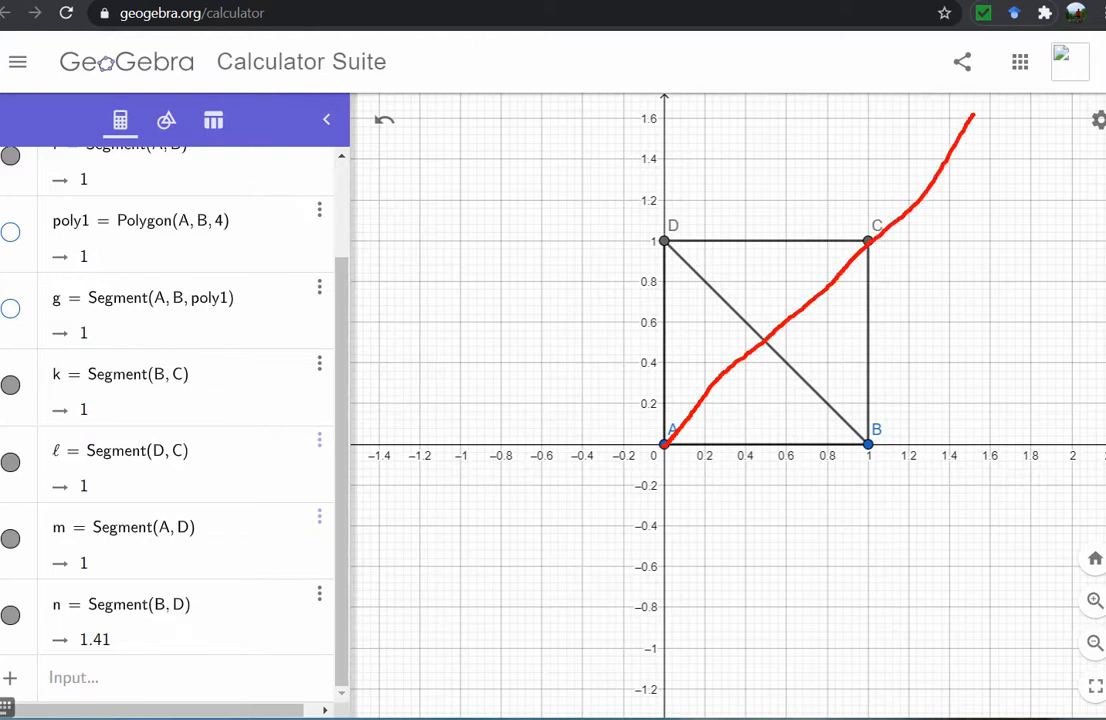
{"action": "left_click_drag", "start_coordinate": [936, 176], "coordinate": [934, 185]}
{"action": "mouse_move", "coordinate": [933, 186]}
{"action": "left_mouse_down"}
{"action": "mouse_move", "coordinate": [897, 222]}
{"action": "mouse_move", "coordinate": [917, 225]}
{"action": "left_mouse_up"}
{"action": "mouse_move", "coordinate": [946, 155]}
{"action": "left_mouse_down"}
{"action": "mouse_move", "coordinate": [957, 136]}
{"action": "mouse_move", "coordinate": [967, 152]}
{"action": "left_mouse_up"}
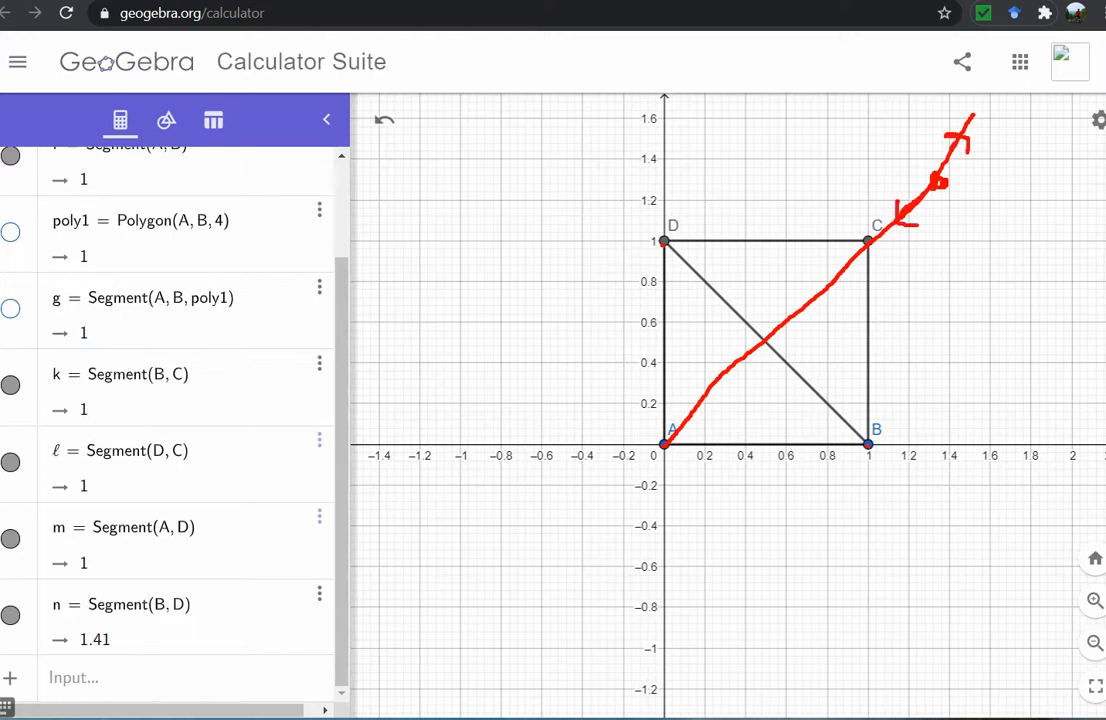
{"action": "key", "text": "Escape"}
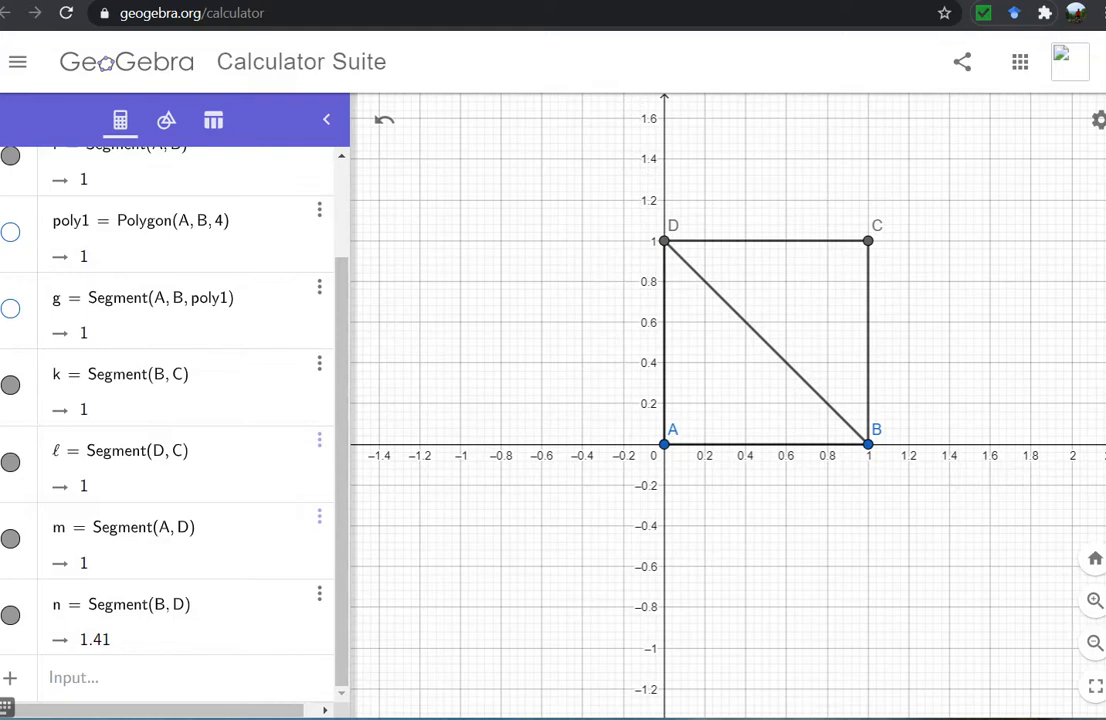
Try a circle through D, a point on line AC, and B with the command Circle(D, (Point(Line(A, C))), B).
{"action": "left_click", "coordinate": [67, 692]}
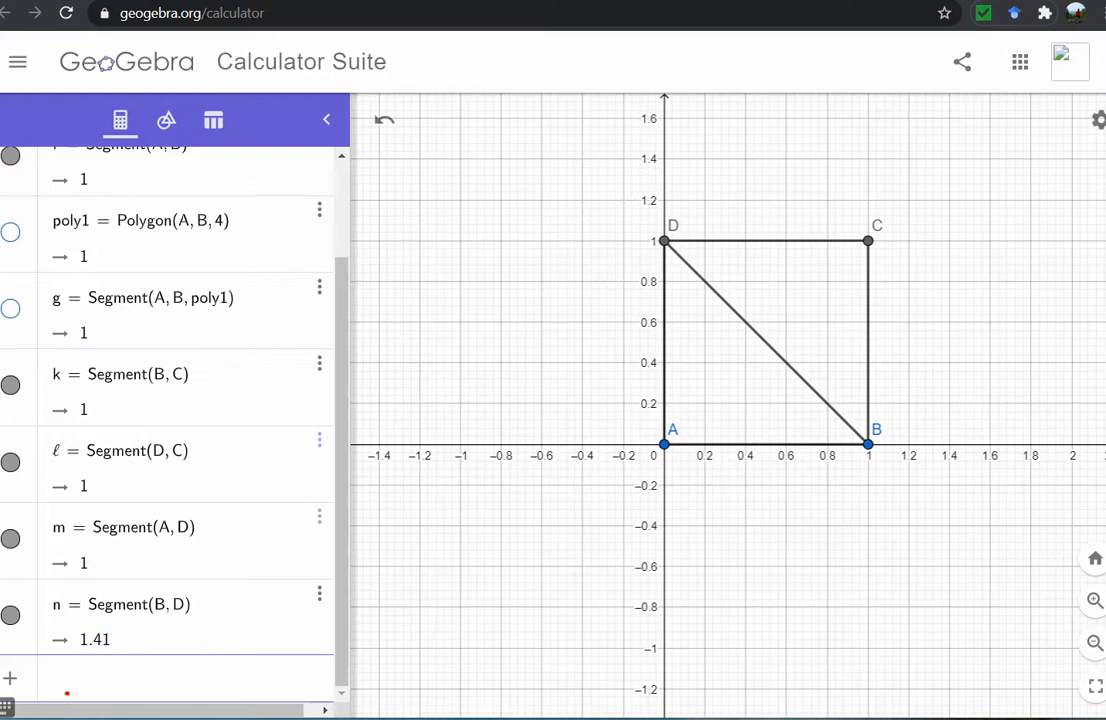
{"action": "type", "text": "circ"}
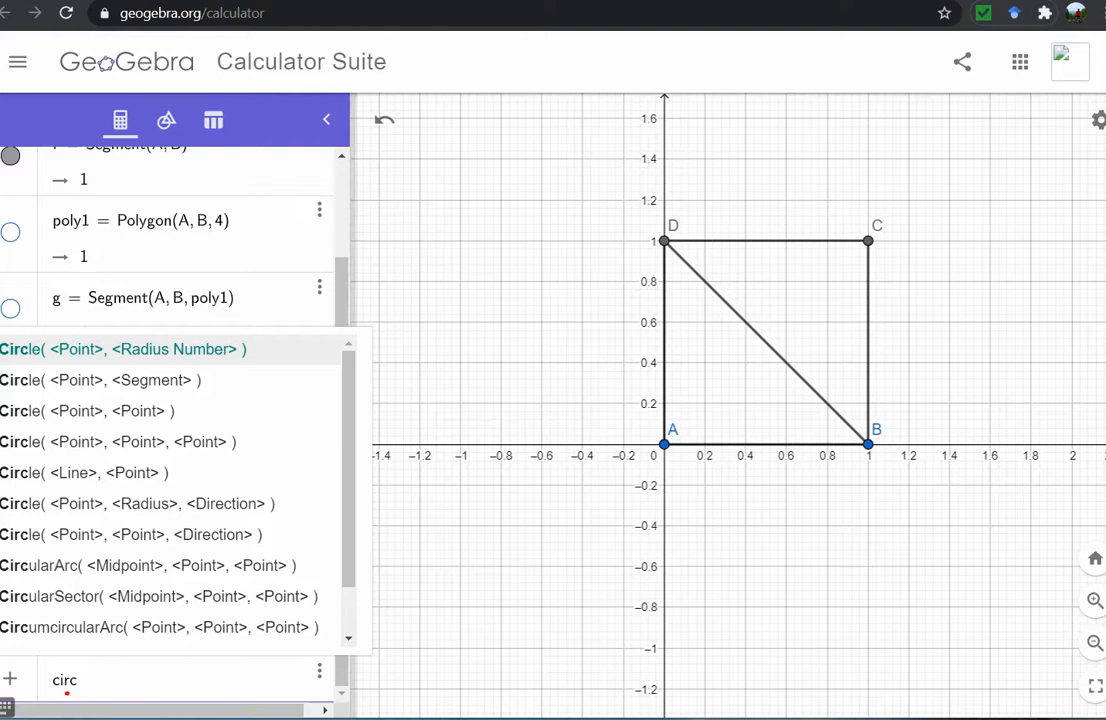
{"action": "type", "text": "le"}
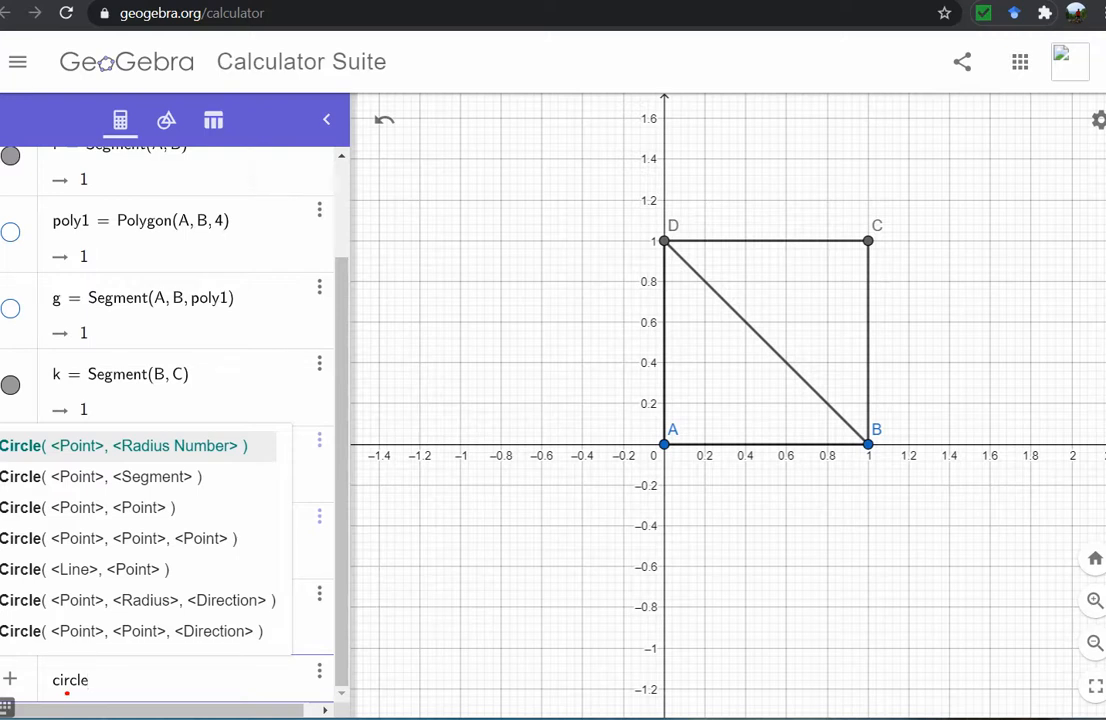
{"action": "type", "text": "("}
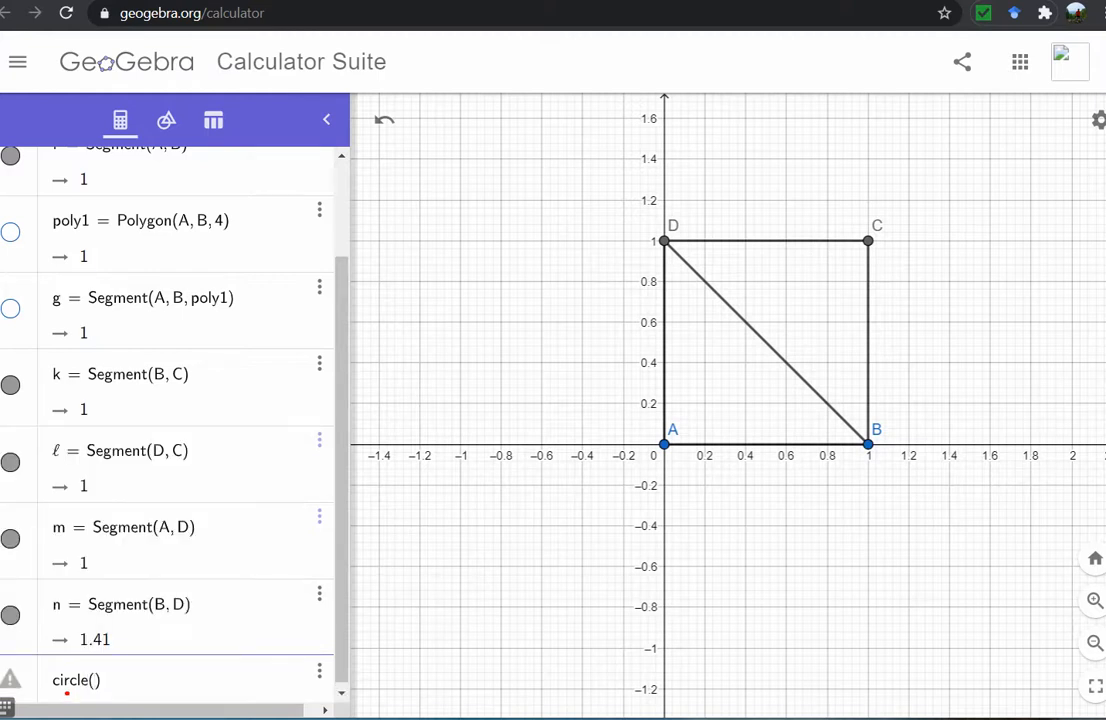
{"action": "type", "text": "D, (point"}
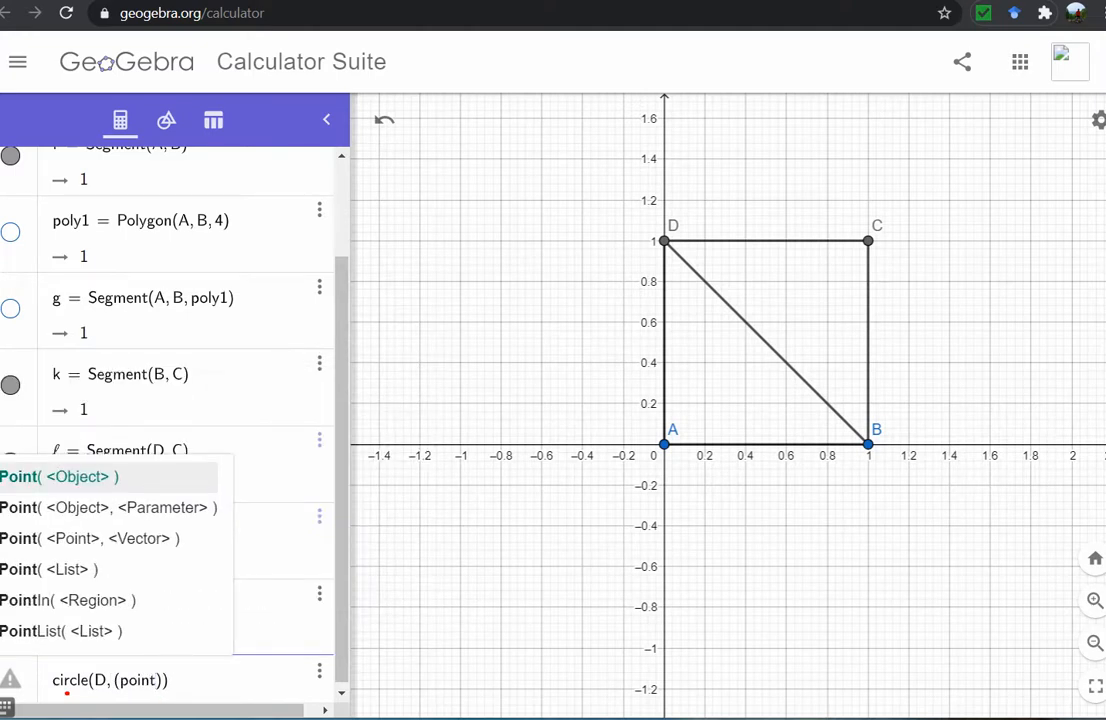
{"action": "type", "text": "(line"}
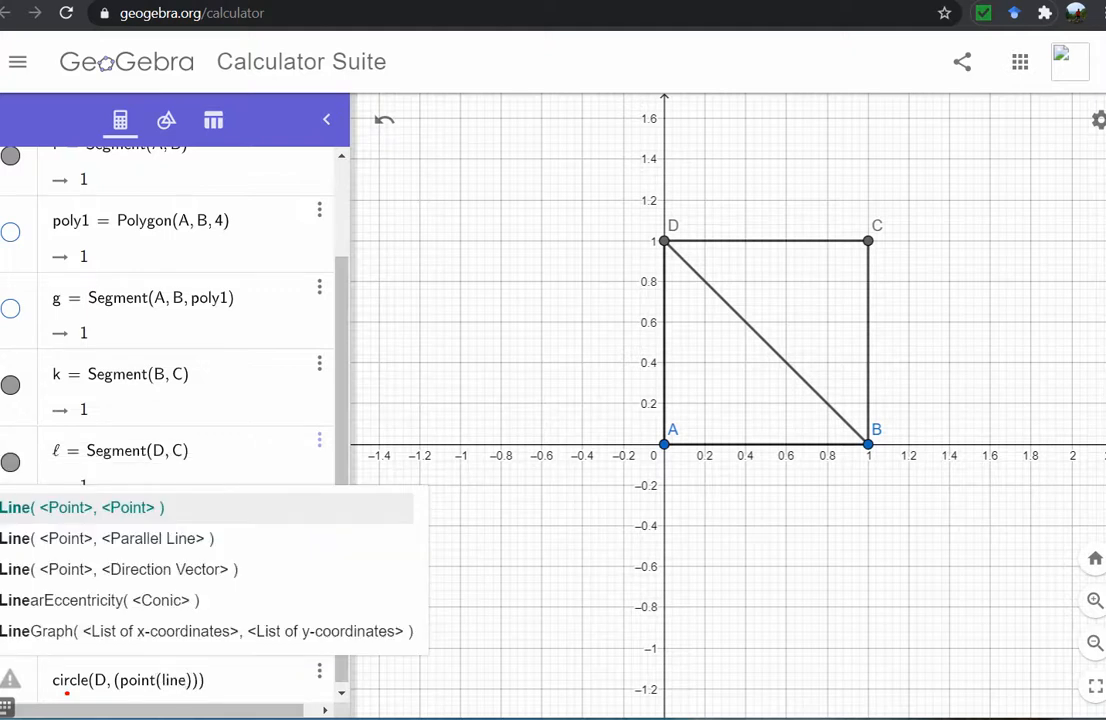
{"action": "type", "text": "(A, C"}
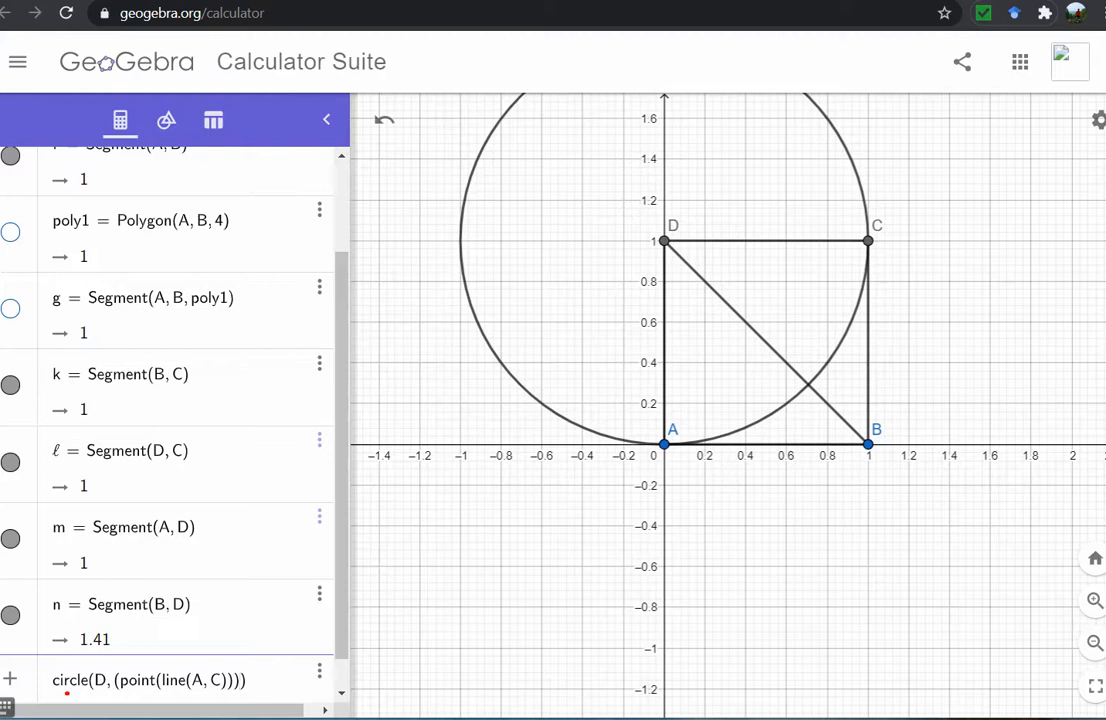
{"action": "type", "text": ", B"}
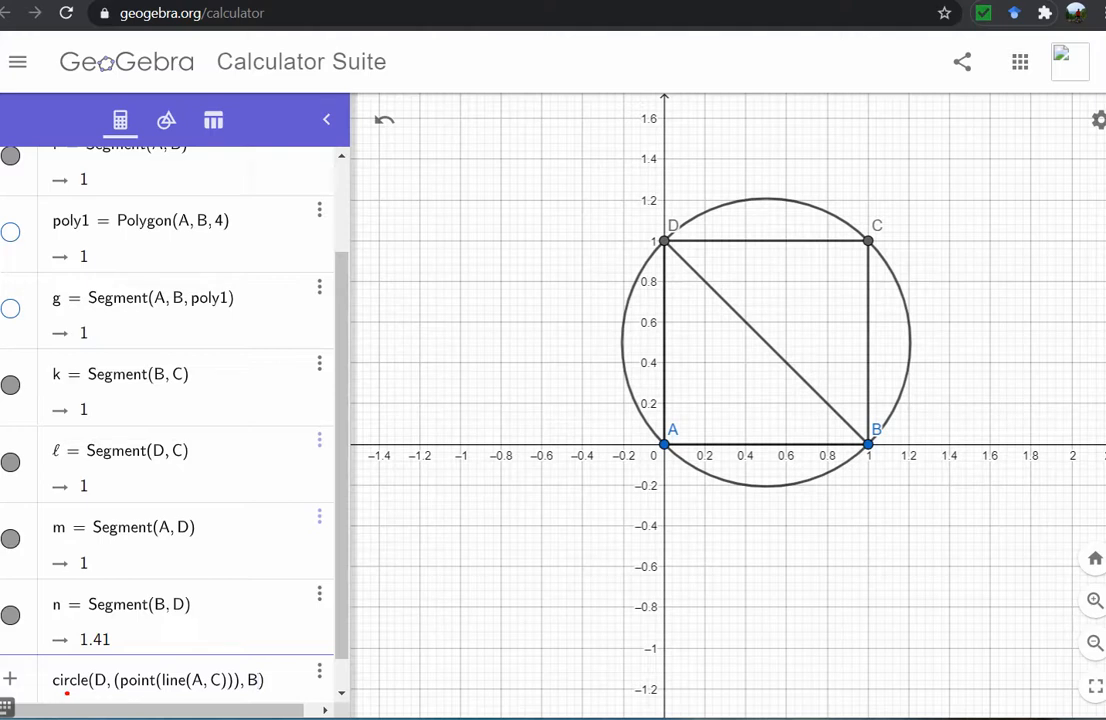
{"action": "key", "text": "Return"}
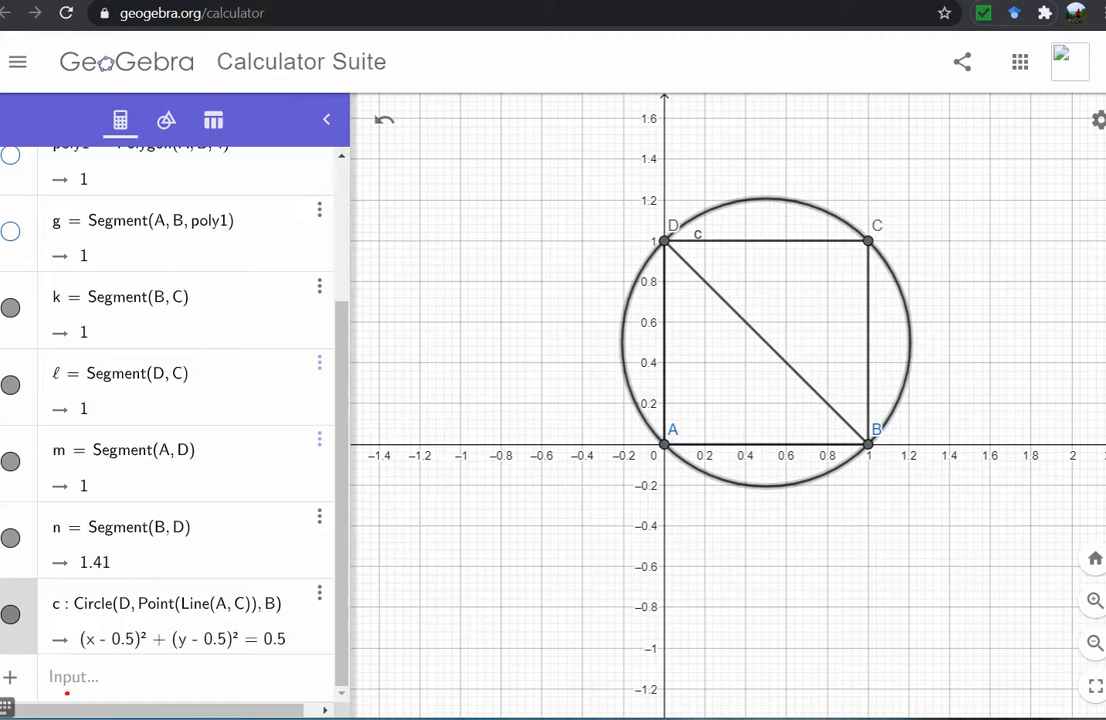
{"action": "left_click", "coordinate": [384, 119]}
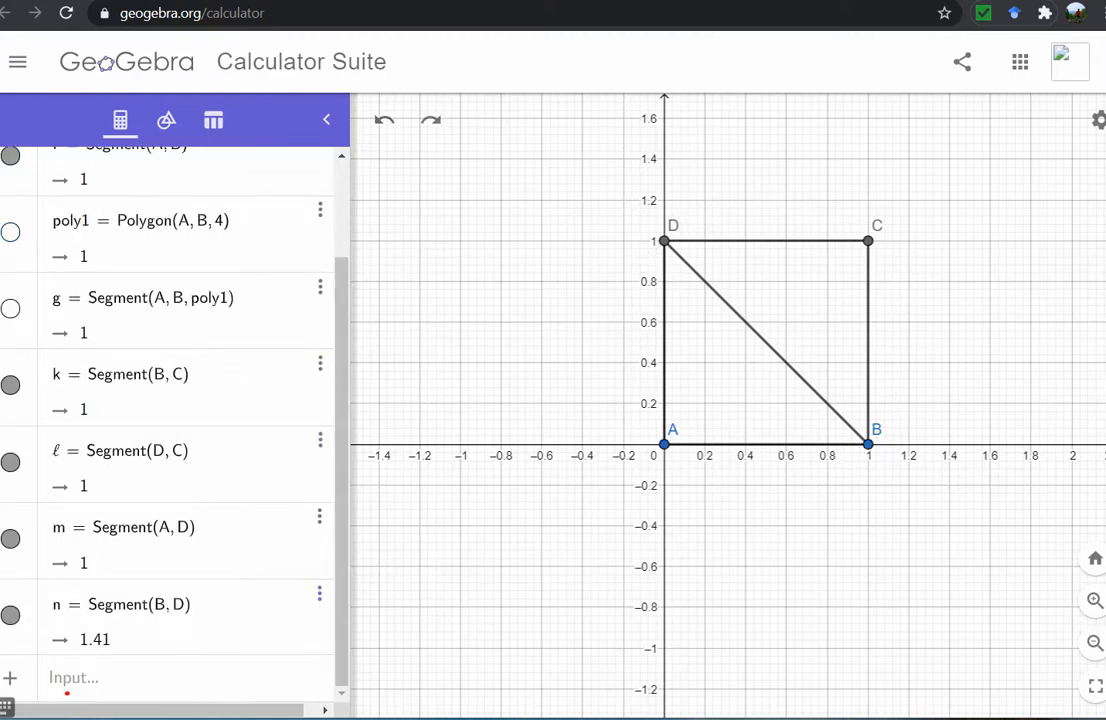
Draw the line through the square's corners A and C with the command Line(A, C).
{"action": "left_click", "coordinate": [66, 690]}
{"action": "type", "text": "line("}
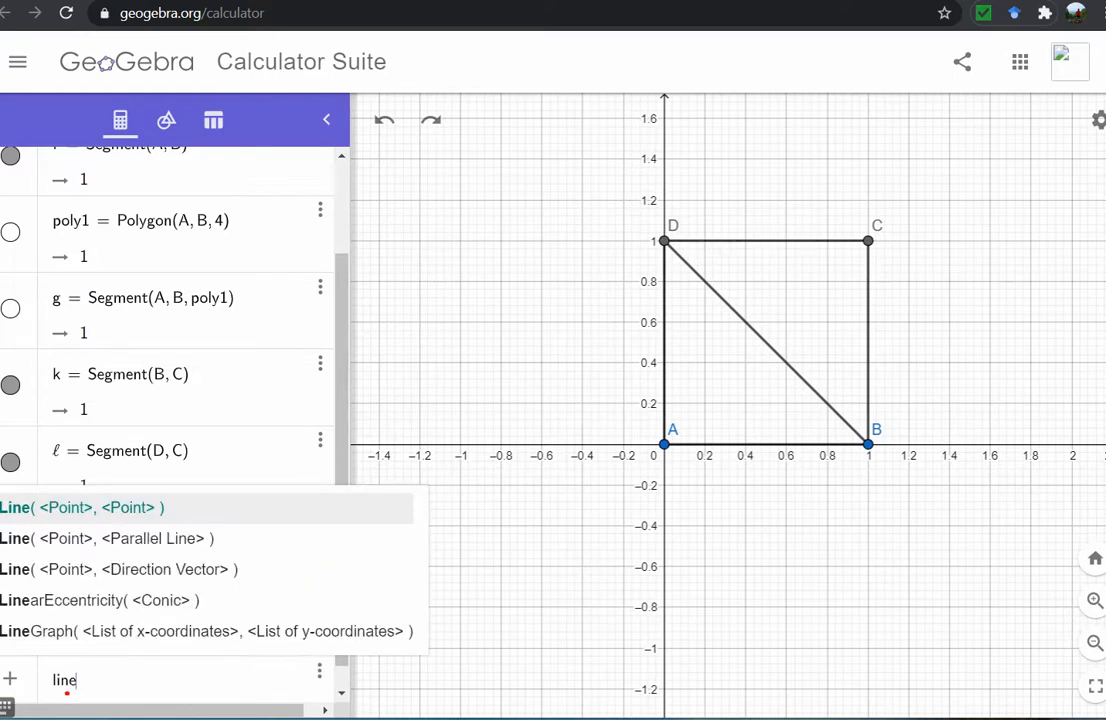
{"action": "type", "text": ",C"}
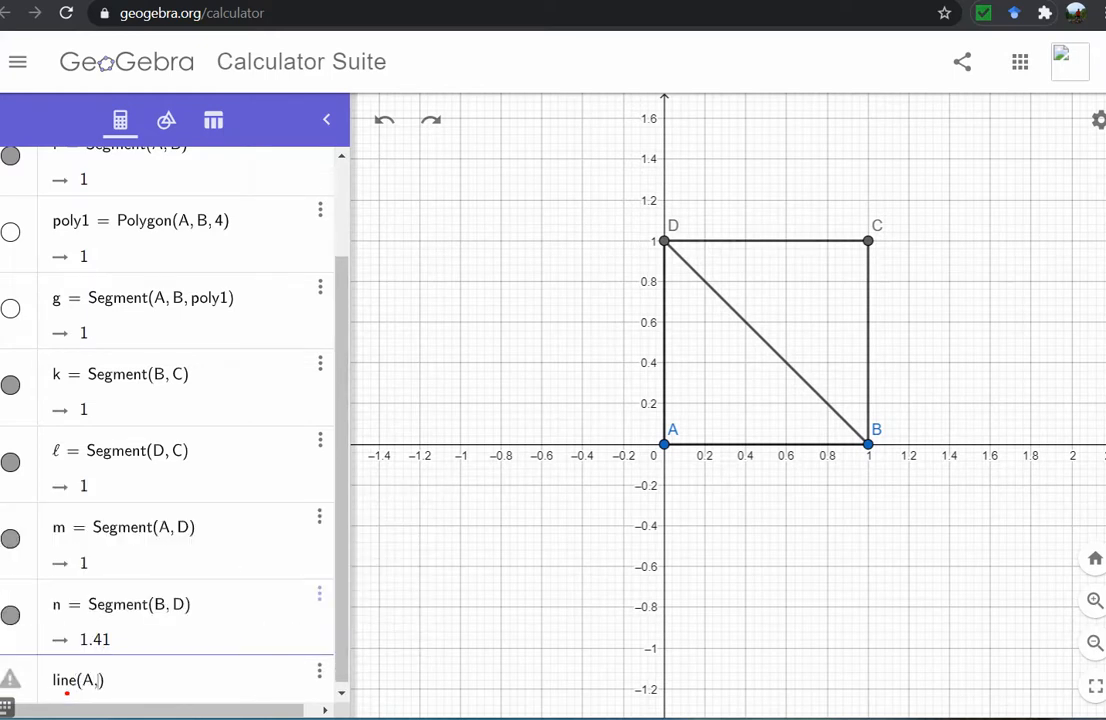
{"action": "key", "text": "Return"}
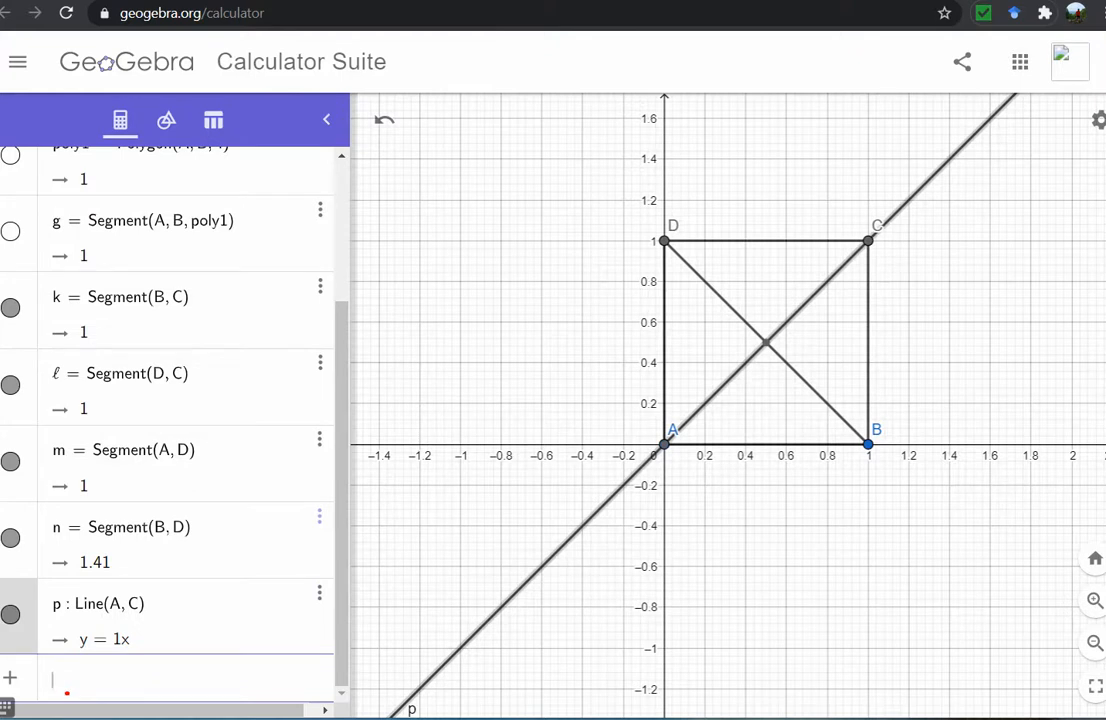
Place a point on the line through A and C, beyond C at about (1.33, 1.33).
{"action": "left_click", "coordinate": [166, 120]}
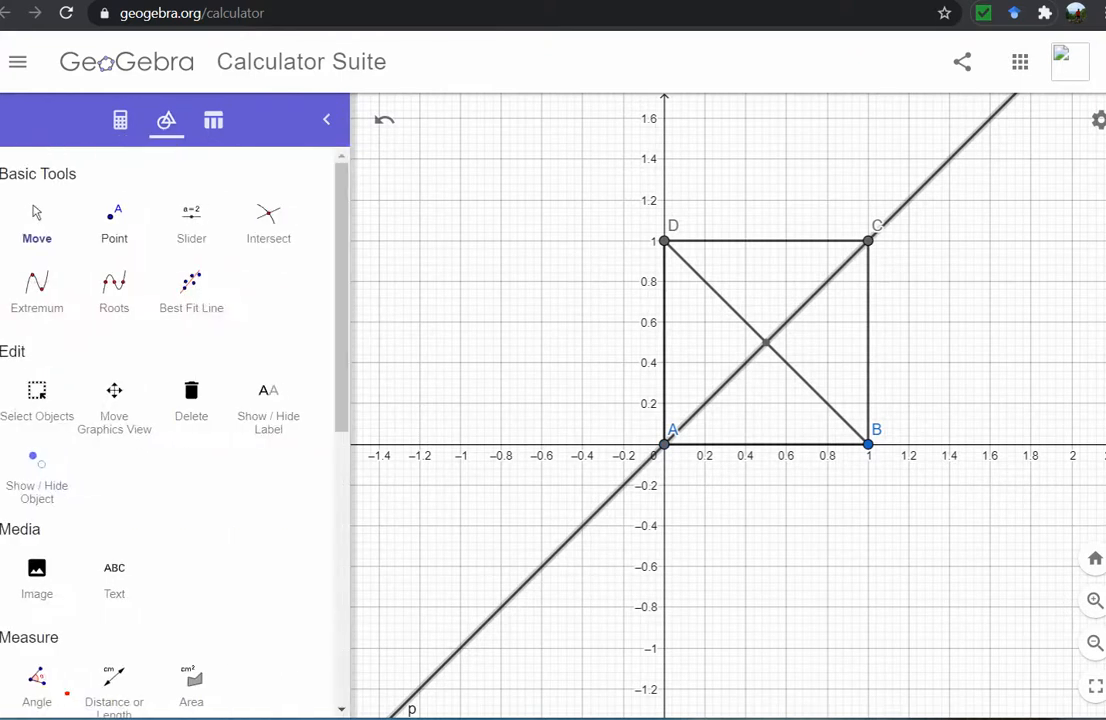
{"action": "left_click", "coordinate": [114, 223]}
{"action": "left_click", "coordinate": [935, 173]}
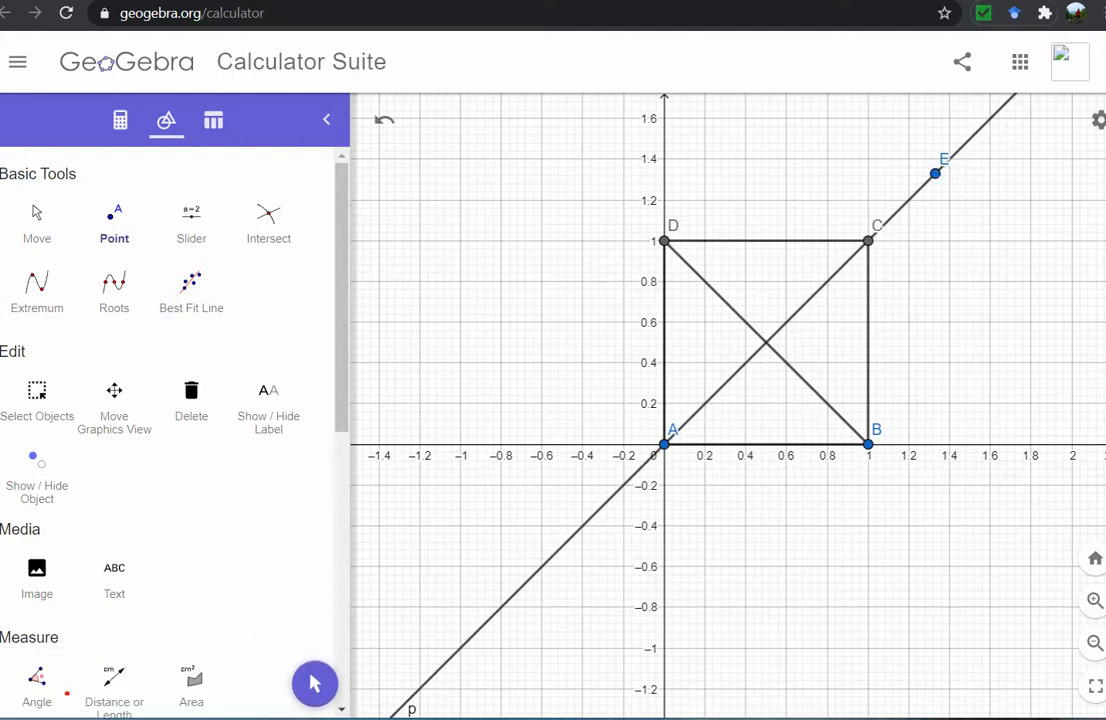
Create the circle through points D, E and B with the command Circle(D, E, B).
{"action": "left_click", "coordinate": [120, 120]}
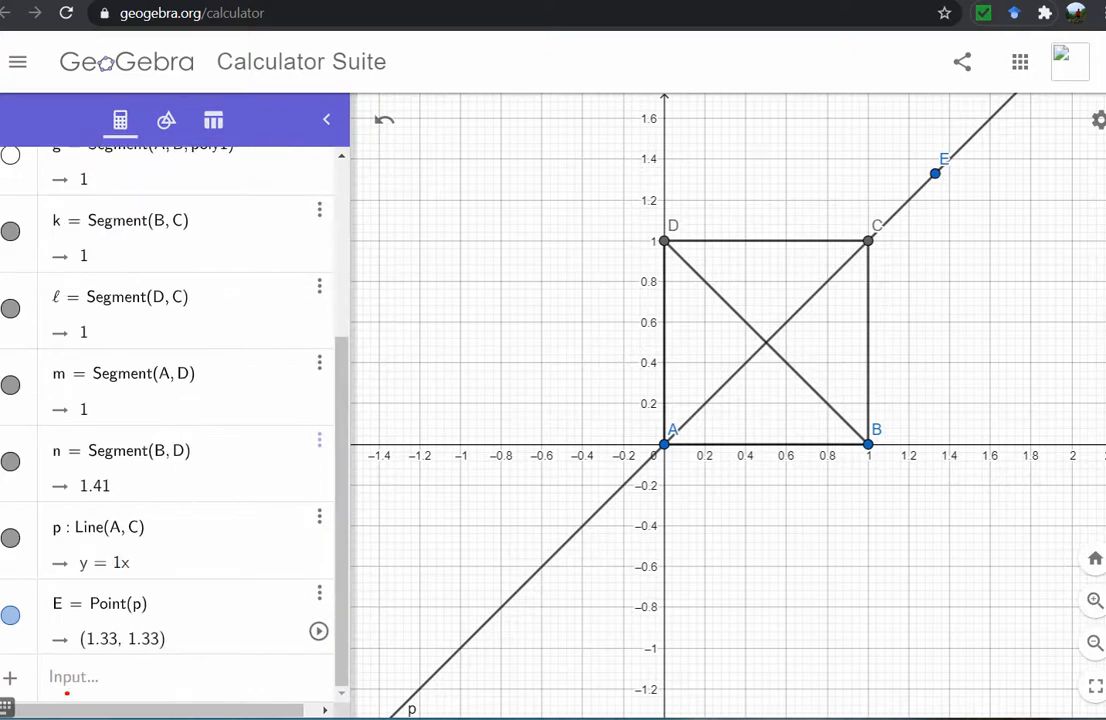
{"action": "left_click", "coordinate": [66, 690]}
{"action": "type", "text": "ci"}
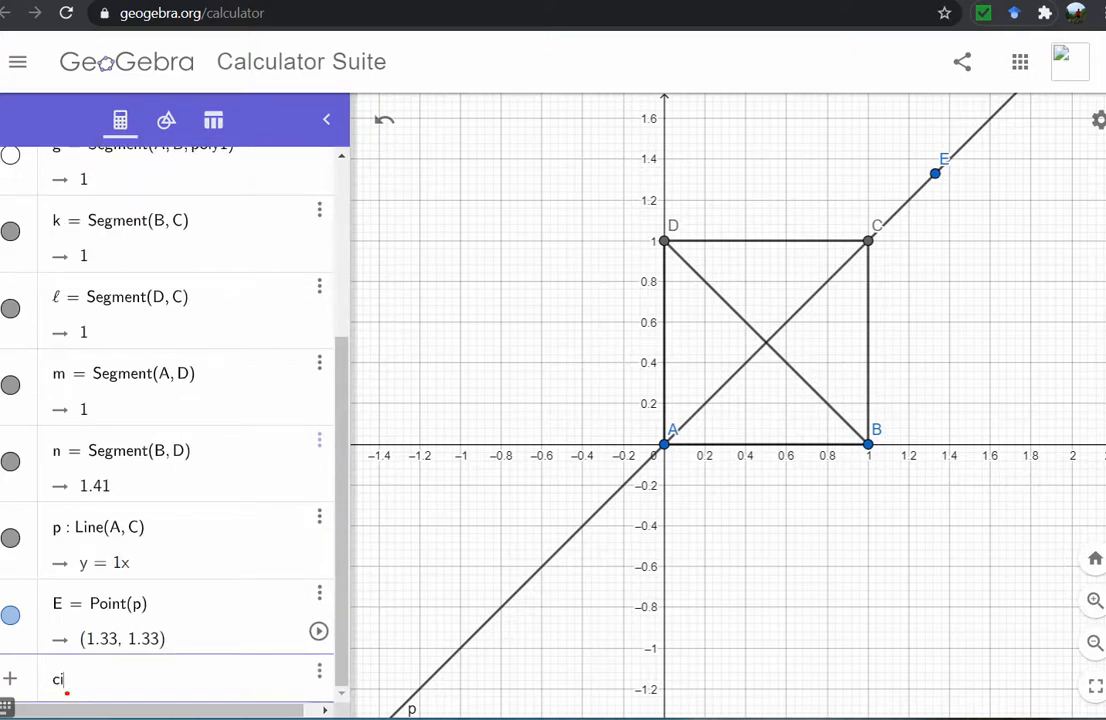
{"action": "type", "text": "rcle(D, E"}
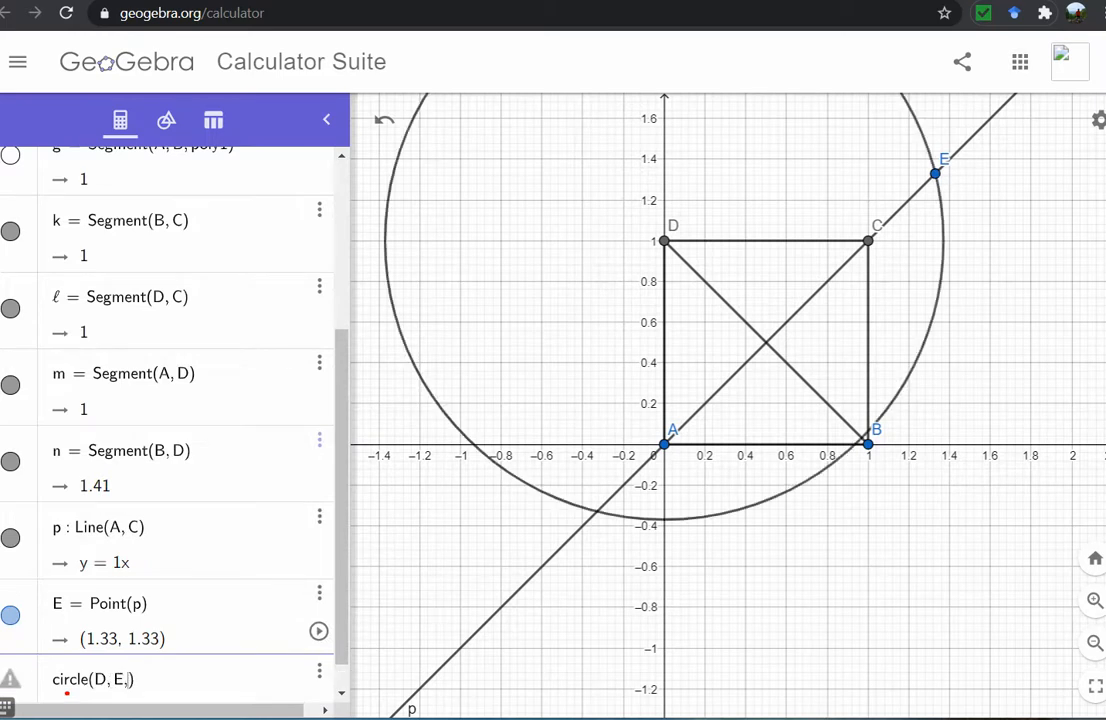
{"action": "type", "text": ", B"}
{"action": "key", "text": "Return"}
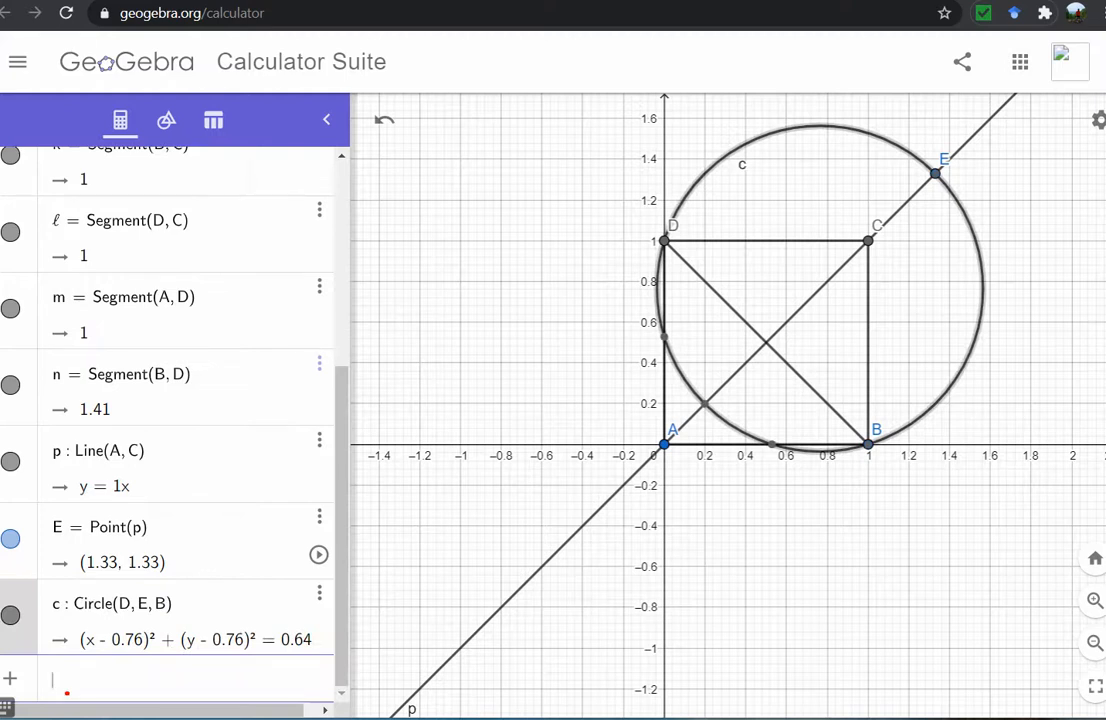
Hide the line through A and C in the graphics view.
{"action": "left_click", "coordinate": [10, 461]}
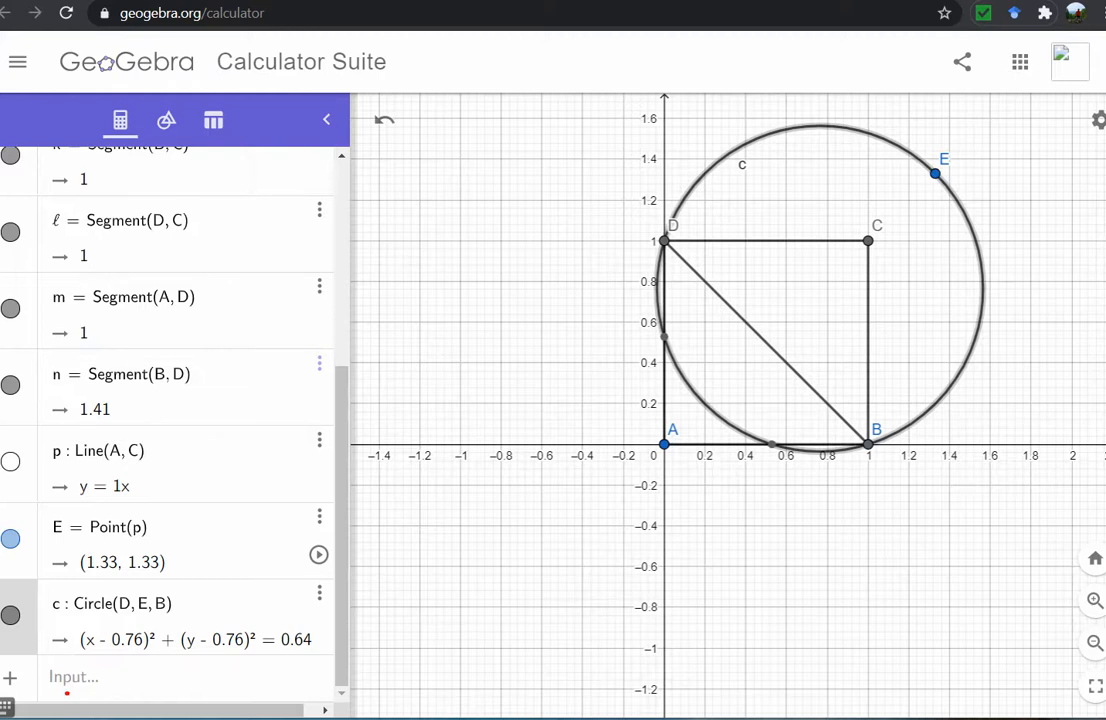
{"action": "mouse_move", "coordinate": [658, 257]}
{"action": "left_mouse_down"}
{"action": "mouse_move", "coordinate": [689, 395]}
{"action": "mouse_move", "coordinate": [821, 443]}
{"action": "left_mouse_up"}
{"action": "key", "text": "Escape"}
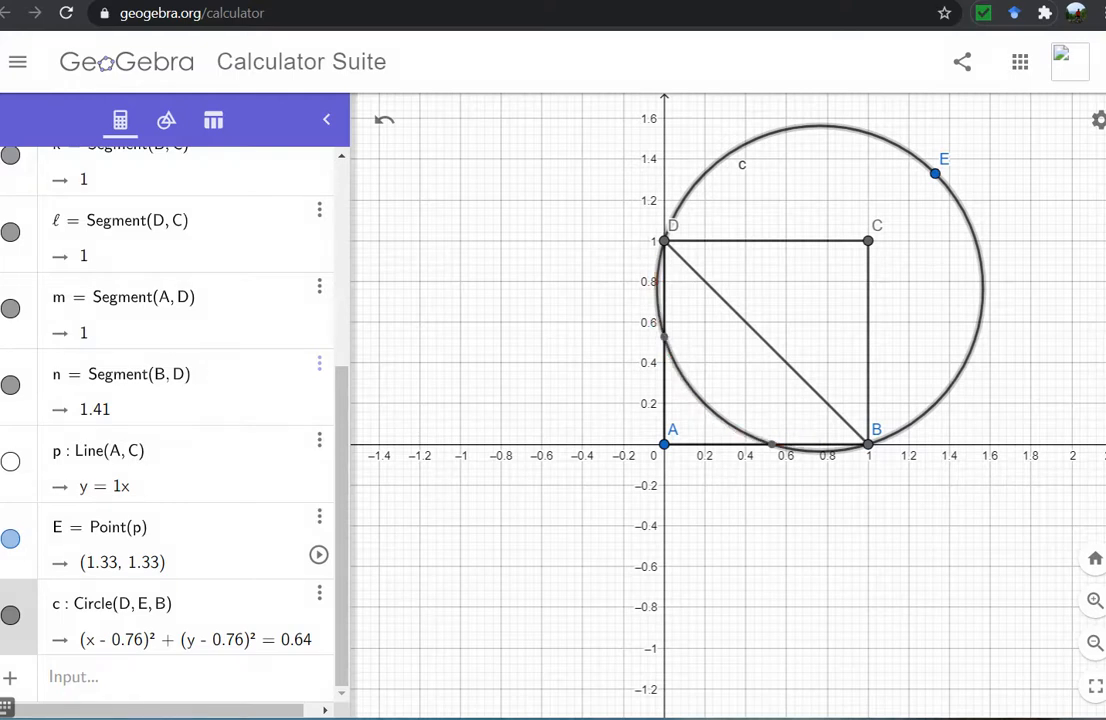
Create the arc of circle c running from B to D through E with the command Arc(c, B, D).
{"action": "left_click", "coordinate": [150, 678]}
{"action": "type", "text": "Arc"}
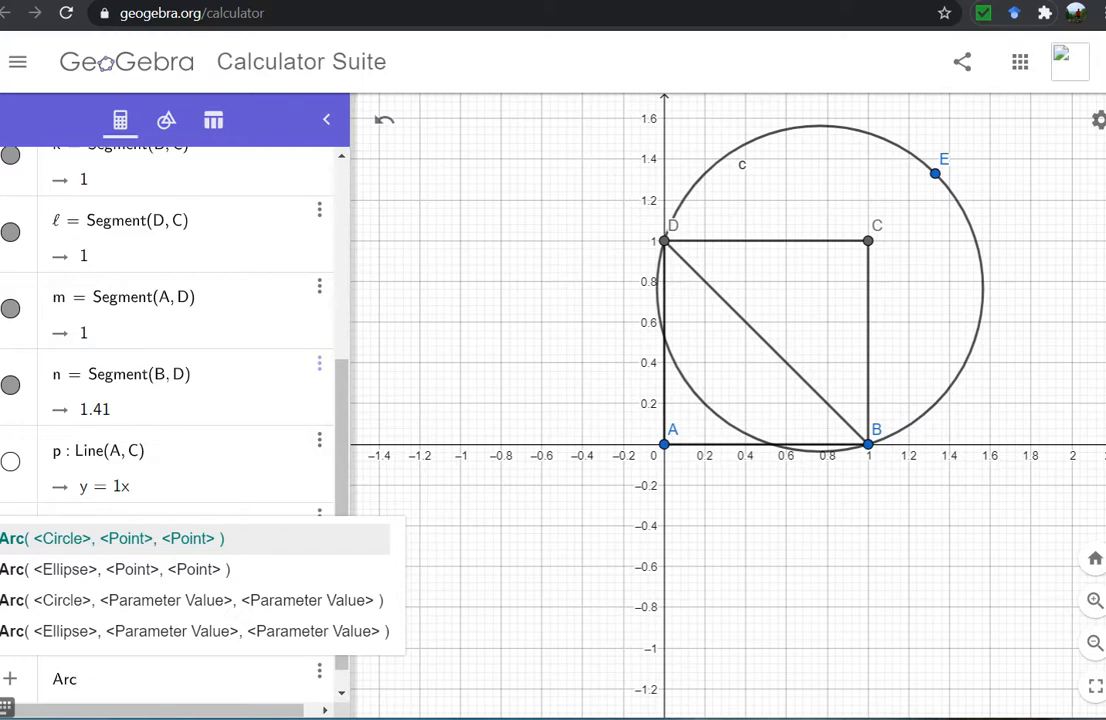
{"action": "type", "text": "(c, "}
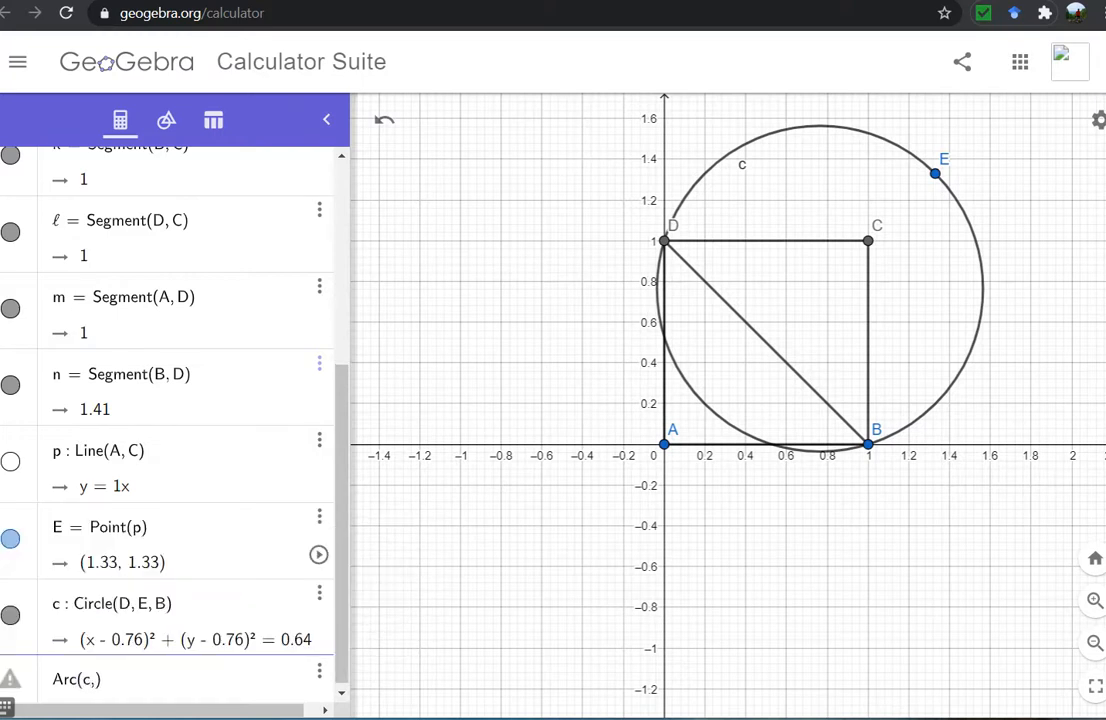
{"action": "type", "text": "D, B"}
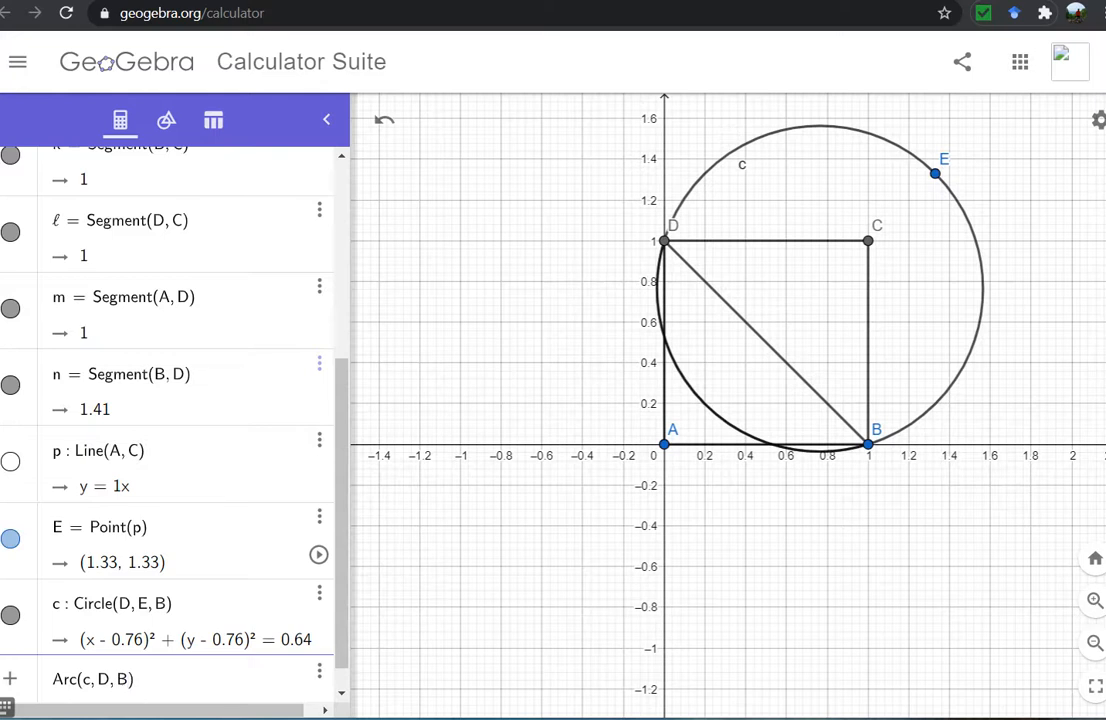
{"action": "key", "text": "BackSpace"}
{"action": "key", "text": "BackSpace"}
{"action": "key", "text": "BackSpace"}
{"action": "type", "text": "B, "}
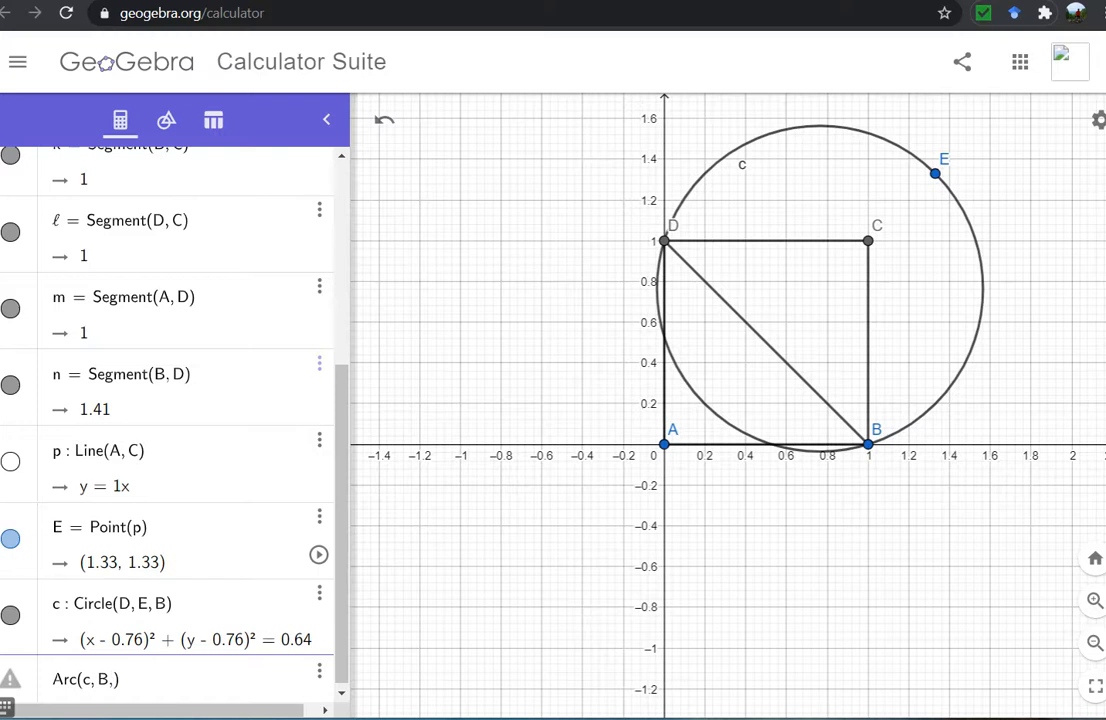
{"action": "type", "text": "D"}
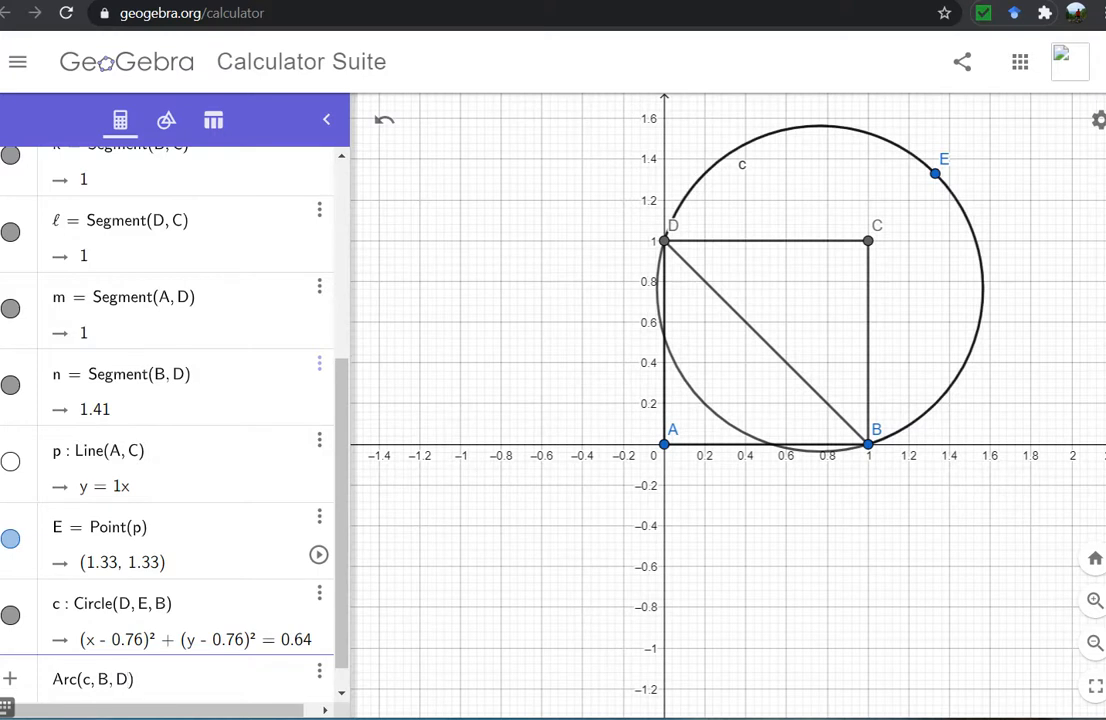
{"action": "key", "text": "Return"}
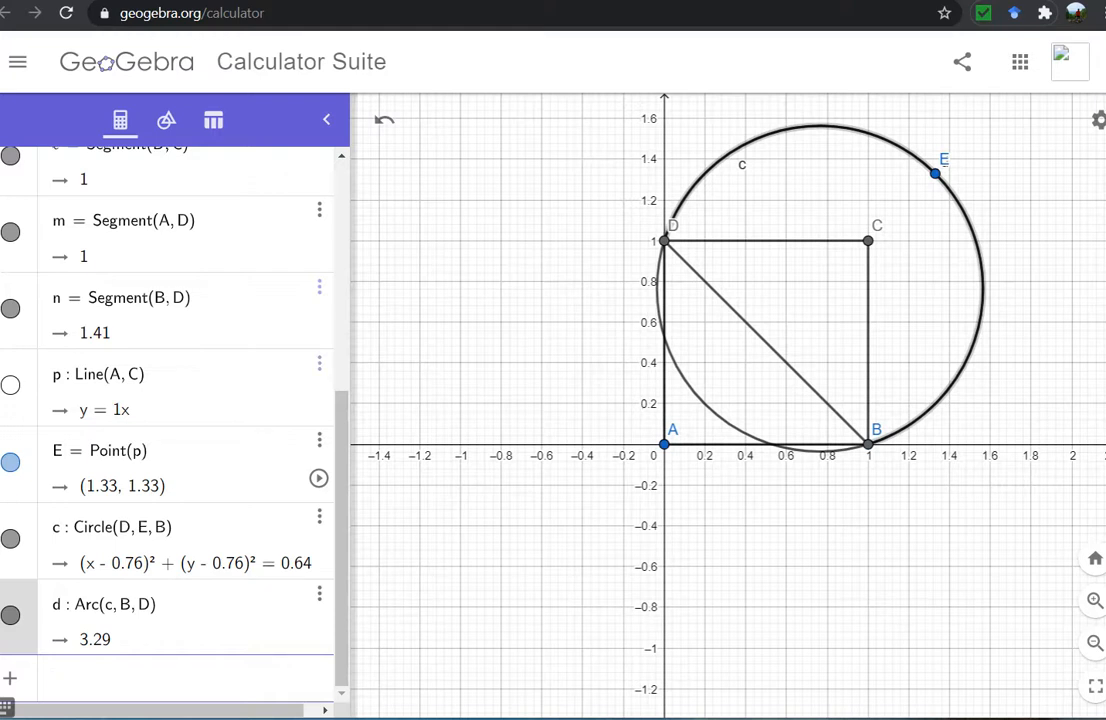
Hide circle c and move point E inward to about (1.21, 1.21) to reshape the arc.
{"action": "left_click", "coordinate": [10, 539]}
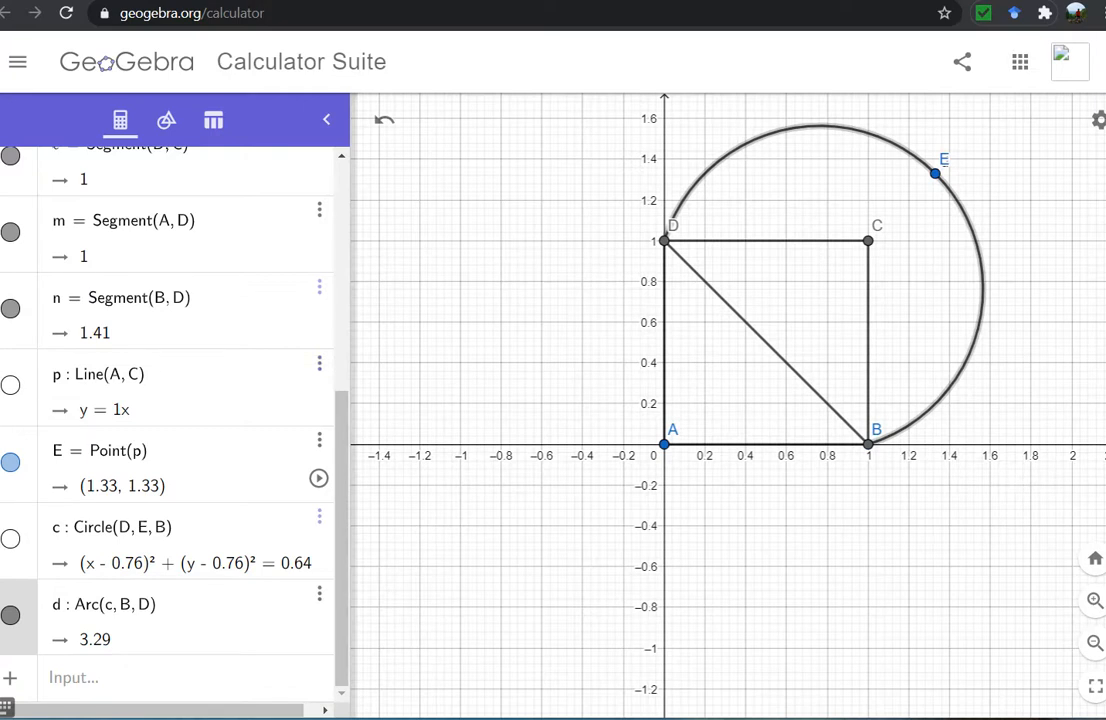
{"action": "left_click_drag", "start_coordinate": [935, 173], "coordinate": [850, 272]}
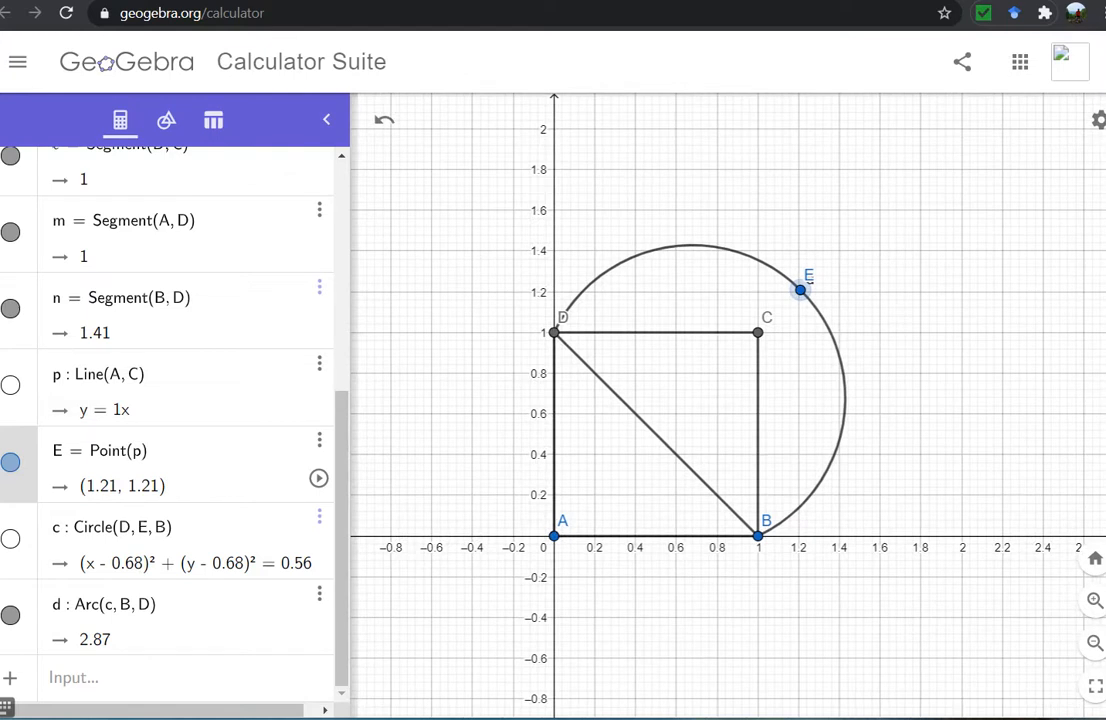
Turn off the grid and the coordinate axes in the graphics view.
{"action": "left_click", "coordinate": [1097, 120]}
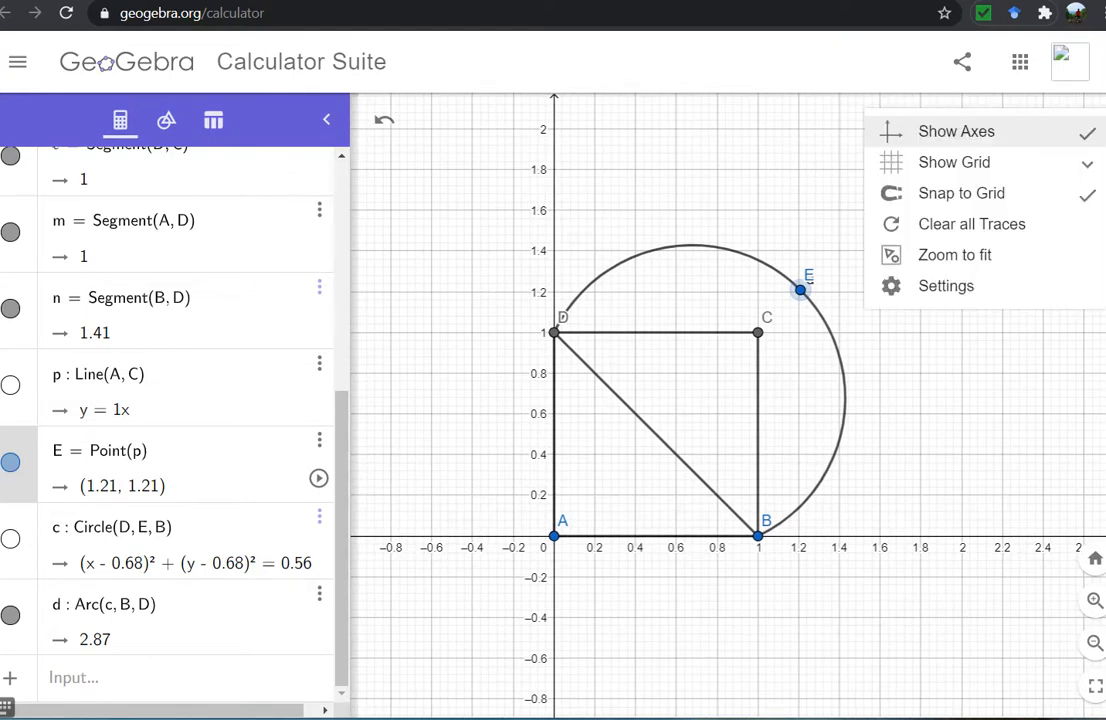
{"action": "left_click", "coordinate": [954, 162]}
{"action": "left_click", "coordinate": [921, 192]}
{"action": "left_click", "coordinate": [1097, 120]}
{"action": "left_click", "coordinate": [940, 131]}
{"action": "scroll", "coordinate": [905, 383], "scroll_direction": "up", "scroll_amount": 5}
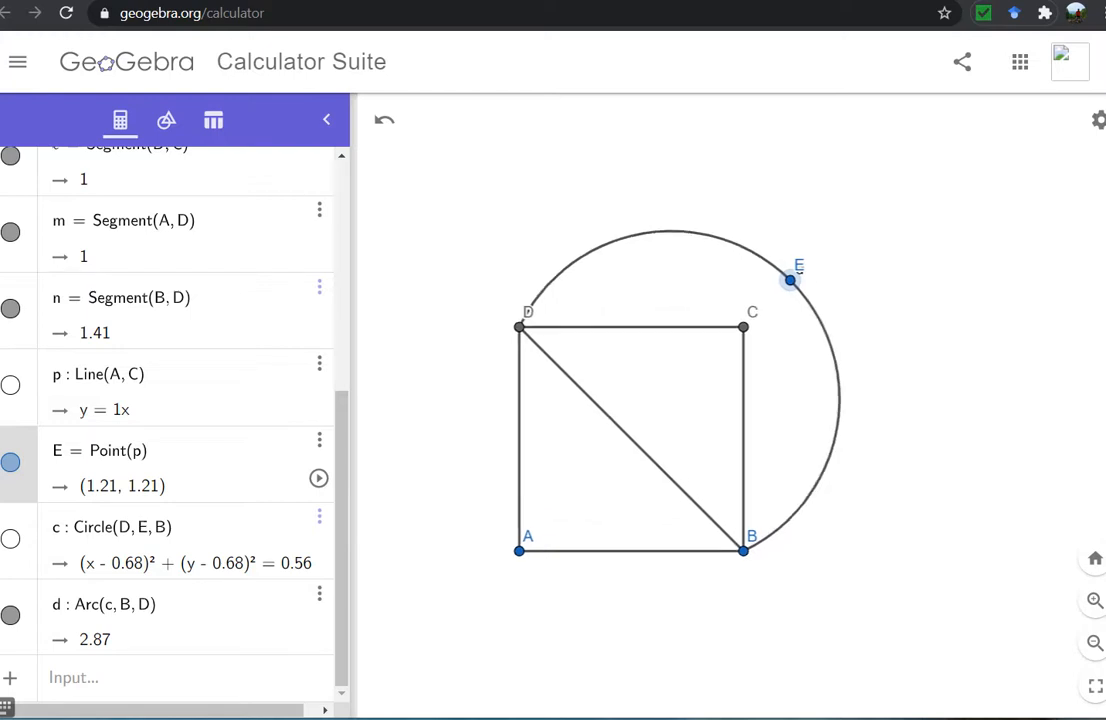
Enlarge the figure in the graphics view and move point E outward to about (1.29, 1.29).
{"action": "left_click_drag", "start_coordinate": [705, 500], "coordinate": [946, 500]}
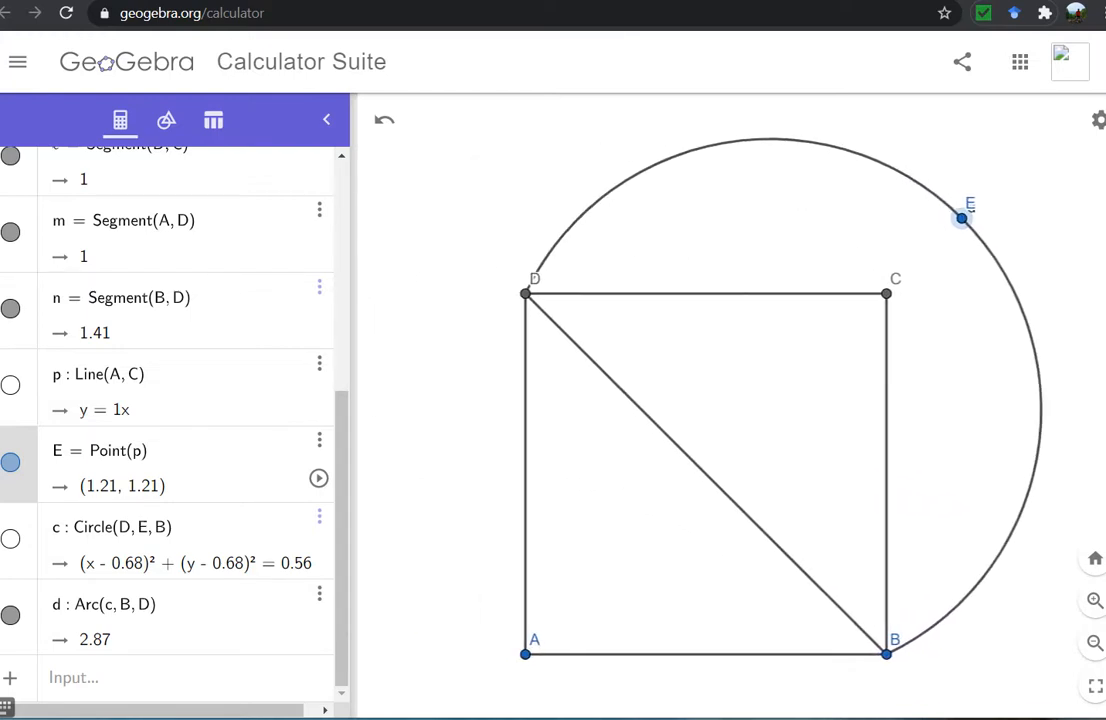
{"action": "left_click_drag", "start_coordinate": [965, 216], "coordinate": [994, 187]}
{"action": "left_click_drag", "start_coordinate": [780, 240], "coordinate": [737, 247]}
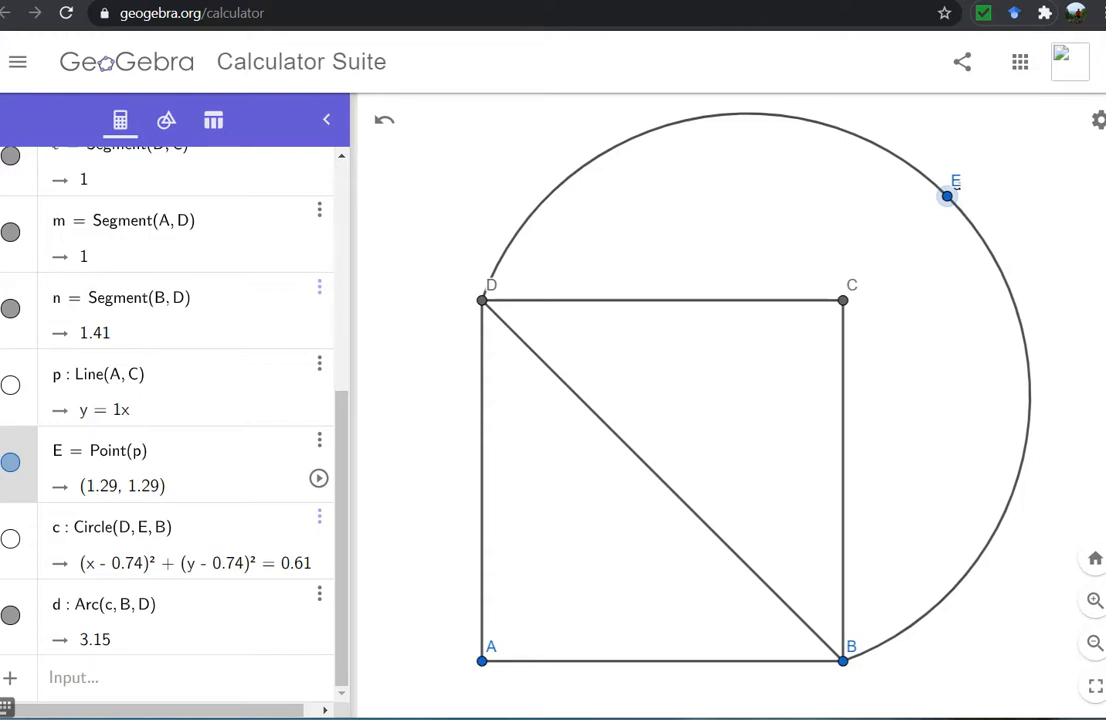
Hide point E and turn off the label of the arc from B to D.
{"action": "left_click", "coordinate": [11, 463]}
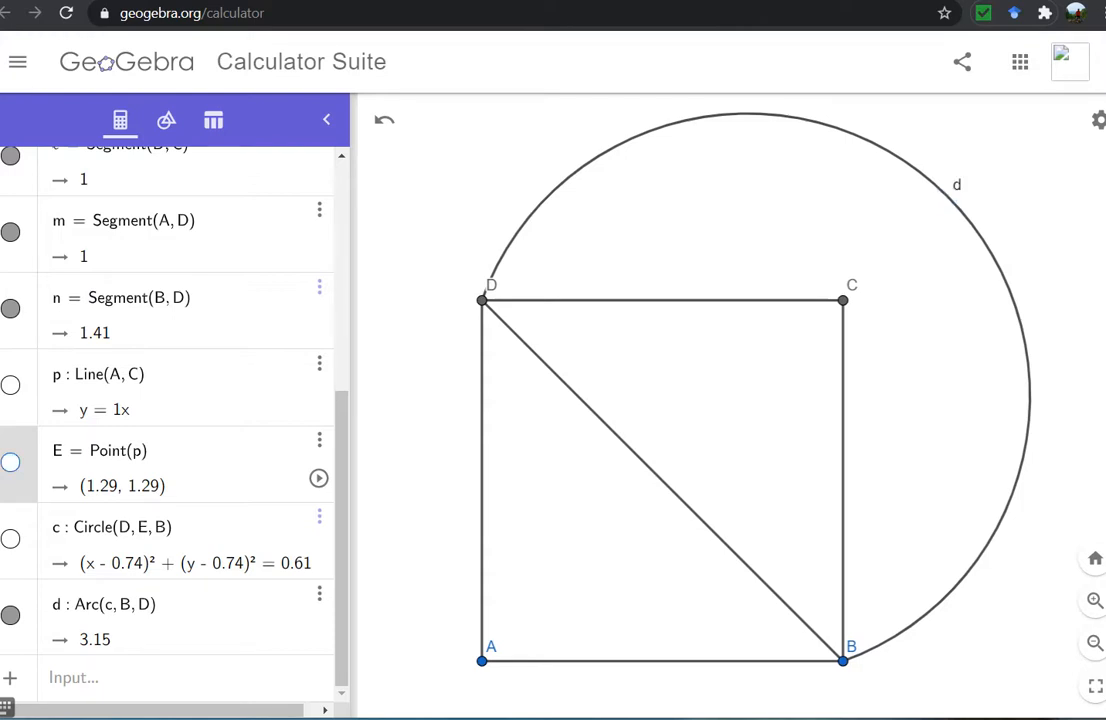
{"action": "left_click", "coordinate": [956, 188]}
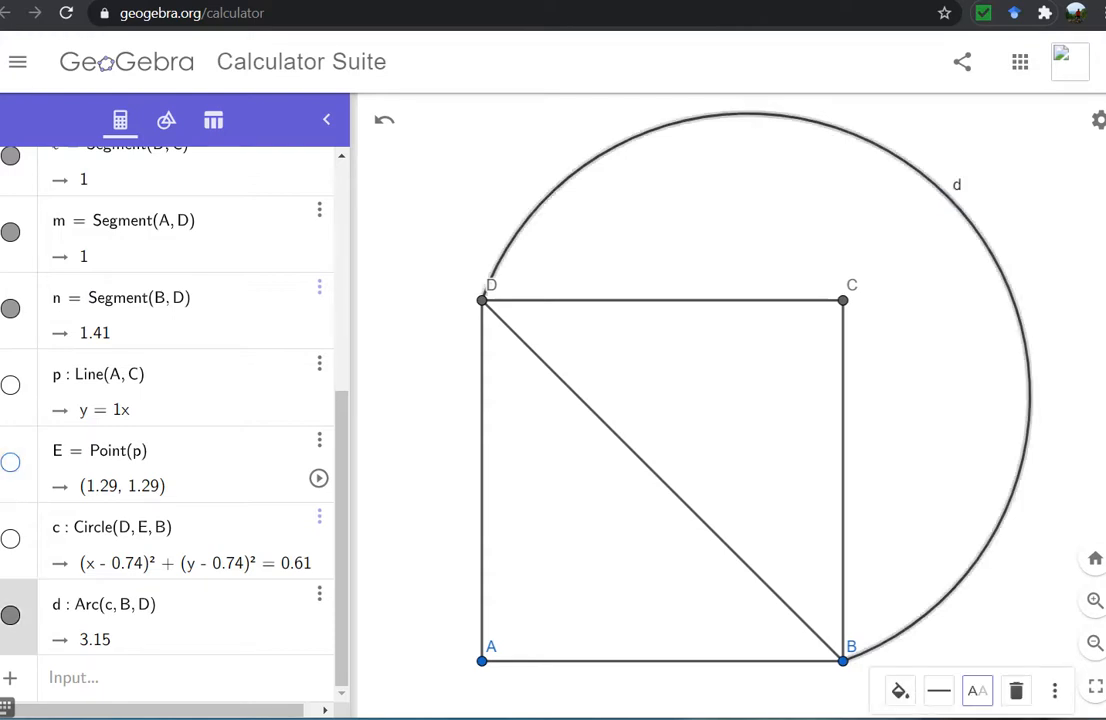
{"action": "left_click", "coordinate": [977, 690]}
{"action": "left_click", "coordinate": [835, 647]}
{"action": "left_click", "coordinate": [835, 647]}
{"action": "left_click", "coordinate": [835, 616]}
{"action": "key", "text": "Escape"}
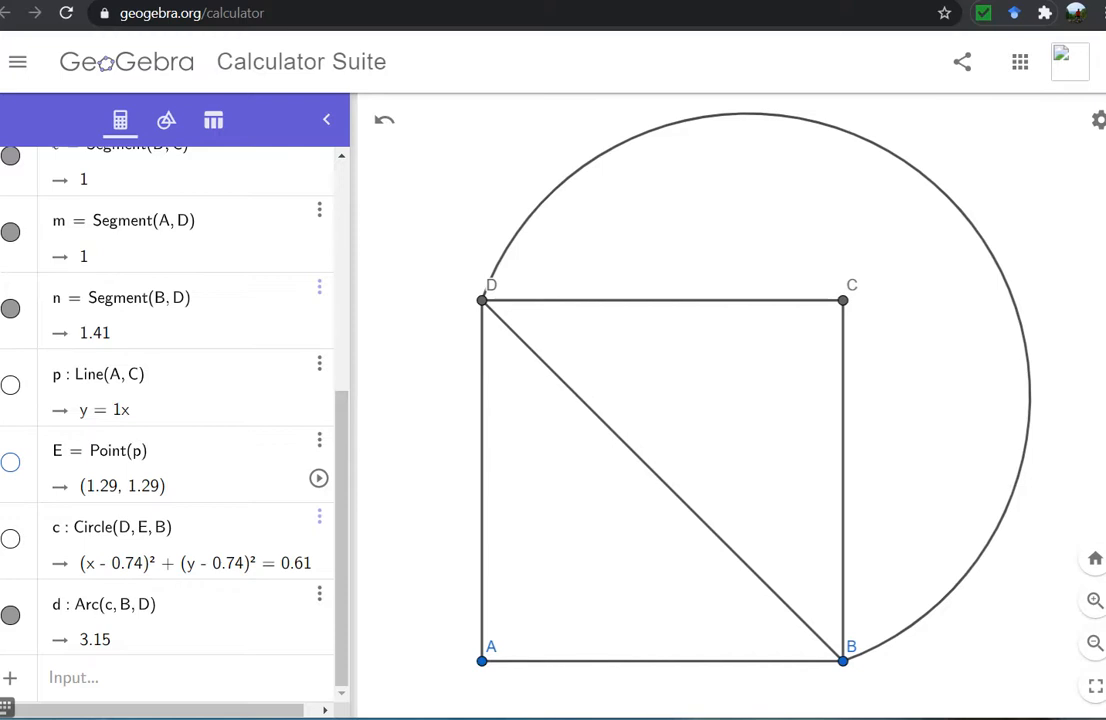
{"action": "left_click_drag", "start_coordinate": [415, 255], "coordinate": [871, 685]}
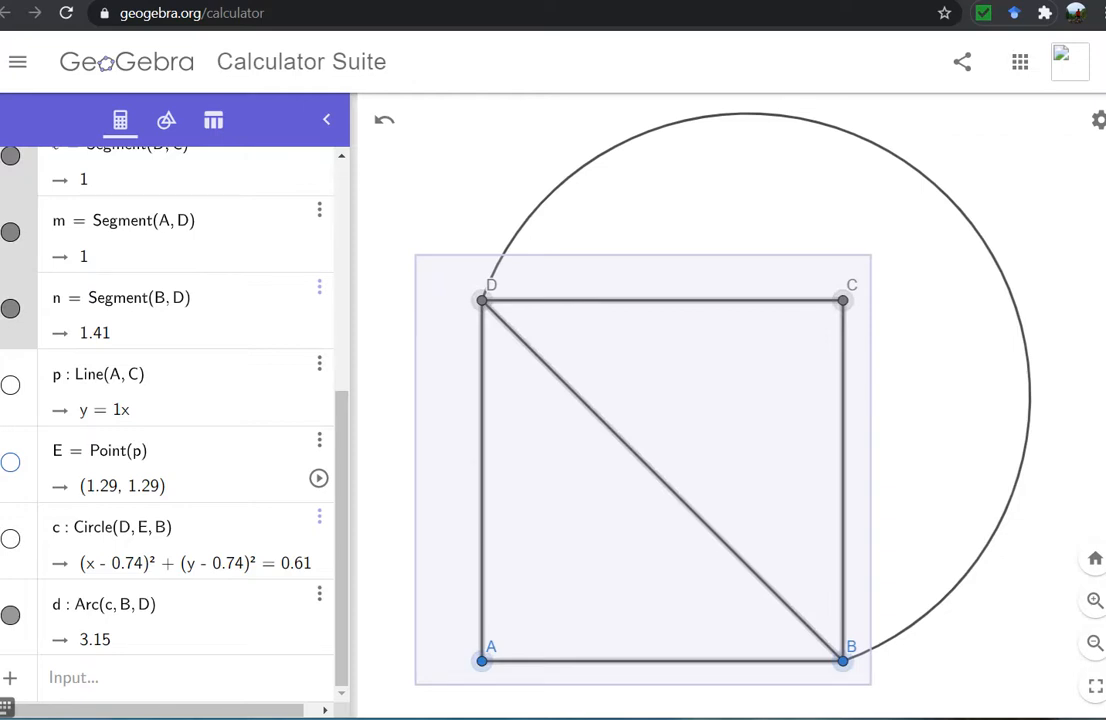
{"action": "key", "text": "Escape"}
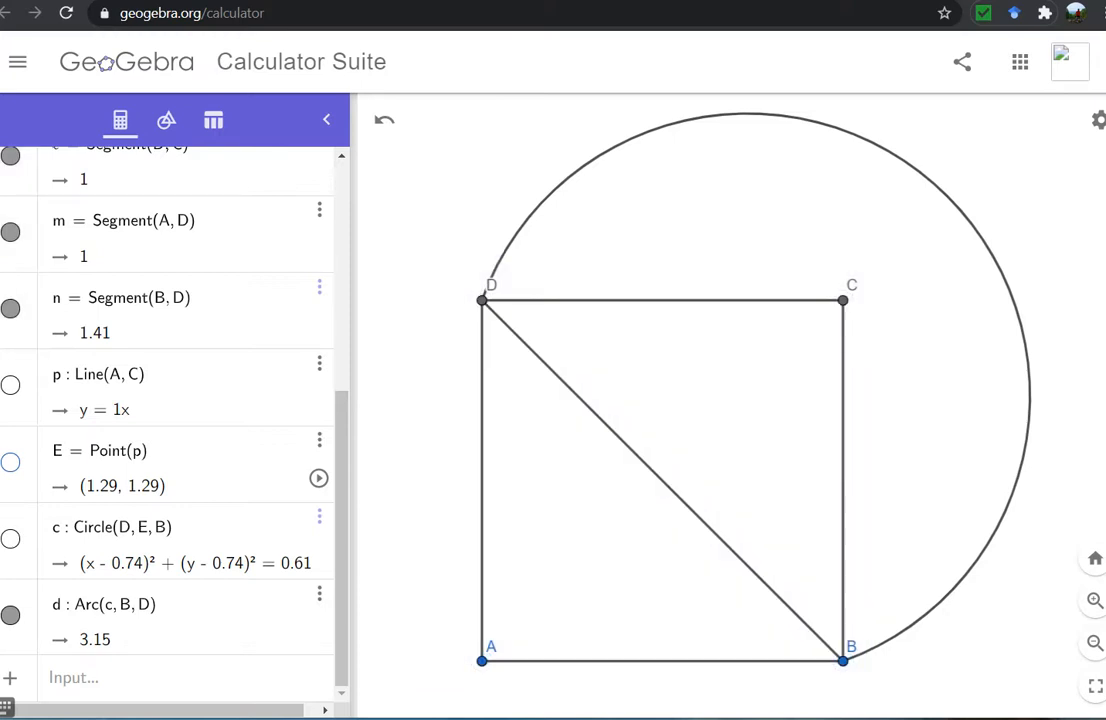
{"action": "left_click", "coordinate": [1028, 420]}
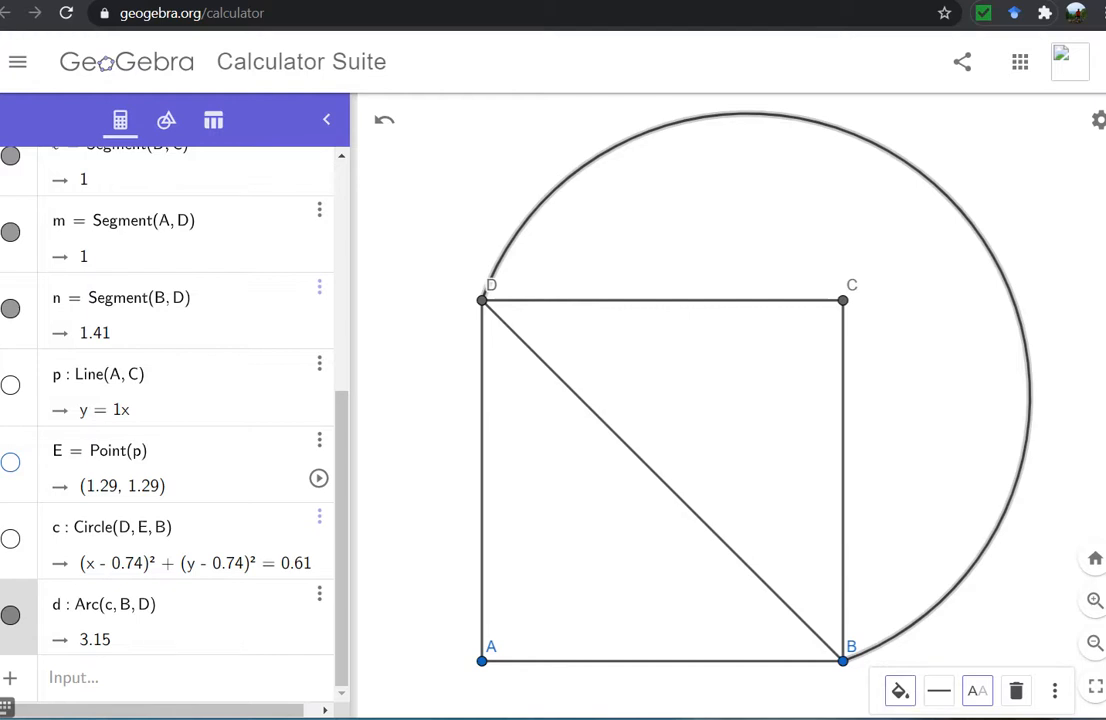
{"action": "left_click", "coordinate": [899, 690]}
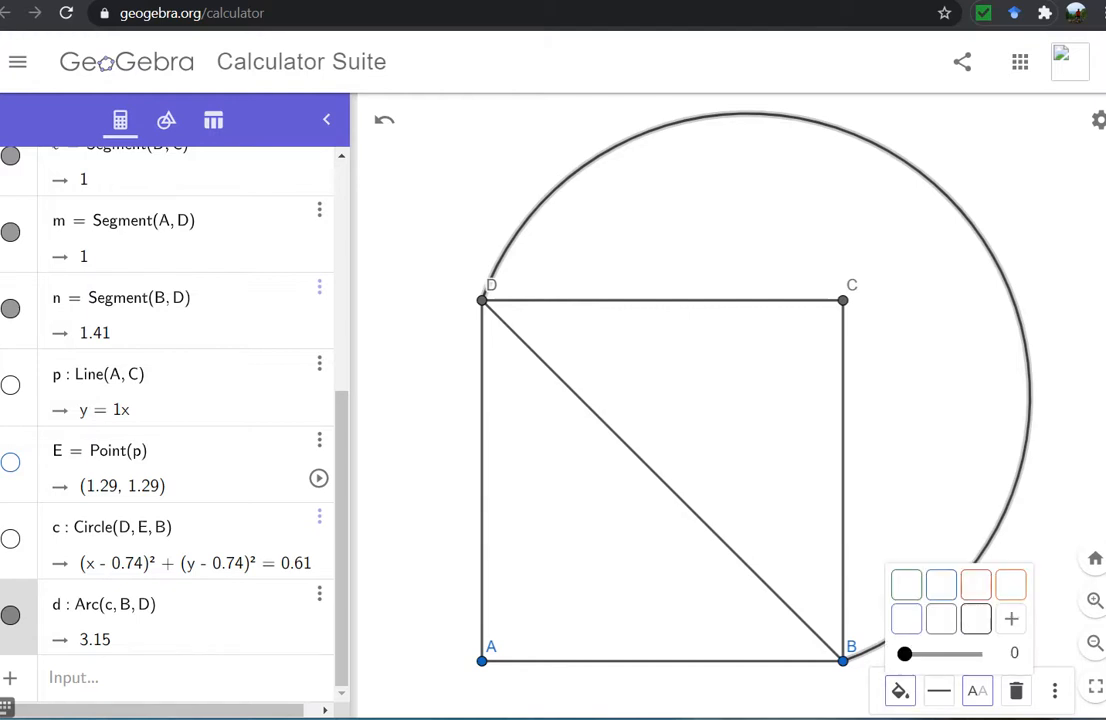
{"action": "left_click", "coordinate": [930, 480]}
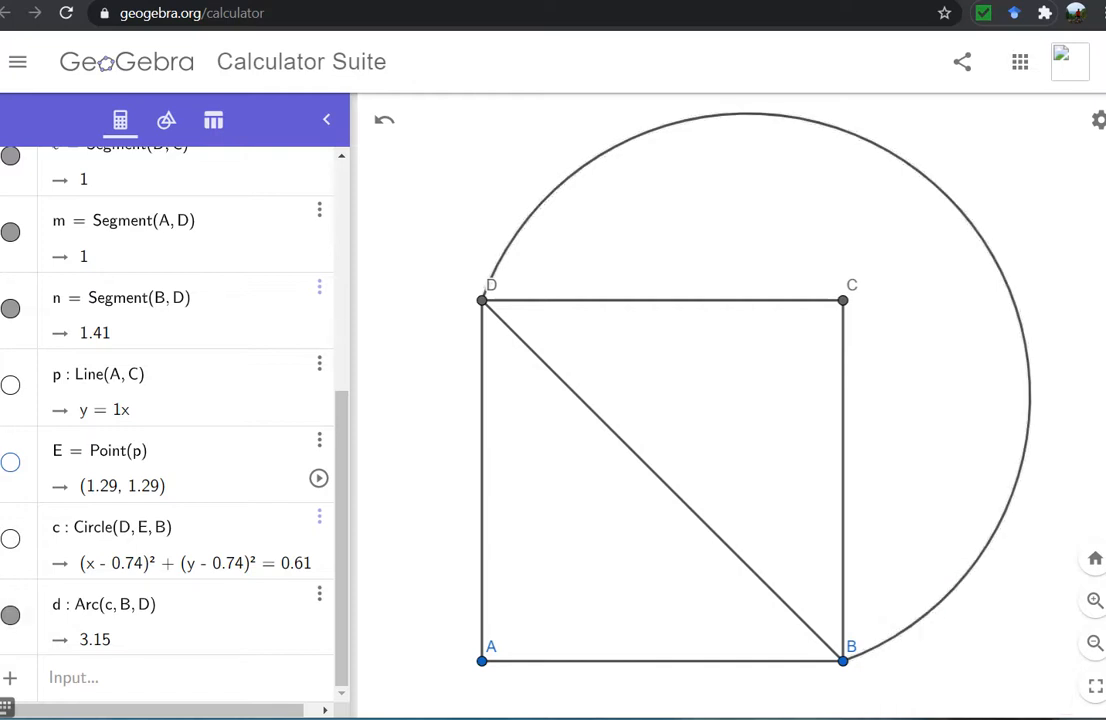
{"action": "left_click", "coordinate": [985, 549]}
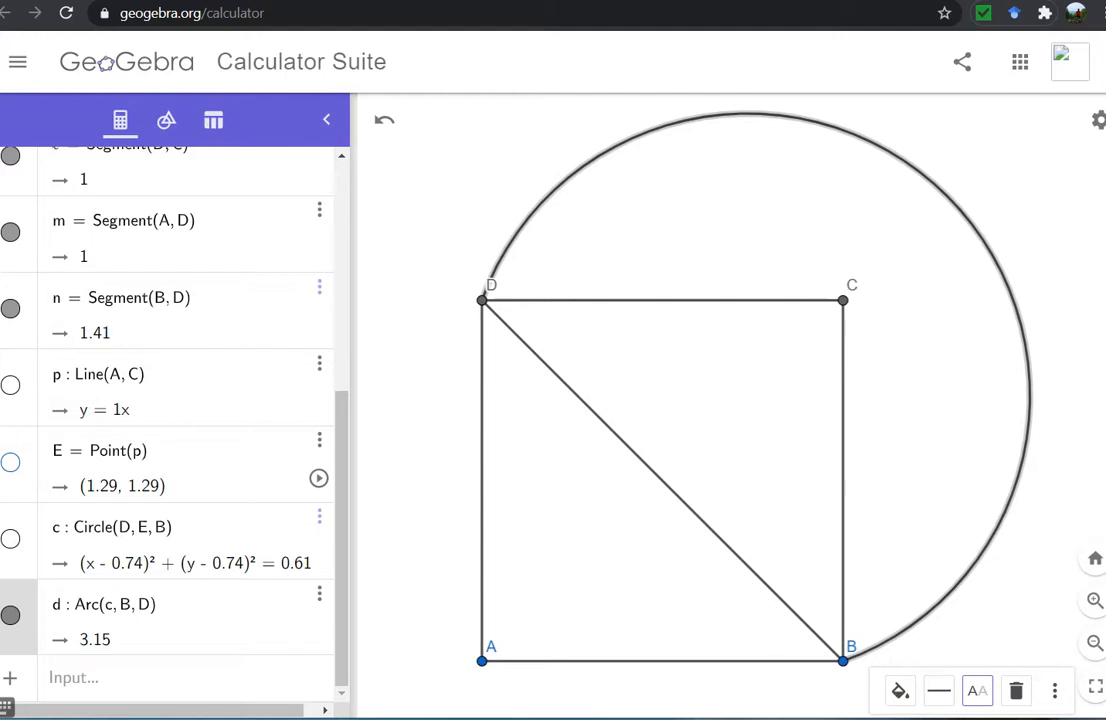
Color the square's side BC dark green and increase its line thickness.
{"action": "left_click", "coordinate": [843, 460]}
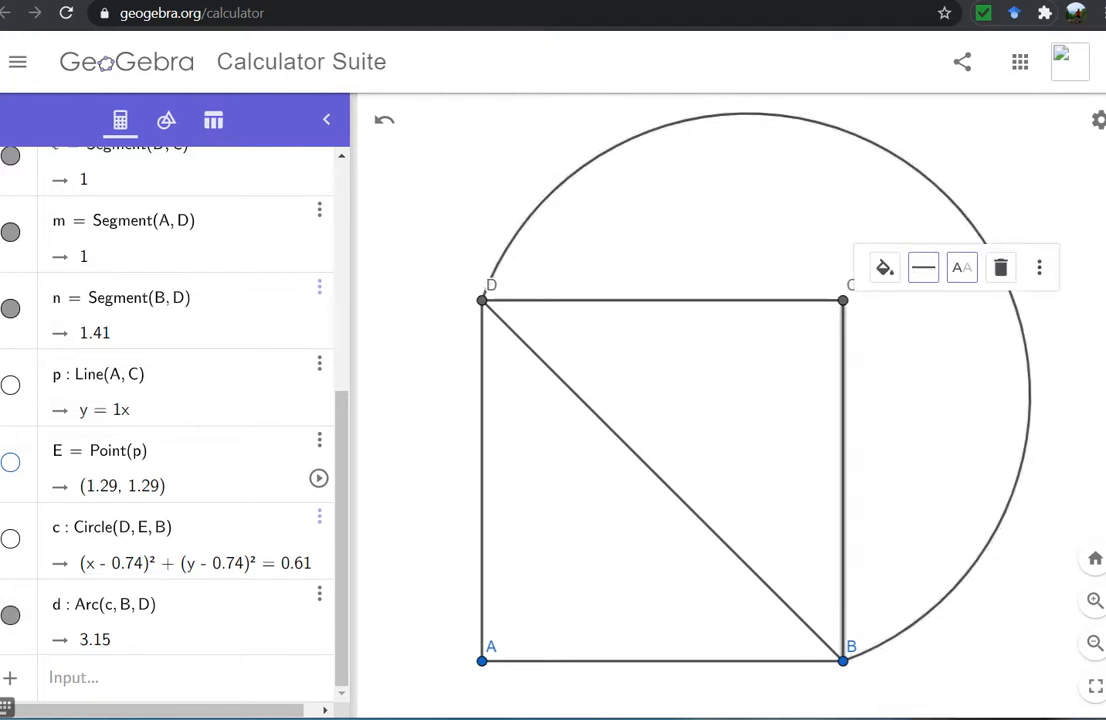
{"action": "left_click", "coordinate": [923, 267]}
{"action": "left_click", "coordinate": [884, 267]}
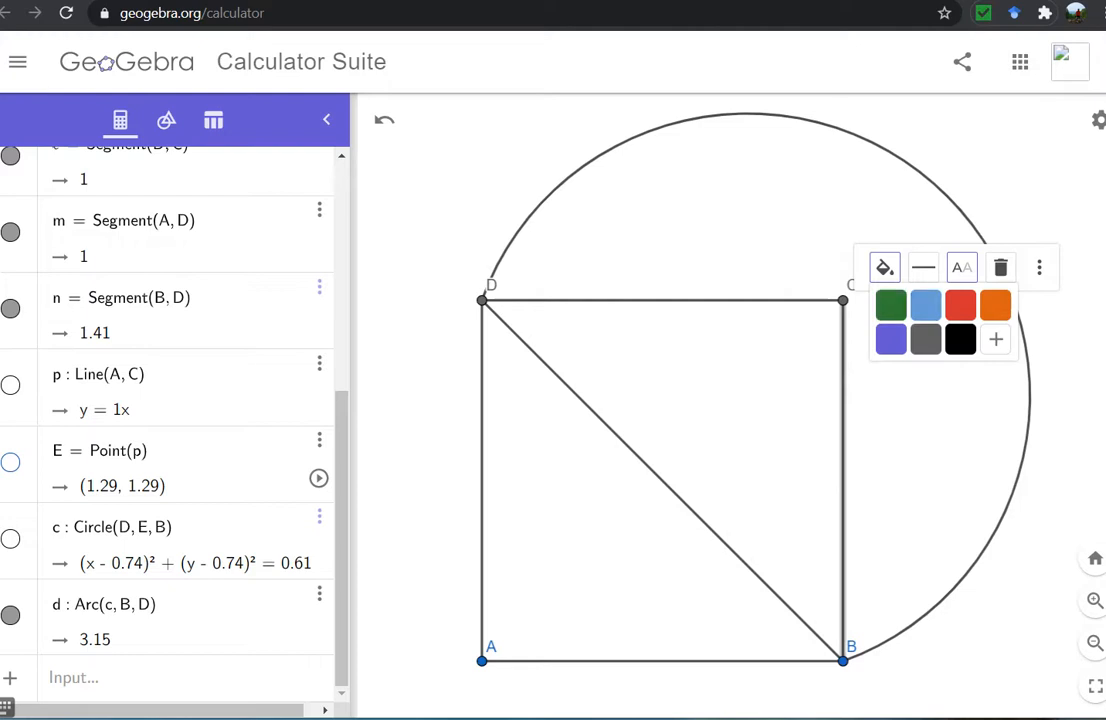
{"action": "left_click", "coordinate": [890, 305]}
{"action": "left_click", "coordinate": [923, 267]}
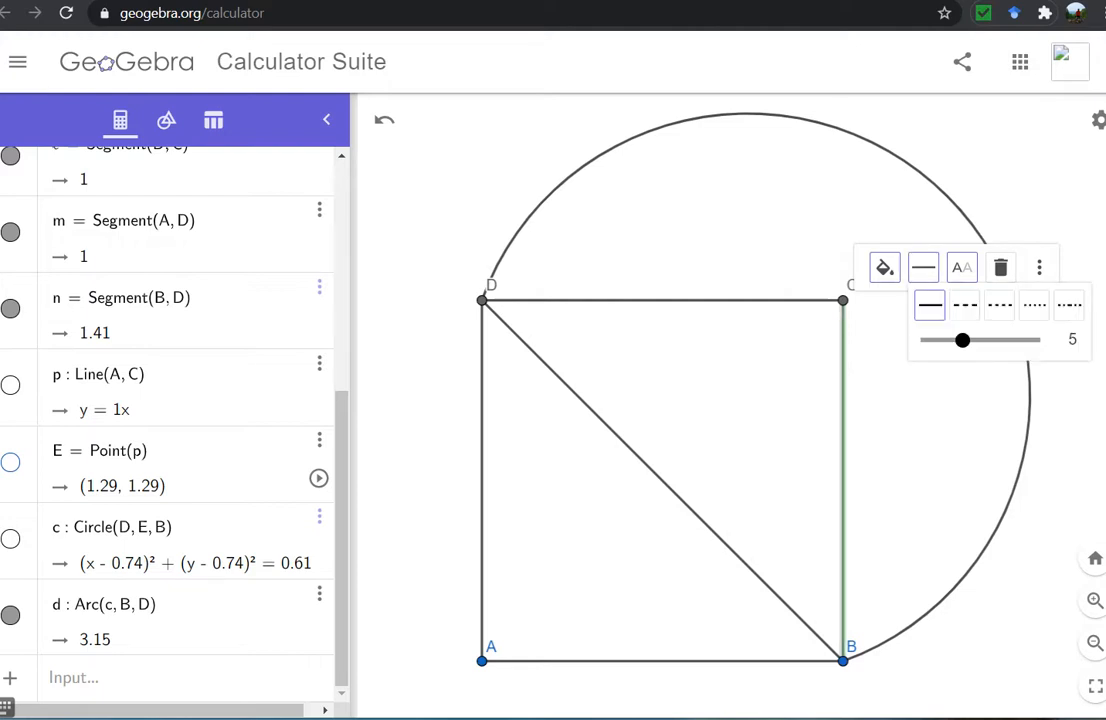
{"action": "left_click_drag", "start_coordinate": [963, 339], "coordinate": [1006, 339]}
Set the color of the square's side DC to the custom green 0, 204, 0 (#00CC00).
{"action": "left_click", "coordinate": [690, 300]}
{"action": "left_click", "coordinate": [742, 267]}
{"action": "left_click", "coordinate": [742, 267]}
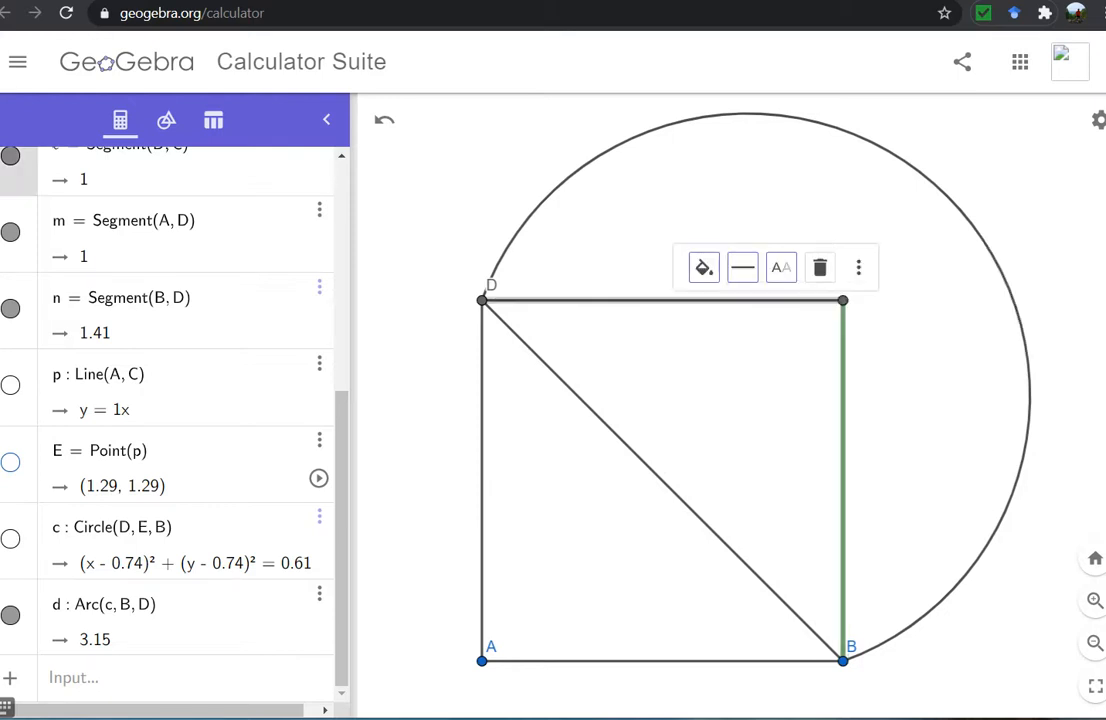
{"action": "left_click", "coordinate": [704, 267]}
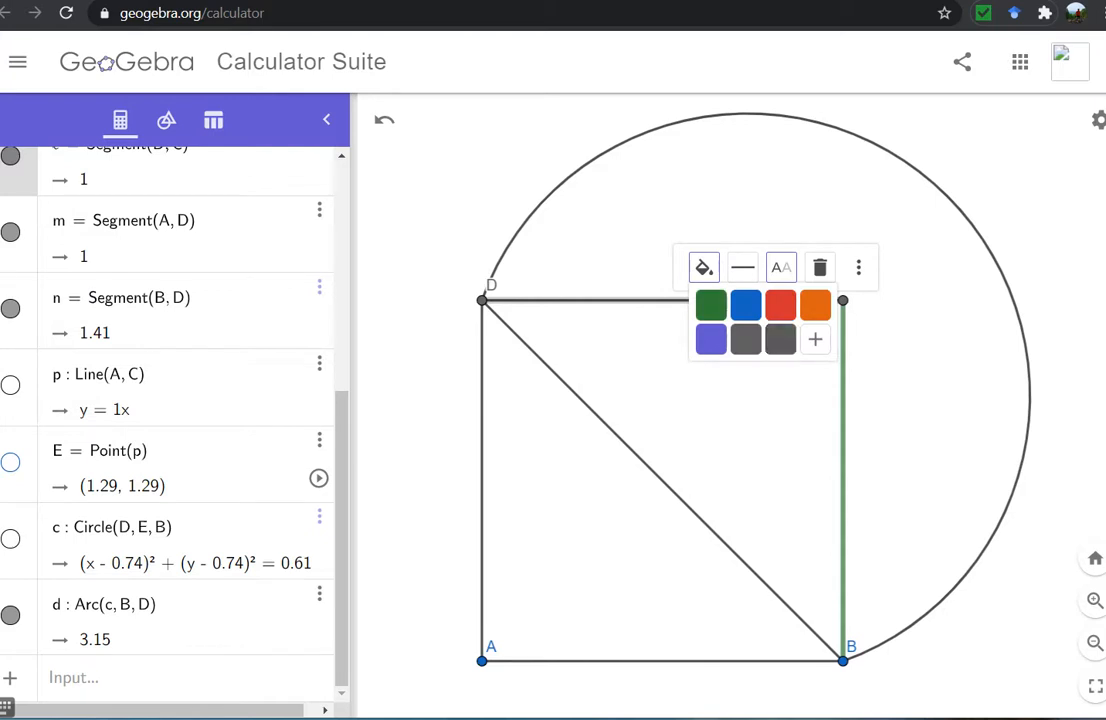
{"action": "left_click", "coordinate": [815, 339]}
{"action": "left_click", "coordinate": [678, 302]}
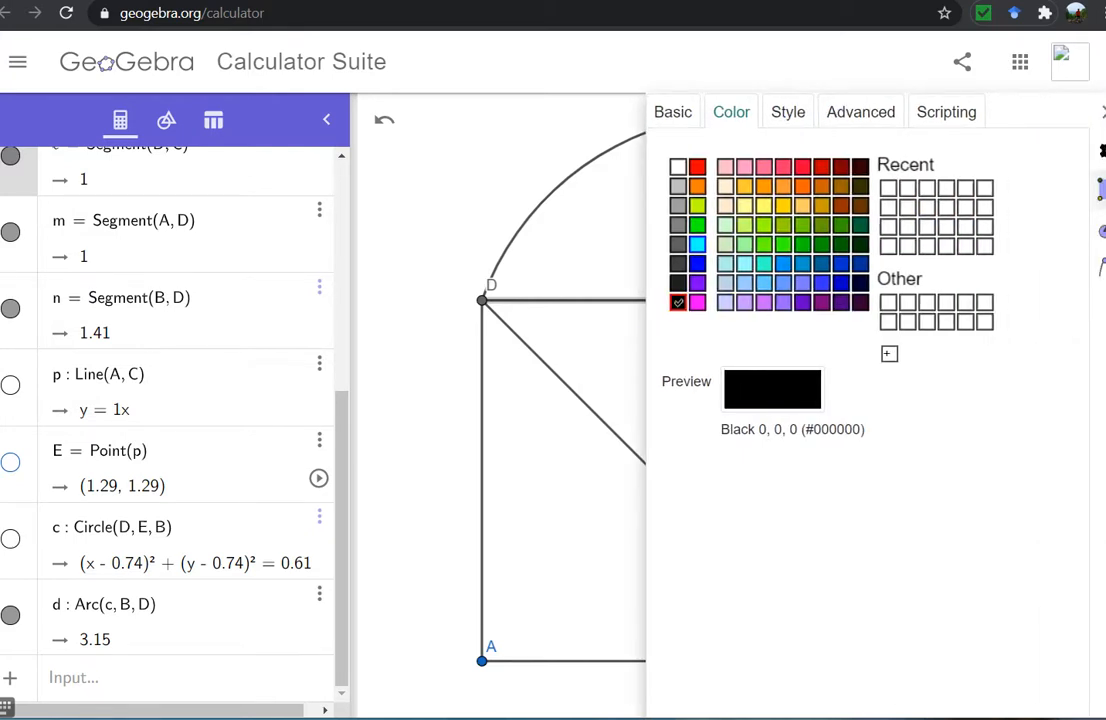
{"action": "left_click", "coordinate": [697, 224]}
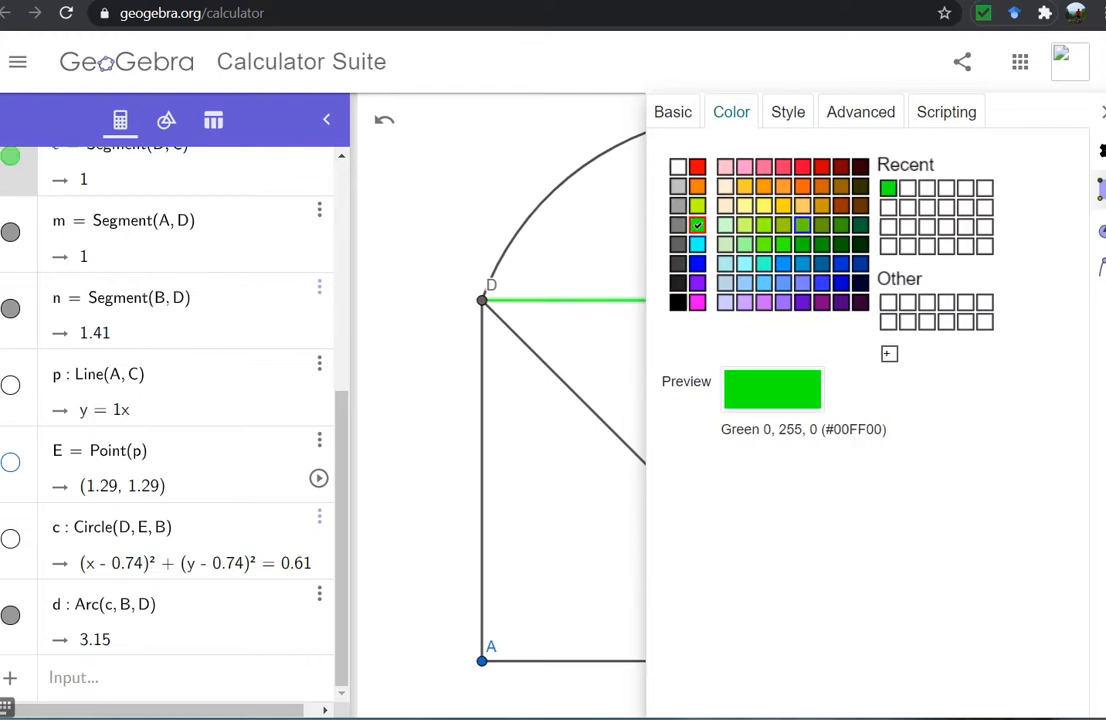
{"action": "left_click", "coordinate": [803, 225]}
{"action": "left_click", "coordinate": [803, 244]}
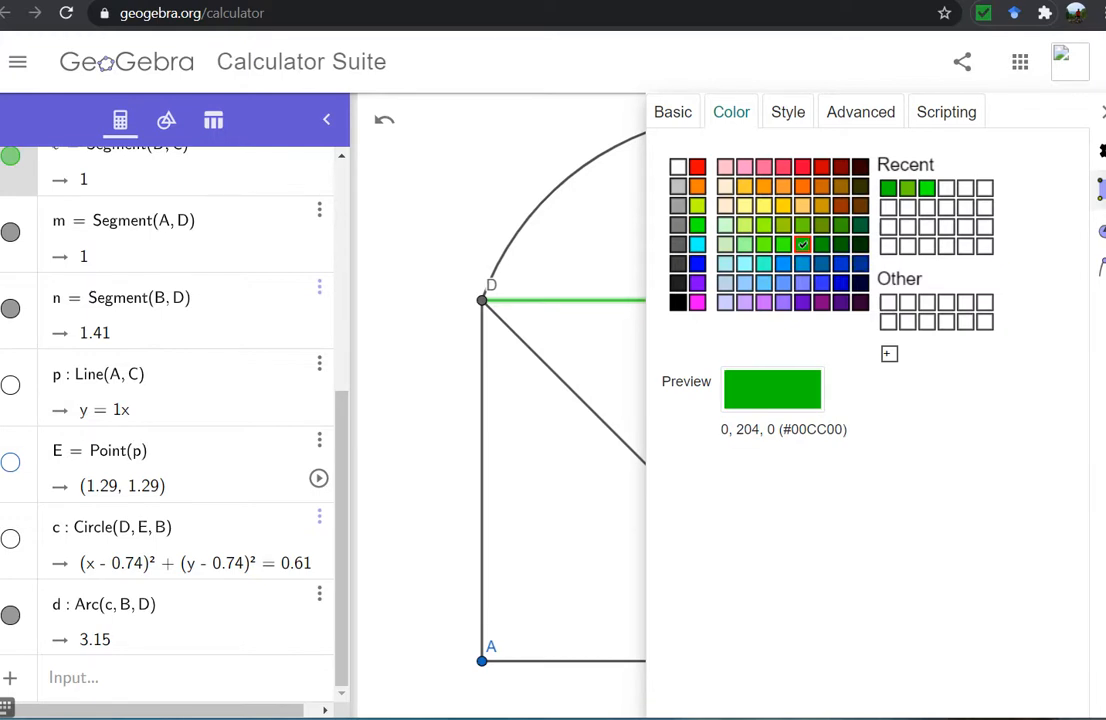
{"action": "left_click", "coordinate": [927, 188]}
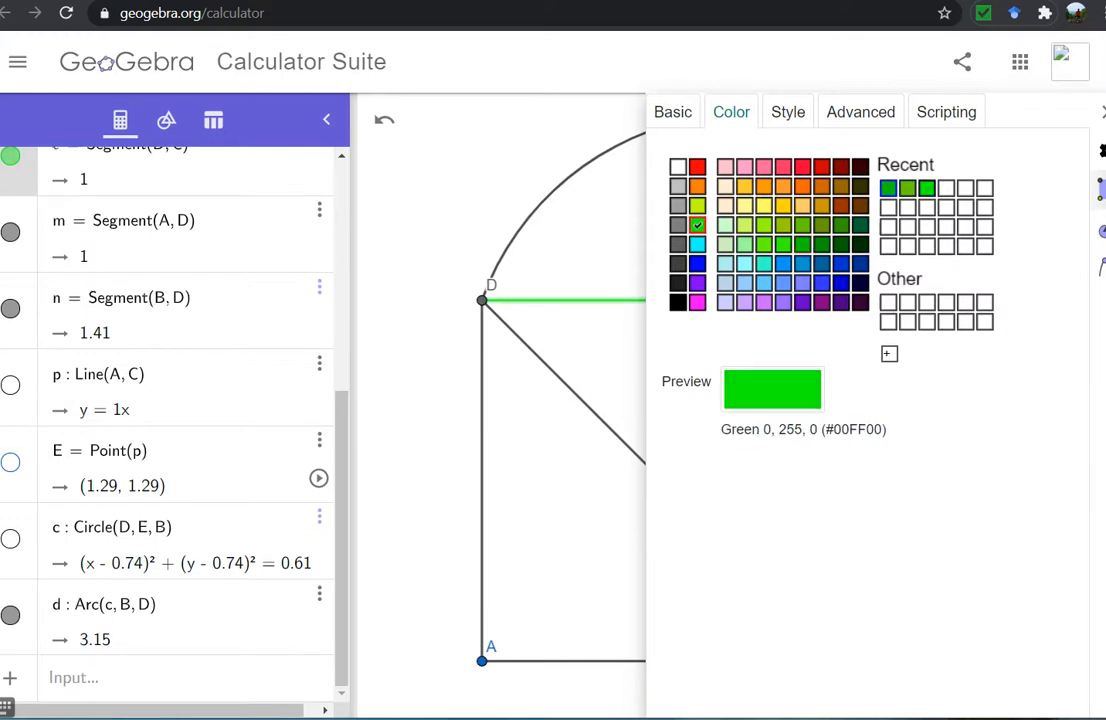
{"action": "left_click", "coordinate": [888, 188]}
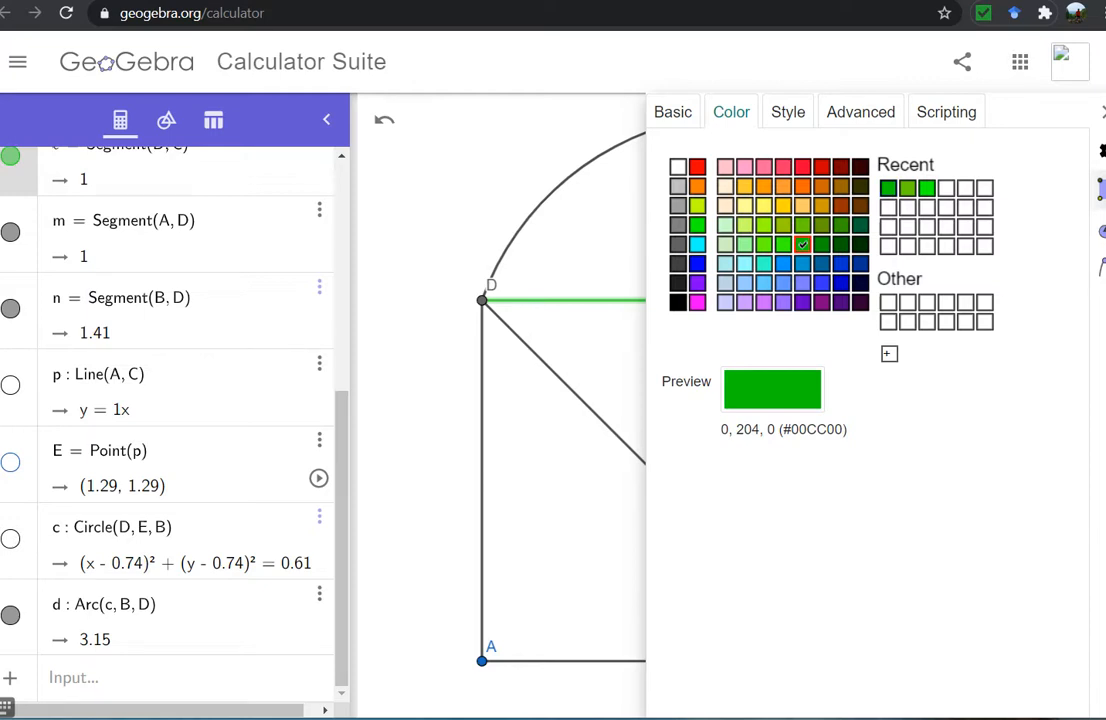
{"action": "left_click", "coordinate": [1102, 112]}
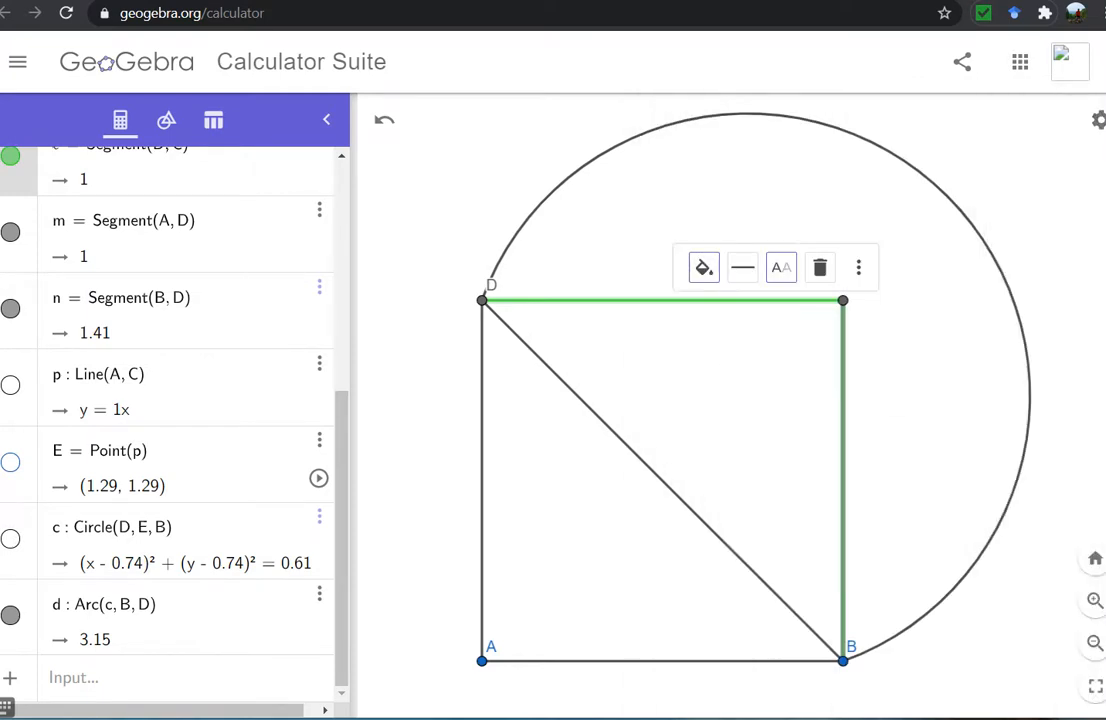
Recolor the square's side BC with the custom green 0, 204, 0 (#00CC00).
{"action": "left_click", "coordinate": [843, 415]}
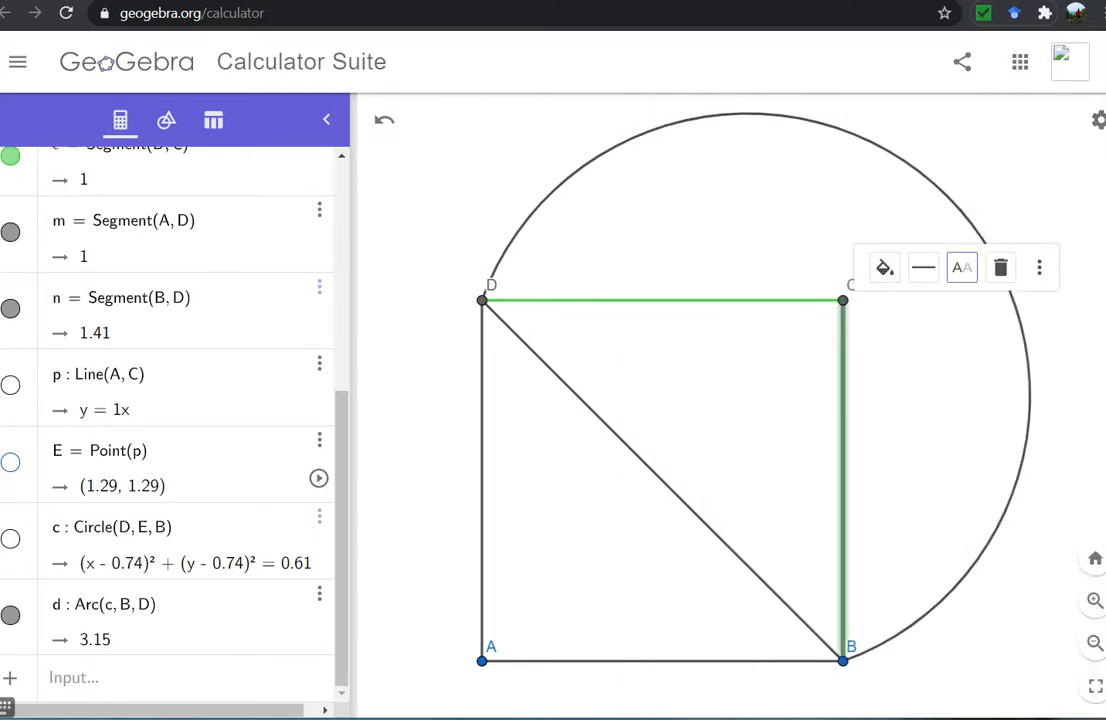
{"action": "left_click", "coordinate": [885, 267]}
{"action": "left_click", "coordinate": [995, 339]}
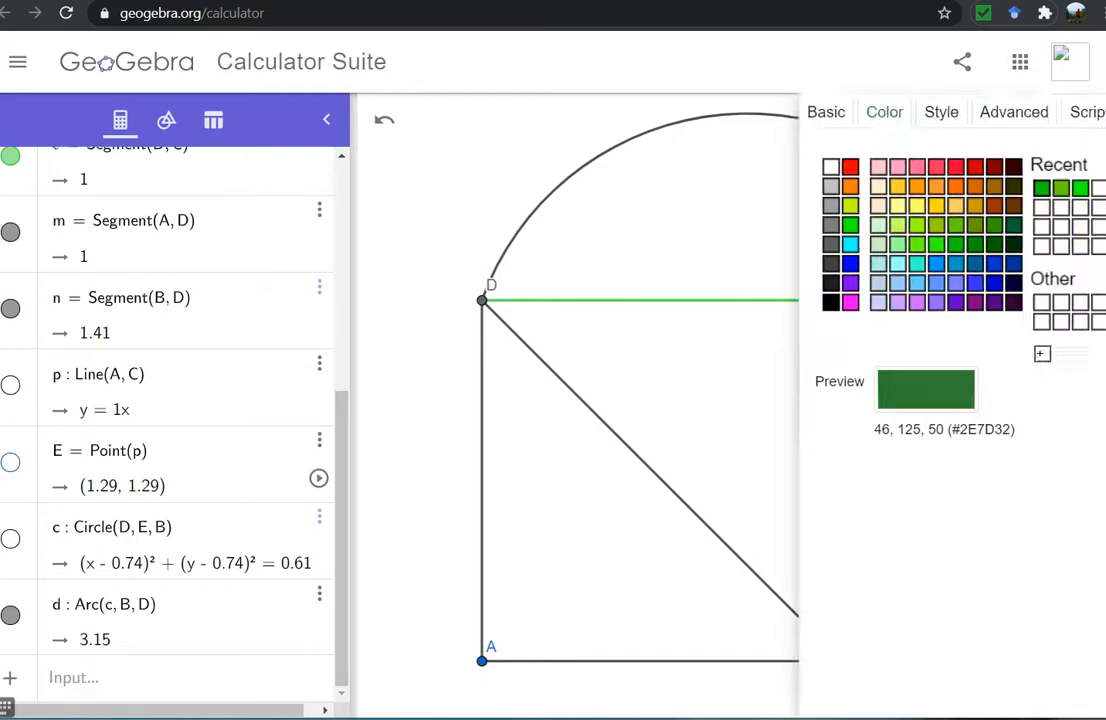
{"action": "left_click", "coordinate": [803, 244]}
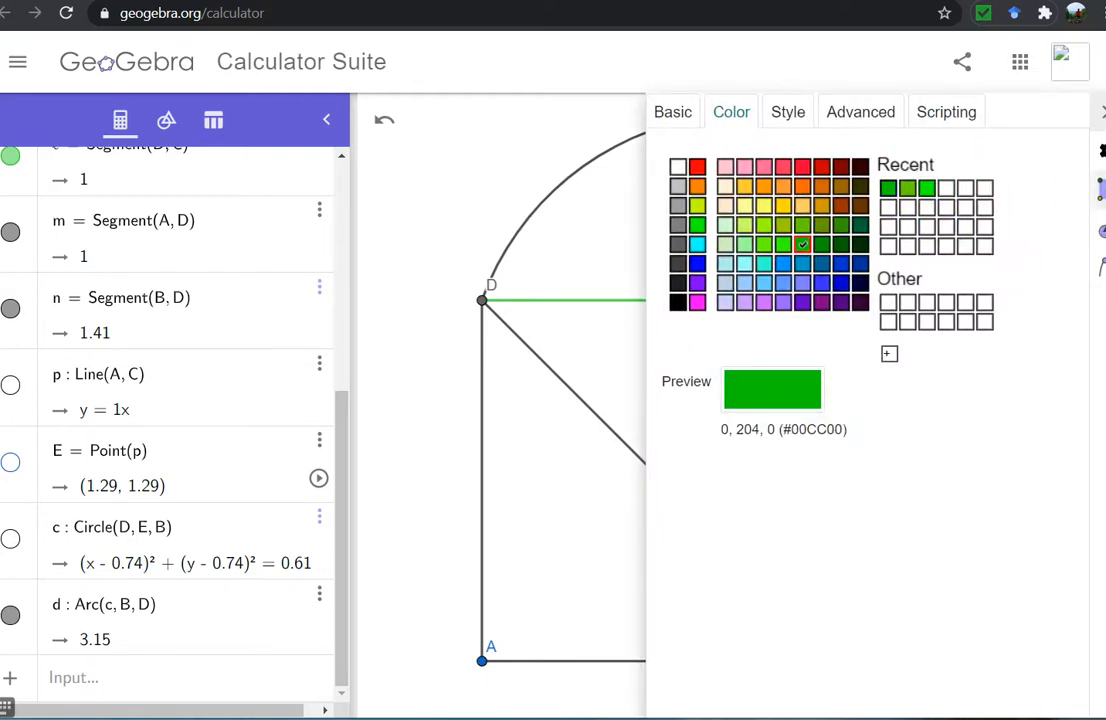
Set the line thickness of the square's side DC to 10.
{"action": "left_click", "coordinate": [1103, 112]}
{"action": "left_click", "coordinate": [700, 300]}
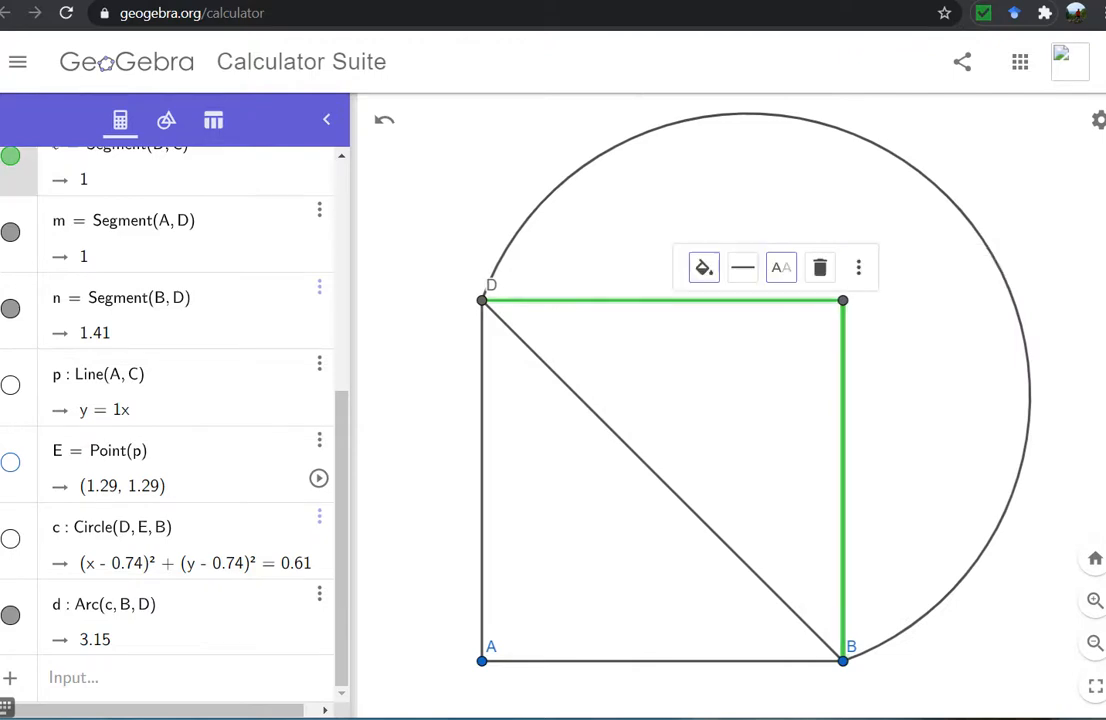
{"action": "left_click", "coordinate": [742, 267]}
{"action": "left_click_drag", "start_coordinate": [780, 340], "coordinate": [825, 340]}
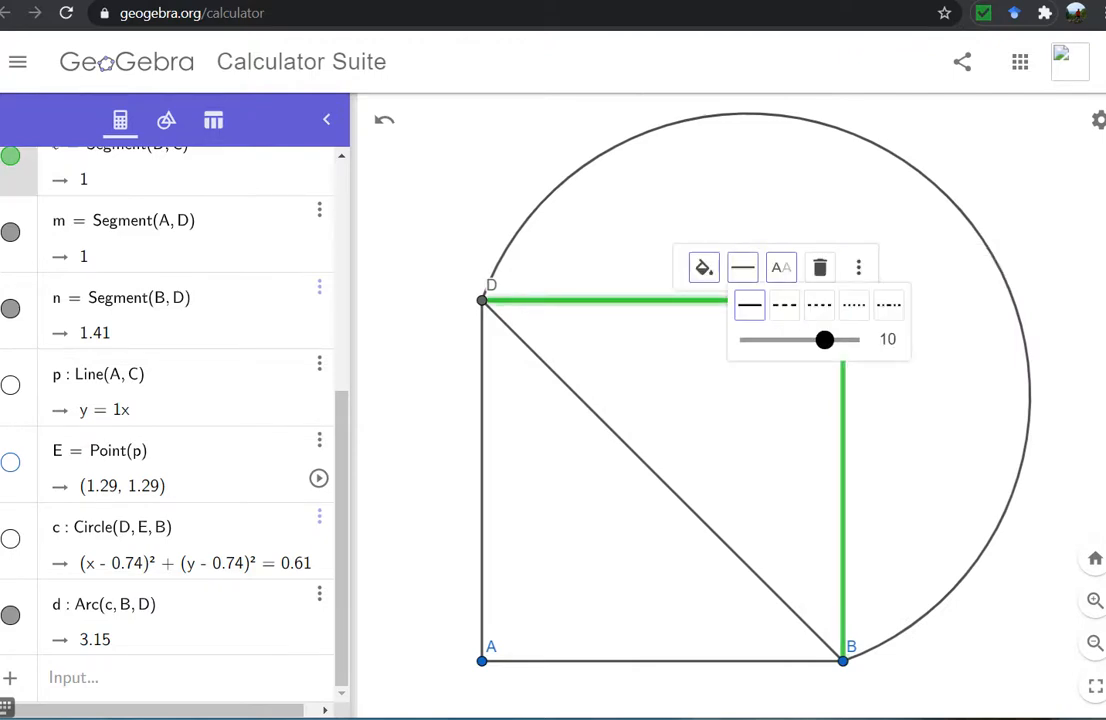
{"action": "left_click", "coordinate": [690, 214]}
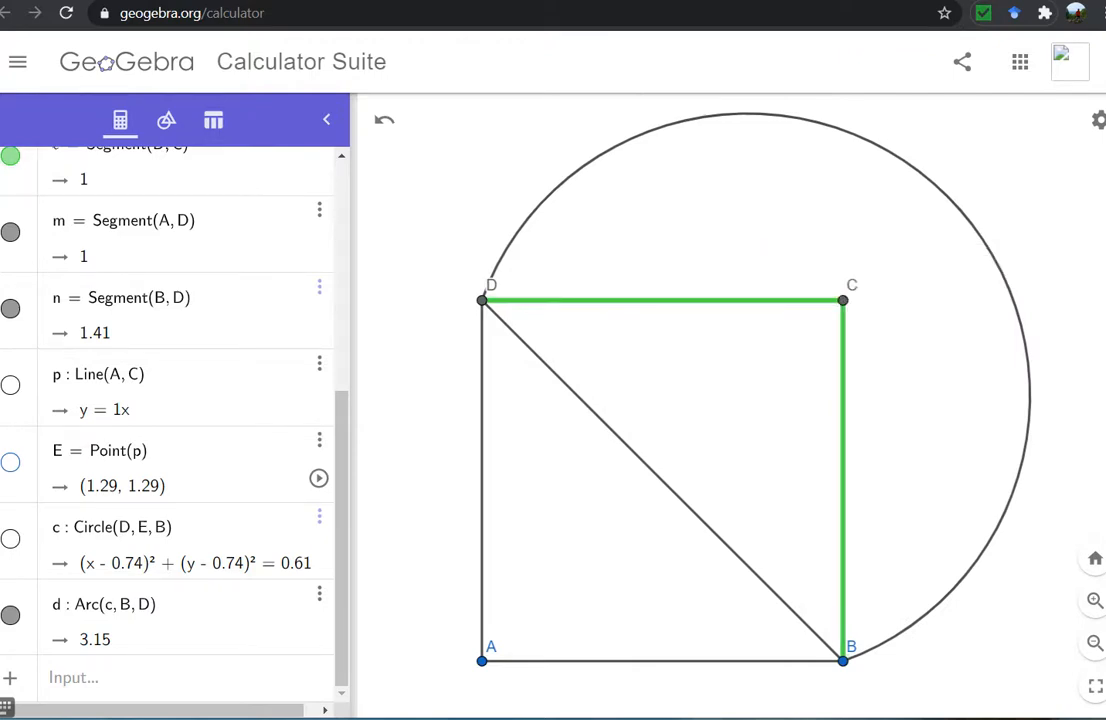
Color the arc from B to D with the green 0, 204, 0 (#00CC00).
{"action": "left_click", "coordinate": [949, 589]}
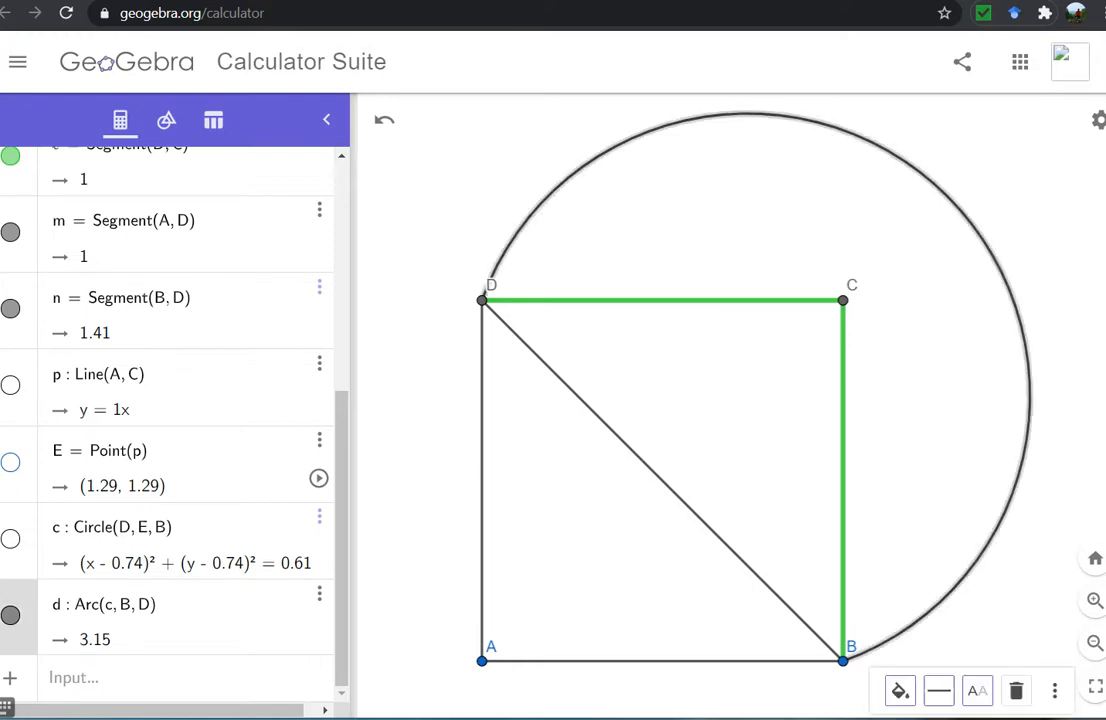
{"action": "left_click", "coordinate": [900, 690]}
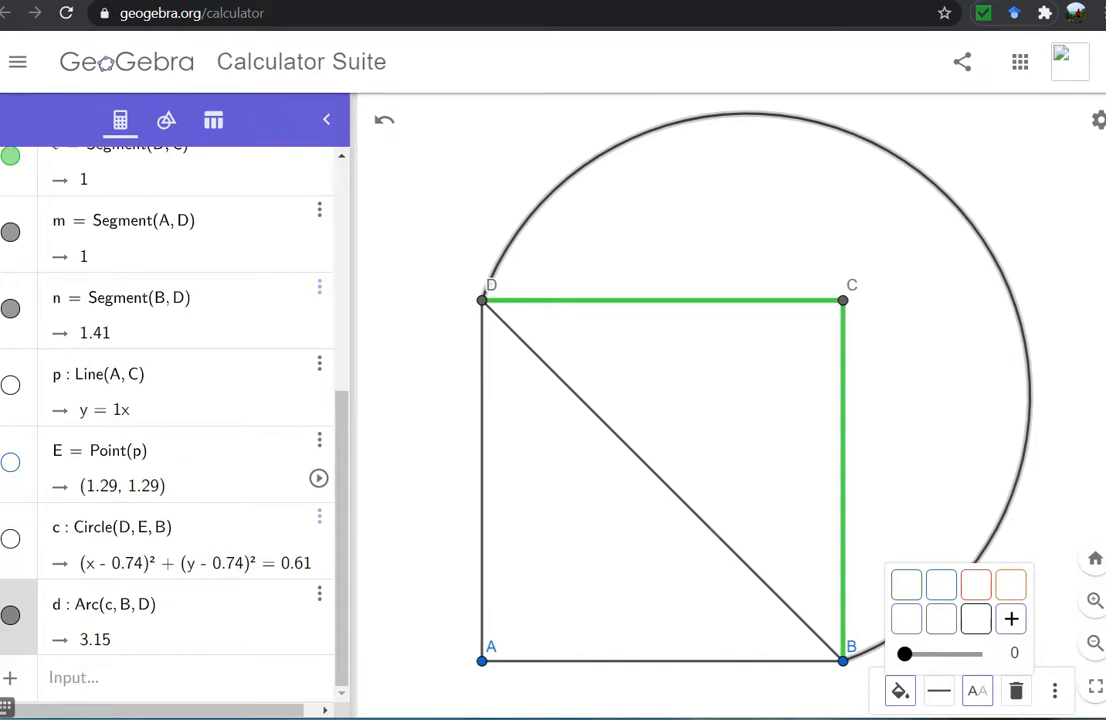
{"action": "left_click", "coordinate": [1011, 619]}
{"action": "left_click", "coordinate": [803, 244]}
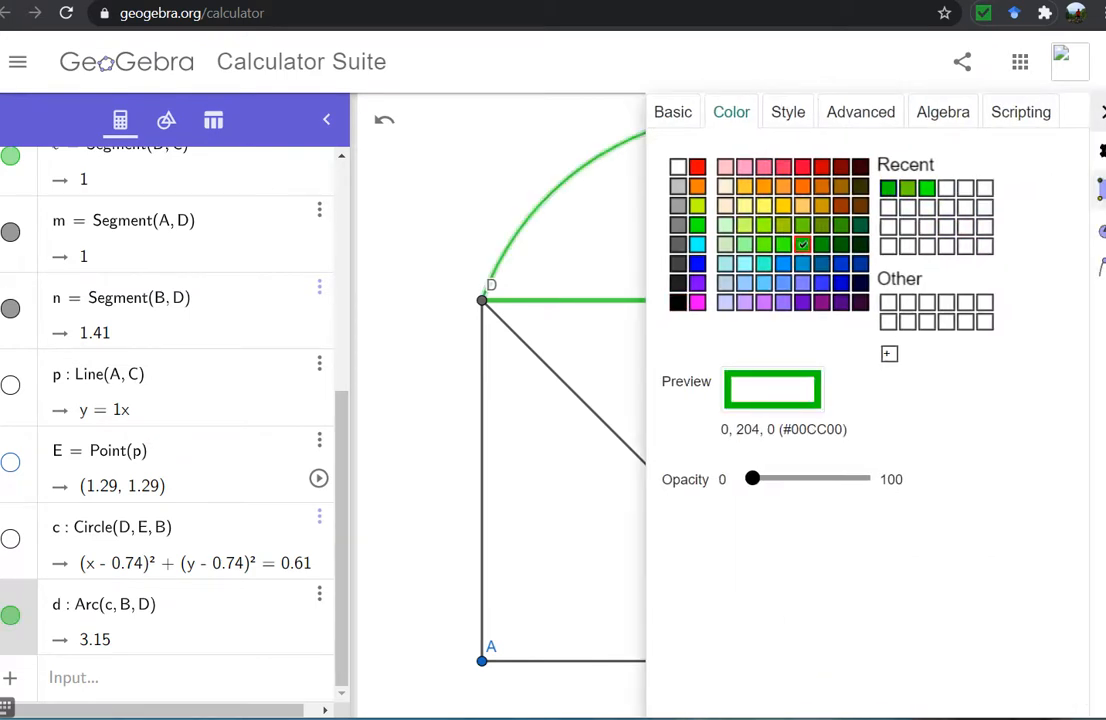
{"action": "key", "text": "Escape"}
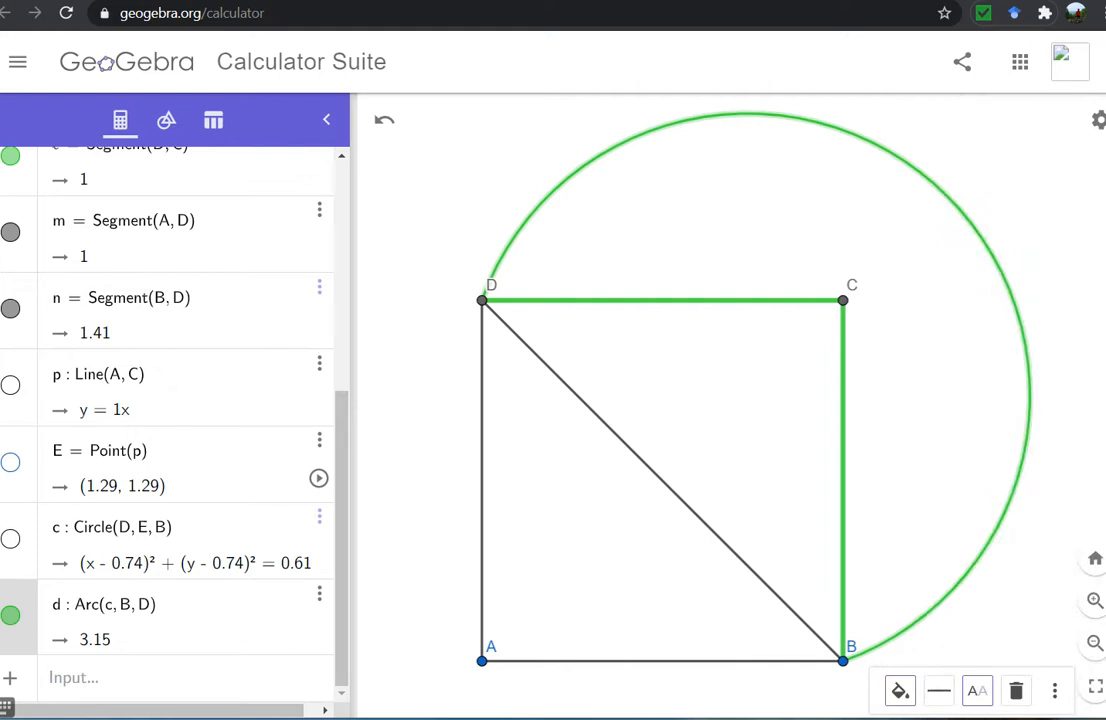
{"action": "key", "text": "Escape"}
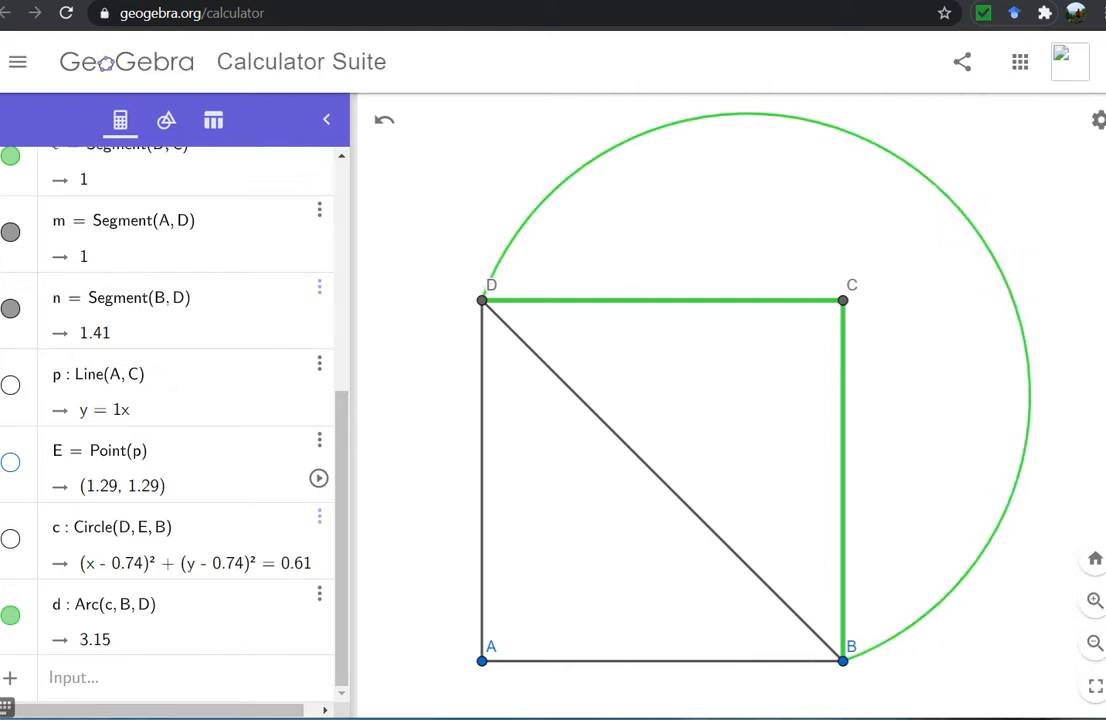
Increase the line thickness of the green arc from B to D to match the square's green sides.
{"action": "left_click", "coordinate": [968, 218]}
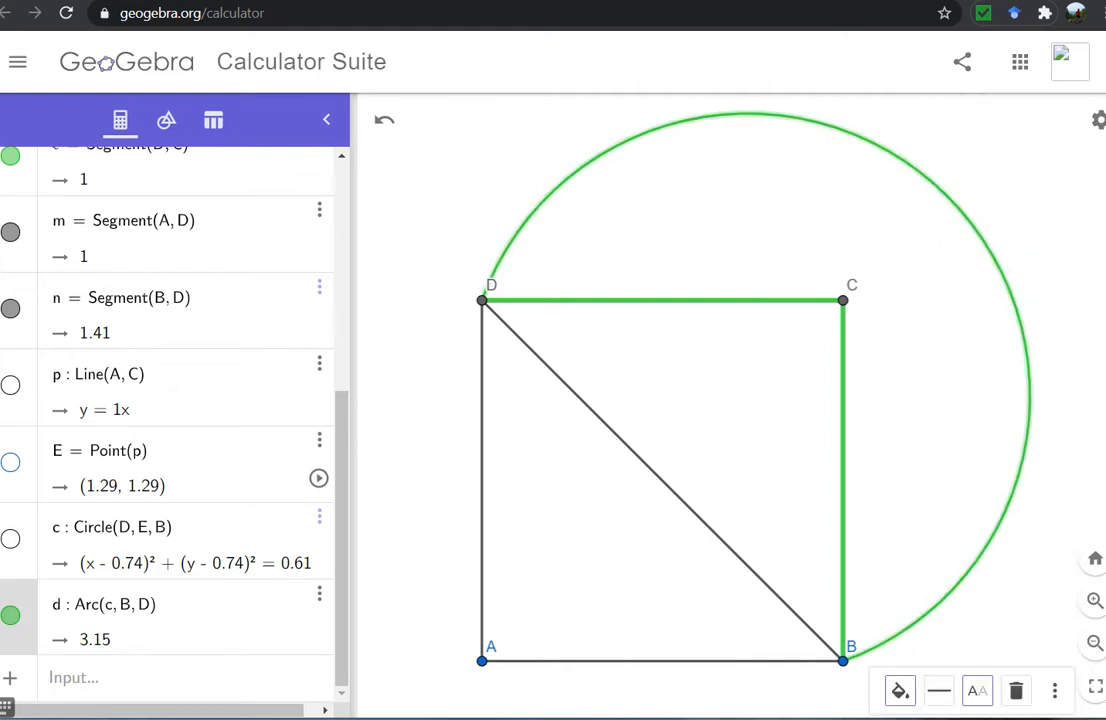
{"action": "left_click", "coordinate": [899, 690]}
{"action": "left_click", "coordinate": [938, 690]}
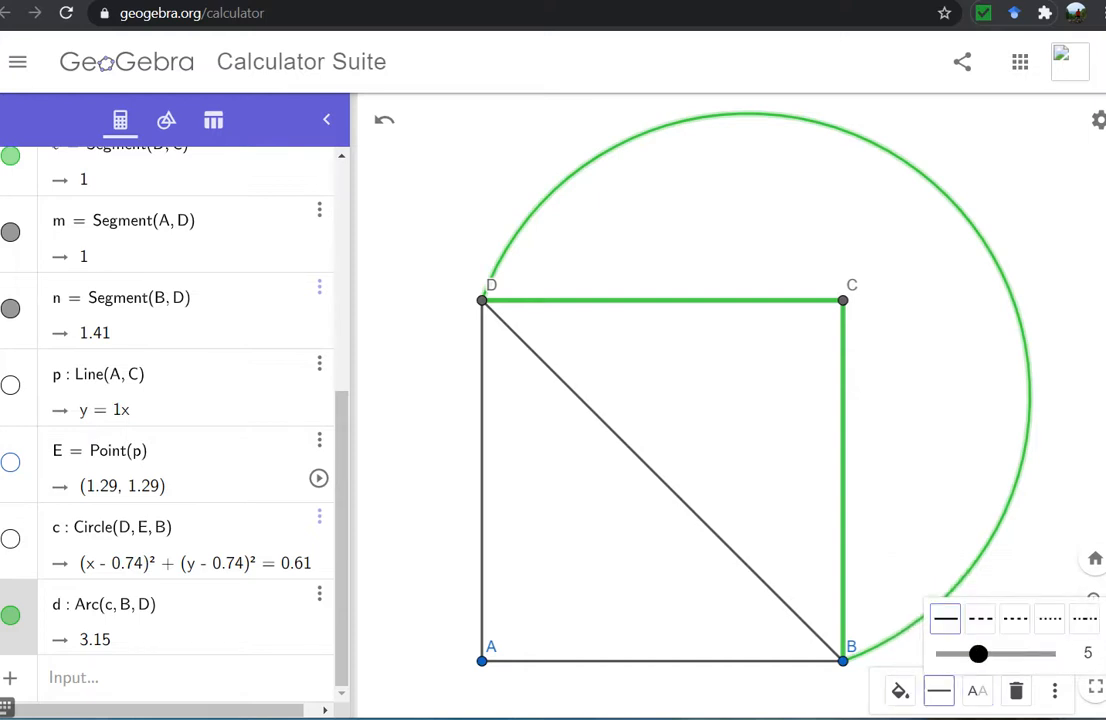
{"action": "left_click_drag", "start_coordinate": [978, 653], "coordinate": [1020, 653]}
{"action": "left_click", "coordinate": [880, 562]}
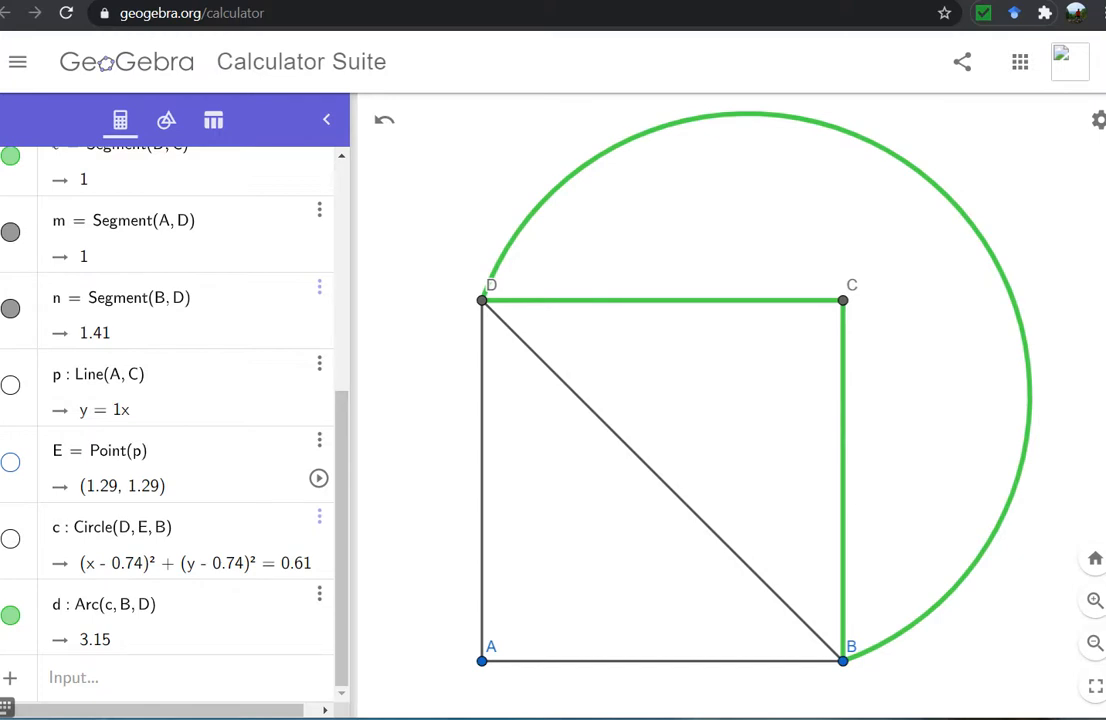
Color the square's corner point C red and increase its point size.
{"action": "left_click", "coordinate": [843, 300]}
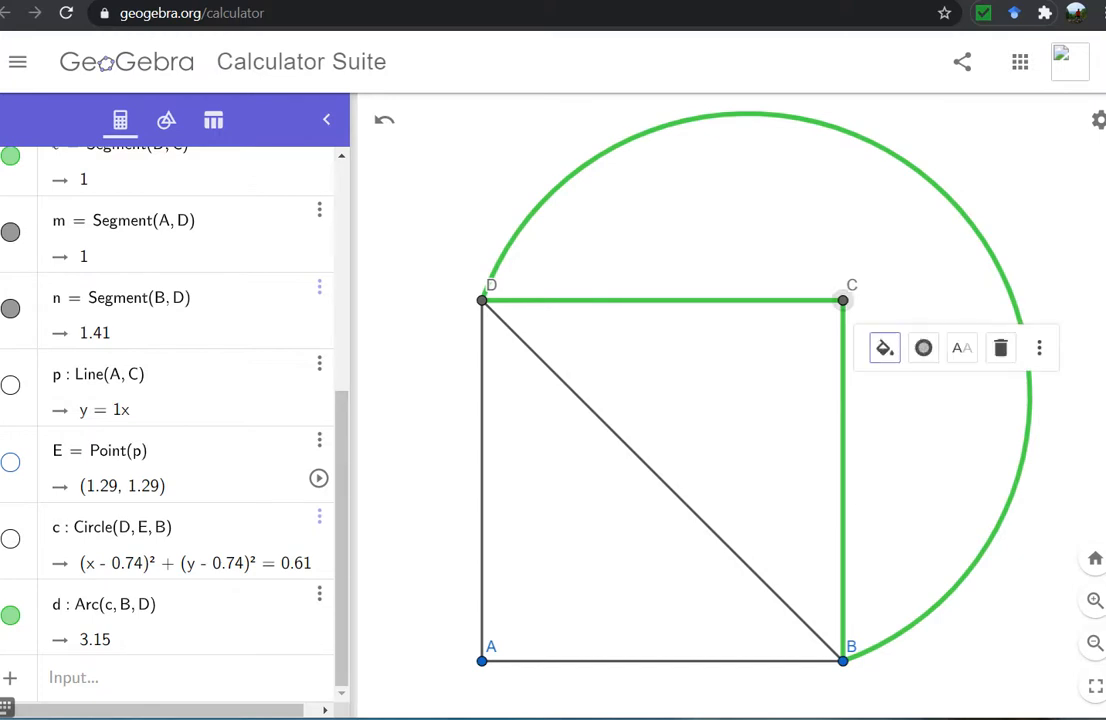
{"action": "left_click", "coordinate": [885, 348]}
{"action": "left_click", "coordinate": [962, 384]}
{"action": "left_click", "coordinate": [923, 348]}
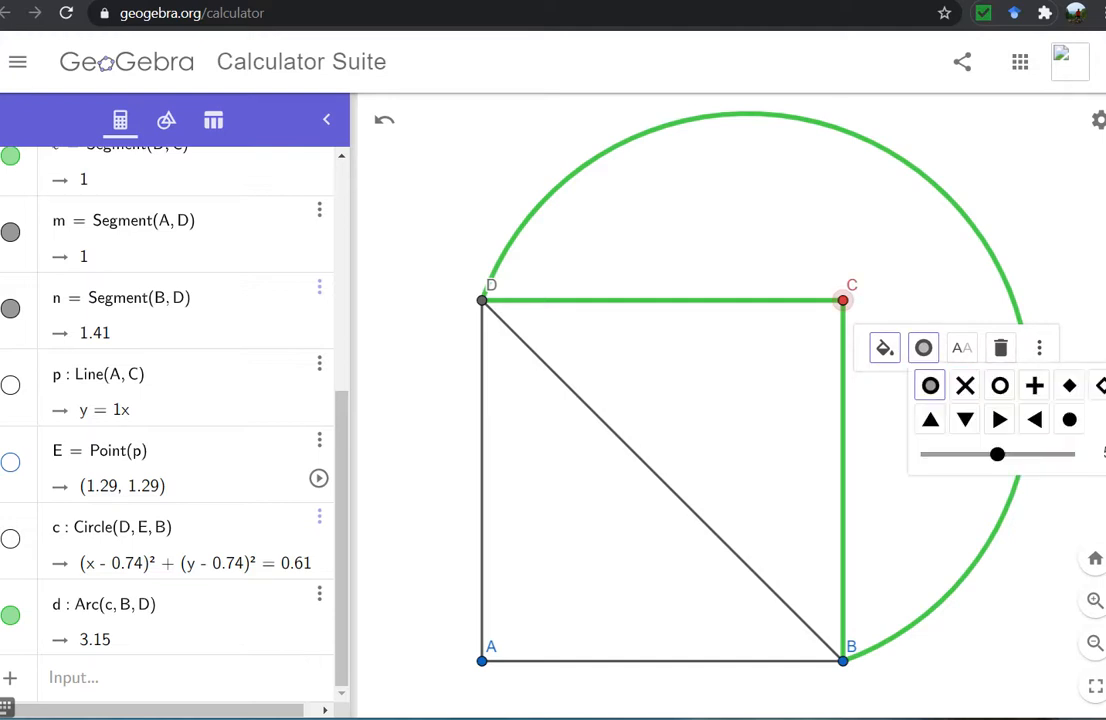
{"action": "left_click_drag", "start_coordinate": [997, 454], "coordinate": [1049, 454]}
{"action": "left_click", "coordinate": [730, 255]}
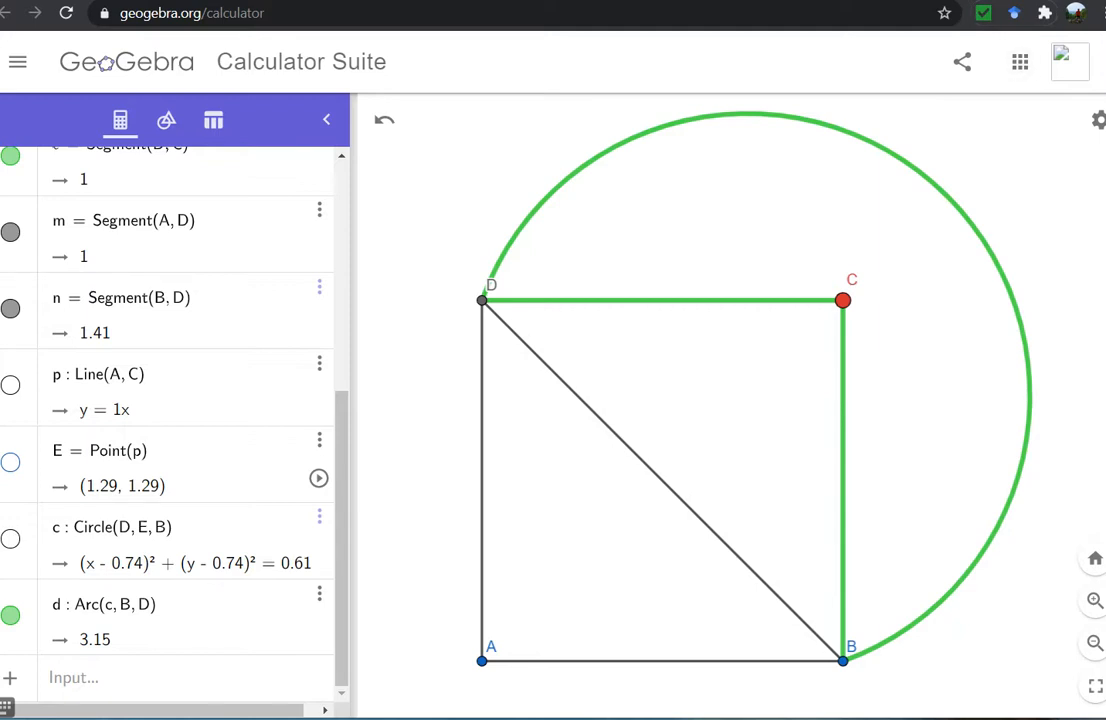
{"action": "mouse_move", "coordinate": [196, 204]}
{"action": "left_mouse_down"}
{"action": "mouse_move", "coordinate": [44, 294]}
{"action": "mouse_move", "coordinate": [222, 522]}
{"action": "mouse_move", "coordinate": [242, 230]}
{"action": "mouse_move", "coordinate": [180, 203]}
{"action": "left_mouse_up"}
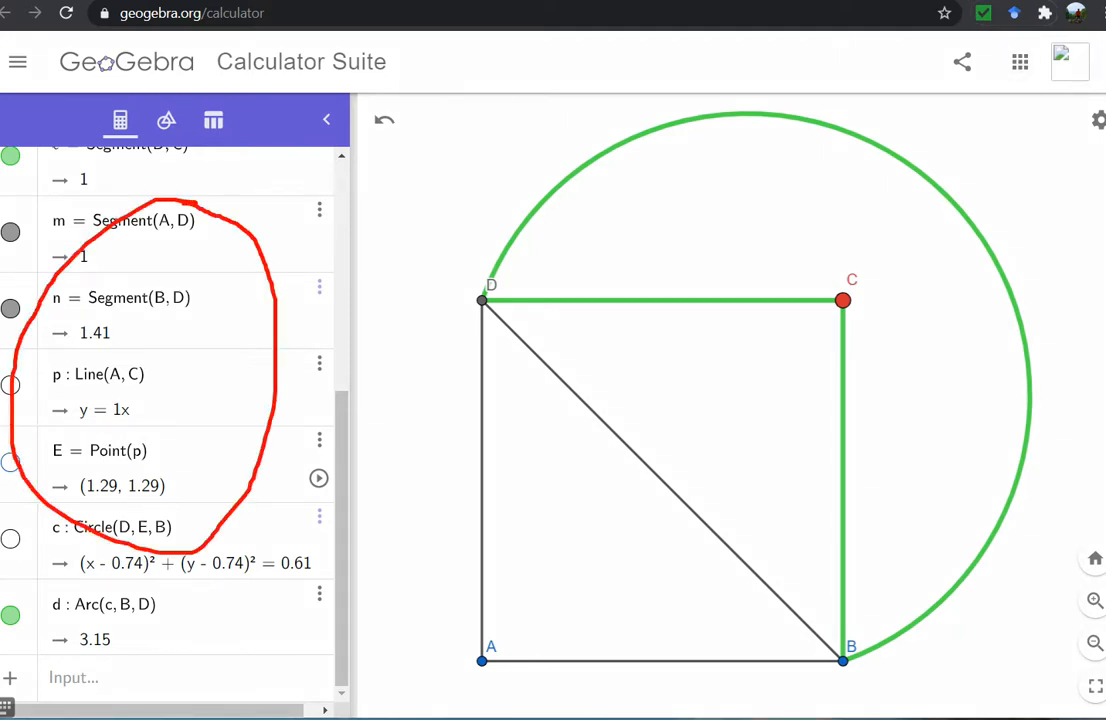